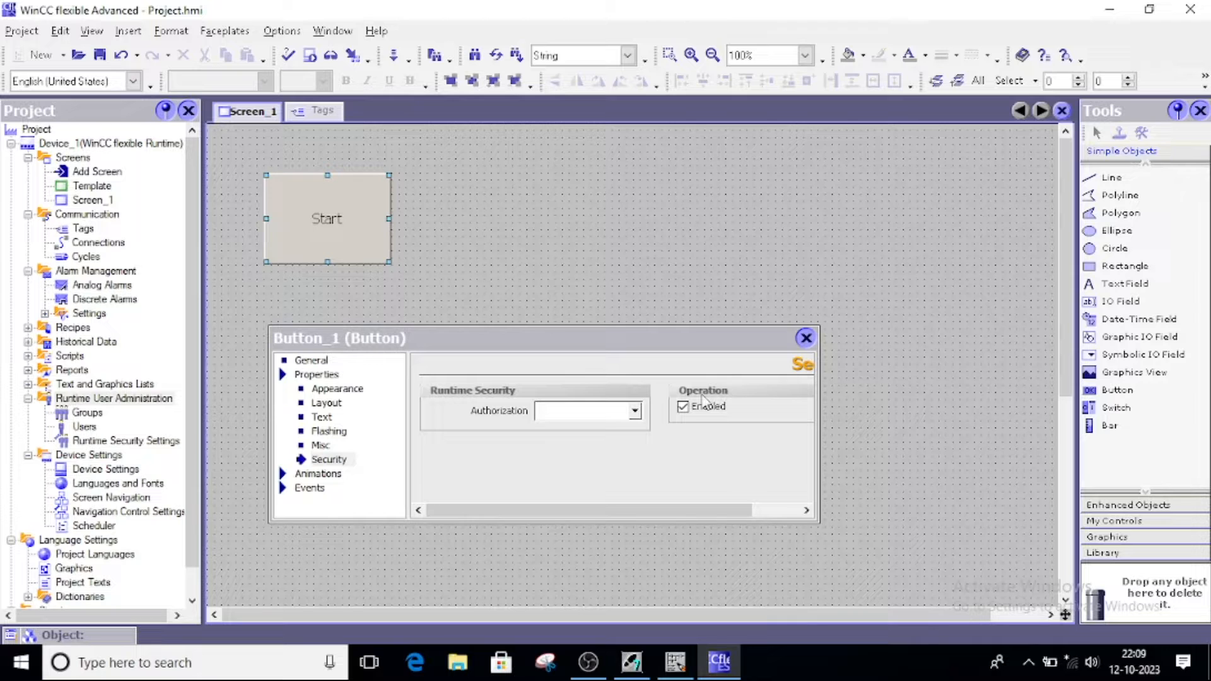
Show Button_1's security settings, then switch to the OB1 ladder program in STEP 7
left_click(329, 463)
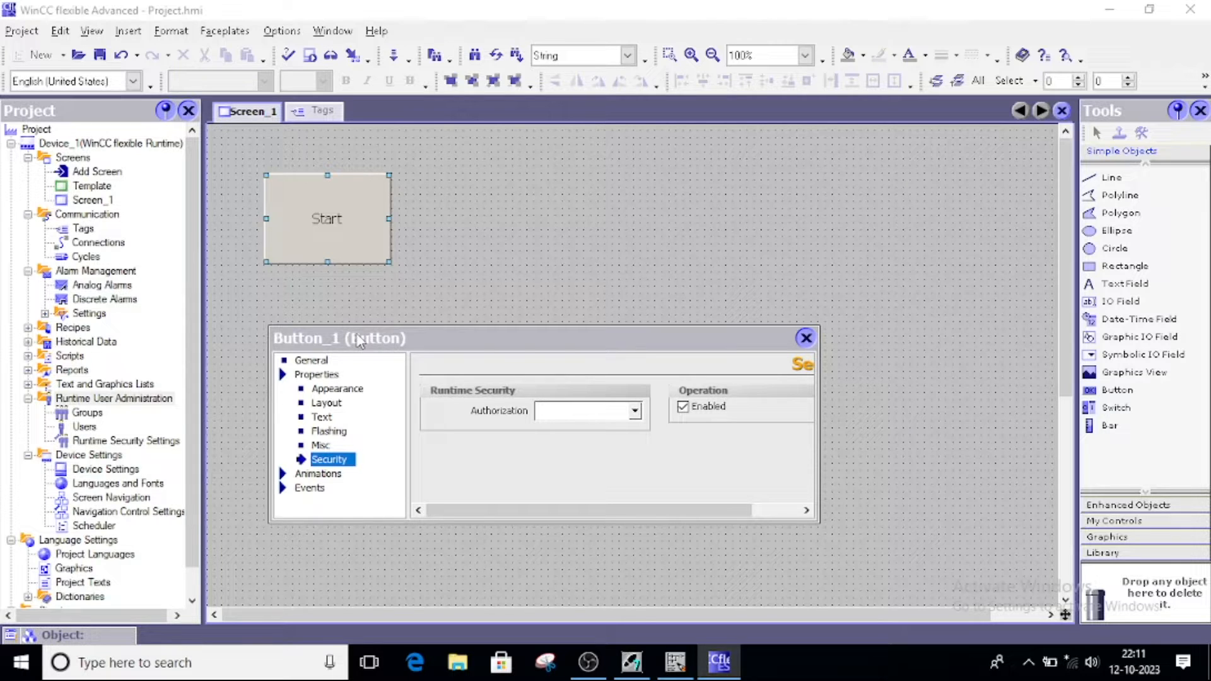
left_click(678, 672)
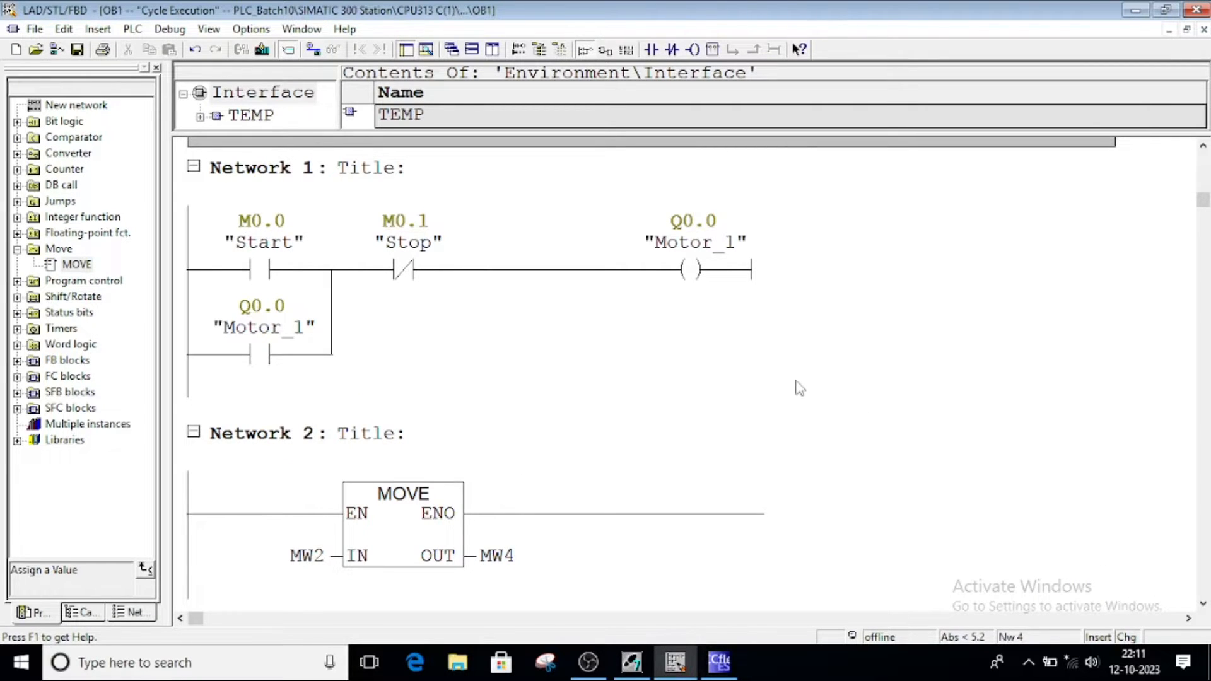
Inspect Network 1's Start and Stop contacts, Motor_1 holding contact and Motor_1 coil
left_click(262, 272)
left_click(394, 273)
left_click(271, 278)
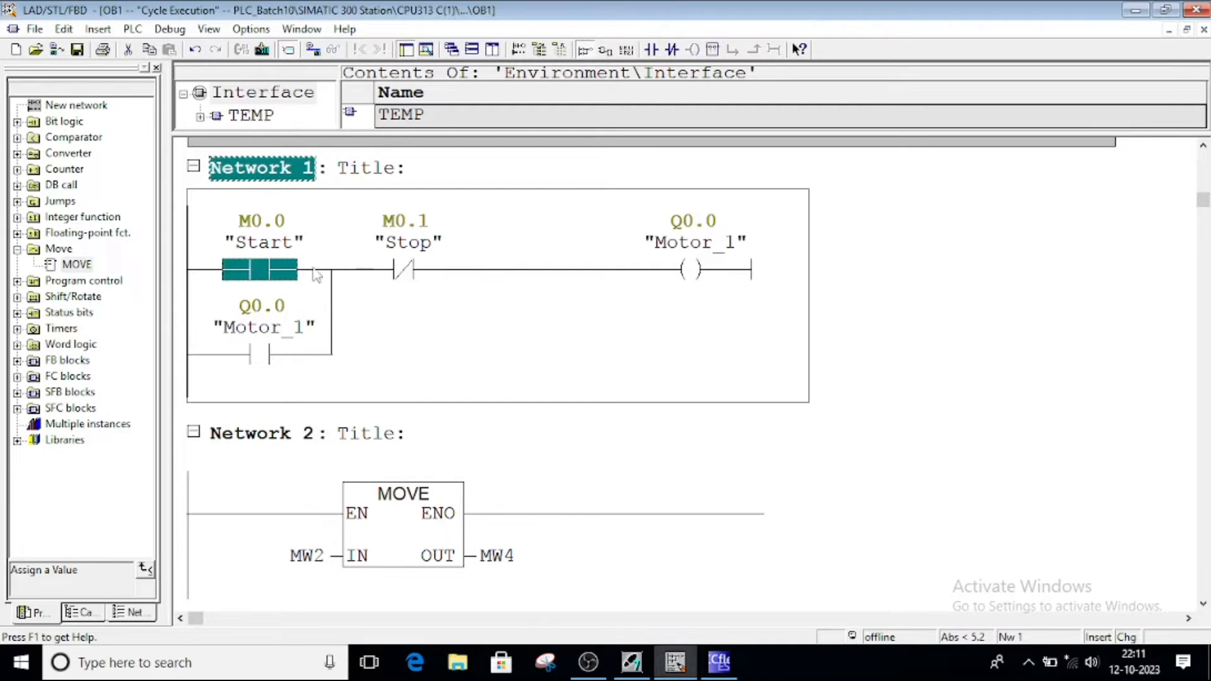
left_click(426, 278)
left_click(276, 355)
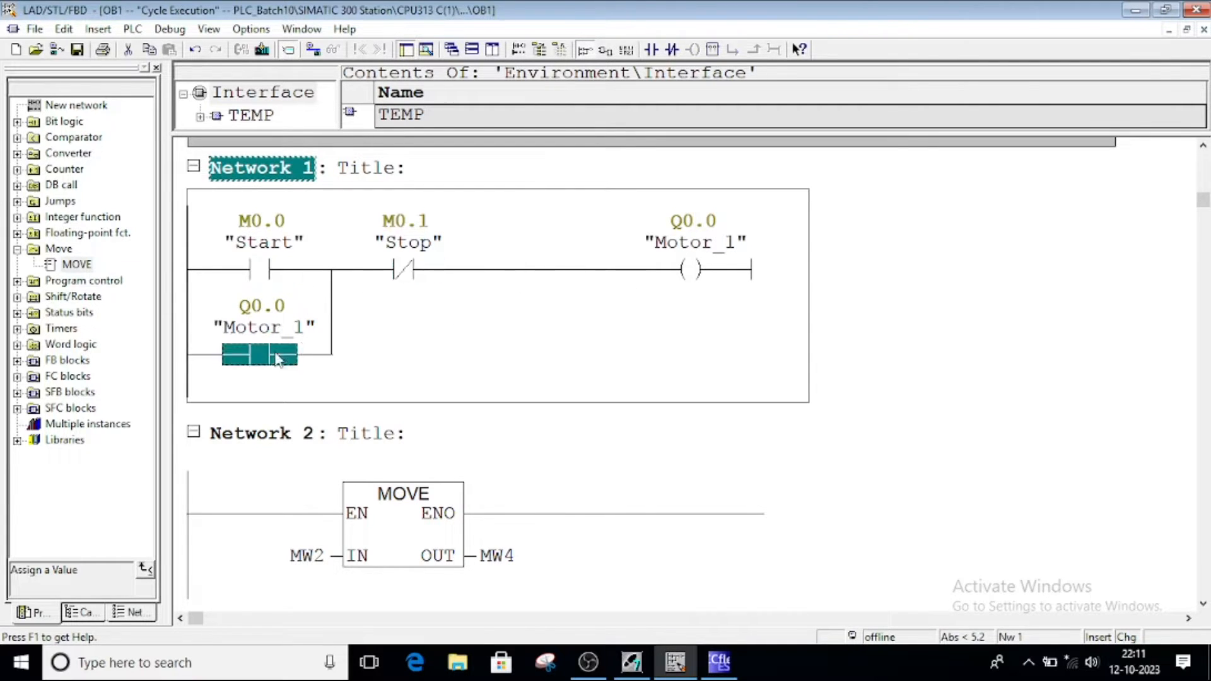
left_click(676, 278)
left_click(542, 332)
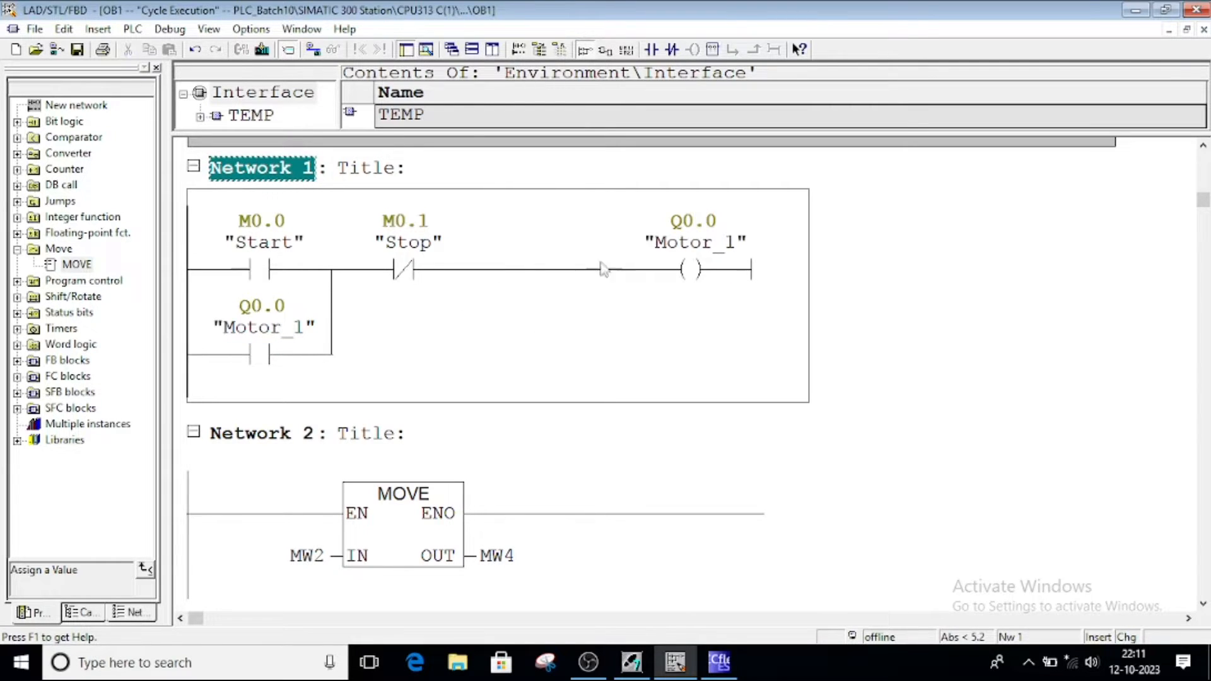
left_click(263, 269)
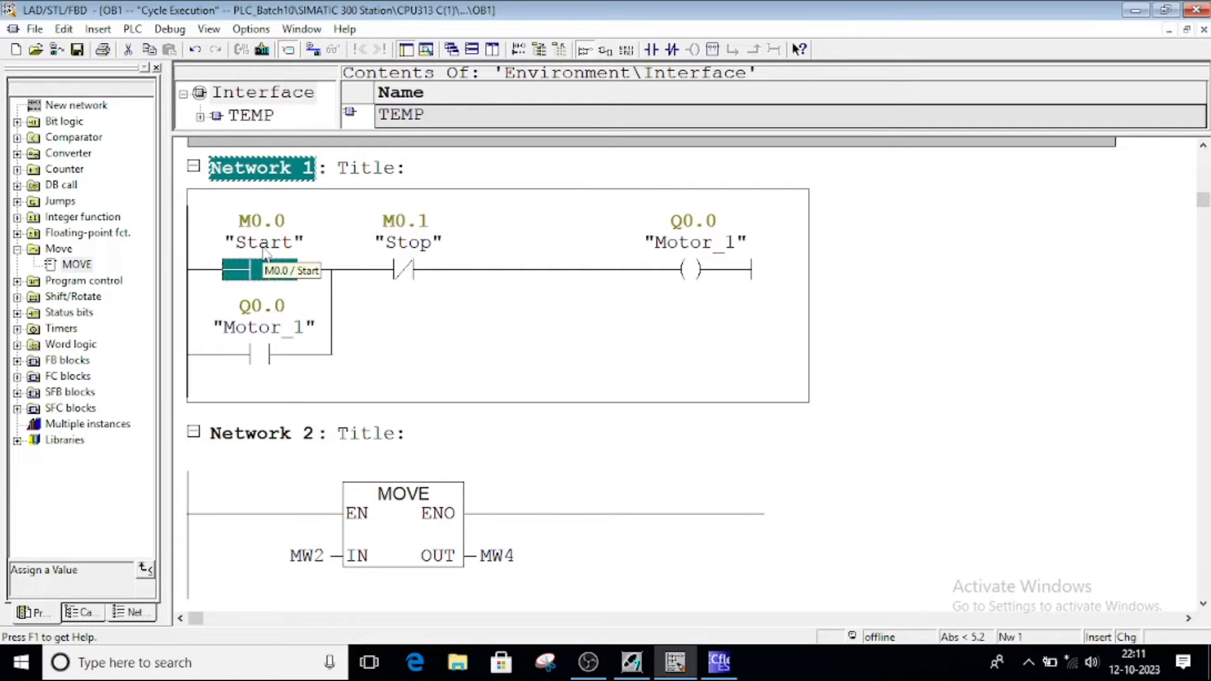
left_click(410, 271)
Inspect Network 2's MOVE from MW2 to MW4 and Network 3's Switch_1 contact and Light_1 coil
scroll(441, 338, "down", 2)
left_click(401, 398)
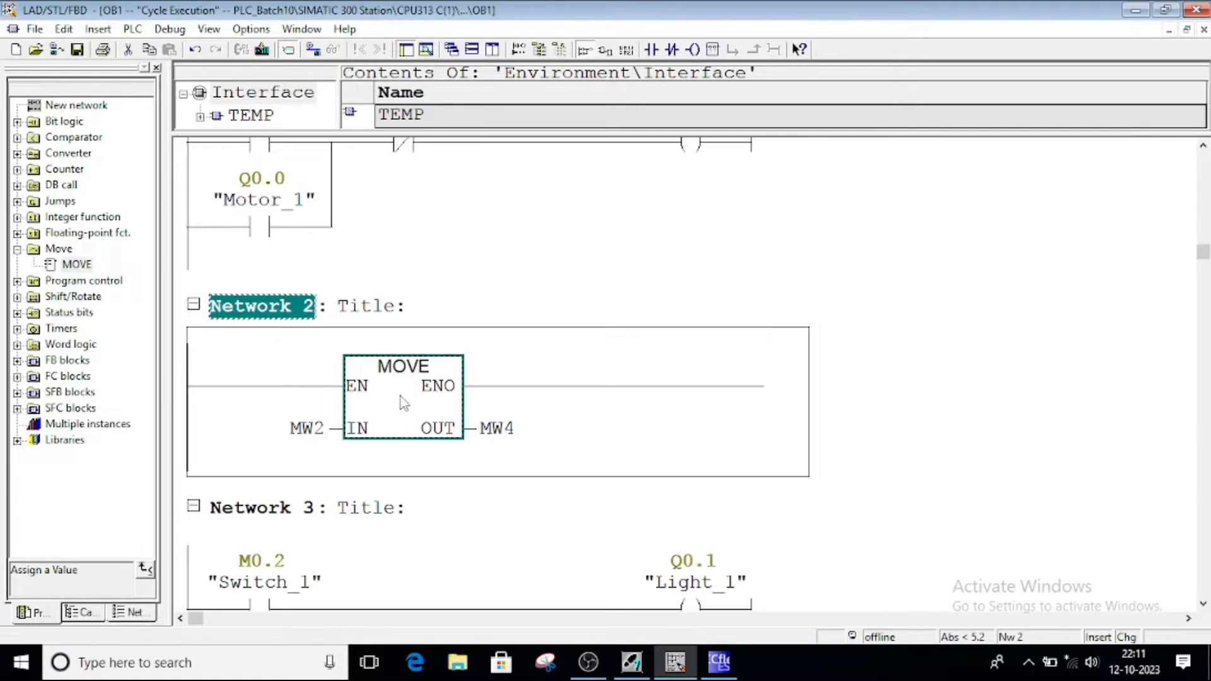
left_click(326, 437)
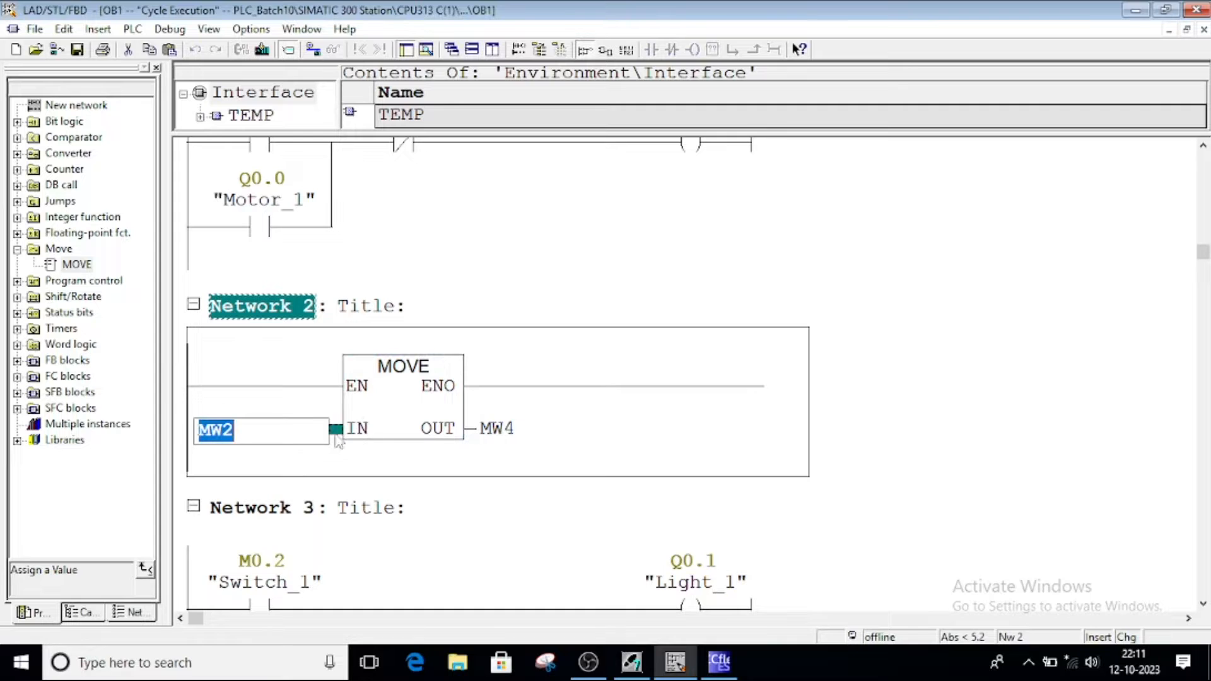
left_click(490, 429)
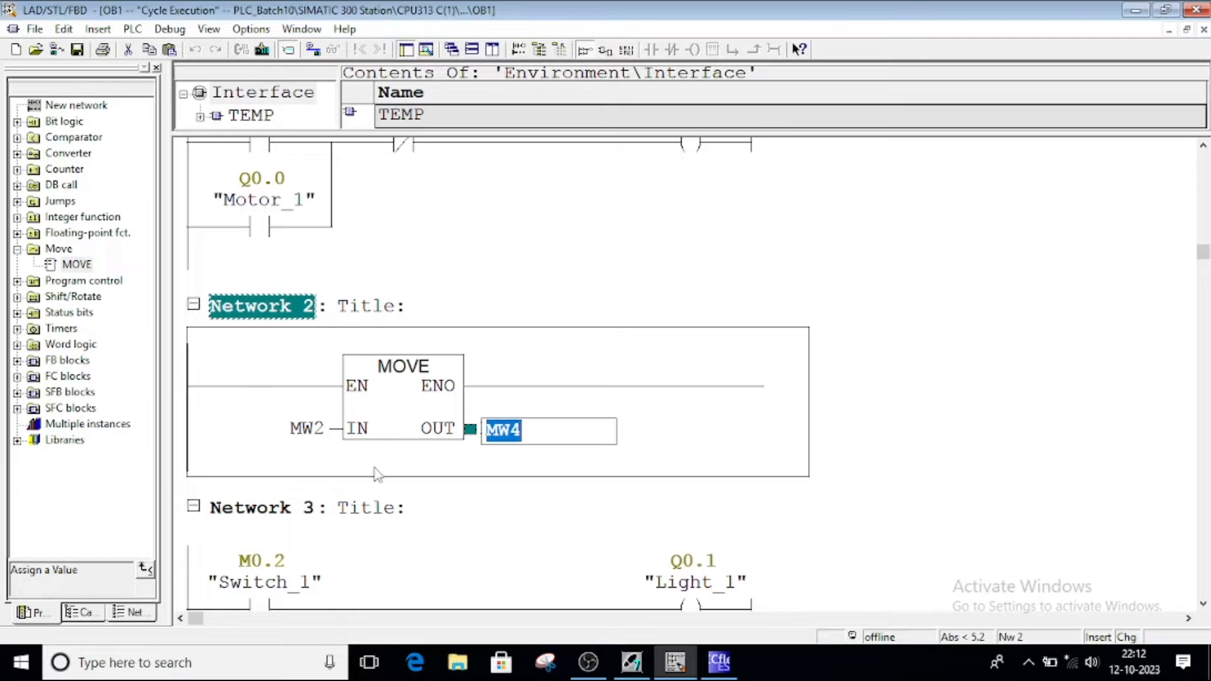
scroll(376, 474, "down", 3)
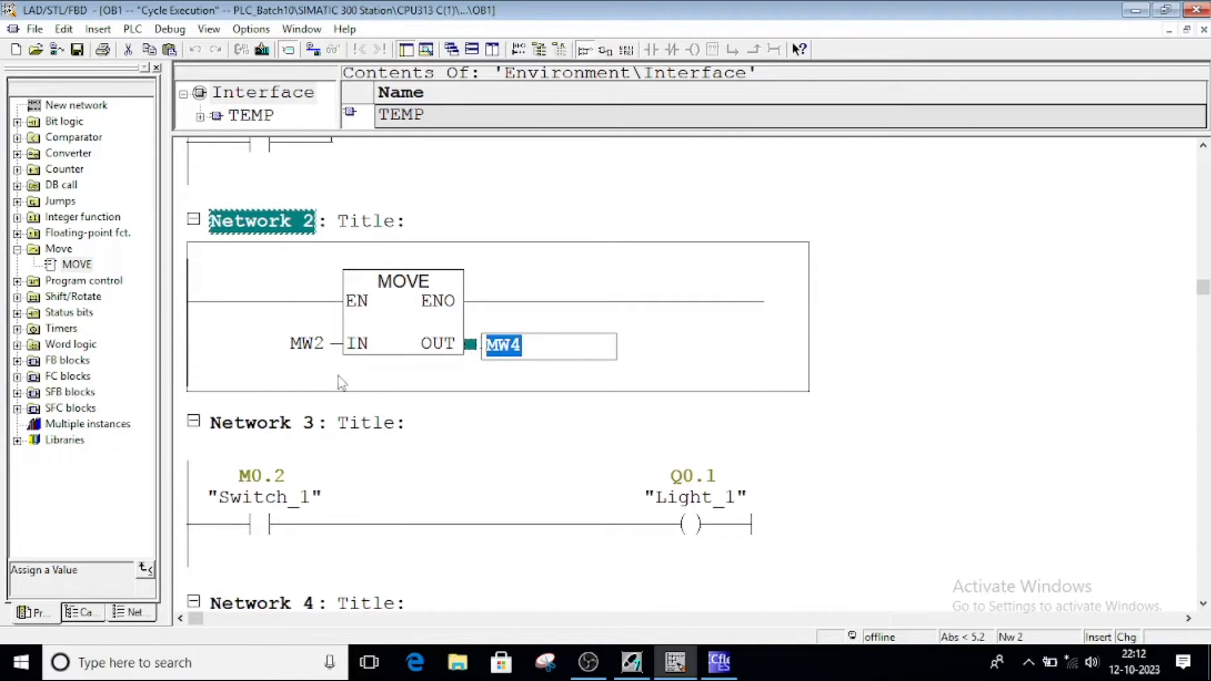
scroll(364, 444, "down", 3)
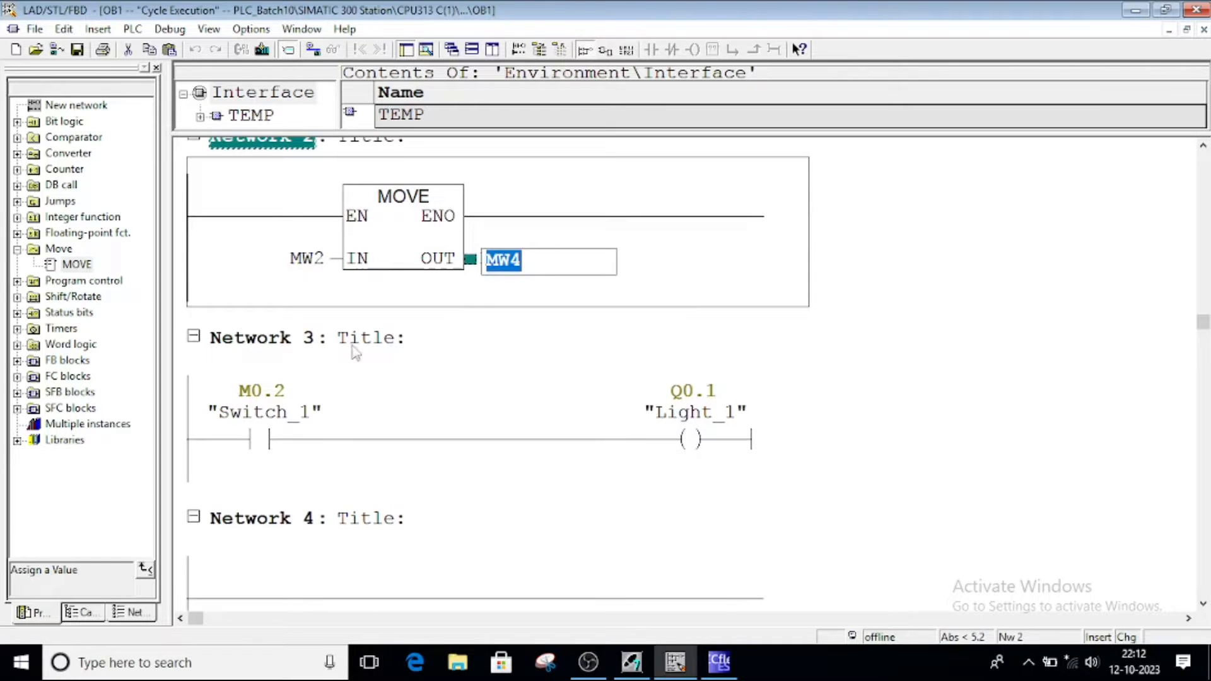
left_click(265, 444)
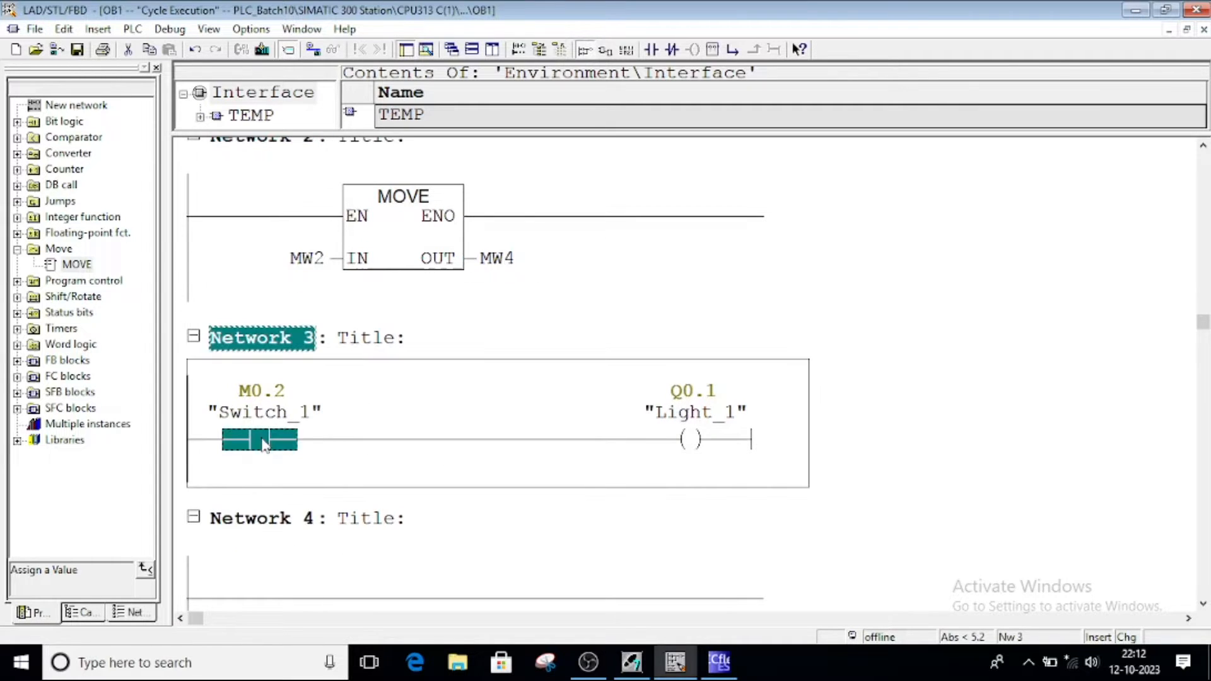
left_click(684, 440)
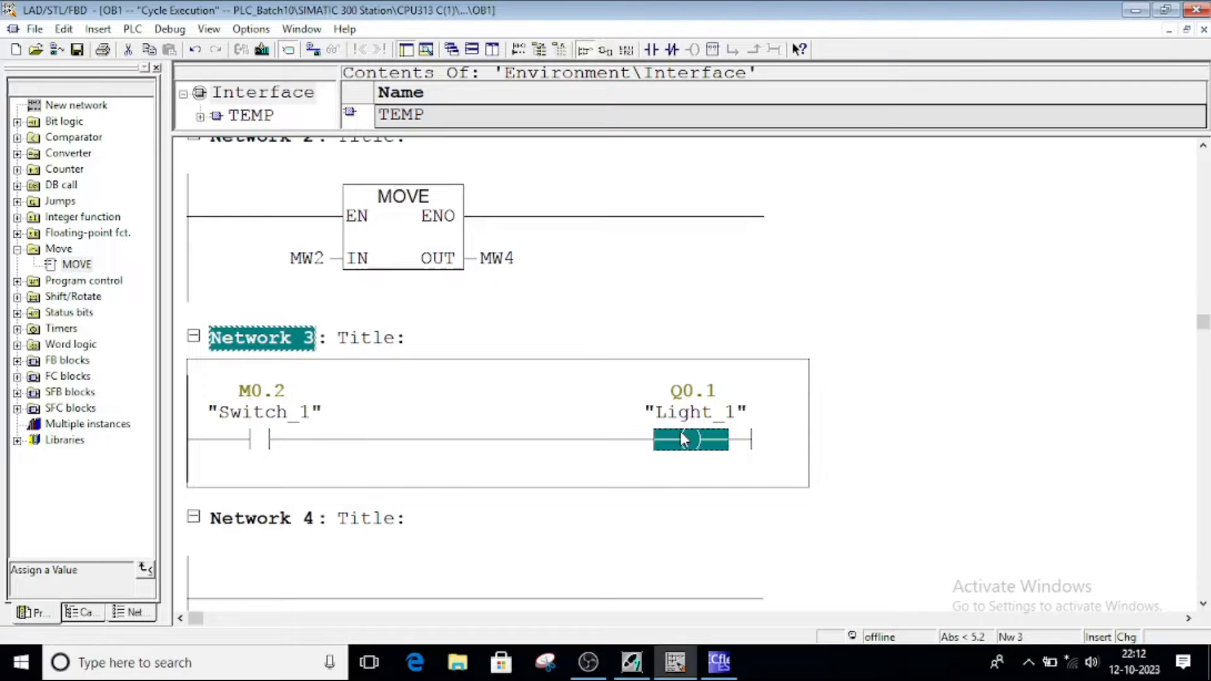
Recheck the Start/Stop contacts, MOVE MW2 operand and Switch_1 contact, then return to WinCC flexible
scroll(418, 465, "up", 10)
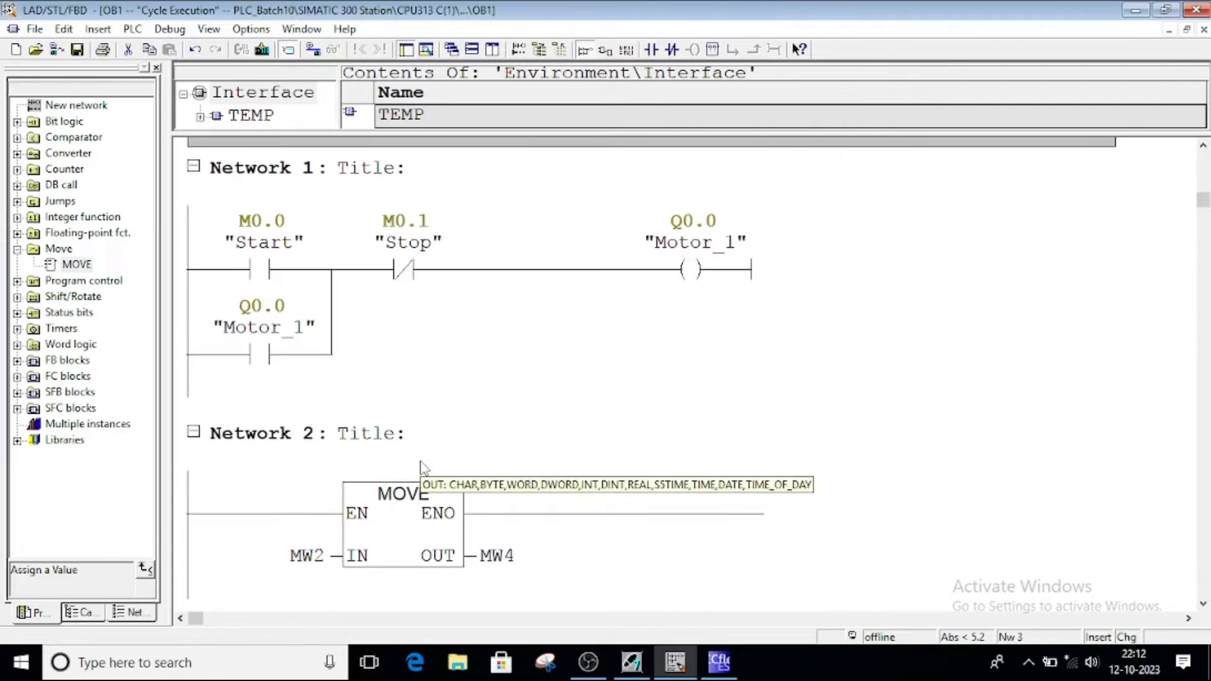
scroll(421, 467, "down", 2)
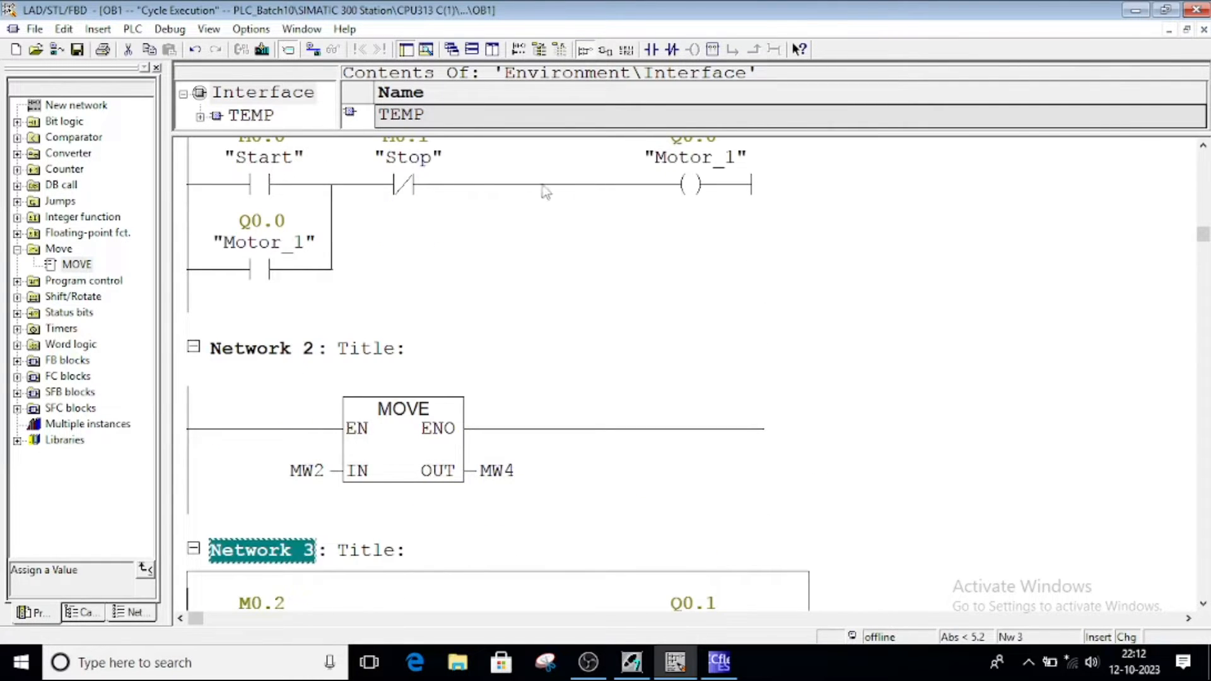
left_click(264, 185)
left_click(396, 184)
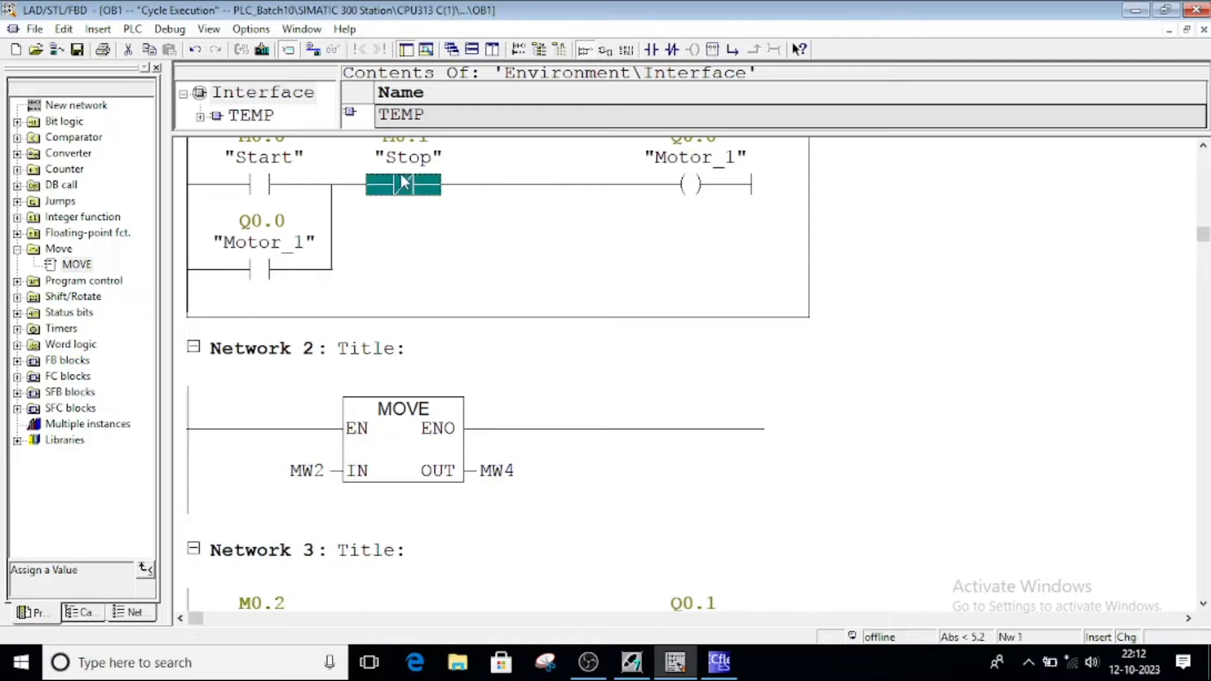
scroll(388, 297, "up", 1)
left_click(403, 473)
scroll(403, 472, "down", 3)
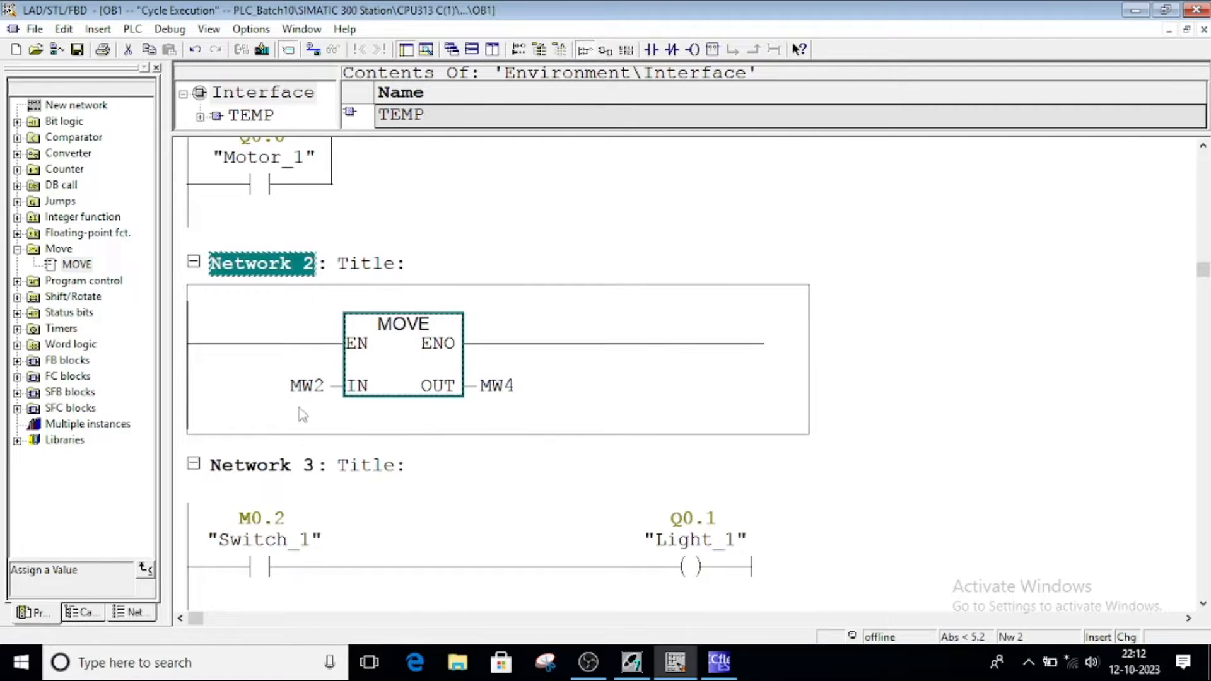
left_click(314, 391)
left_click(262, 561)
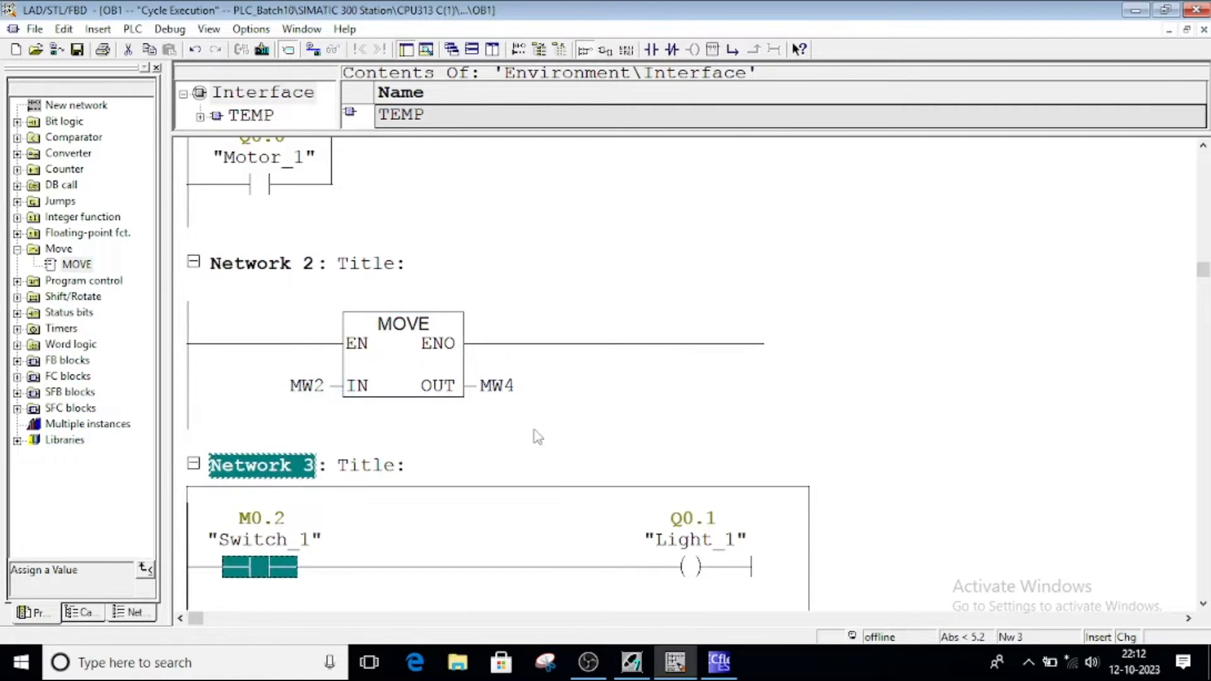
scroll(530, 436, "up", 3)
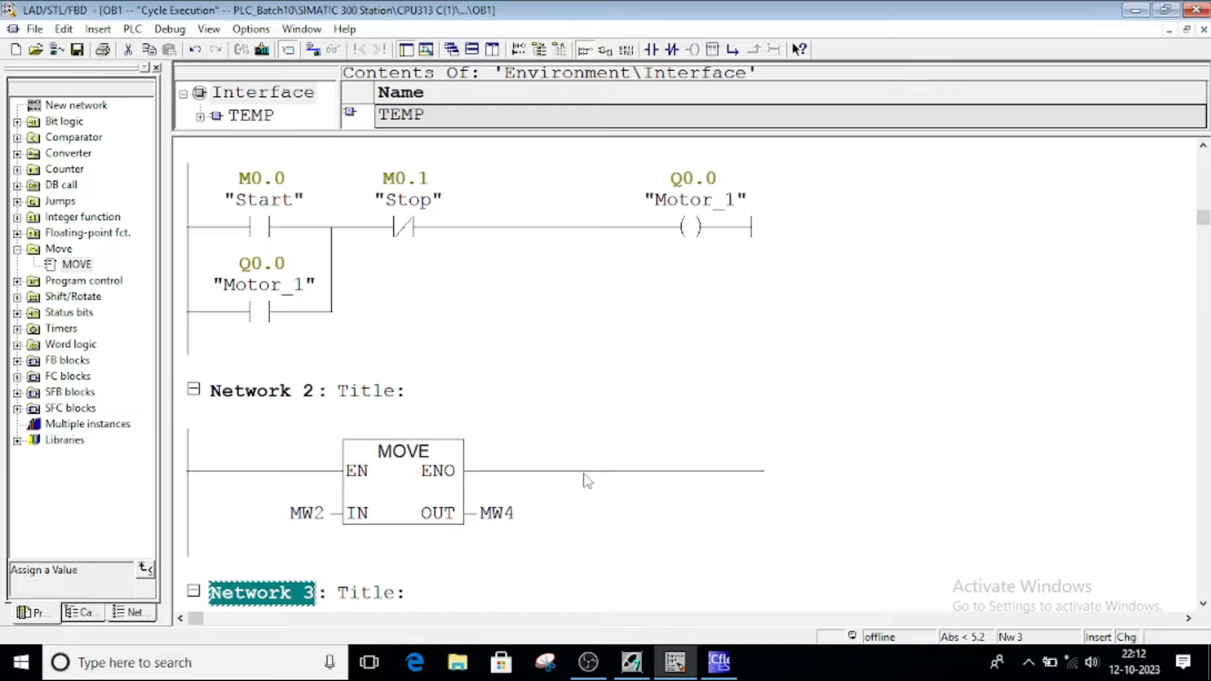
left_click(719, 663)
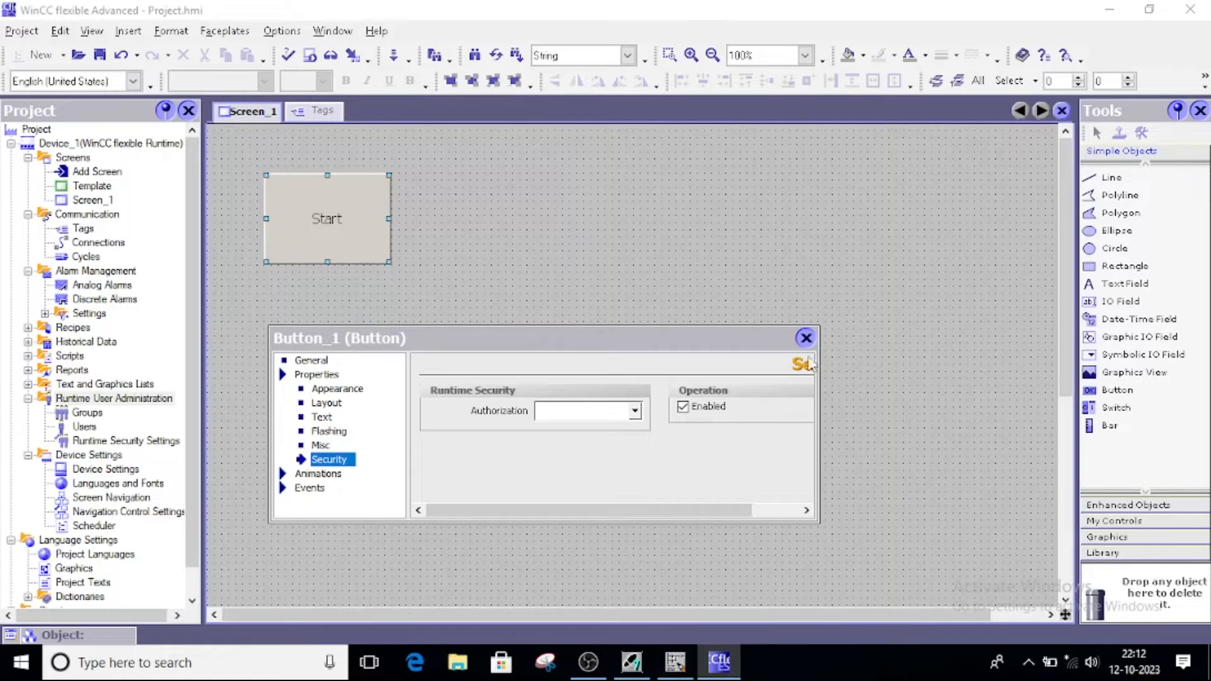
Close the Button_1 (Button) properties dialog
left_click(805, 339)
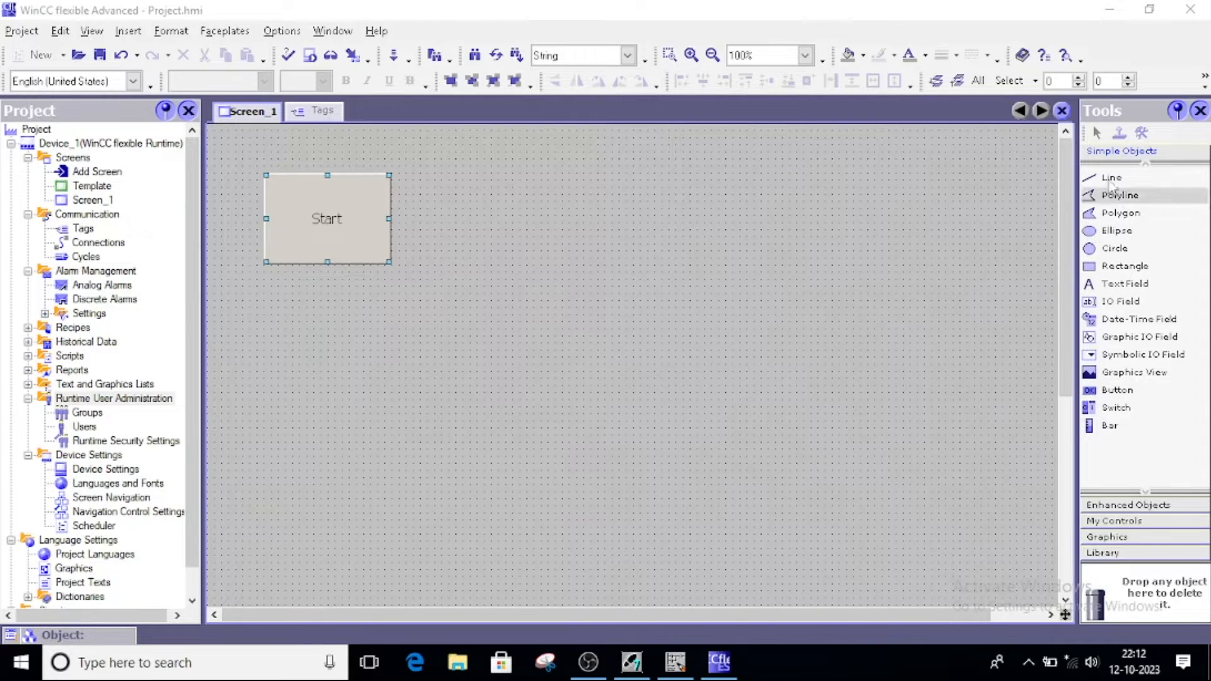
Add a second button below Start and bring up the Symbol Factory Motors graphics
left_click_drag(1117, 390, 357, 353)
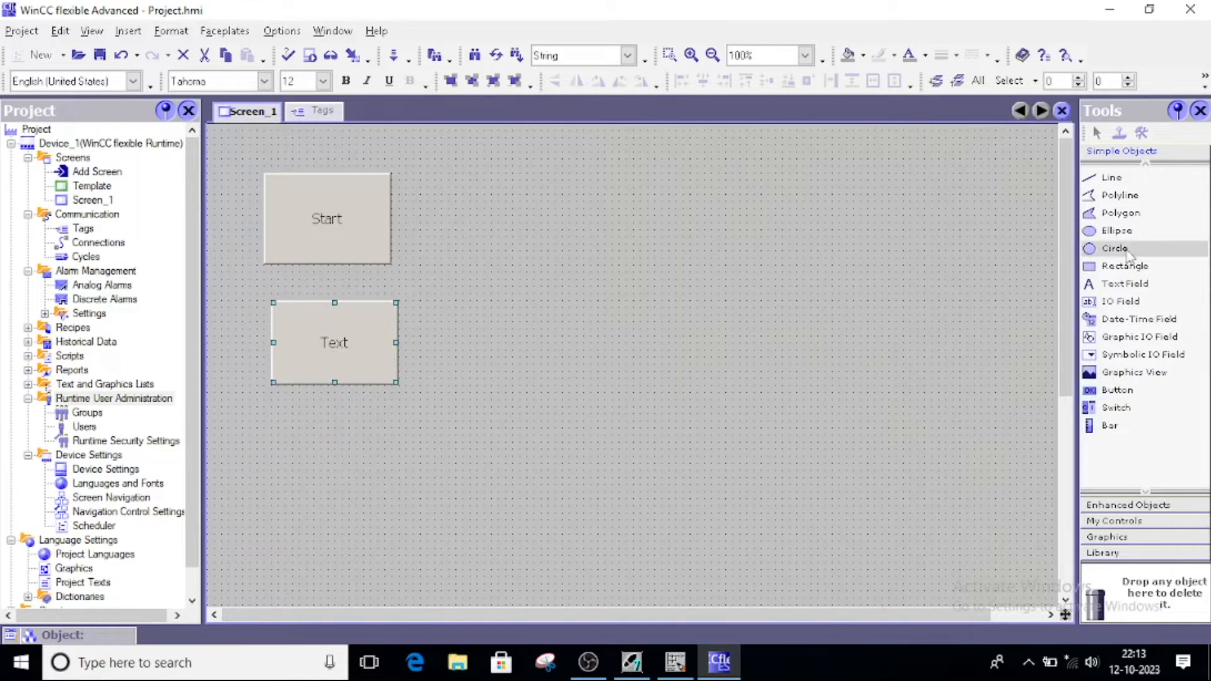
left_click(1107, 536)
left_click(1092, 216)
left_click_drag(1128, 297, 1128, 380)
left_click_drag(1077, 347, 990, 346)
left_click(1029, 232)
left_click(1020, 231)
scroll(1088, 379, "down", 10)
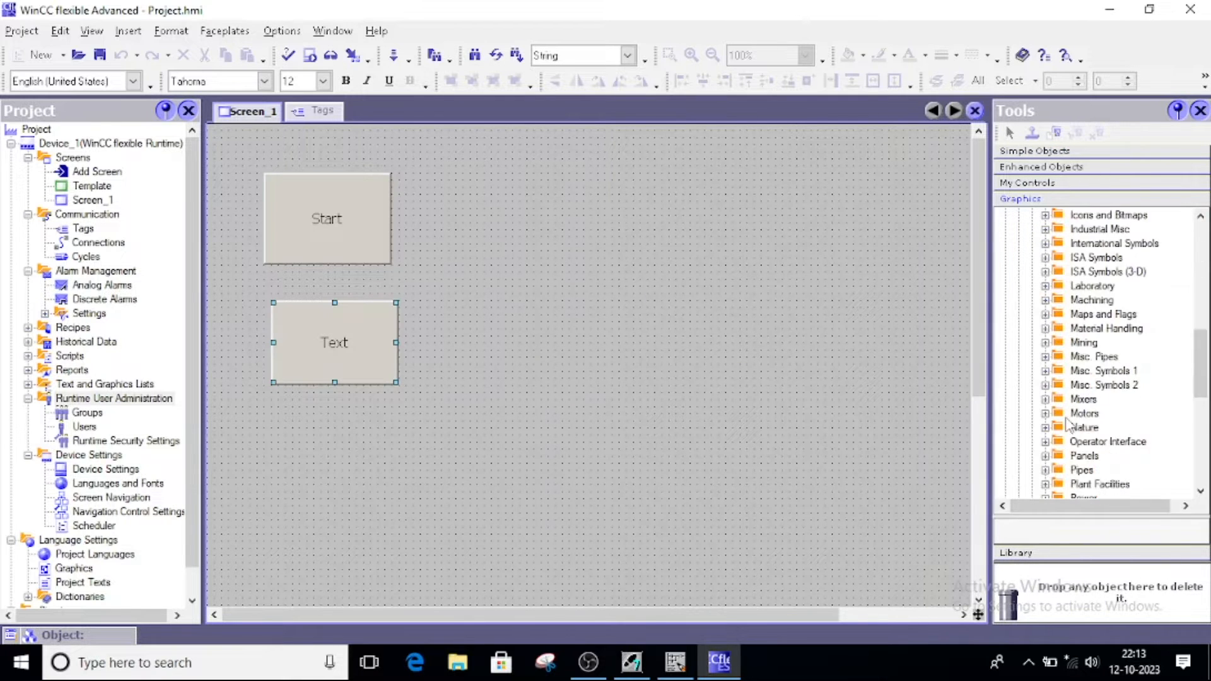
left_click(1090, 300)
Place Motor 1 on the screen, enlarge it and position it right of the buttons
left_click_drag(1101, 519, 1101, 381)
scroll(1116, 492, "down", 5)
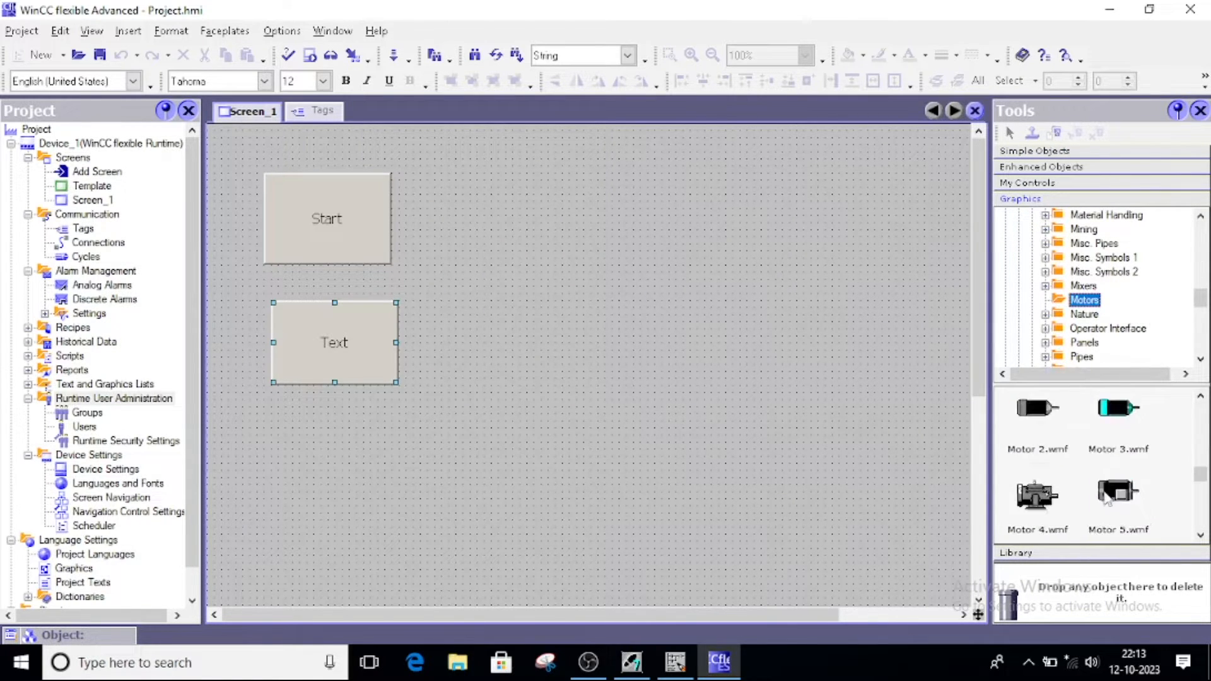
scroll(1116, 492, "up", 8)
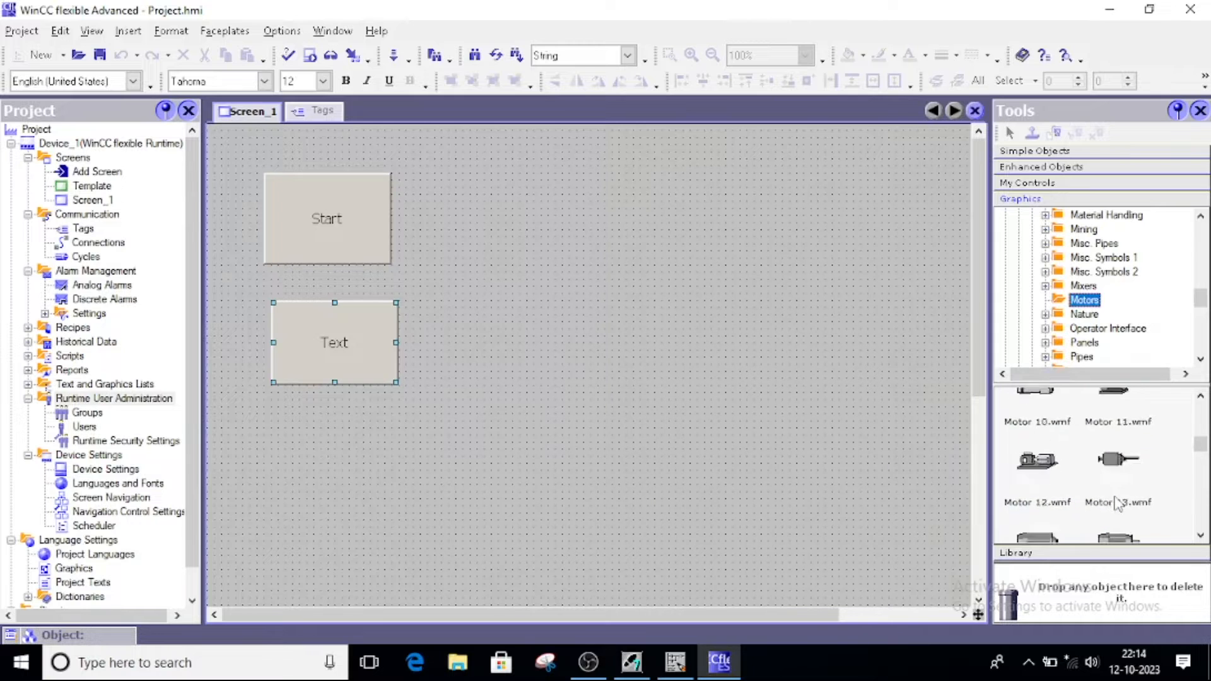
left_click_drag(1118, 461, 677, 269)
left_click_drag(752, 305, 766, 338)
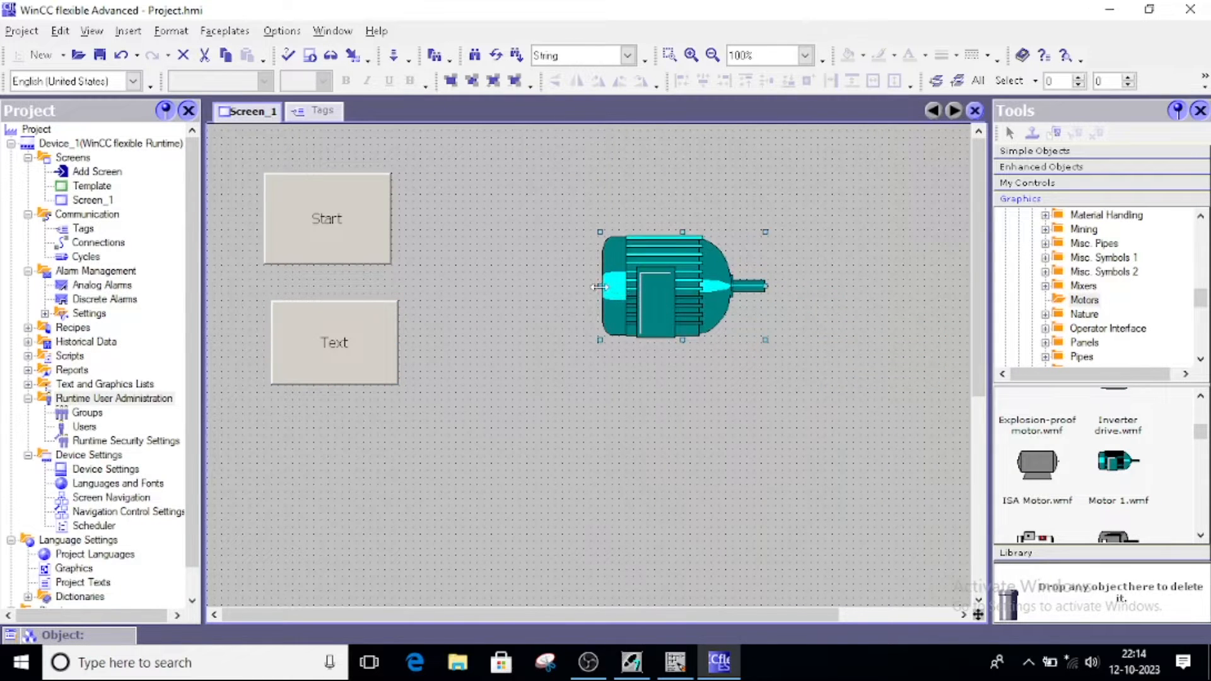
left_click_drag(601, 287, 524, 287)
left_click_drag(766, 338, 818, 373)
left_click_drag(690, 313, 798, 292)
left_click_drag(316, 221, 380, 221)
left_click_drag(351, 318, 408, 317)
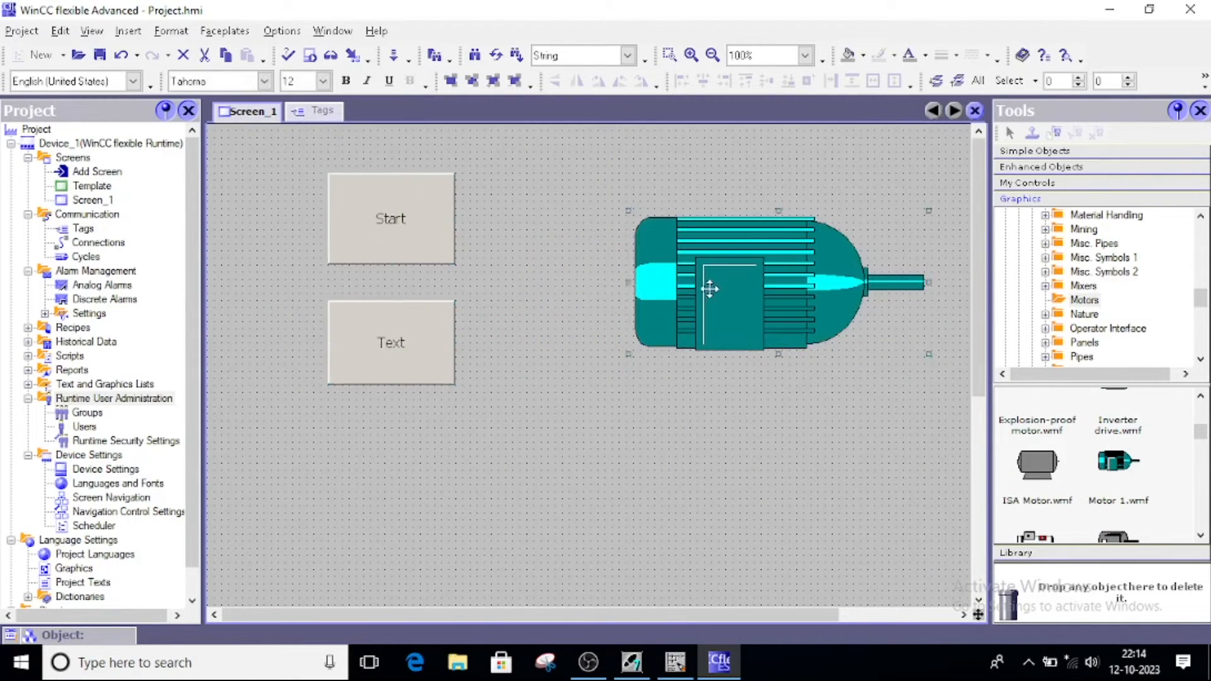
left_click_drag(708, 292, 700, 285)
scroll(728, 429, "down", 3)
scroll(728, 429, "up", 3)
left_click(1034, 150)
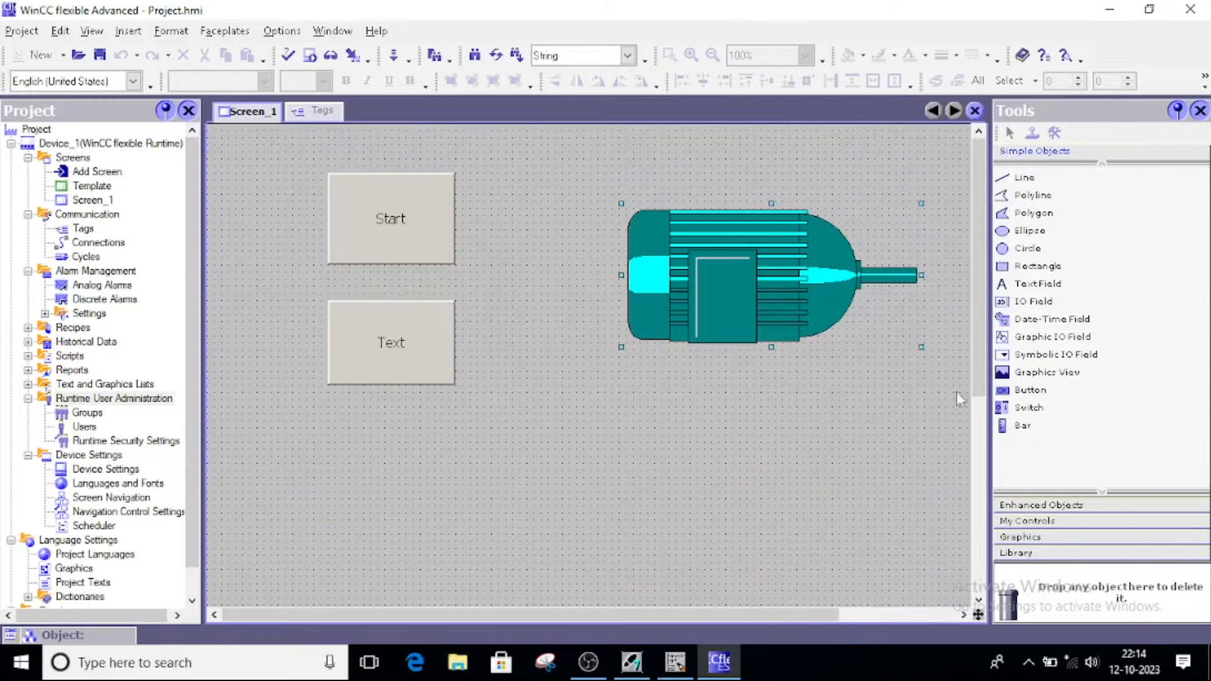
Add a slider and gauge, then rearrange the buttons, motor, slider and gauge
left_click(1041, 167)
left_click_drag(1028, 193, 389, 493)
left_click_drag(1030, 300, 587, 495)
left_click_drag(379, 240, 300, 204)
left_click_drag(369, 319, 293, 285)
left_click_drag(797, 310, 611, 263)
left_click_drag(736, 297, 652, 296)
left_click_drag(555, 252, 576, 266)
left_click_drag(398, 467, 320, 460)
left_click_drag(574, 491, 518, 482)
Add a switch and place a circle beside it
left_click(1035, 151)
left_click_drag(1028, 407, 735, 464)
left_click_drag(1028, 248, 887, 469)
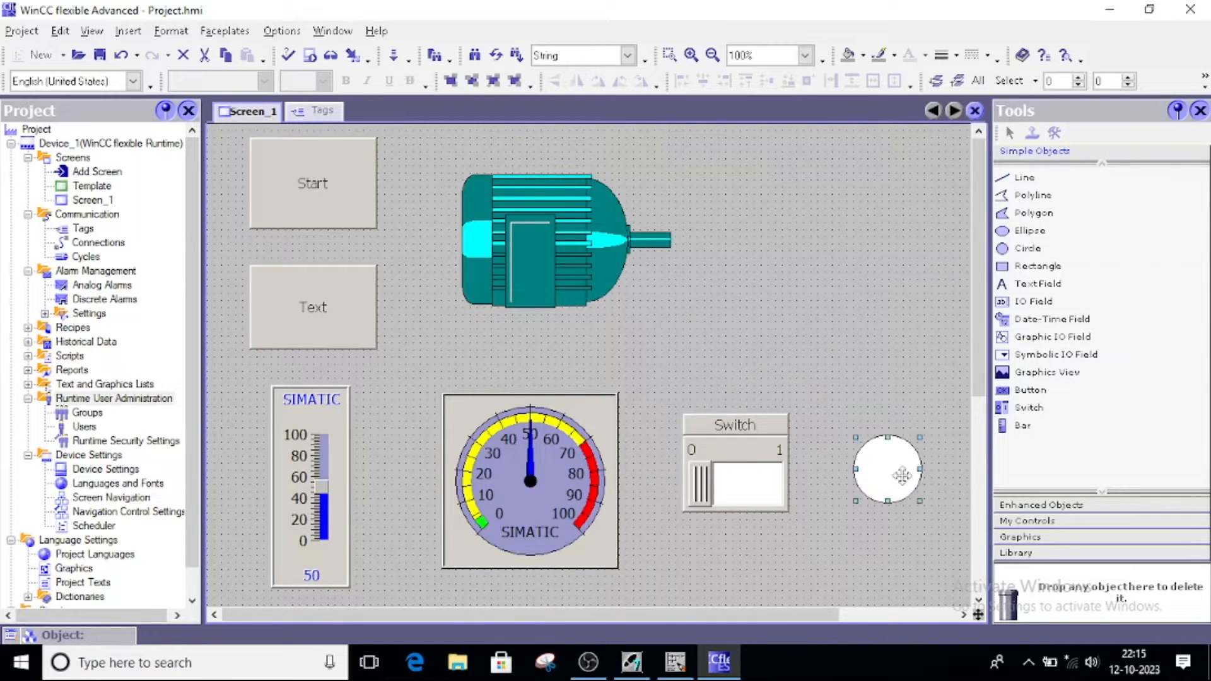
left_click_drag(736, 425, 757, 311)
left_click_drag(888, 469, 888, 363)
Draw a backing rectangle over the buttons and motor and send it to the back
left_click(1023, 266)
mouse_move(224, 133)
left_mouse_down()
mouse_move(579, 336)
mouse_move(680, 361)
left_mouse_up()
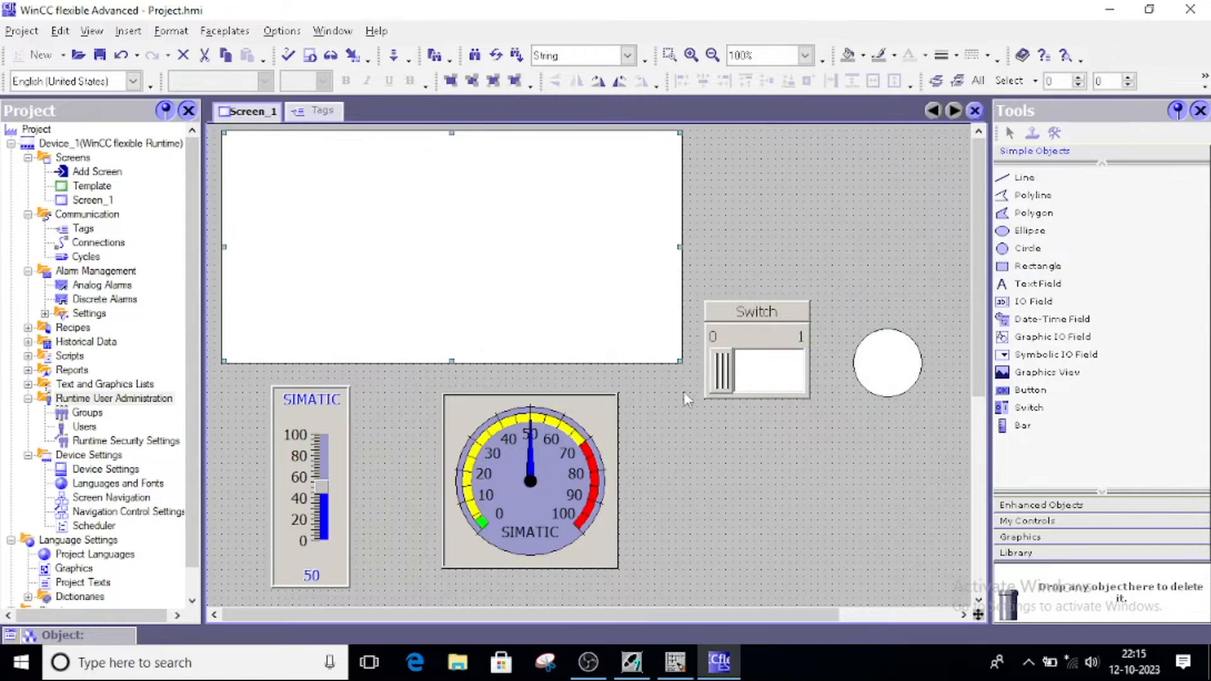
right_click(506, 254)
mouse_move(694, 262)
left_click(813, 323)
scroll(529, 454, "down", 5)
Reposition and resize the switch, circle and nearby objects on Screen_1
left_click_drag(318, 339, 317, 240)
scroll(606, 453, "up", 5)
left_click_drag(748, 338, 762, 458)
left_click_drag(878, 359, 893, 458)
left_click_drag(773, 467, 781, 517)
left_click_drag(896, 461, 925, 533)
left_click_drag(780, 613, 870, 613)
left_click_drag(810, 535, 881, 534)
left_click_drag(707, 519, 707, 541)
left_click_drag(889, 541, 889, 493)
left_click_drag(692, 540, 742, 499)
Draw a backing rectangle around the switch and circle and send it to the back
left_click(1037, 266)
left_click_drag(587, 394, 954, 596)
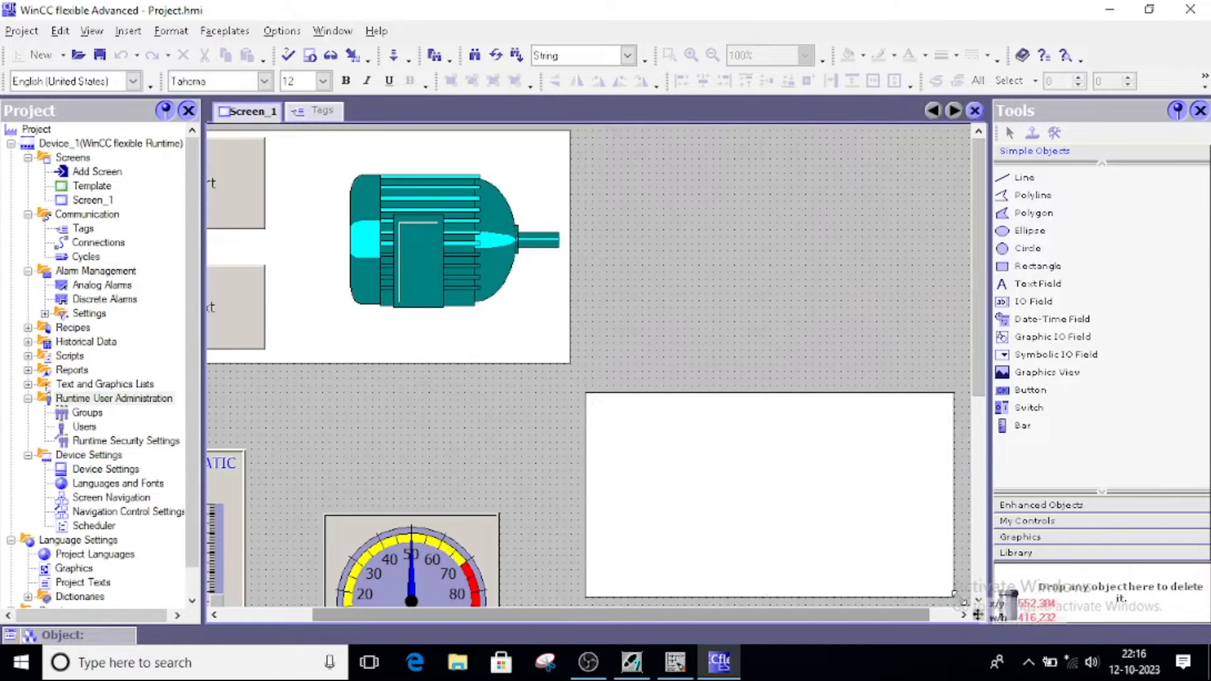
right_click(807, 479)
mouse_move(883, 392)
left_click(1117, 452)
scroll(782, 320, "down", 5)
left_click_drag(581, 615, 489, 615)
scroll(392, 404, "up", 1)
Add a backing rectangle behind the slider and gauge, sent to the back
mouse_move(243, 209)
left_mouse_down()
mouse_move(549, 552)
mouse_move(229, 222)
mouse_move(654, 555)
left_mouse_up()
left_click(1011, 266)
right_click(476, 345)
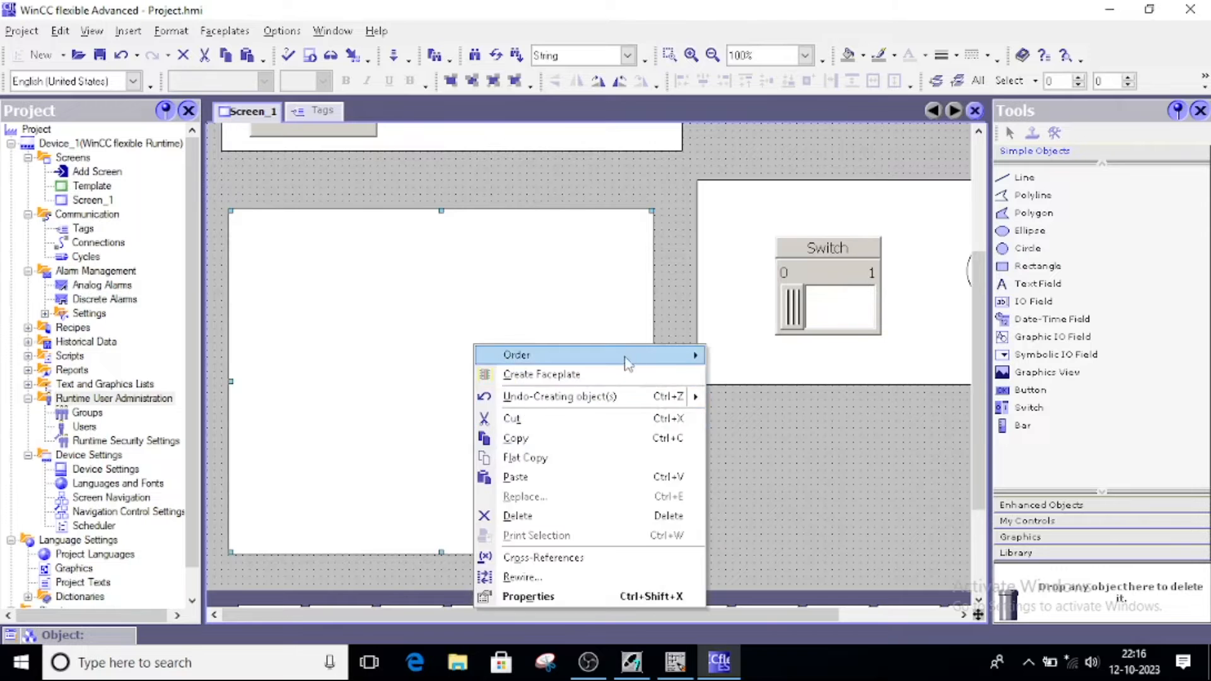
mouse_move(627, 357)
left_click(785, 421)
scroll(692, 494, "up", 4)
scroll(692, 494, "down", 4)
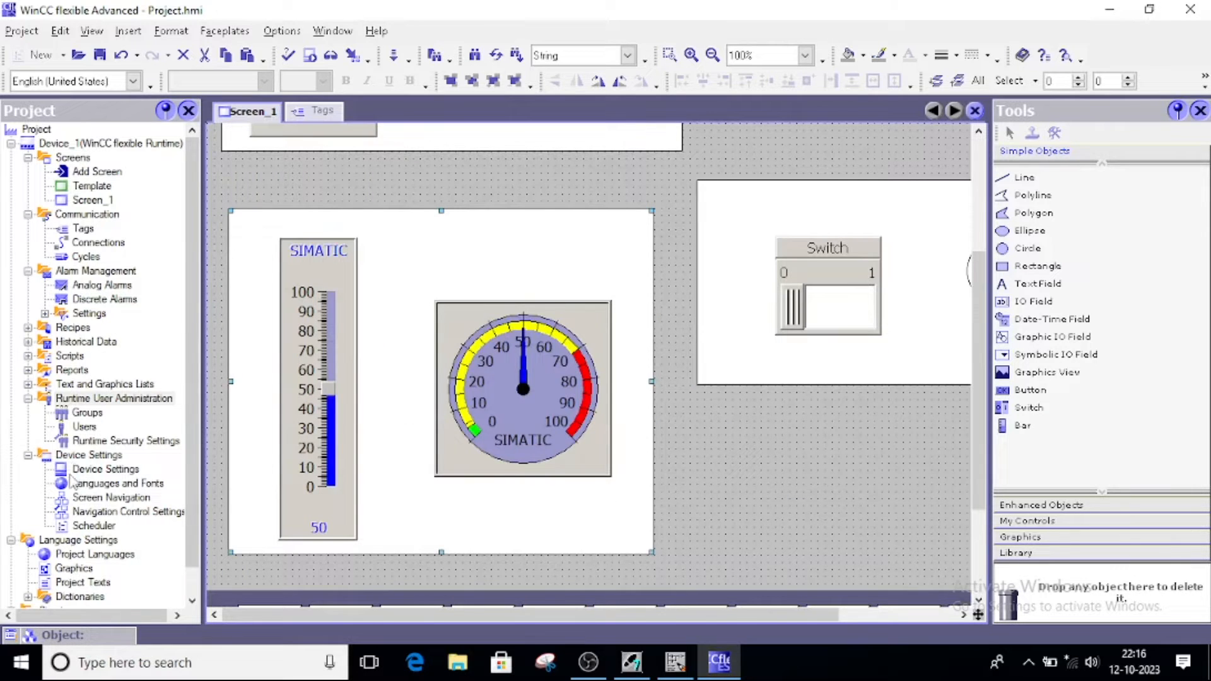
Set the device screen resolution to 800x600 in Device Settings
double_click(105, 468)
left_click(849, 245)
left_click(765, 365)
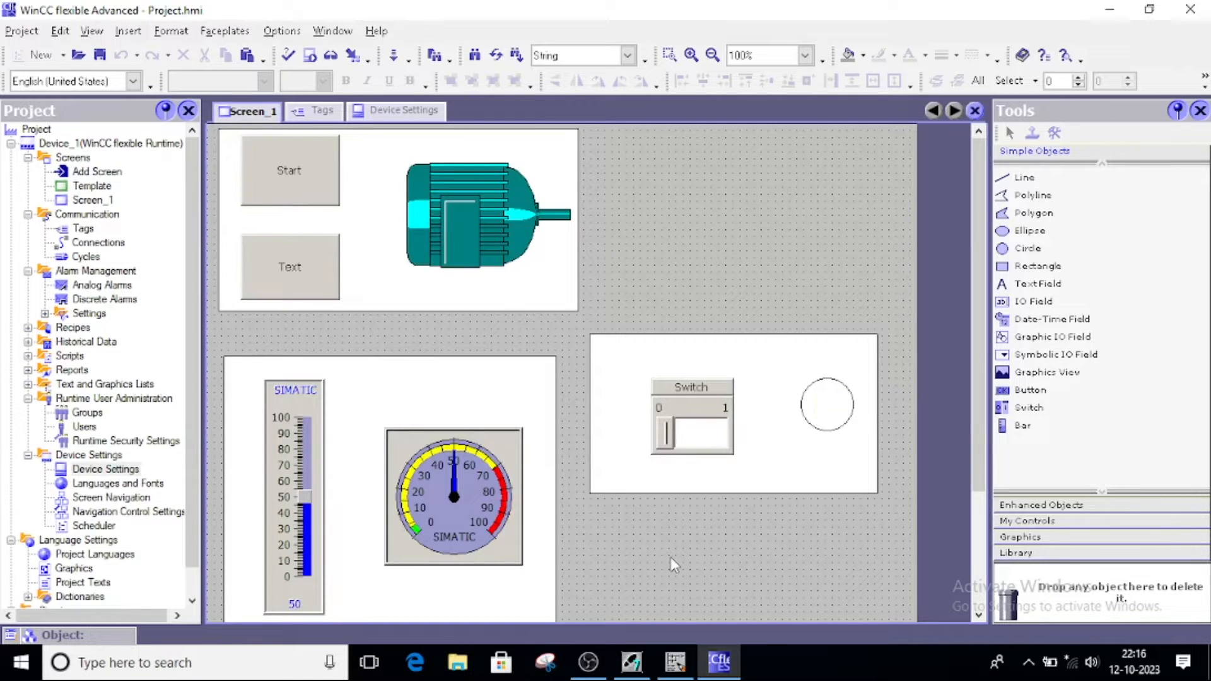
left_click(287, 262)
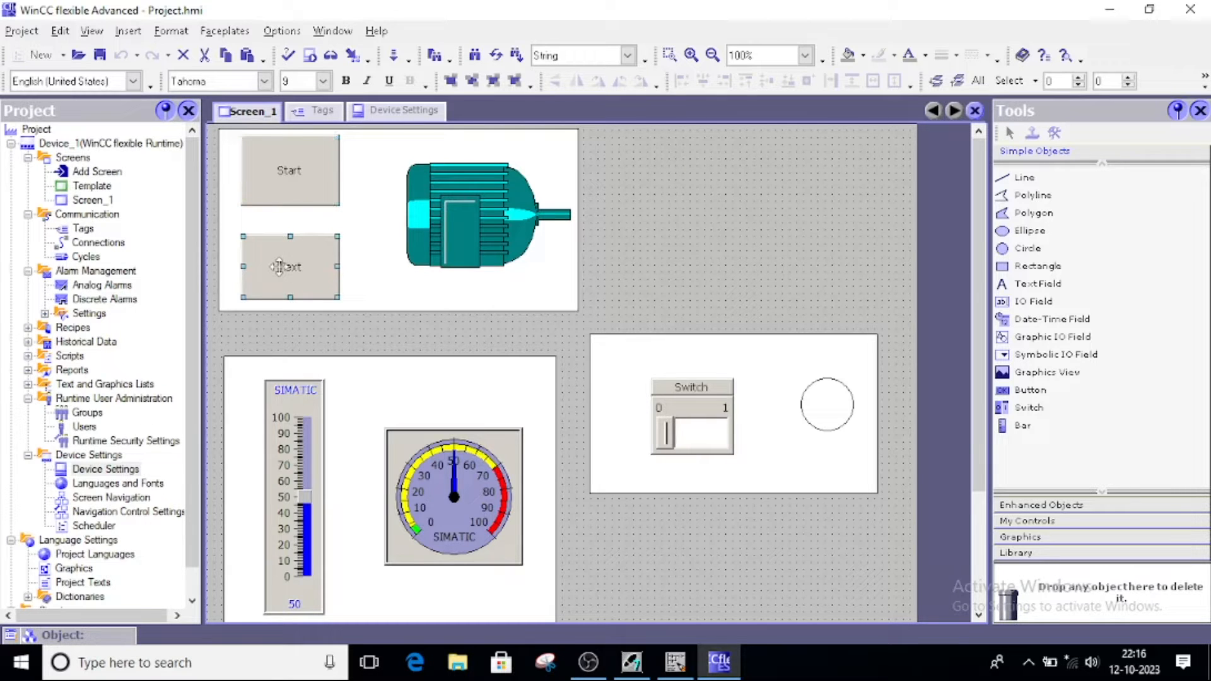
left_click(445, 217)
left_click(286, 442)
scroll(295, 429, "down", 3)
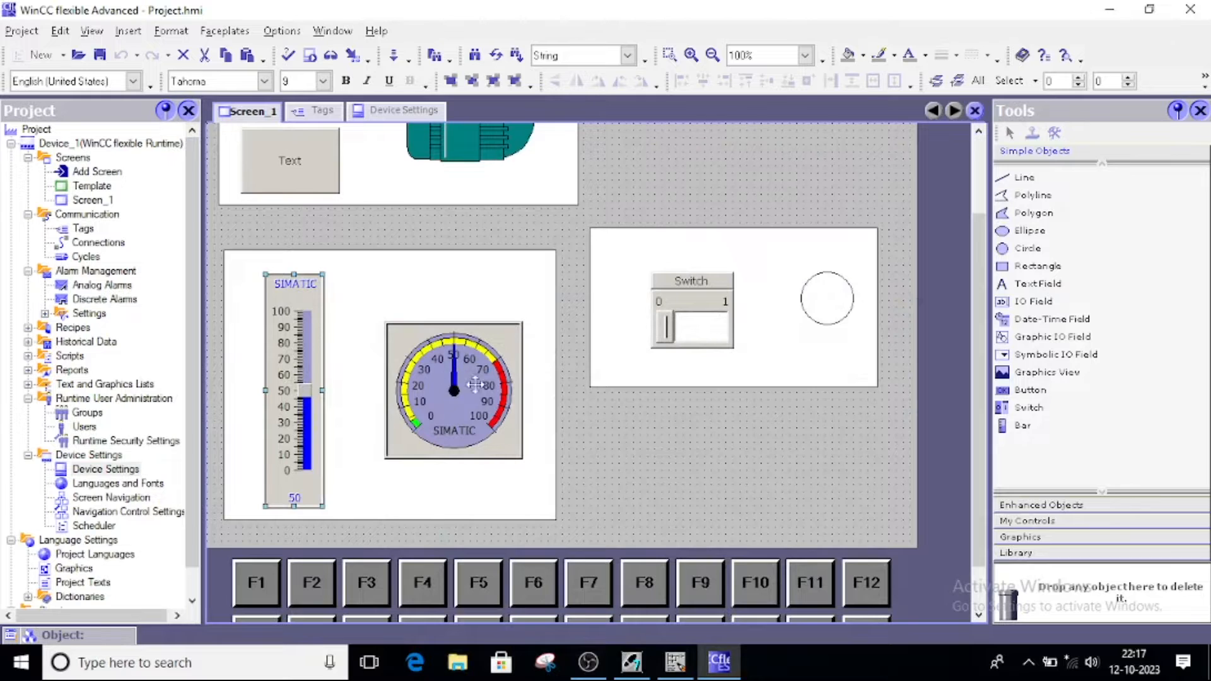
left_click(455, 388)
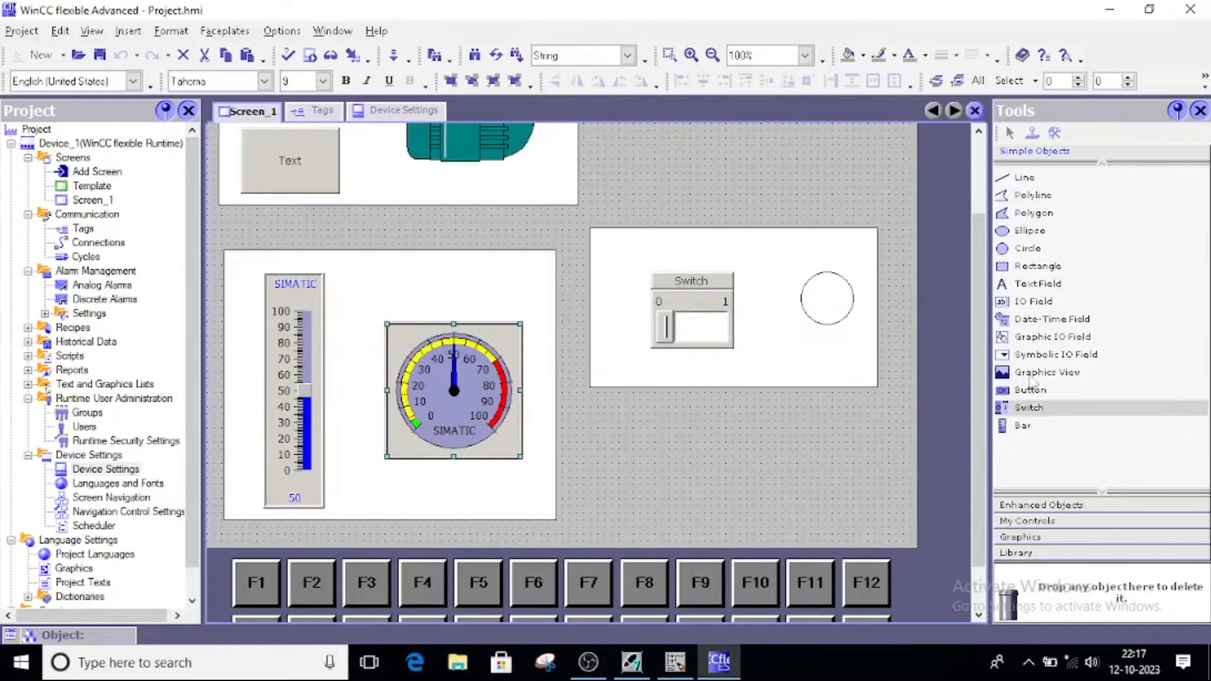
left_click_drag(1020, 399, 690, 453)
key("Delete")
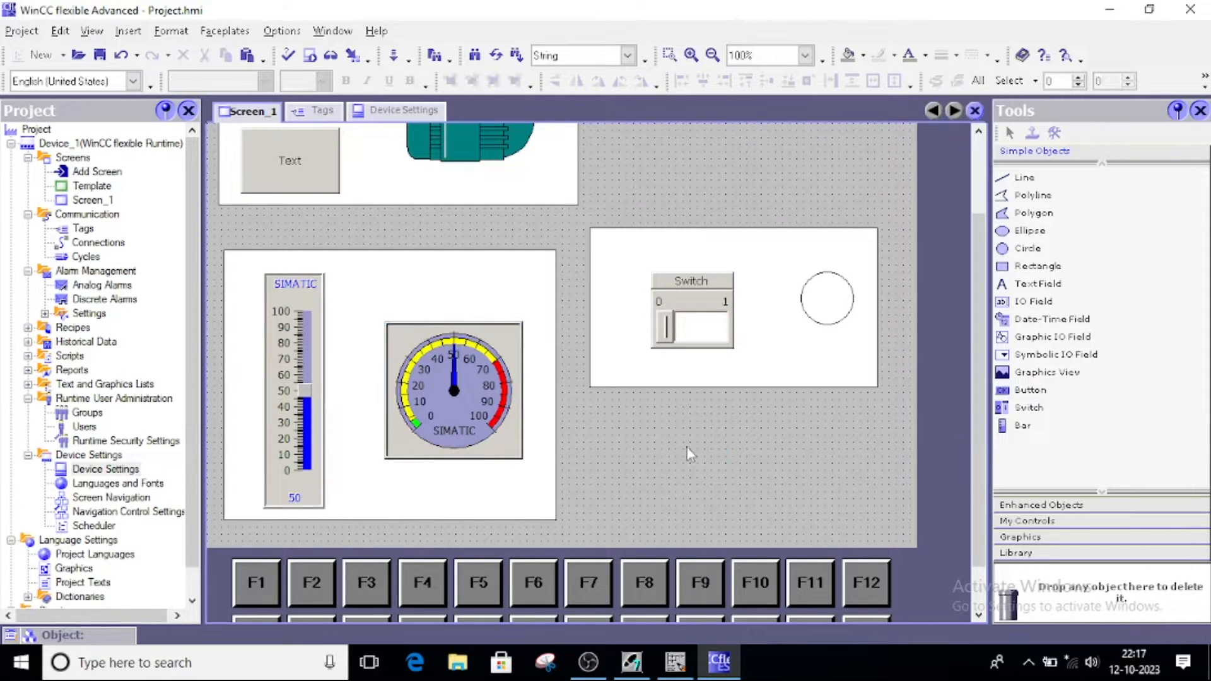
left_click(1041, 504)
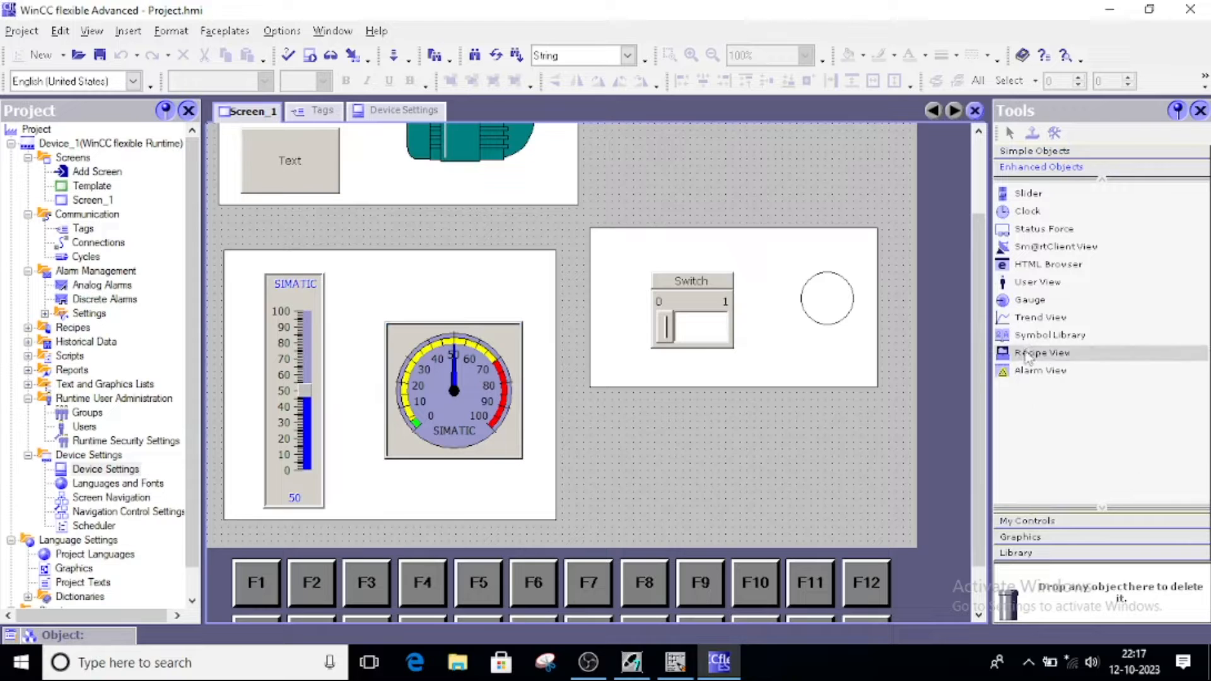
left_click(1018, 303)
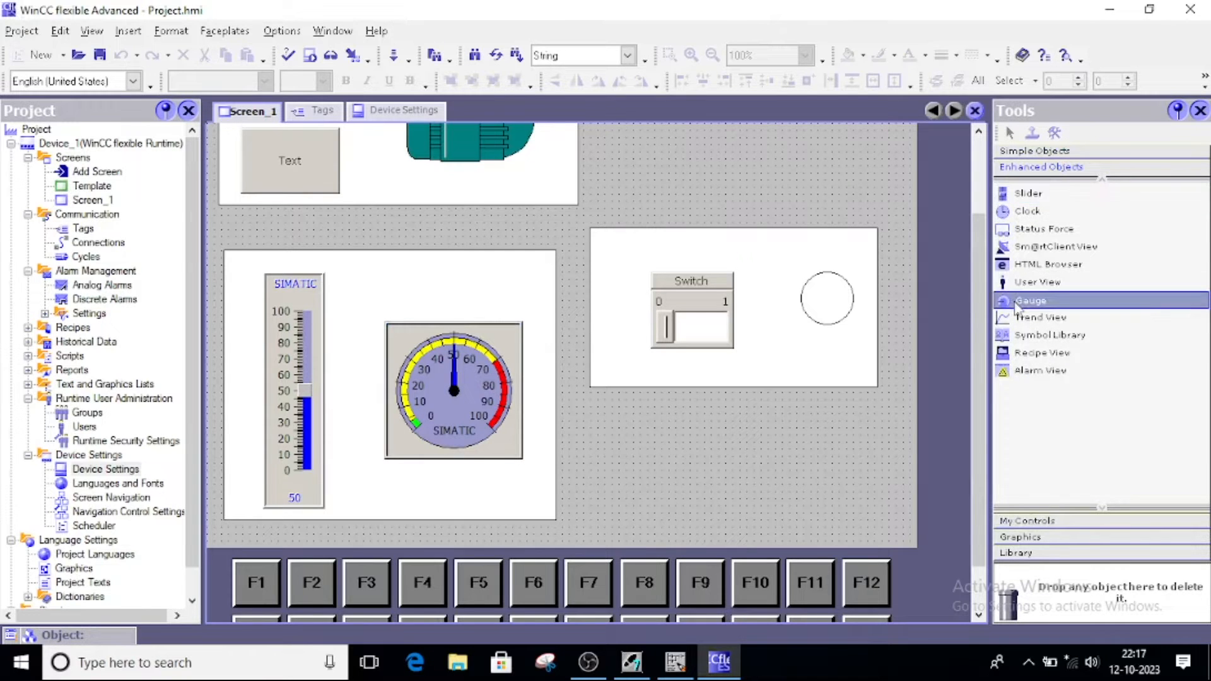
left_click(1035, 152)
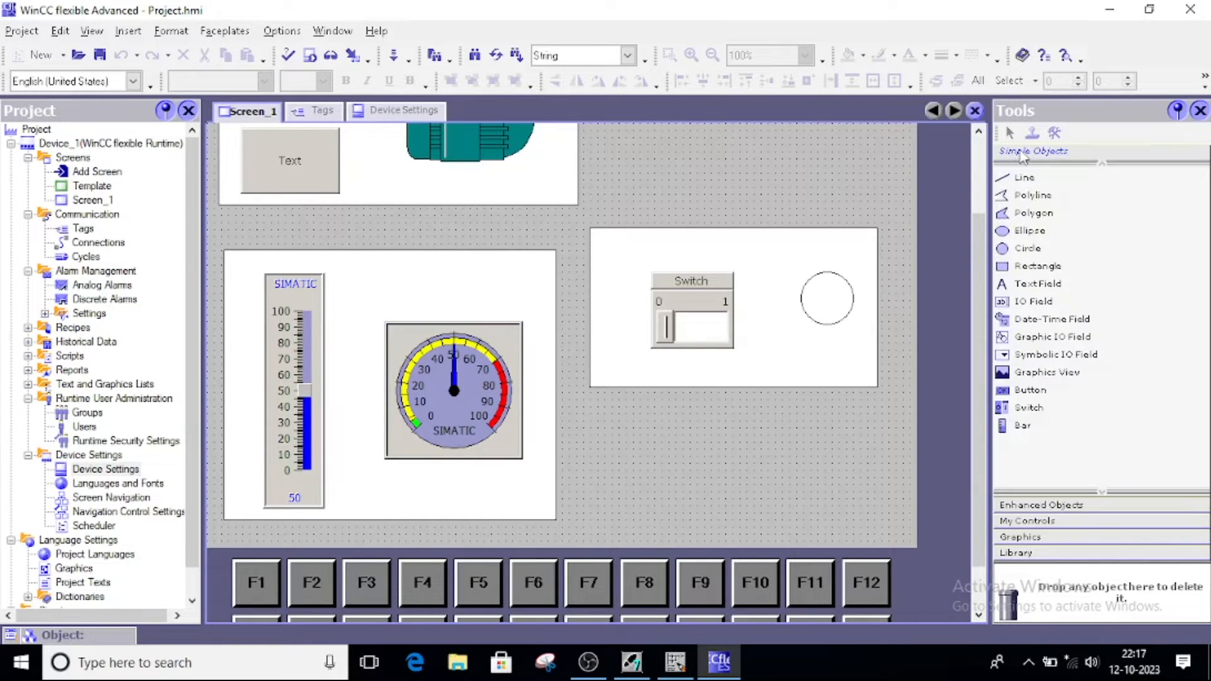
scroll(496, 241, "up", 3)
left_click(467, 197)
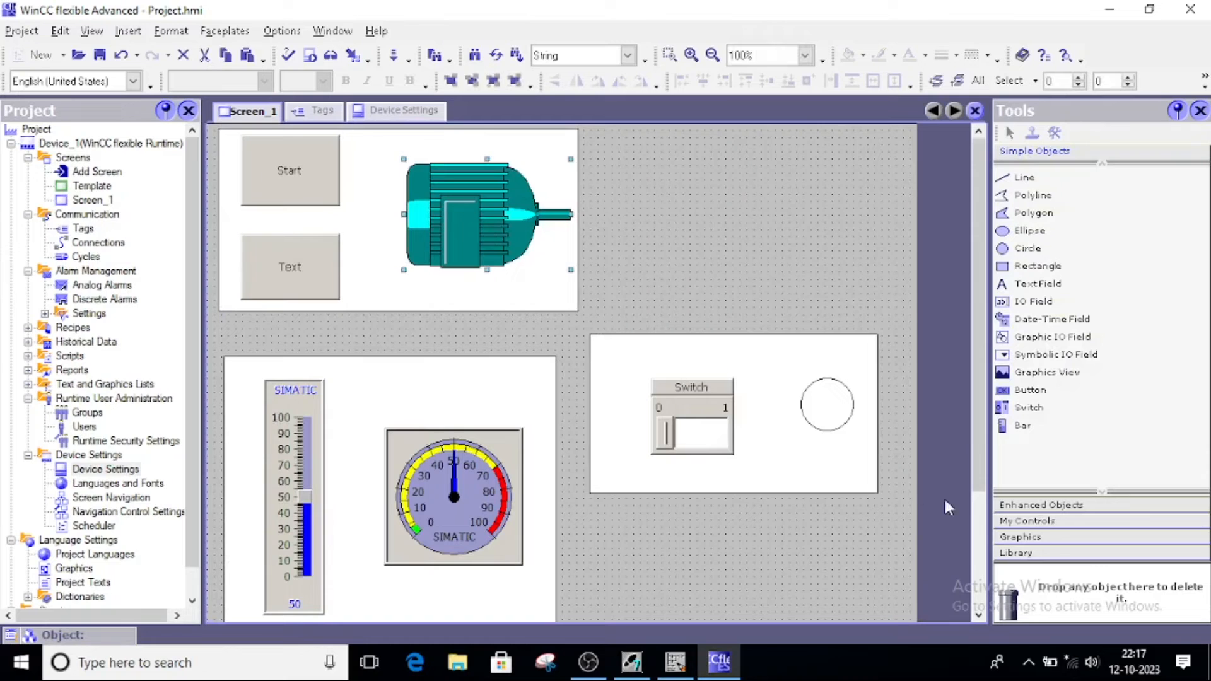
Expand the Motors folder in the graphics library and deselect the motor graphic
left_click(1020, 537)
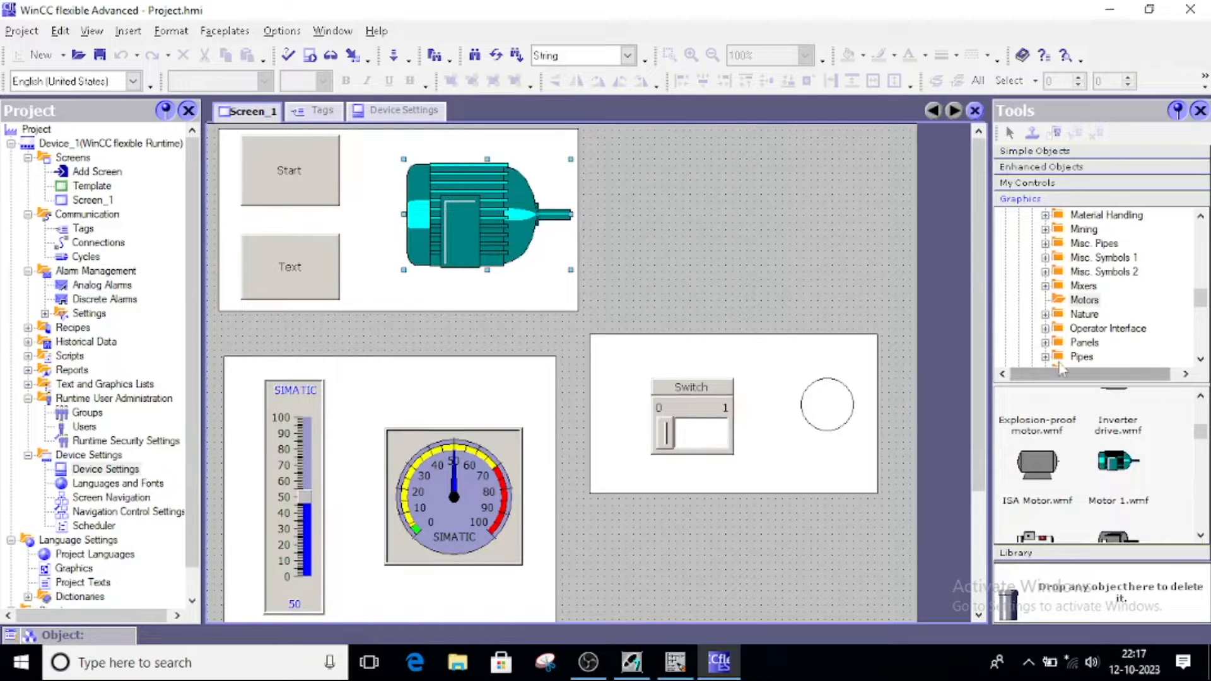
scroll(1077, 304, "up", 12)
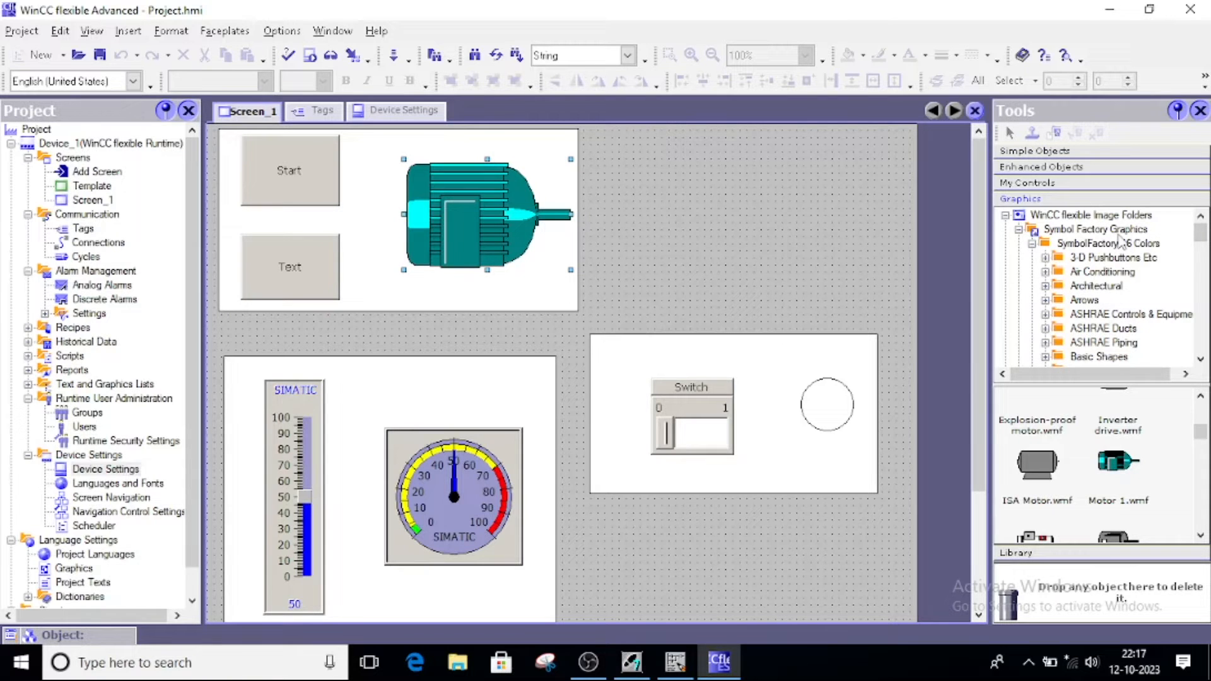
scroll(1095, 249, "down", 10)
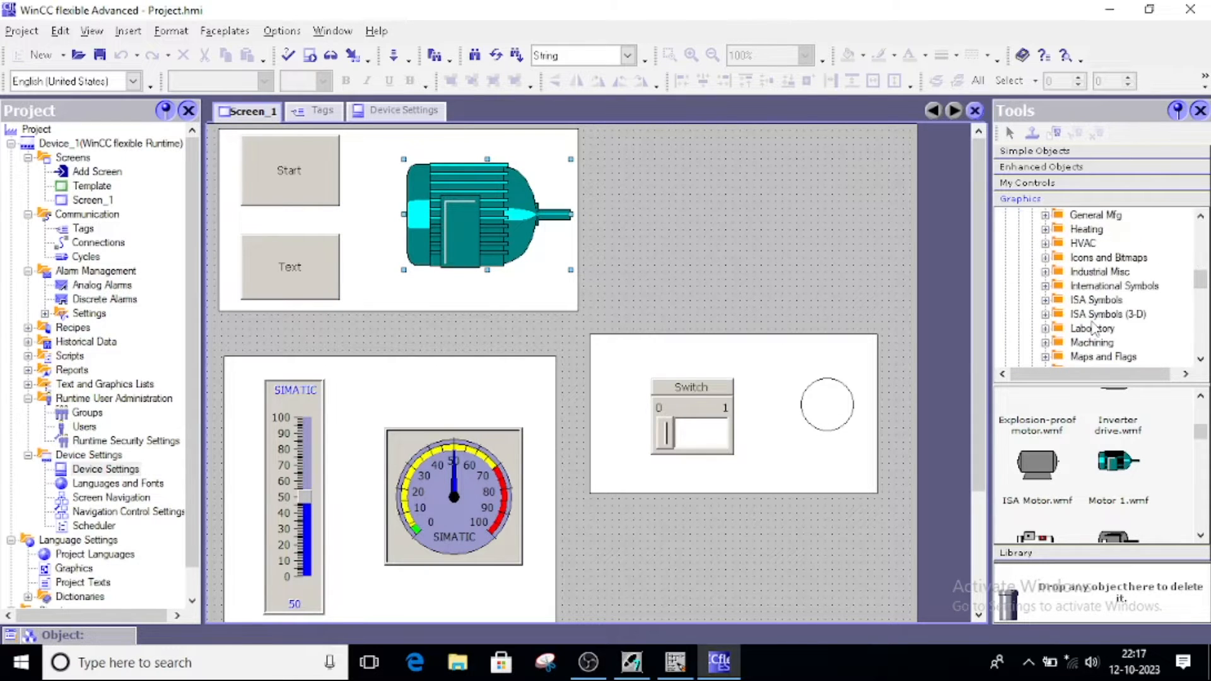
scroll(1094, 328, "up", 2)
left_click(1090, 287)
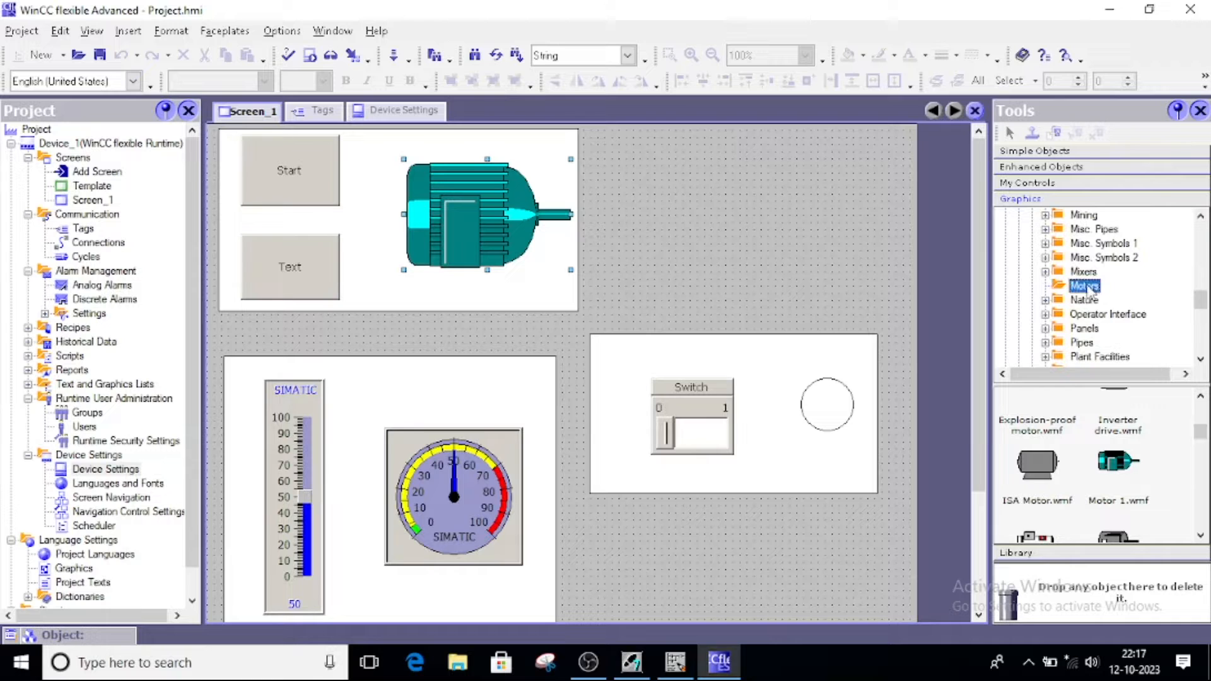
left_click_drag(1112, 385, 1112, 335)
scroll(1114, 441, "down", 5)
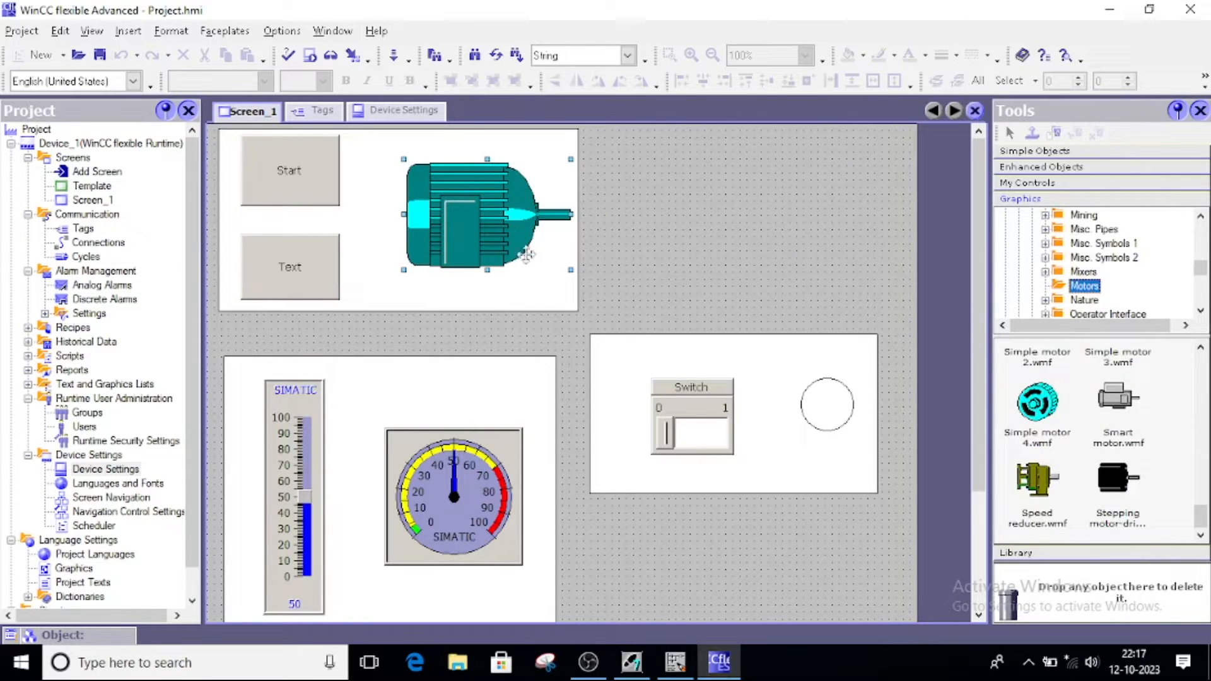
left_click(734, 542)
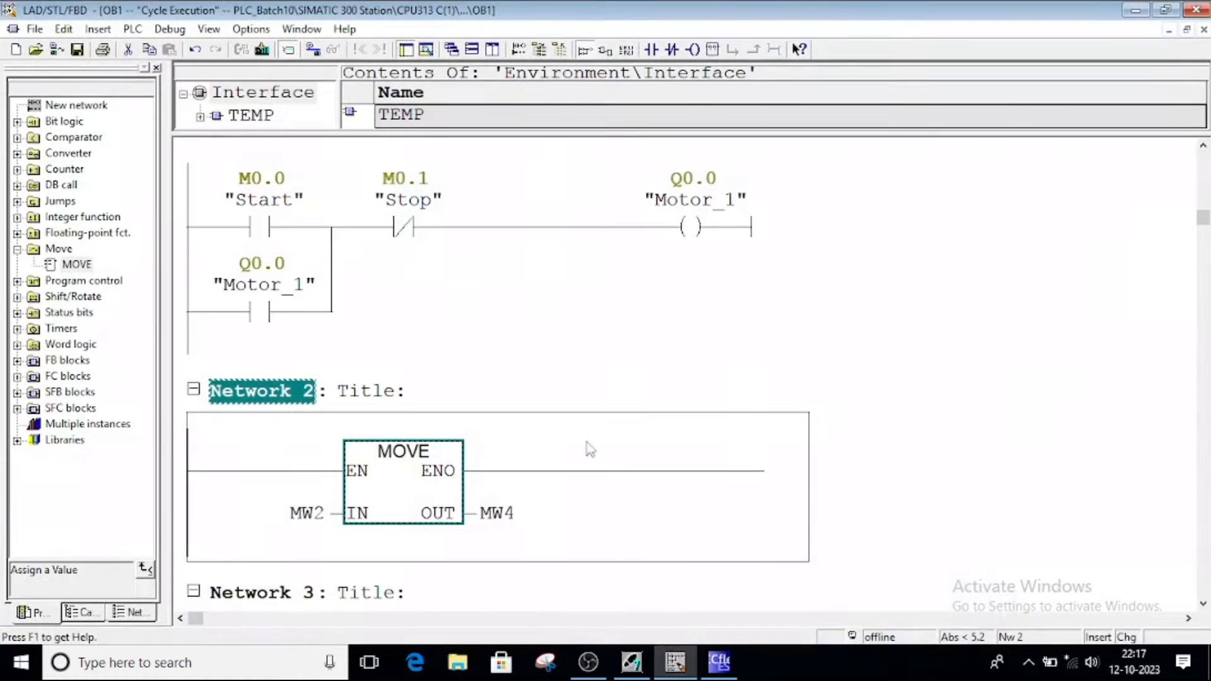
Scroll through OB1's Networks 1–3 in the ladder editor and return to WinCC flexible
left_click(675, 663)
scroll(509, 481, "down", 3)
scroll(506, 482, "up", 5)
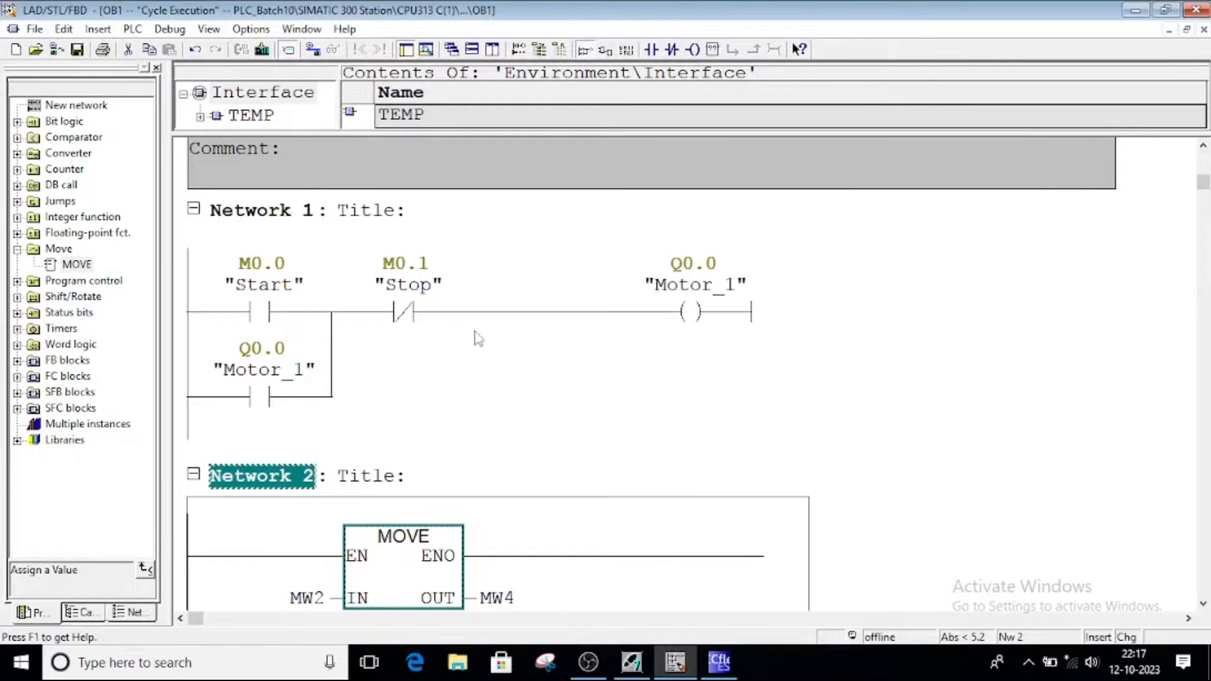
scroll(435, 384, "down", 3)
scroll(434, 386, "up", 2)
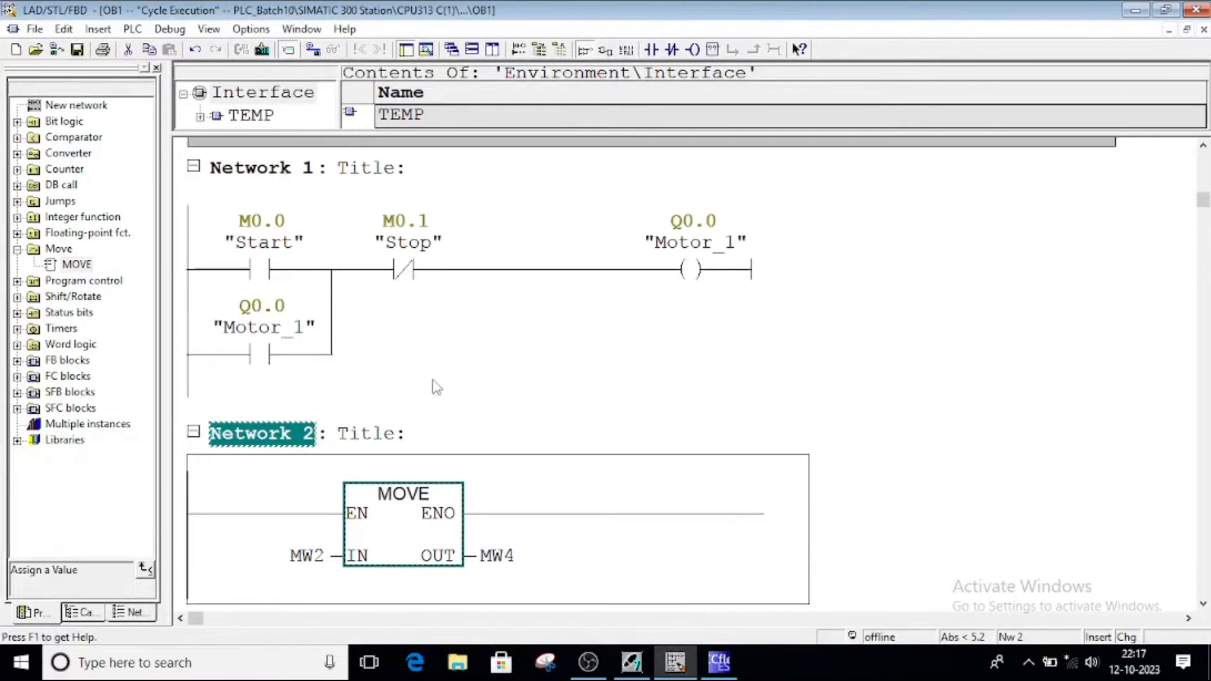
left_click(720, 662)
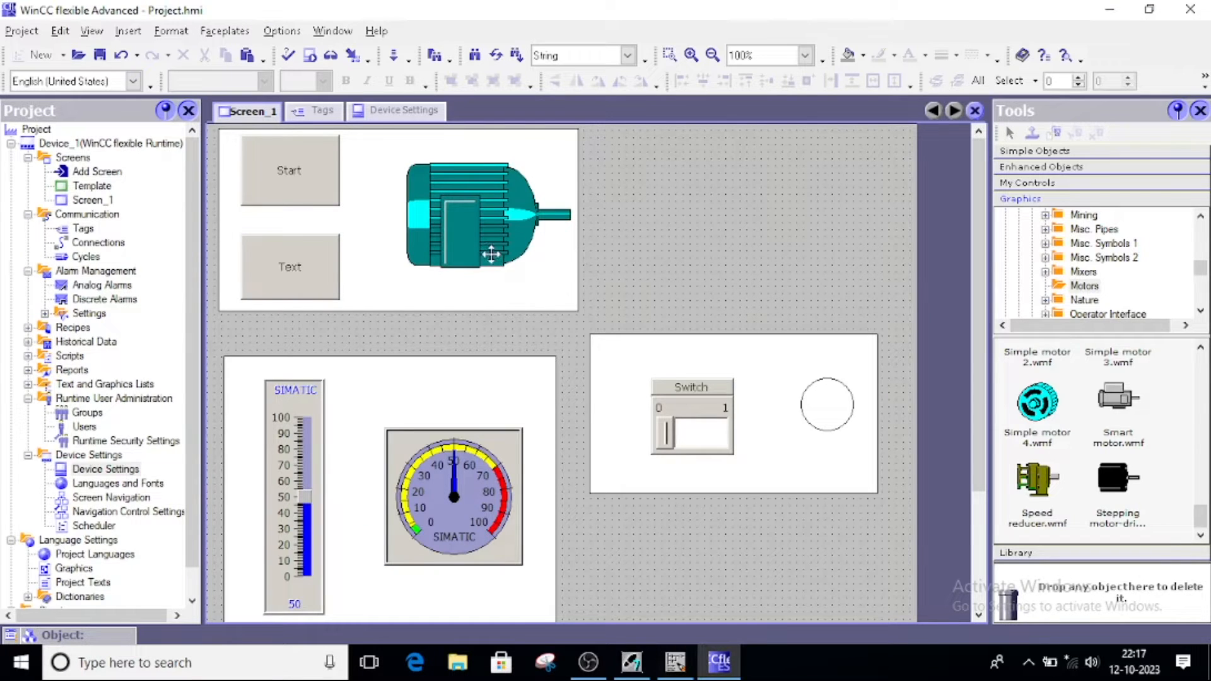
Take another look at OB1, then open WinCC flexible's Tags table
left_click(675, 664)
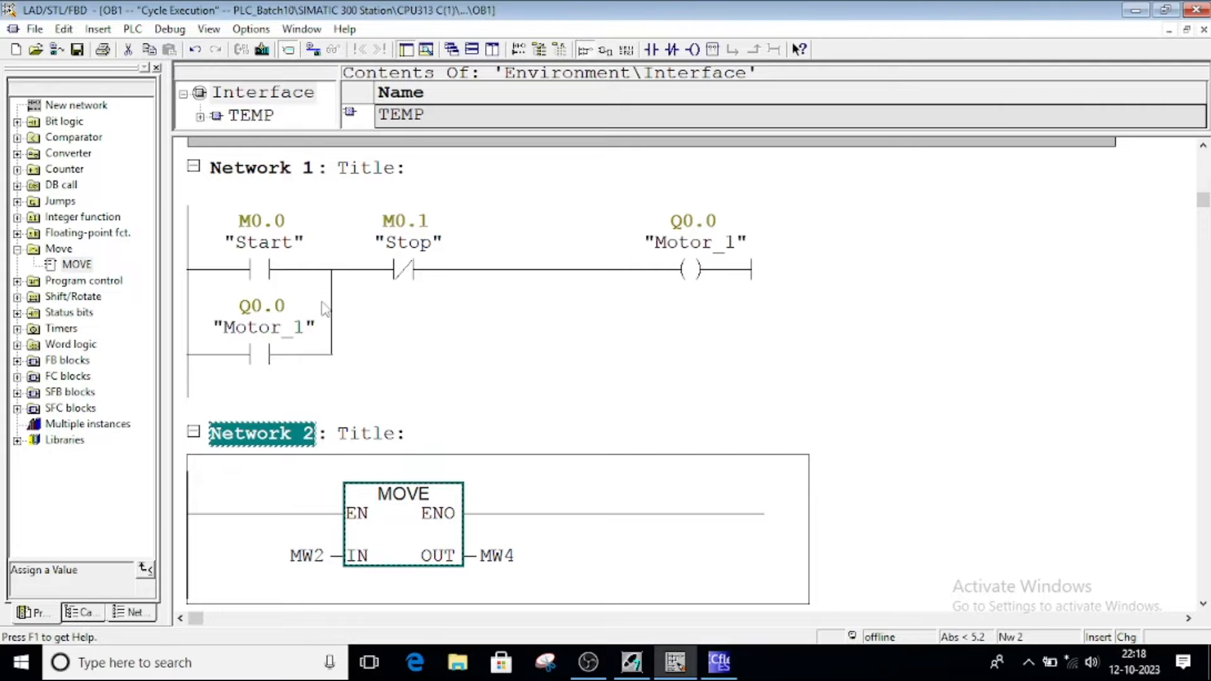
left_click(721, 669)
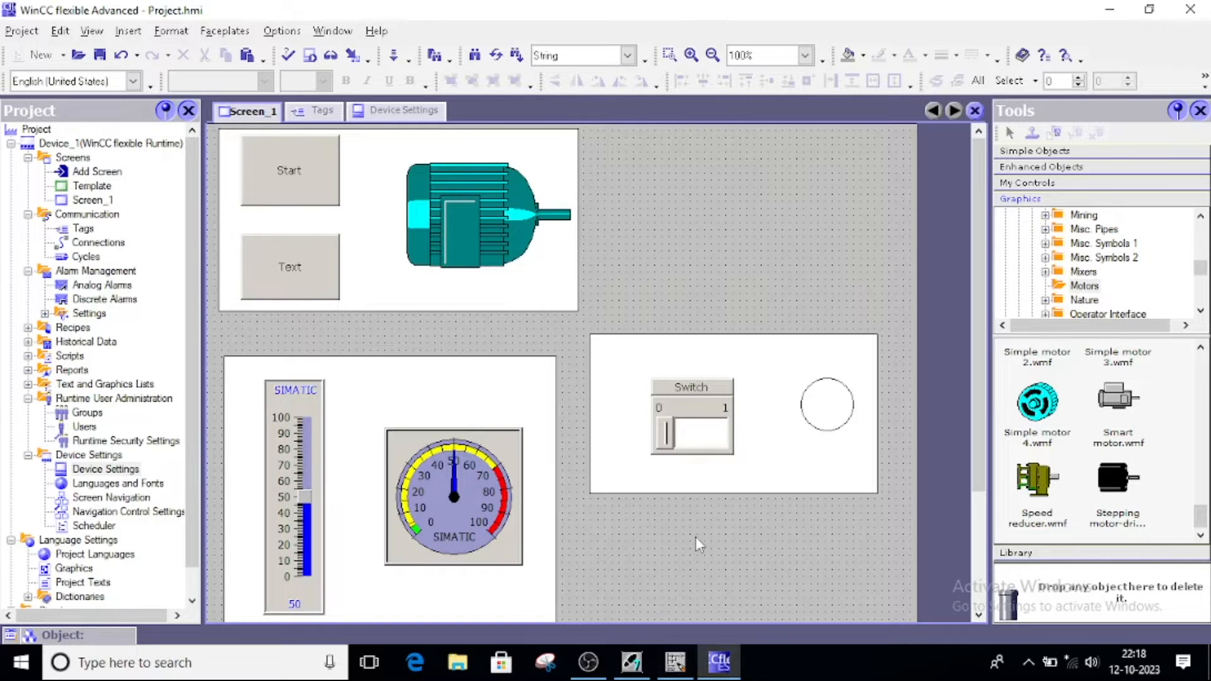
left_click(319, 112)
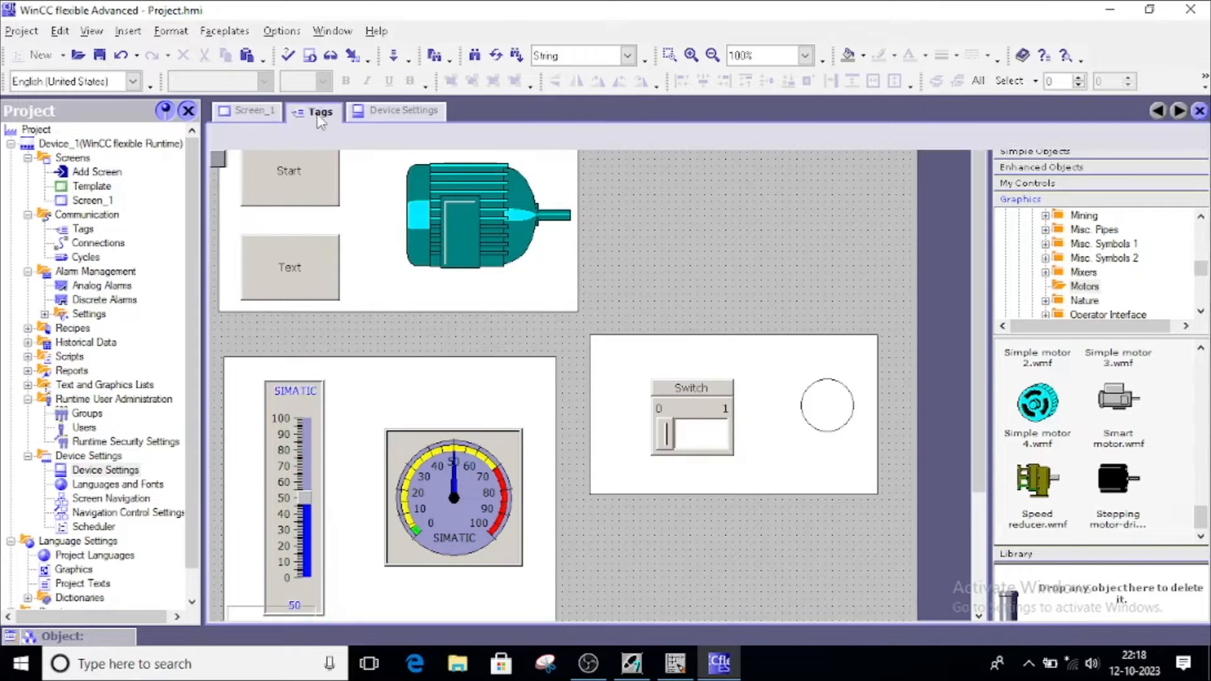
Review the Start, Stop, Motor_1, Analog_Input, Analog_Output, Switch_1, Light_1 and user_name tags
left_click(261, 179)
left_click(262, 195)
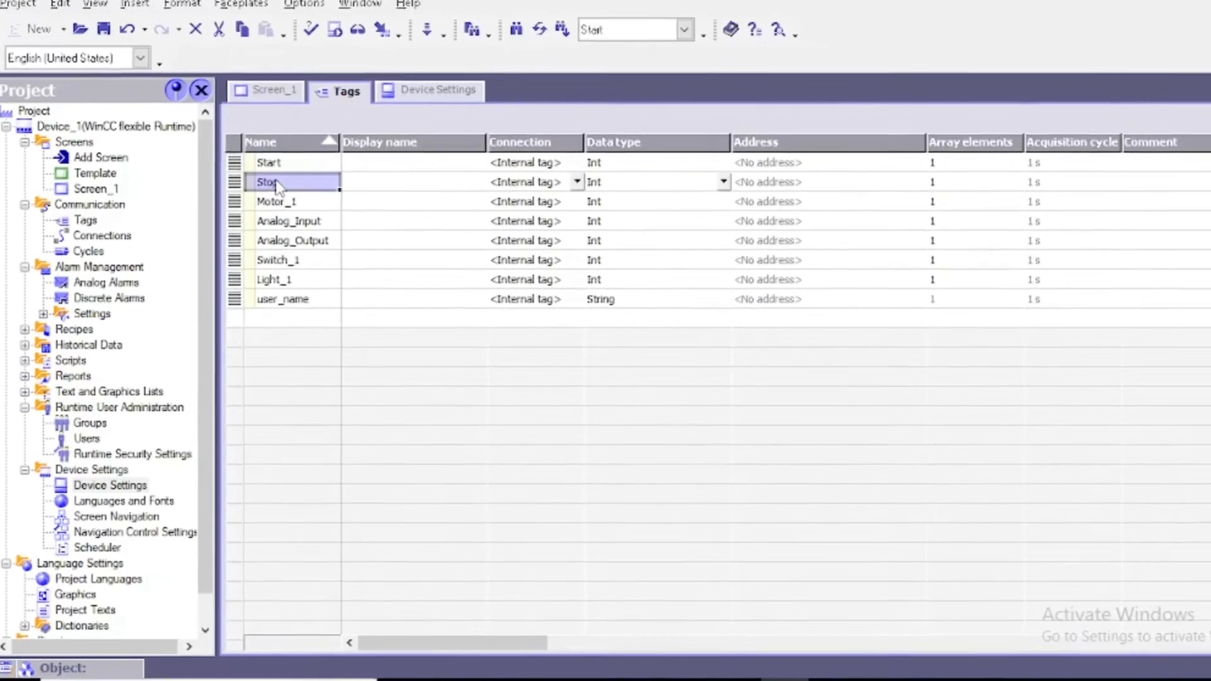
left_click(265, 213)
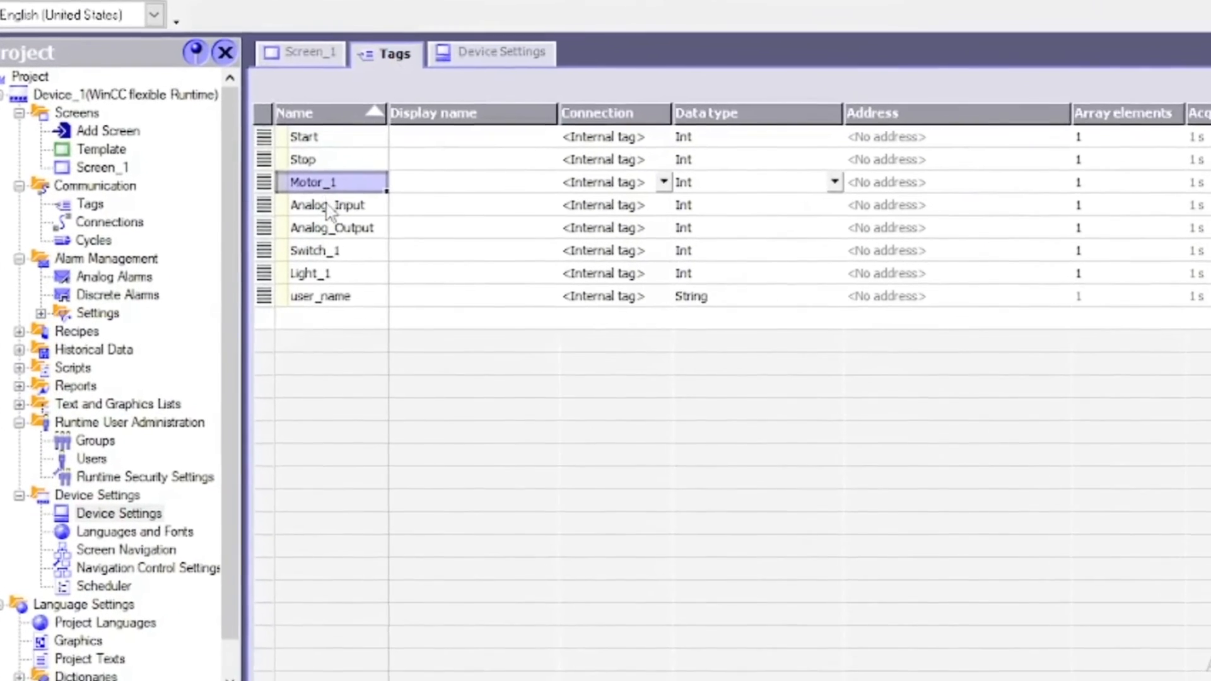
left_click(326, 207)
left_click(329, 226)
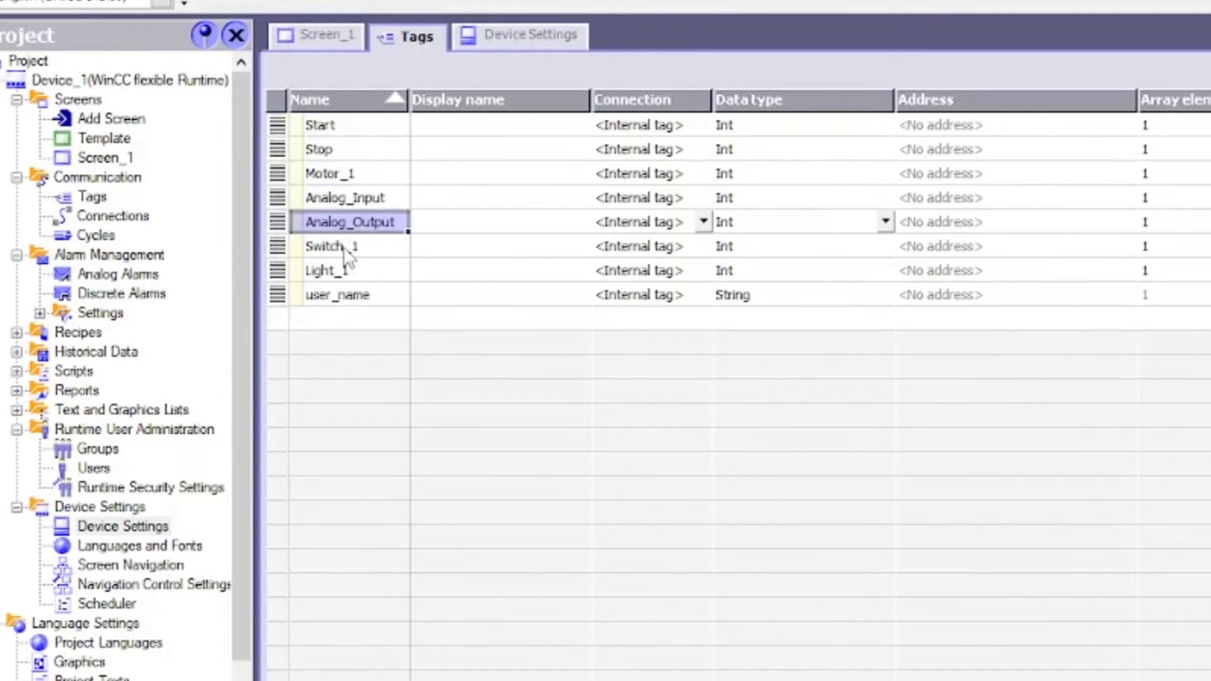
left_click(344, 247)
left_click(347, 273)
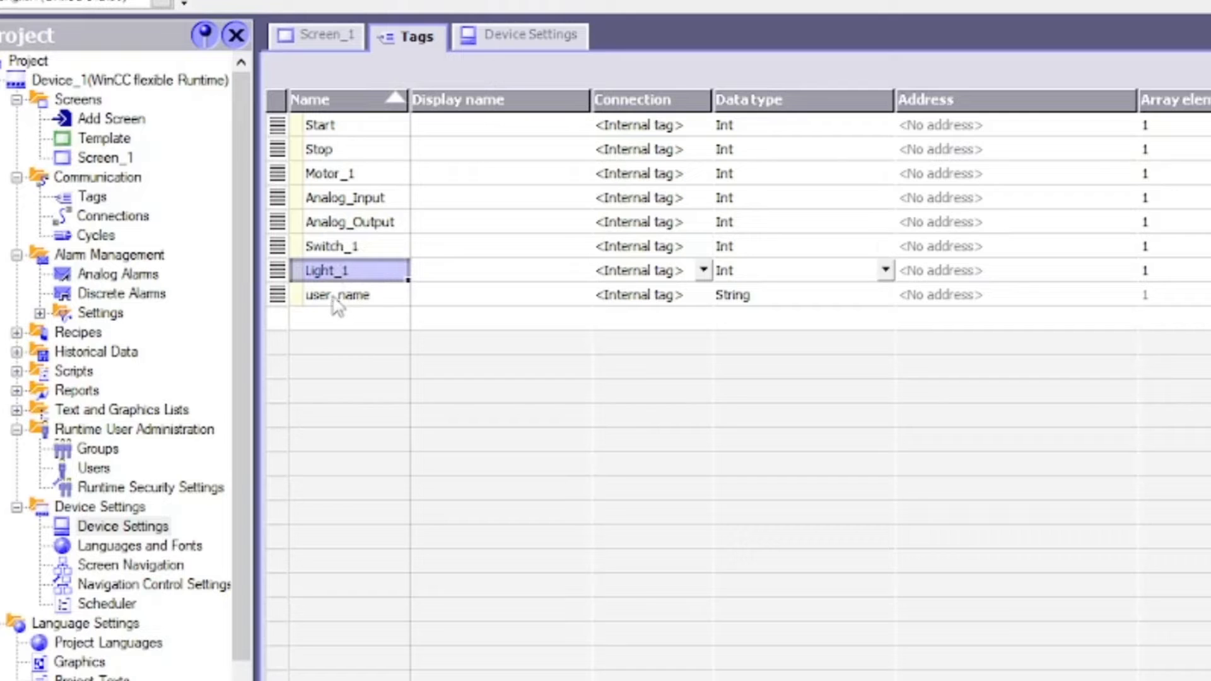
left_click(336, 296)
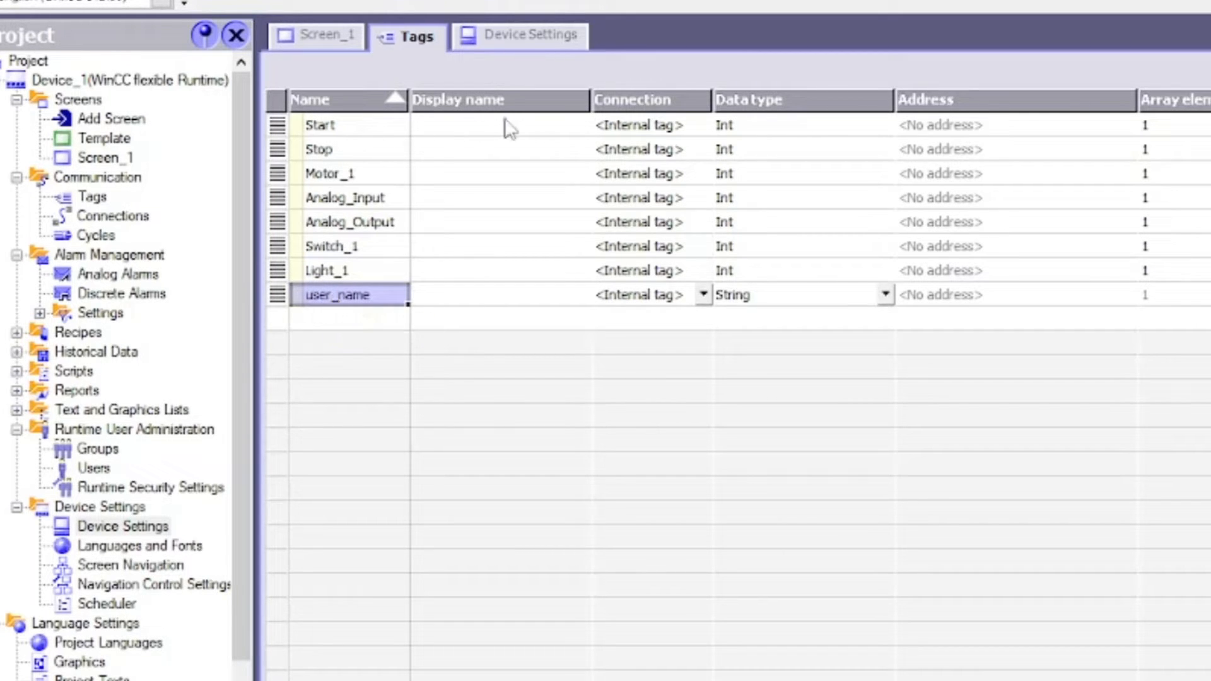
Recheck the Start tag, then go back to the Screen_1 editor
left_click(323, 128)
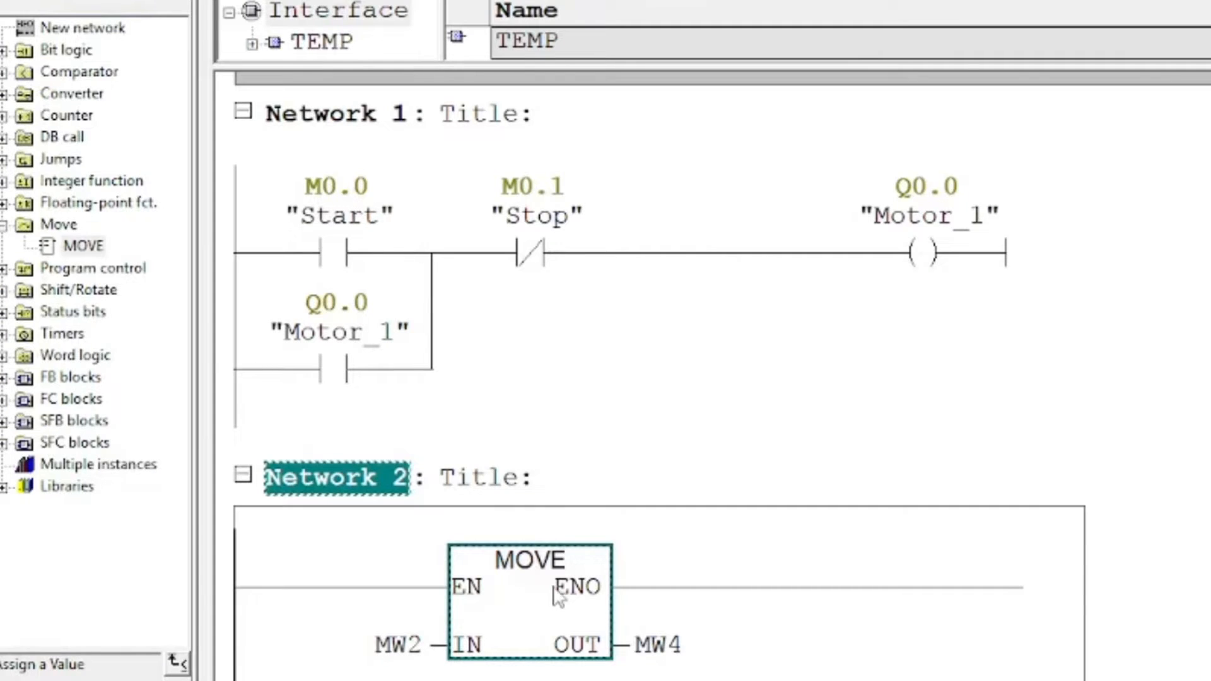
scroll(559, 598, "down", 5)
scroll(558, 596, "up", 3)
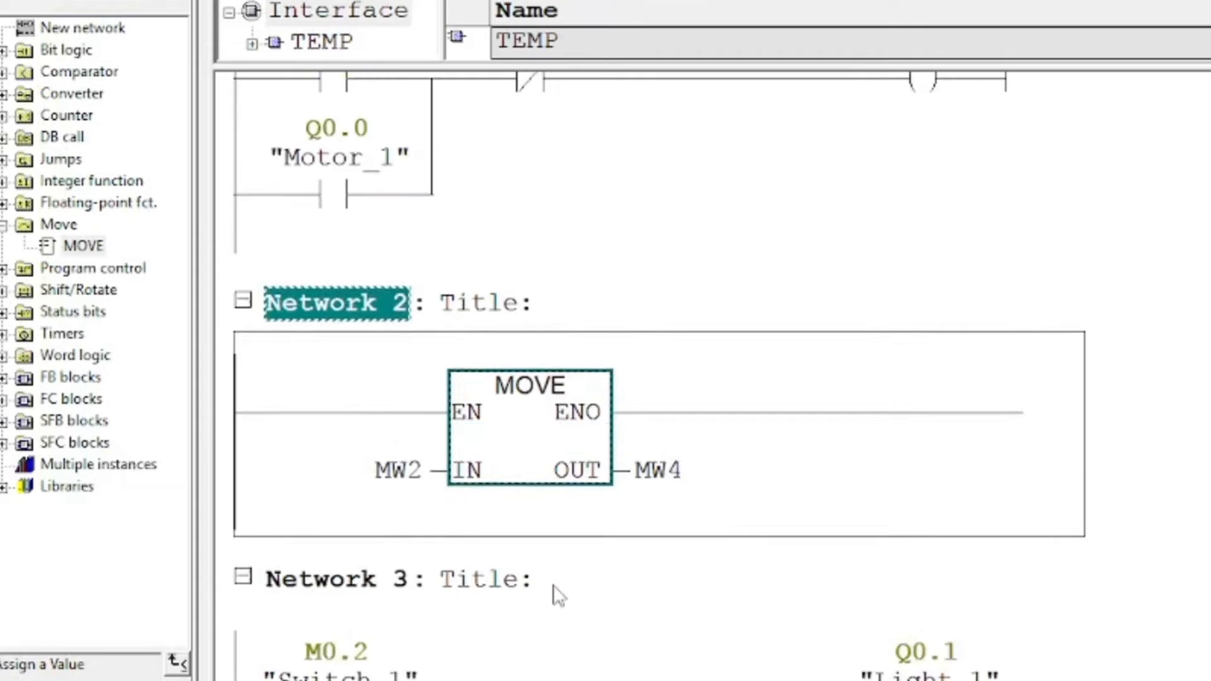
scroll(558, 598, "up", 2)
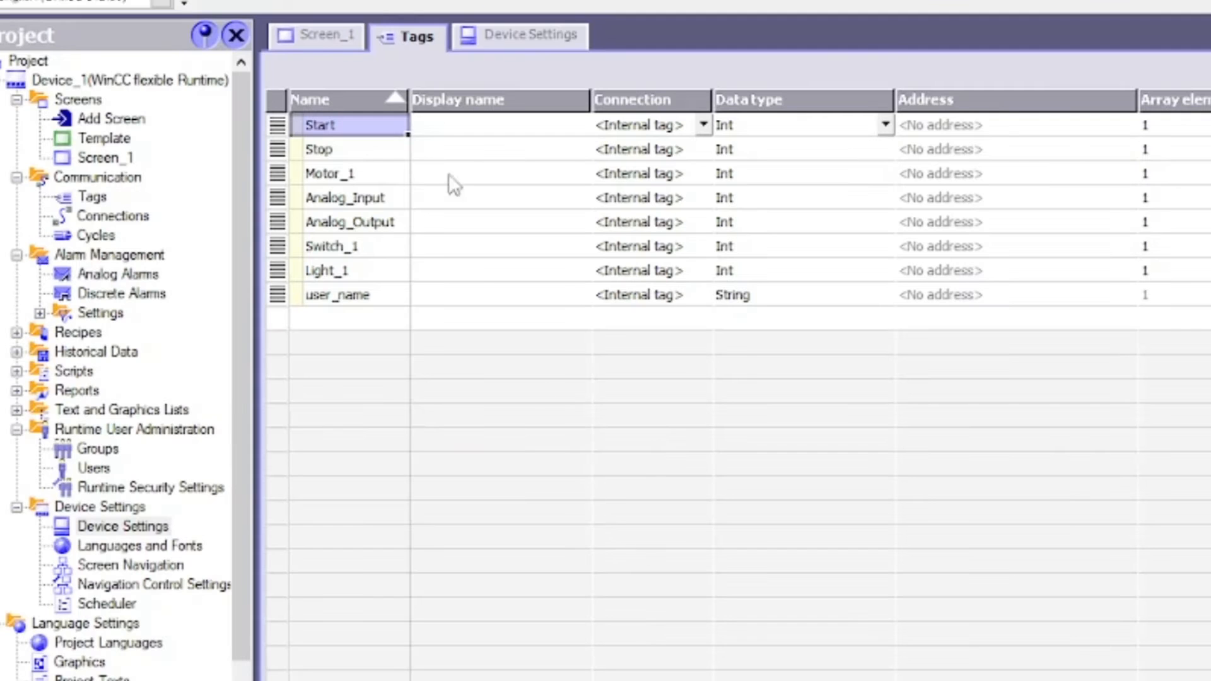
left_click(335, 34)
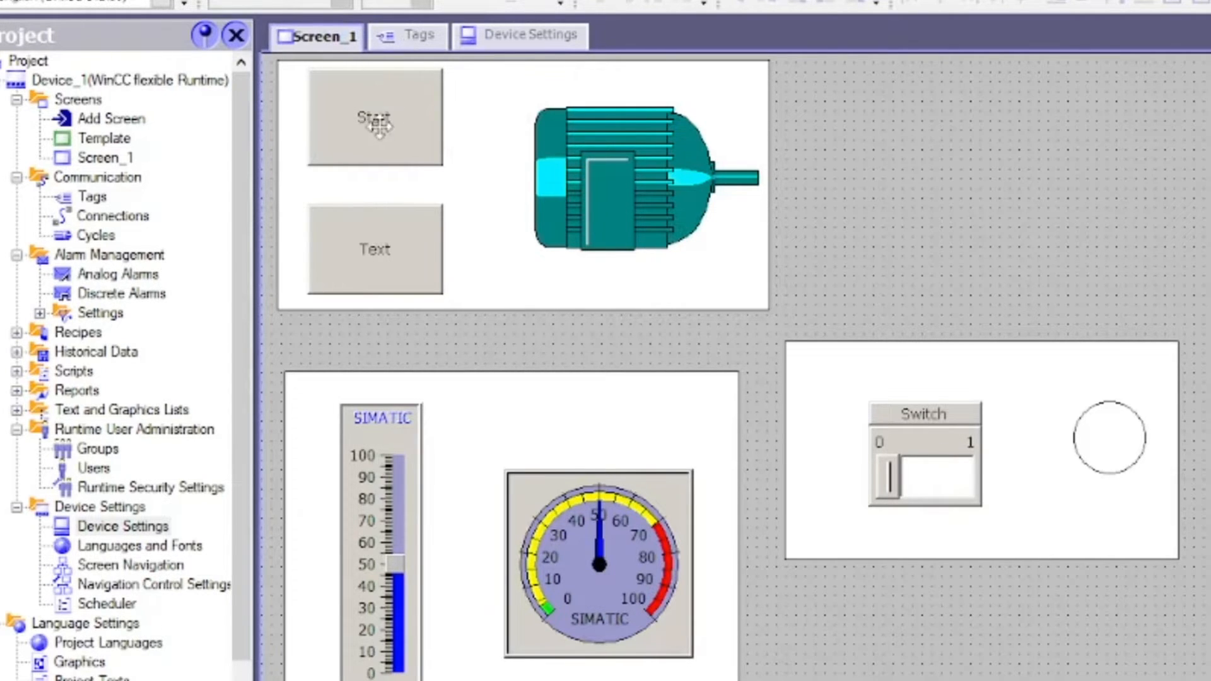
Add Connection_1 with the SIMATIC S7 300/400 driver, online, over MPI/DP at 187500 baud
left_click(415, 43)
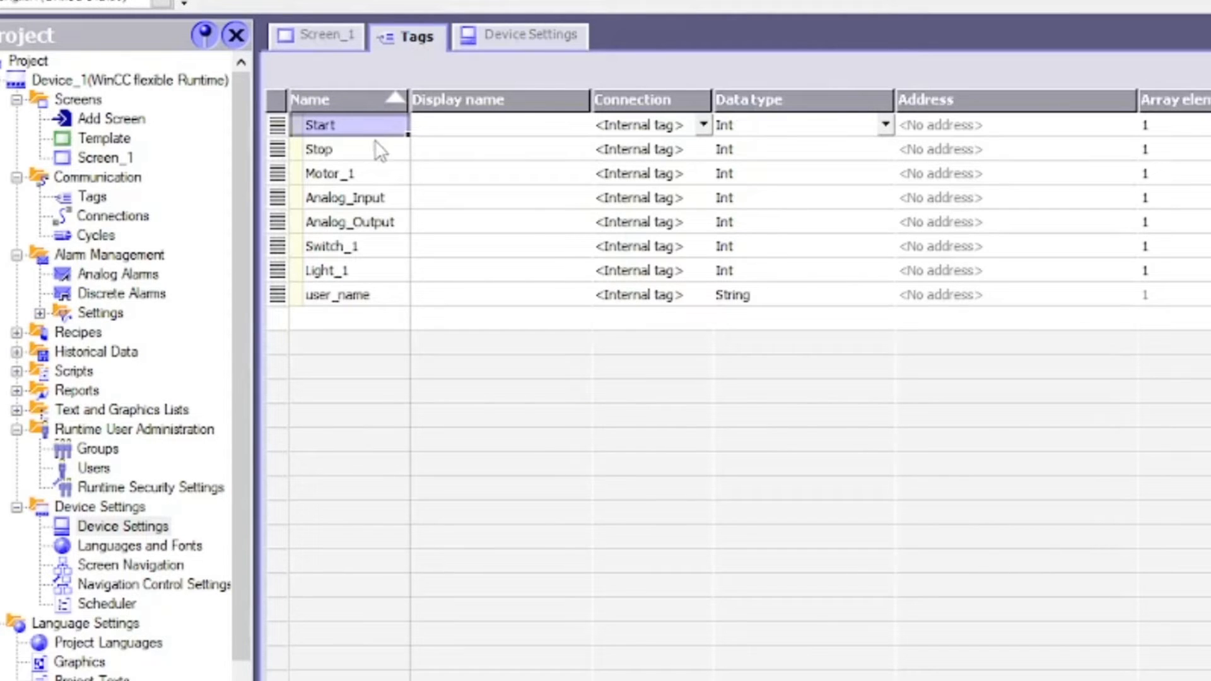
left_click(703, 125)
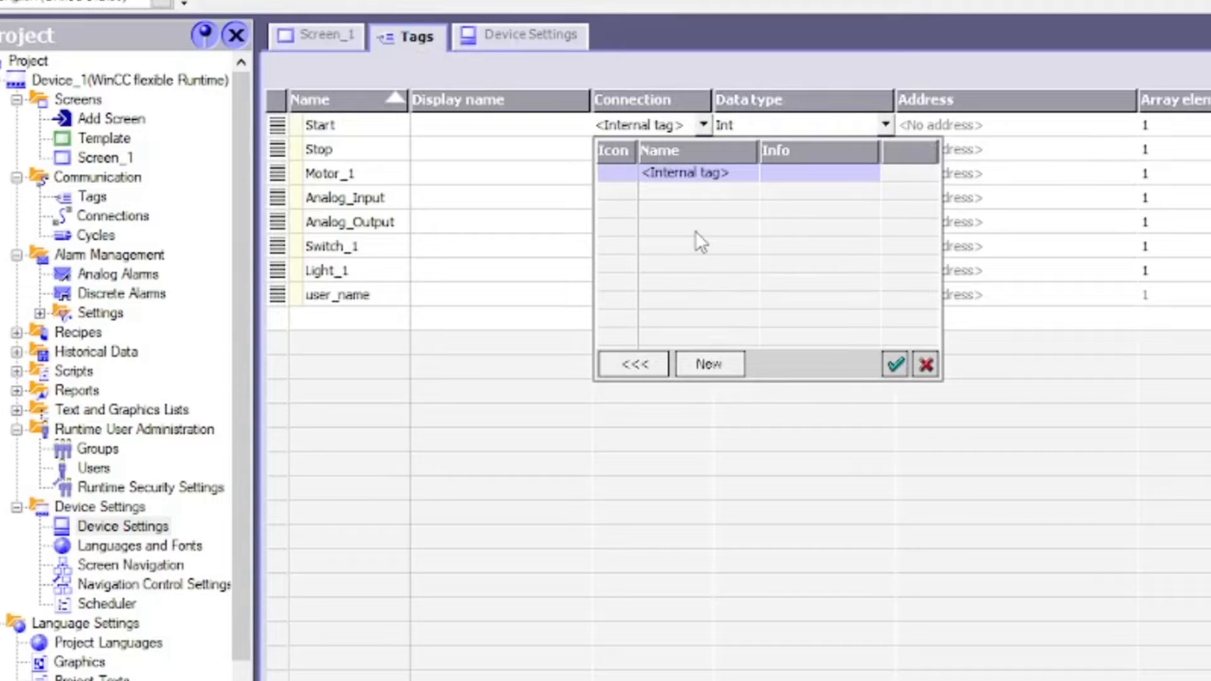
left_click(71, 218)
left_click(104, 221)
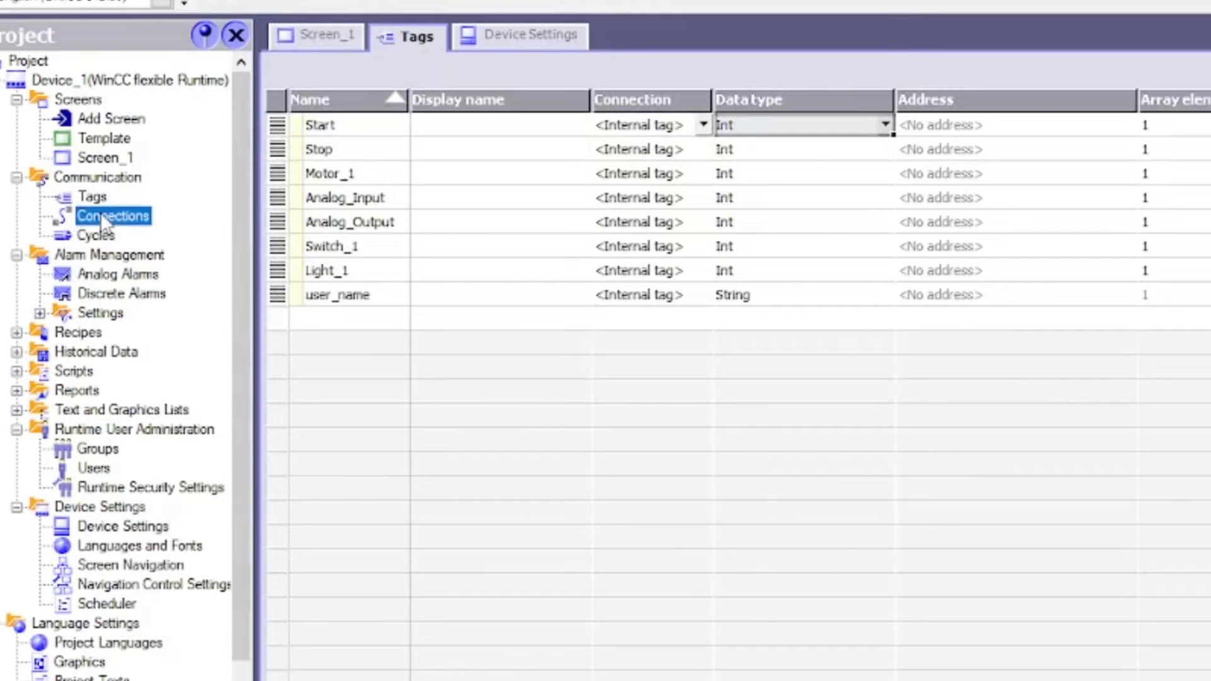
double_click(101, 218)
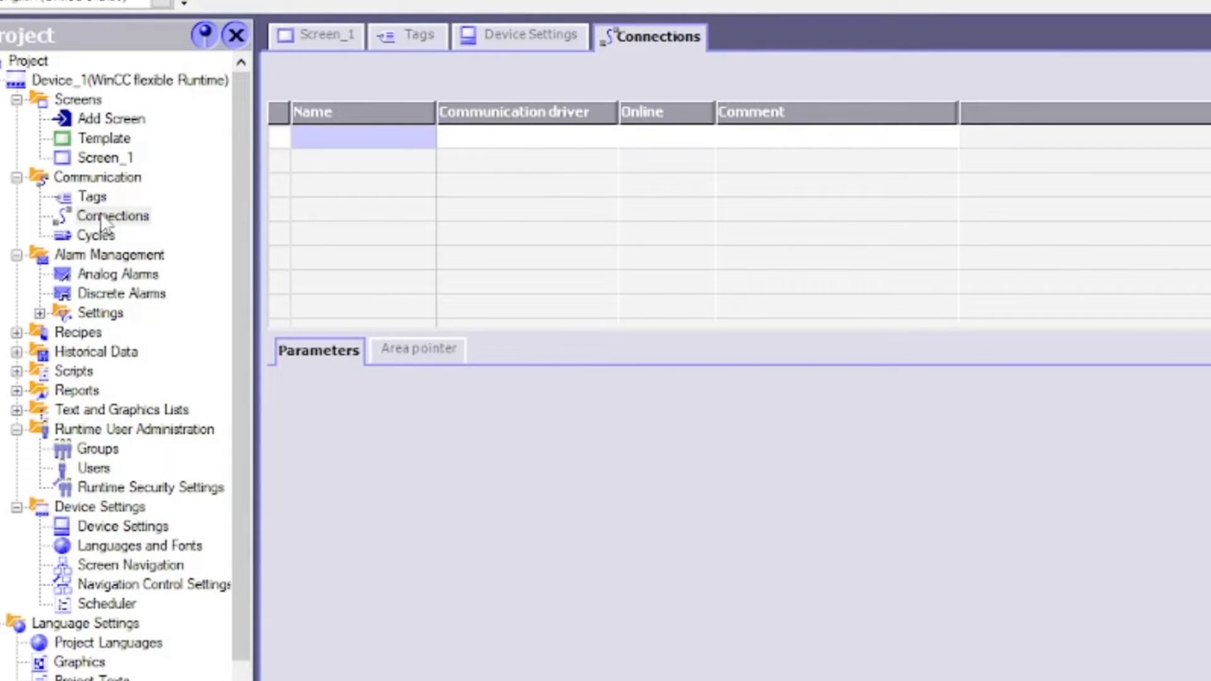
double_click(275, 138)
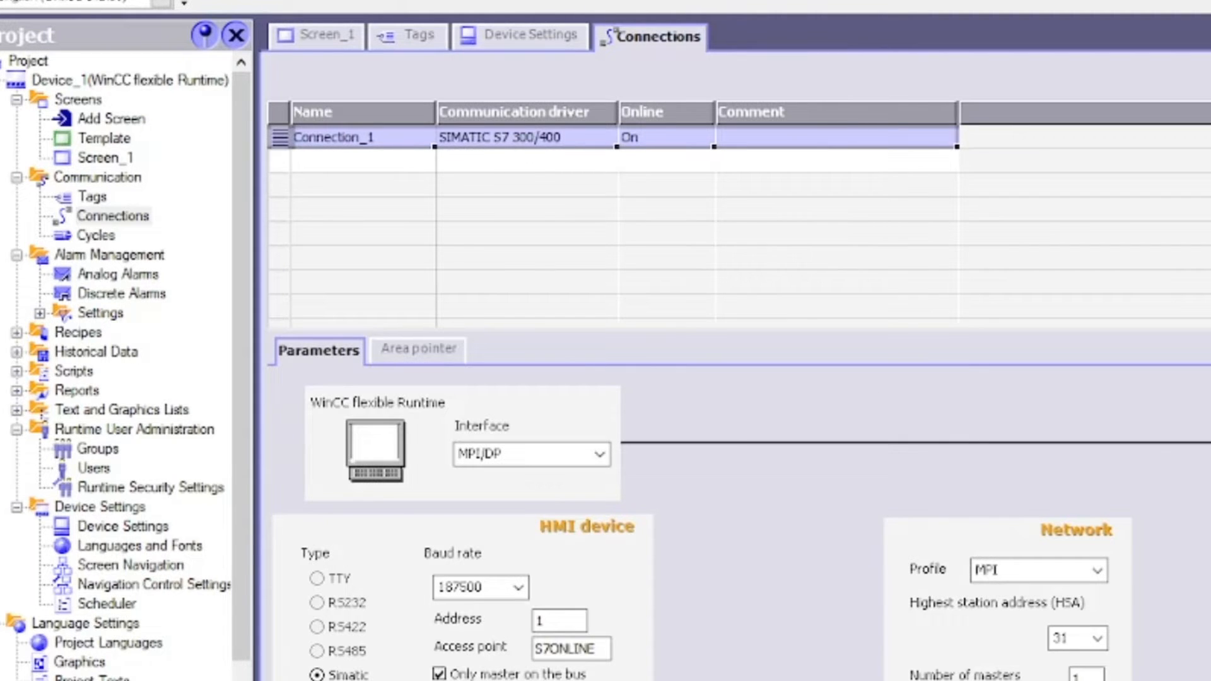
key("ctrl+F4")
Assign Connection_1 to the Start tag and fill it down through user_name, giving DB 1 addresses
left_click(388, 35)
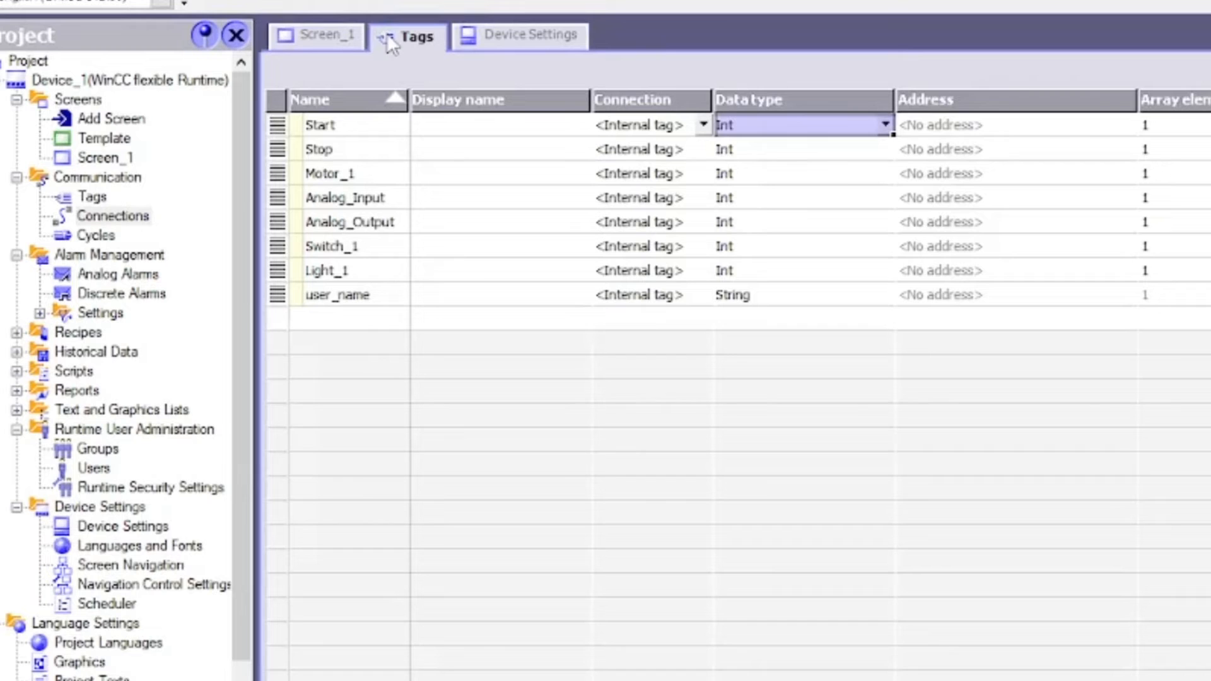
left_click(705, 125)
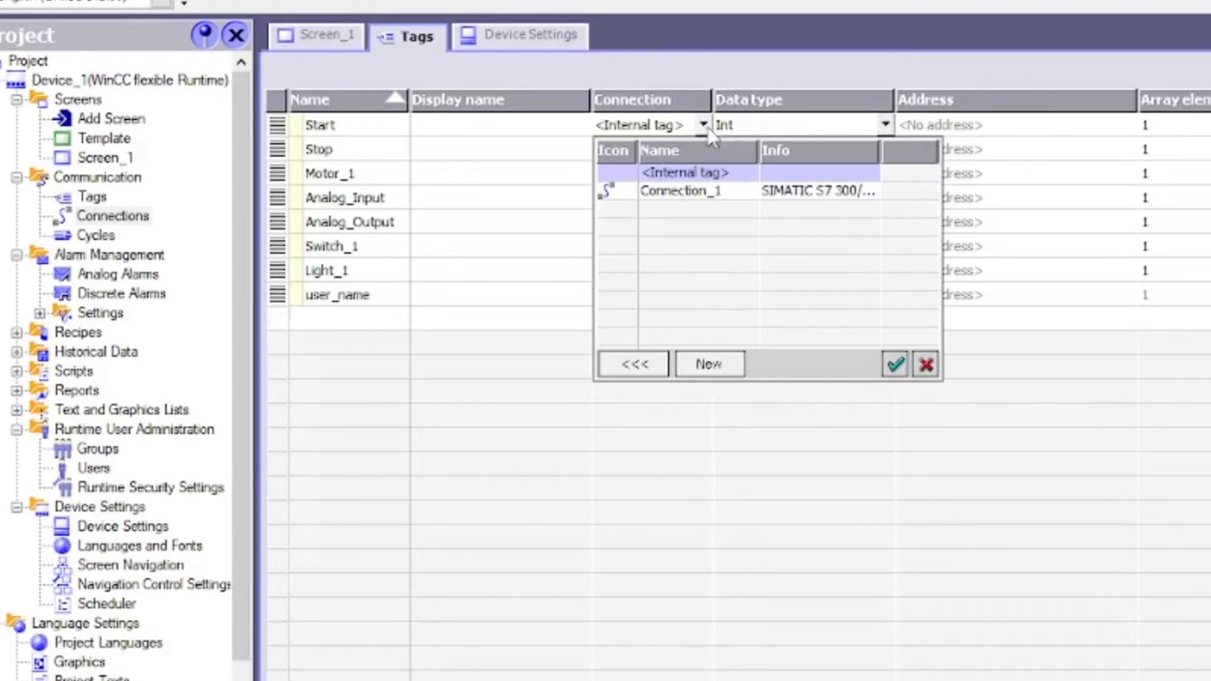
double_click(692, 190)
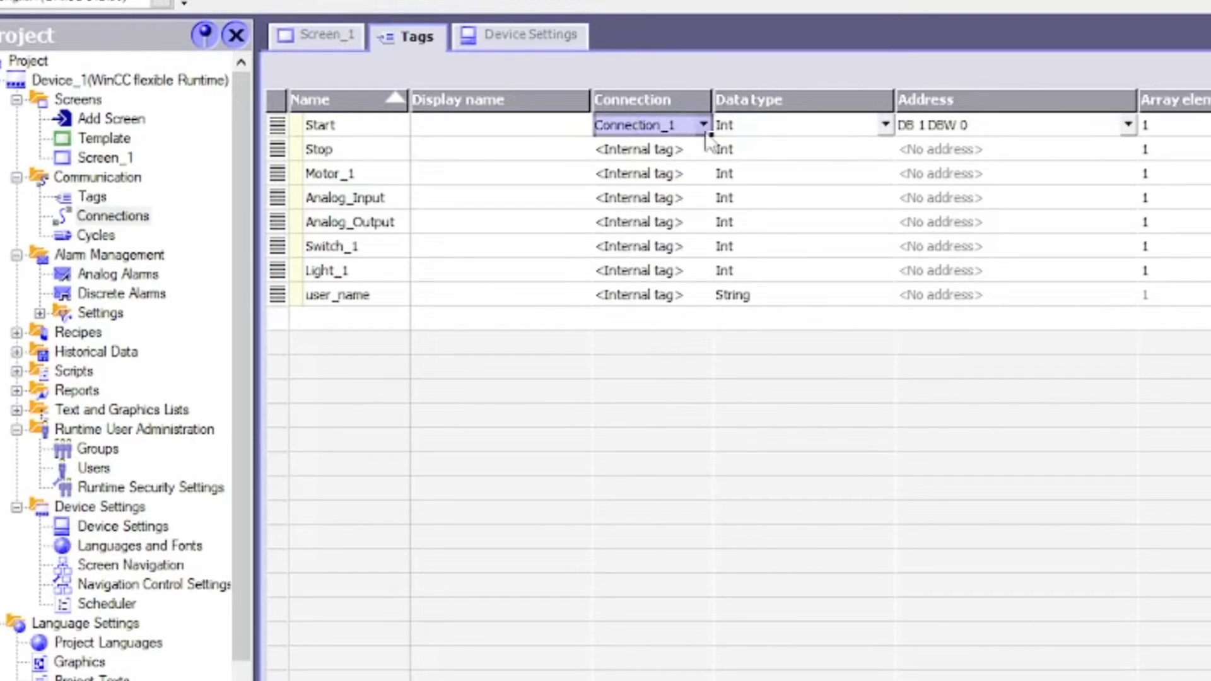
left_click_drag(708, 132, 710, 290)
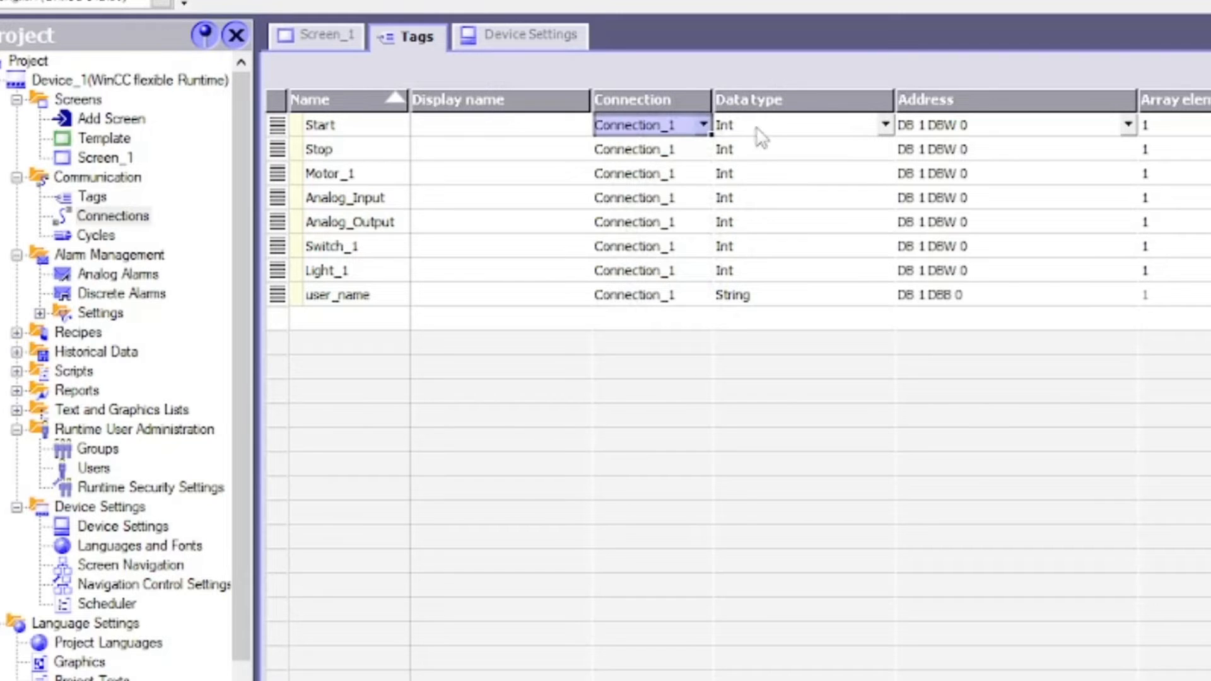
left_click(833, 125)
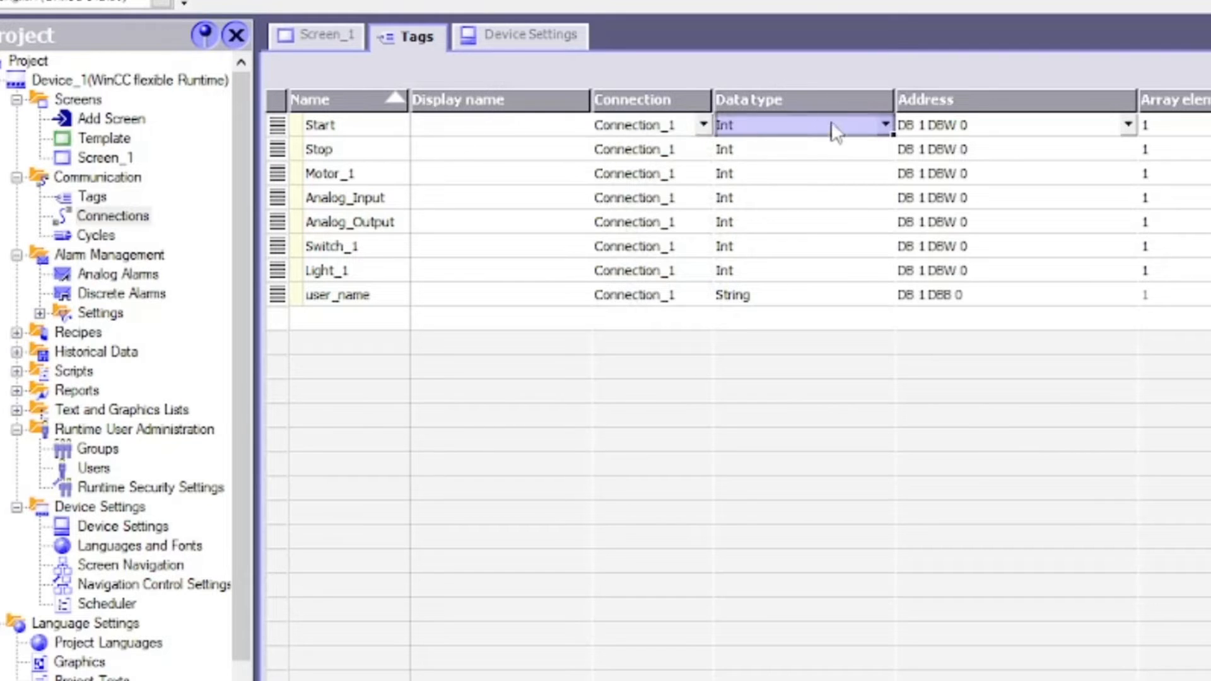
Make Start, Stop and Motor_1 Bool tags
left_click(319, 126)
left_click(886, 125)
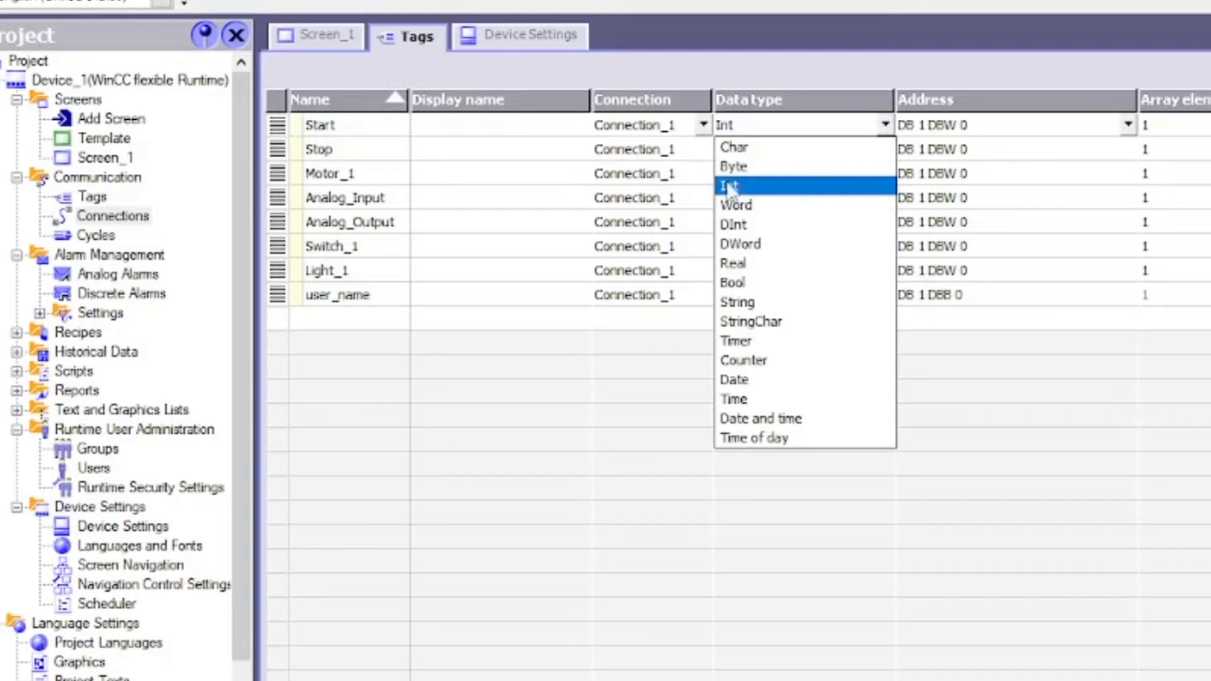
left_click(736, 282)
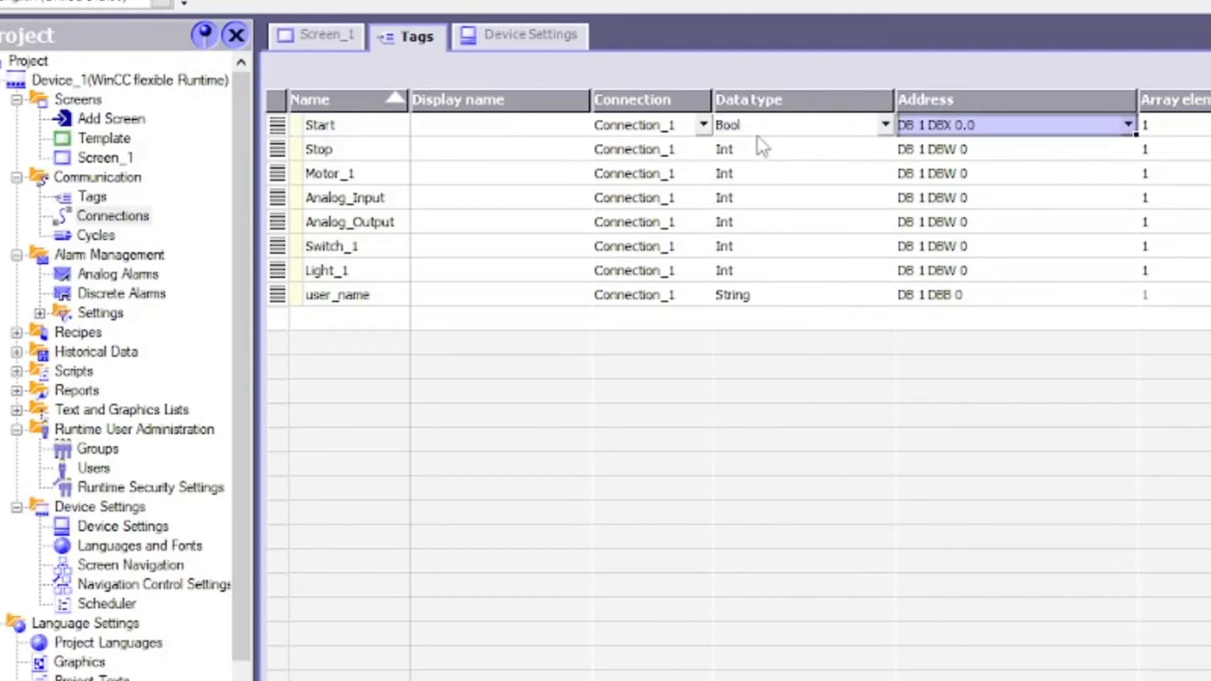
left_click_drag(894, 135, 898, 175)
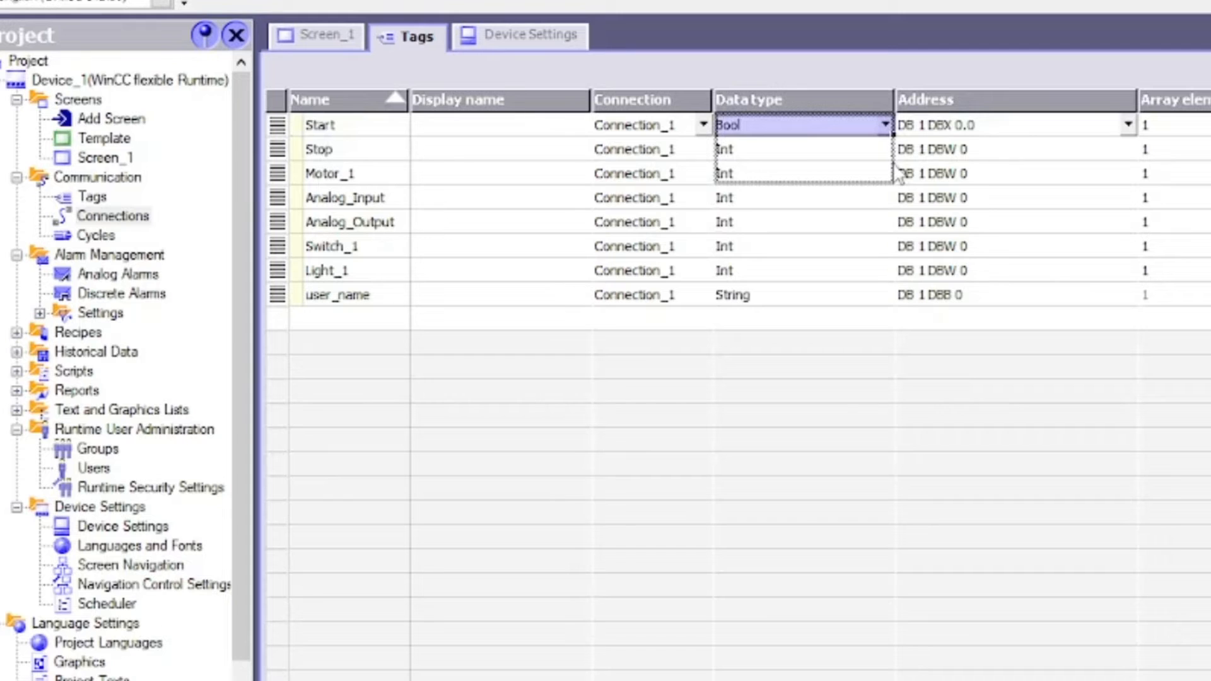
left_click_drag(899, 176, 898, 177)
Set Analog_Input and Analog_Output to the Word data type
left_click(356, 197)
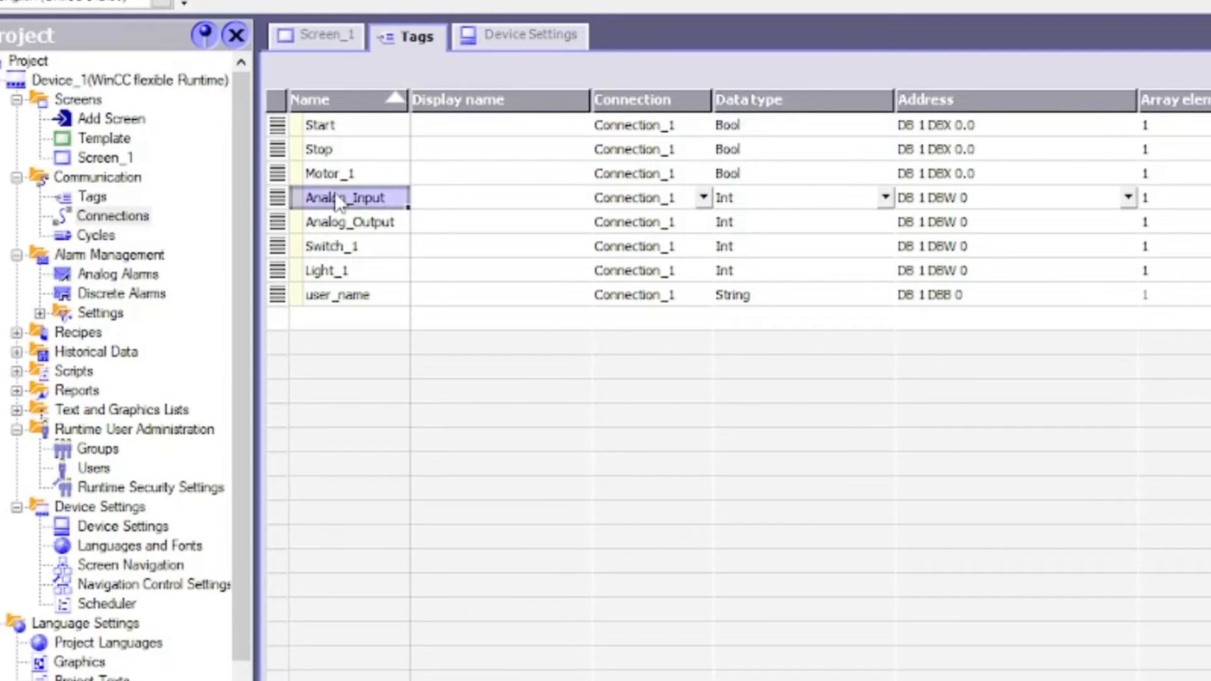
left_click(885, 197)
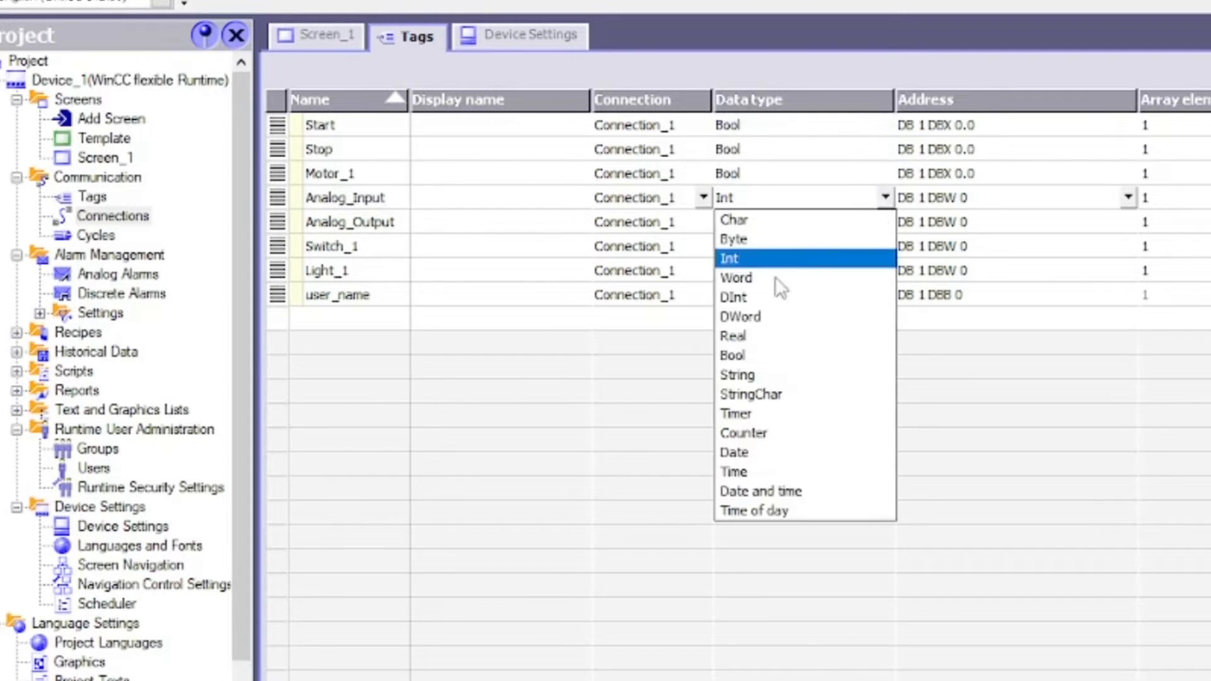
left_click(751, 278)
left_click(801, 201)
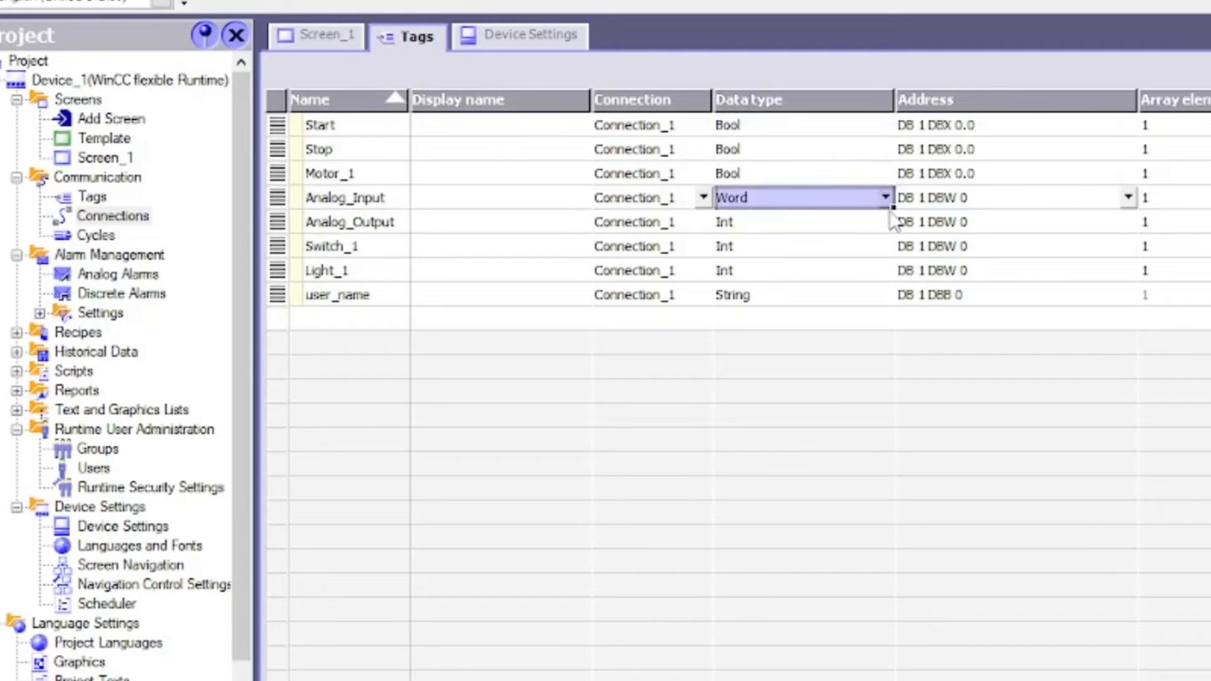
left_click_drag(896, 210, 897, 231)
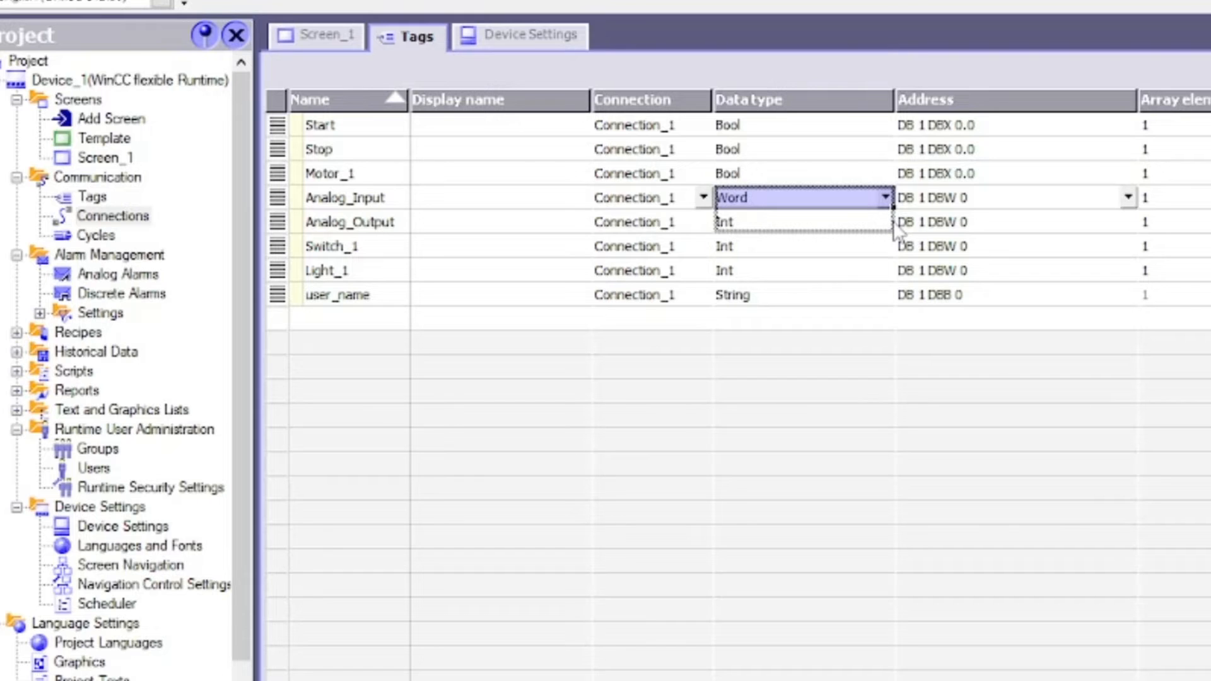
left_click_drag(898, 233, 895, 228)
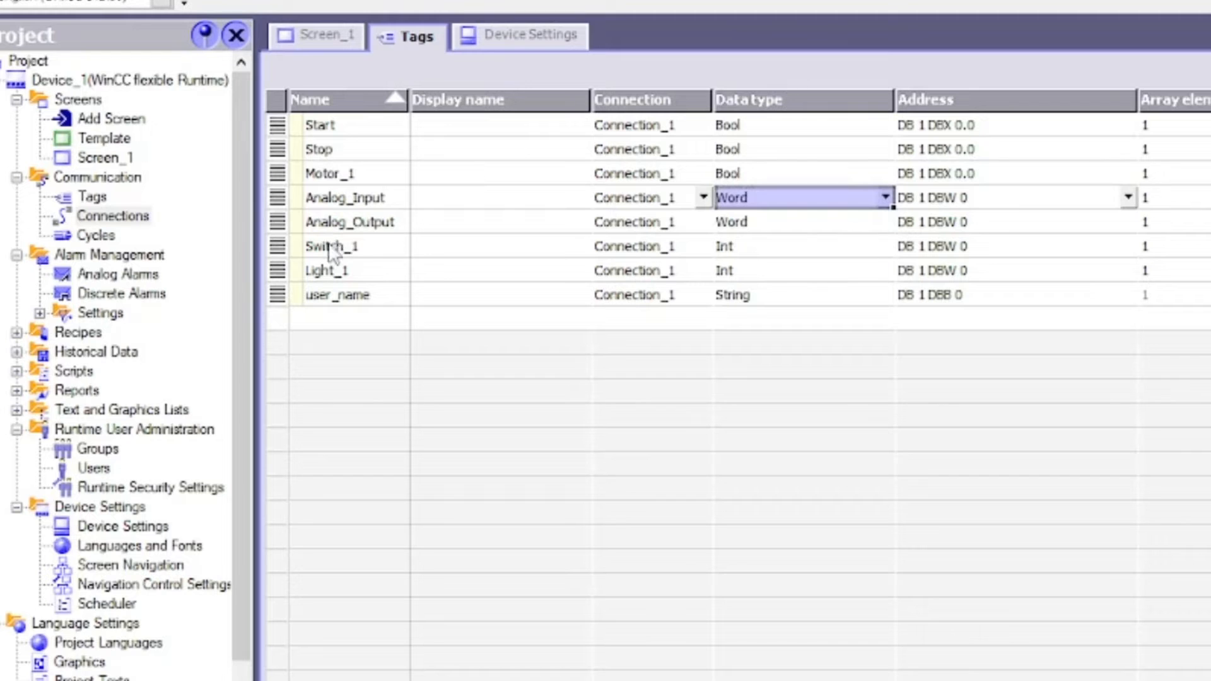
Make Switch_1 a Bool tag
left_click(332, 251)
left_click(882, 244)
left_click(886, 246)
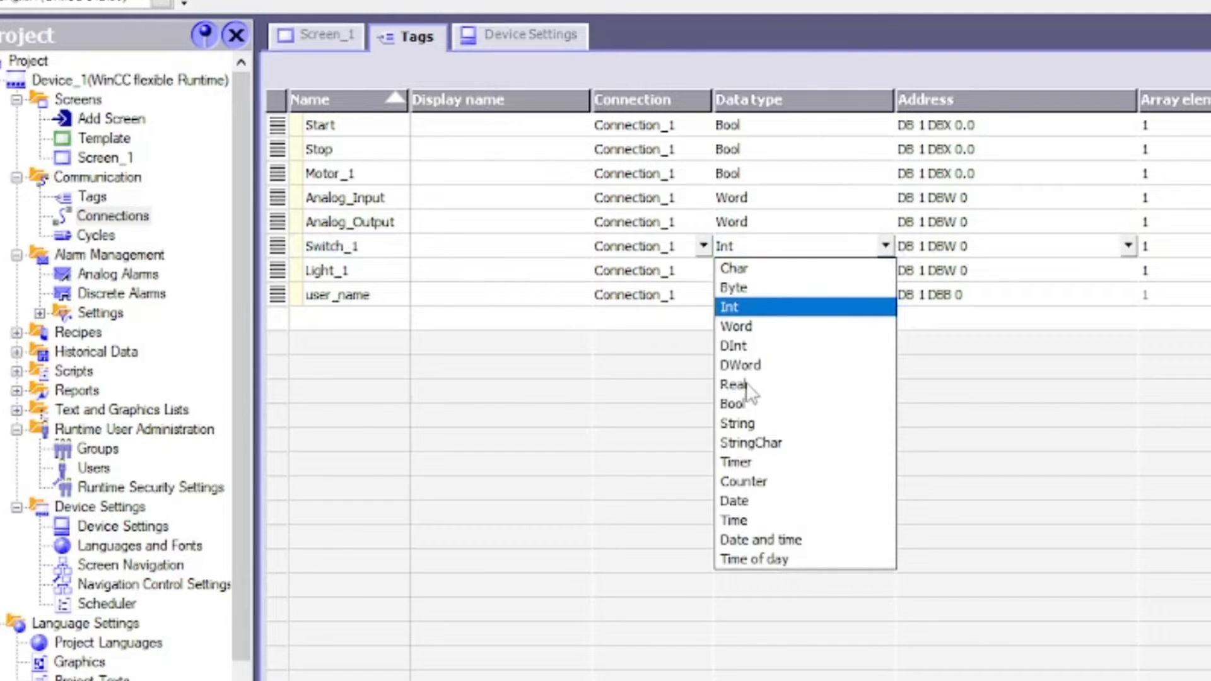
left_click(736, 403)
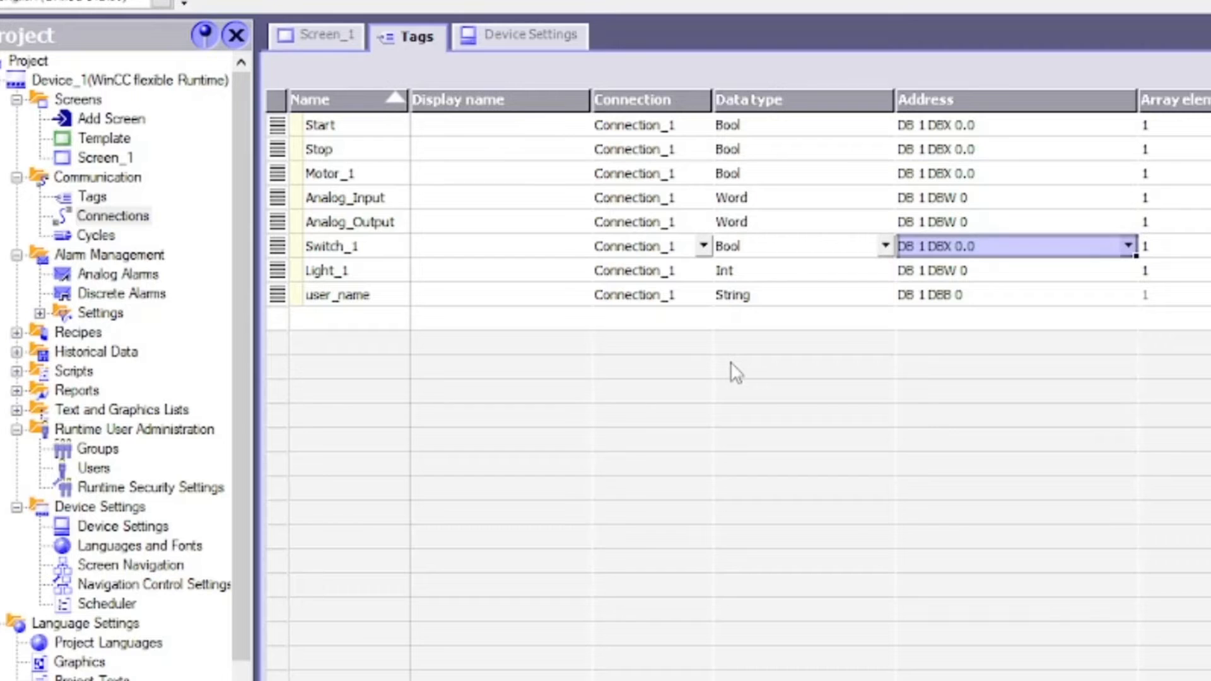
left_click(787, 246)
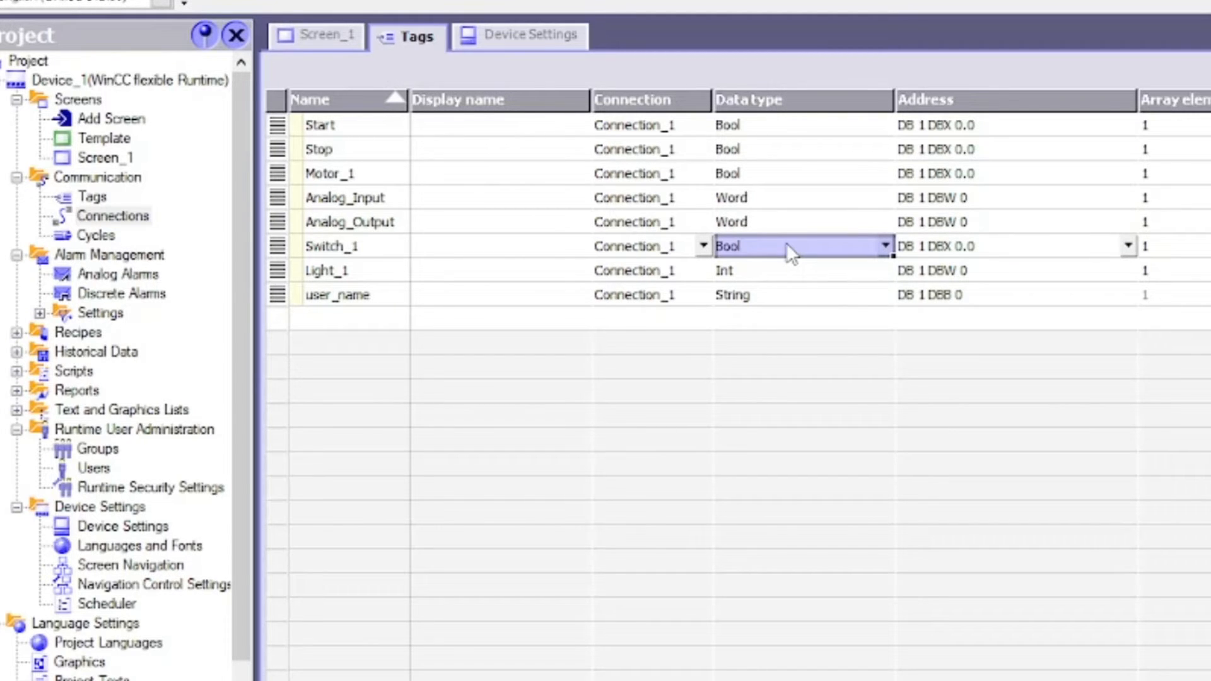
left_click(341, 273)
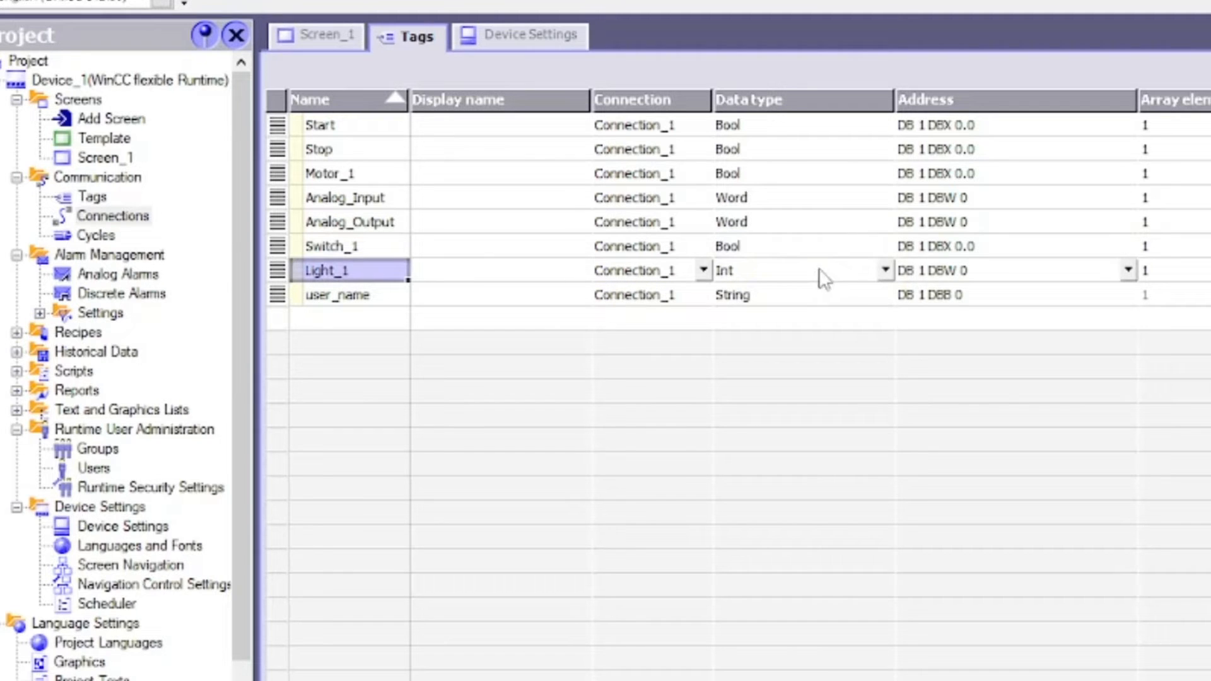
Make Light_1 a Bool tag and keep user_name as a String
left_click(874, 249)
left_click_drag(893, 257, 894, 276)
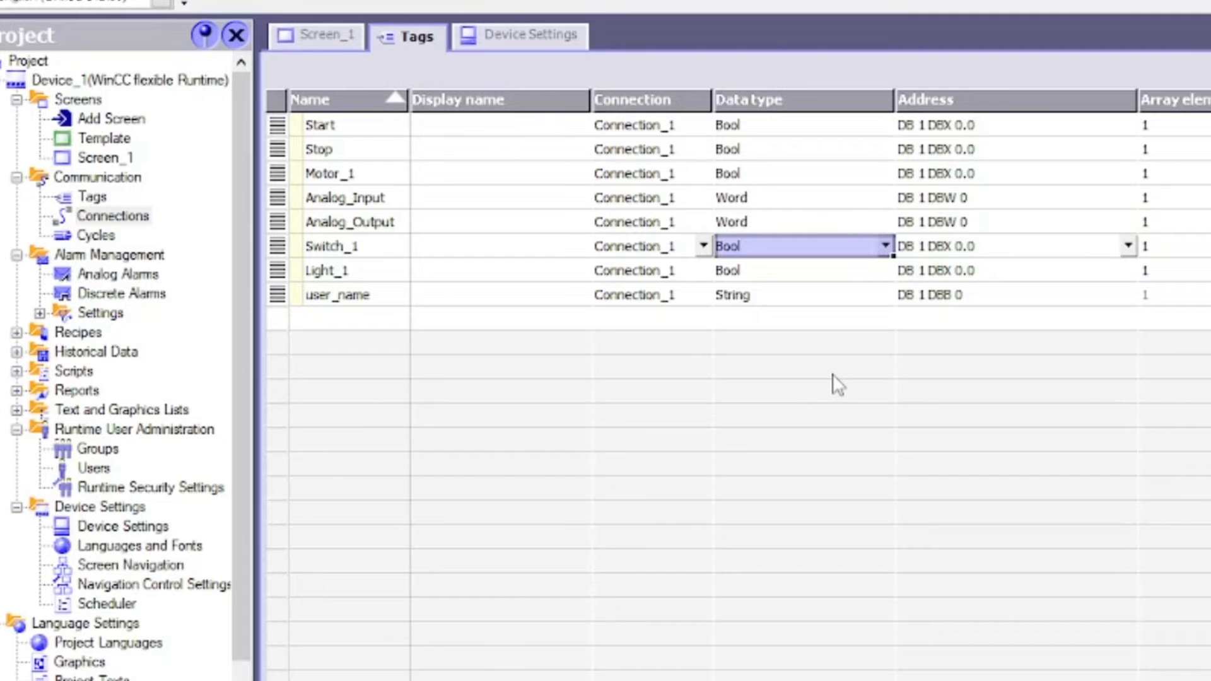
key("Return")
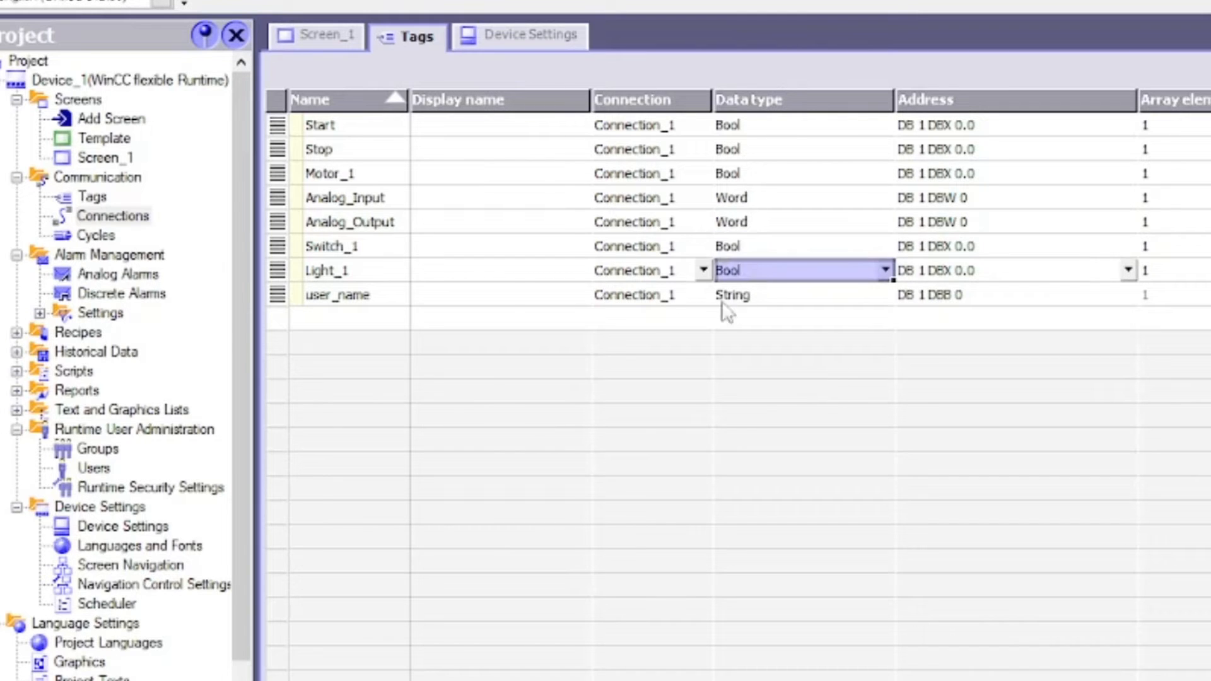
left_click(388, 292)
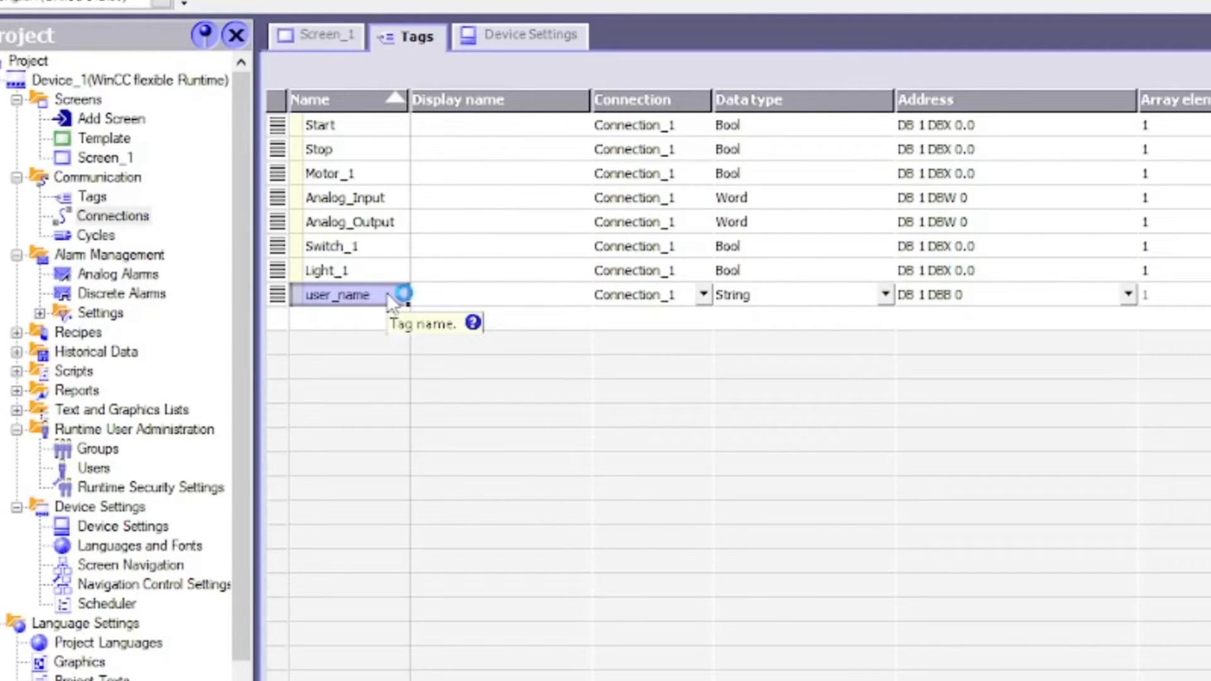
mouse_move(388, 292)
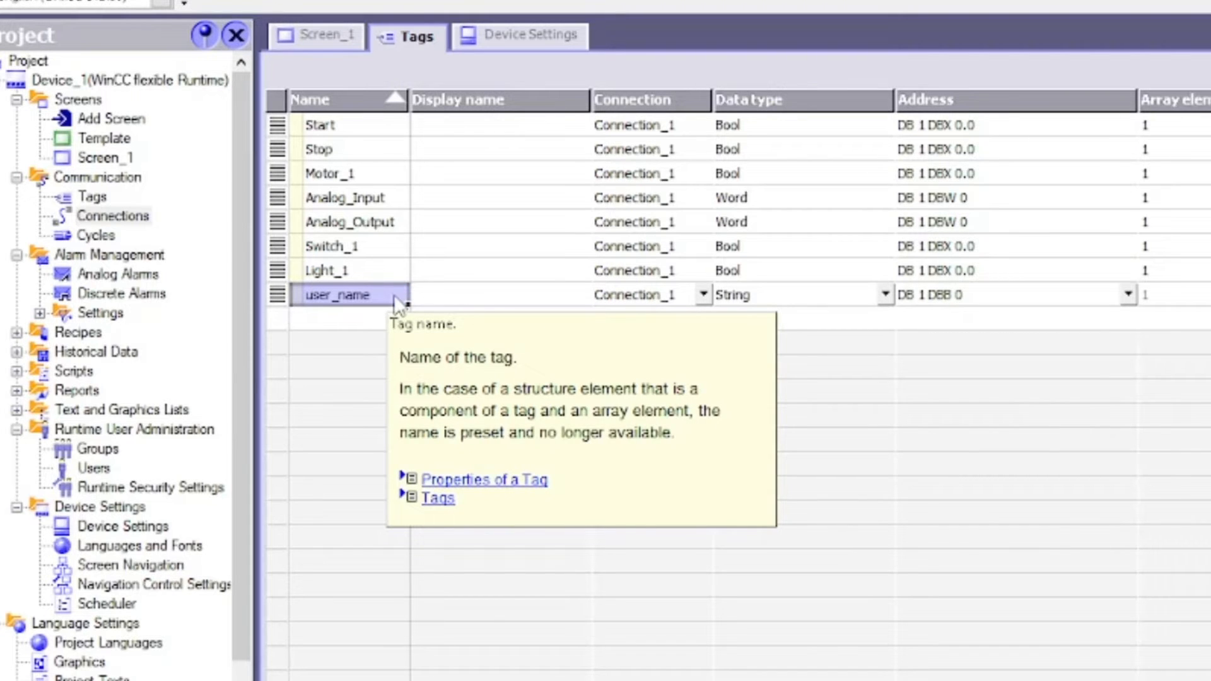
left_click(868, 294)
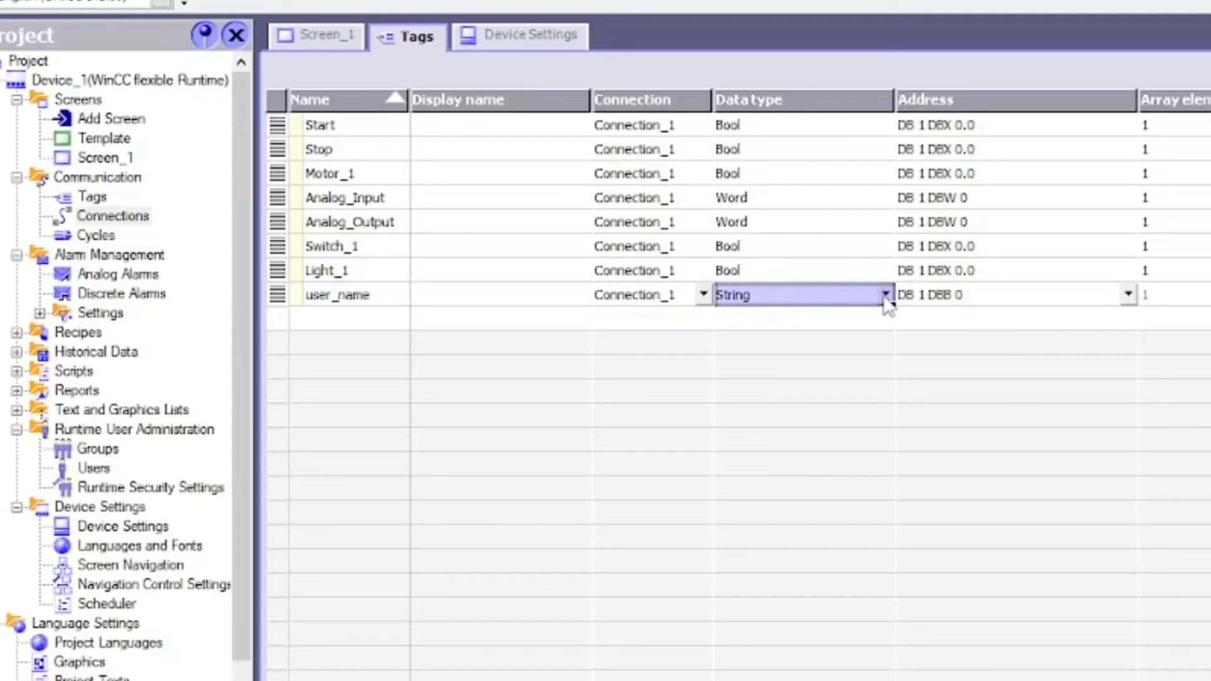
left_click(885, 296)
left_click(885, 295)
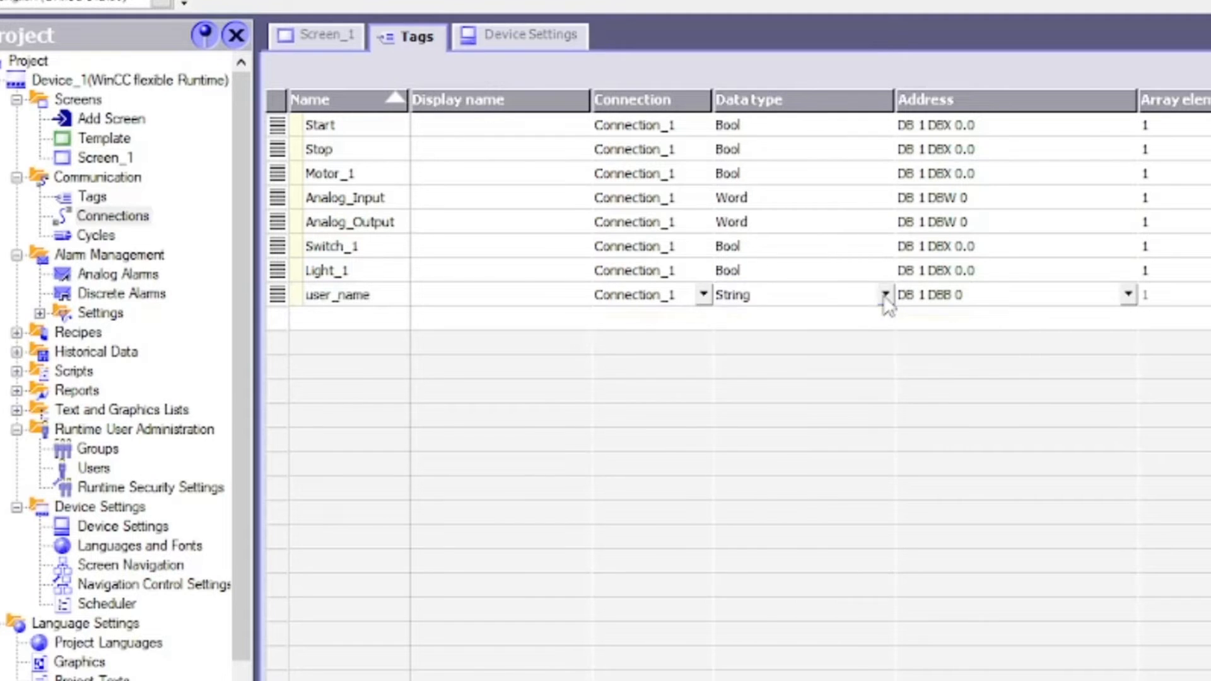
left_click(782, 295)
left_click(353, 297)
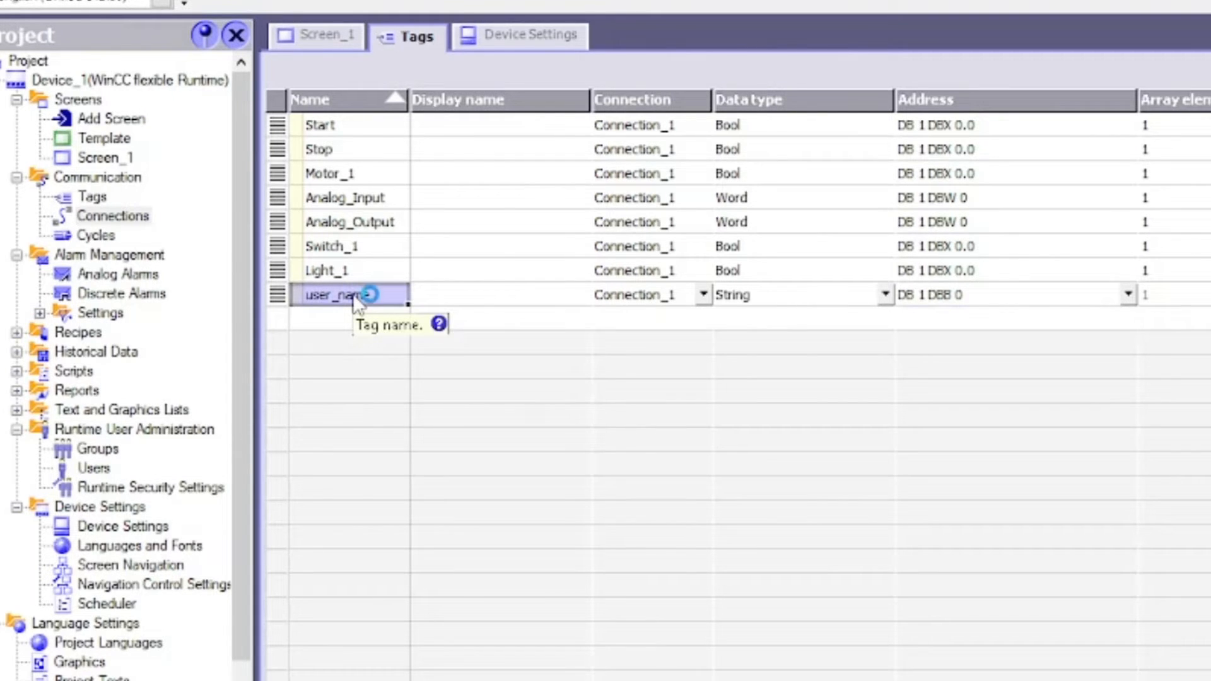
mouse_move(356, 325)
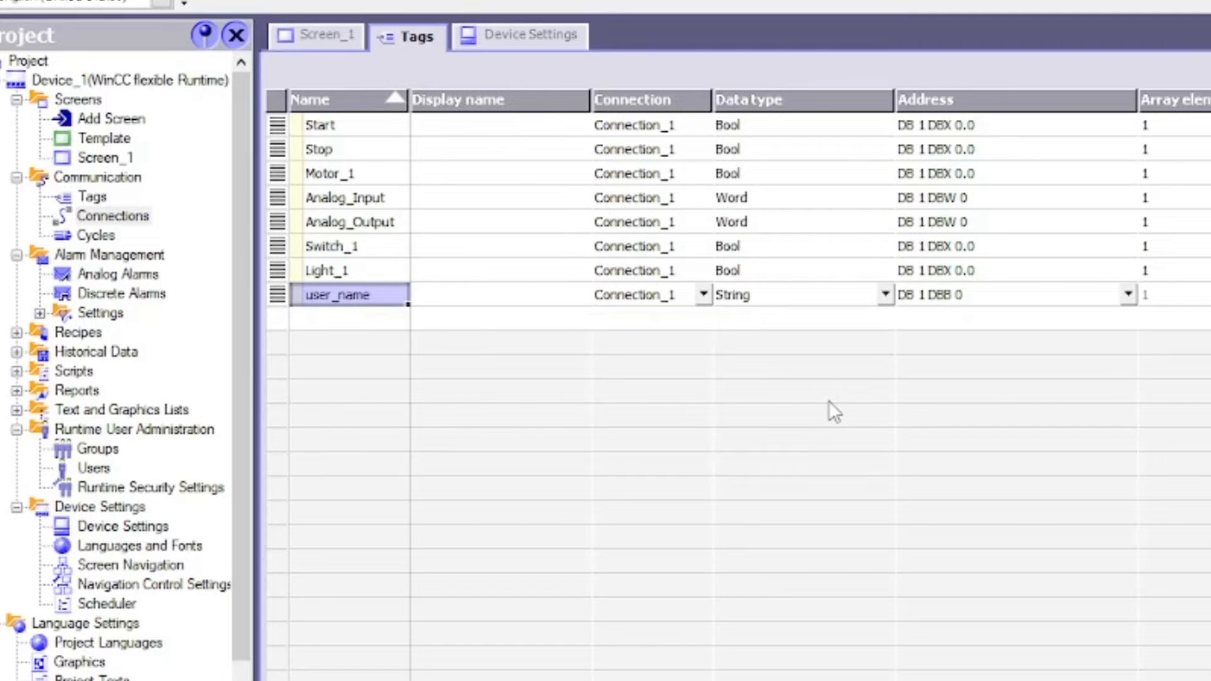
left_click(744, 295)
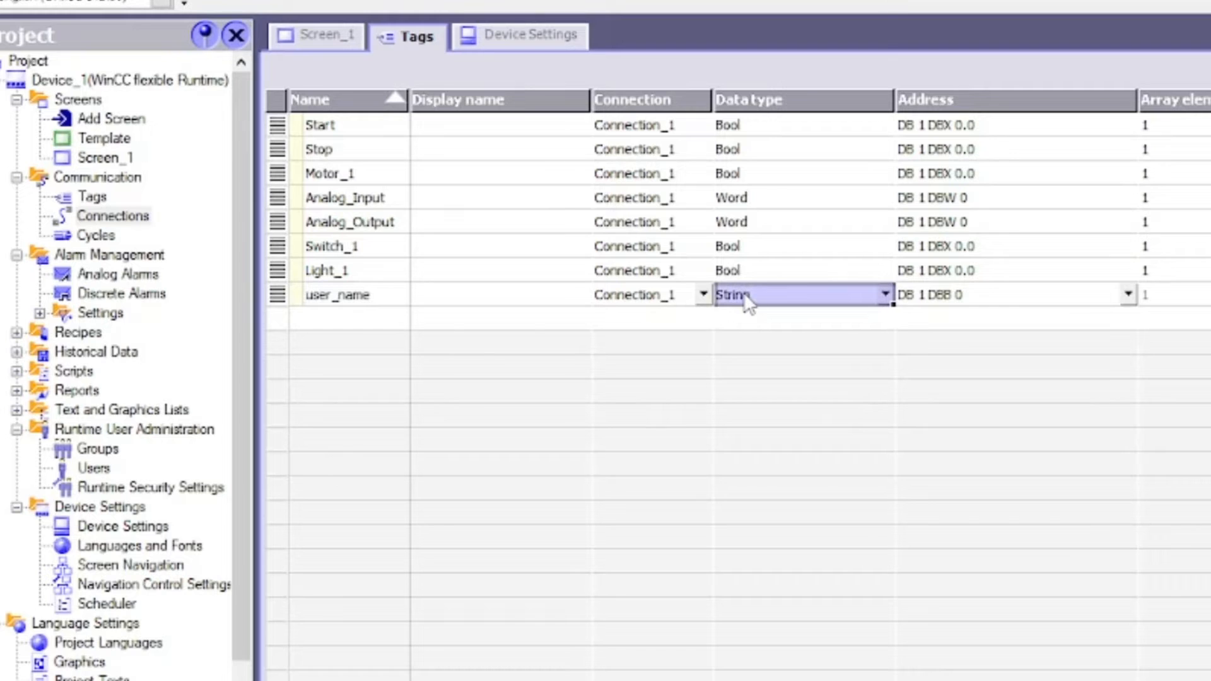
Change the Start tag's address to the M memory range, M 0.0
left_click(954, 121)
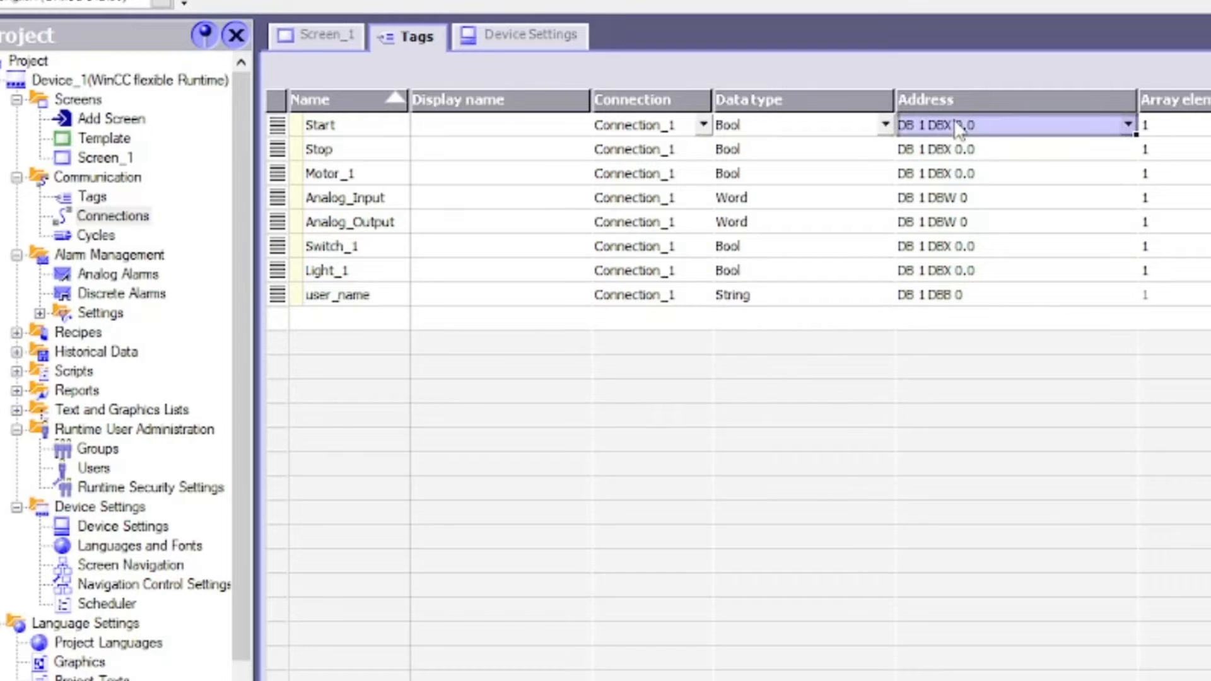
left_click(1128, 126)
left_click(1137, 165)
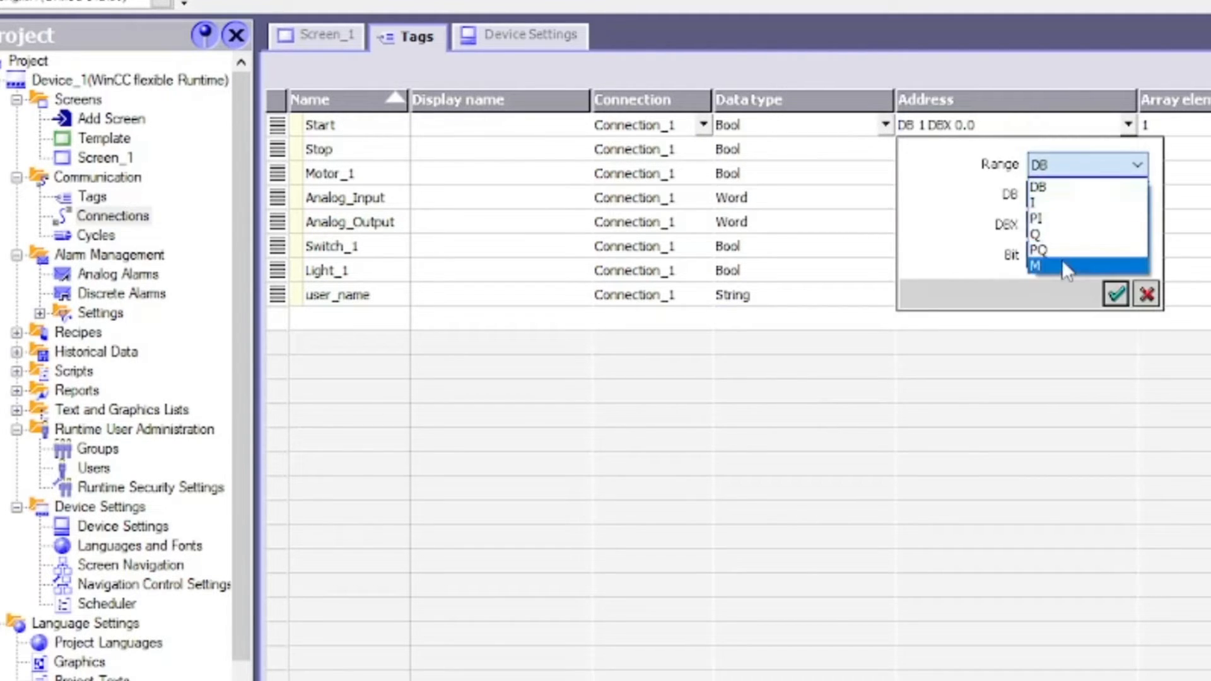
left_click(1061, 260)
left_click(1117, 294)
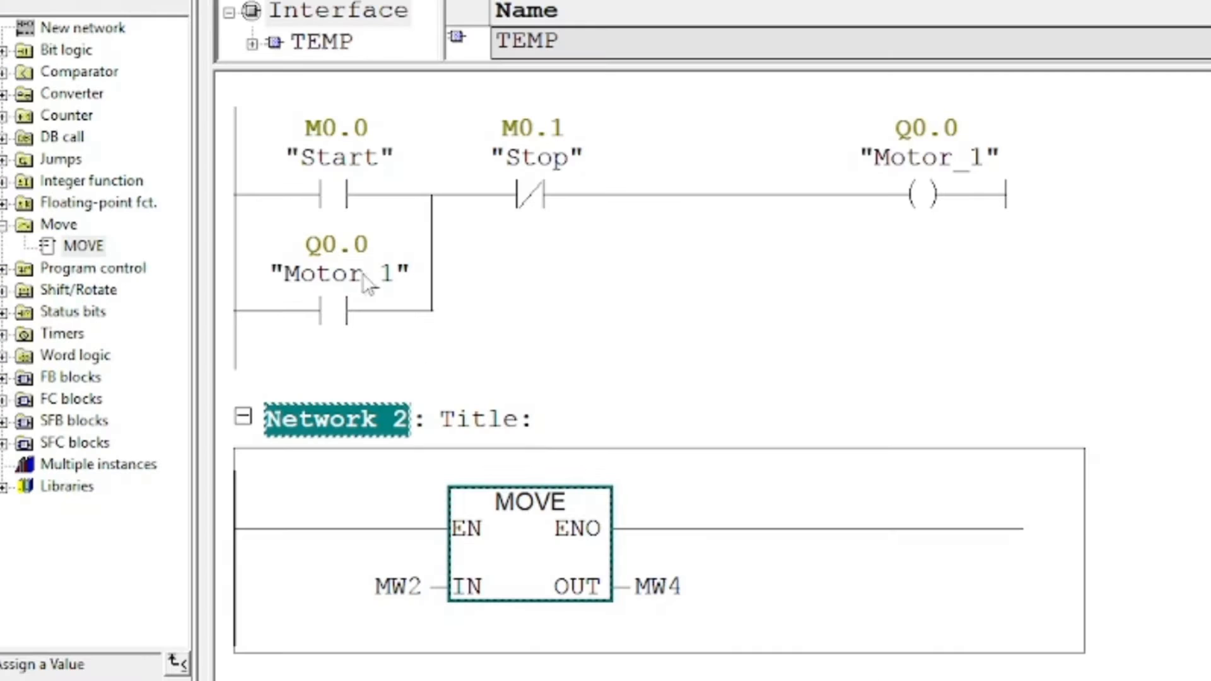
left_click(348, 200)
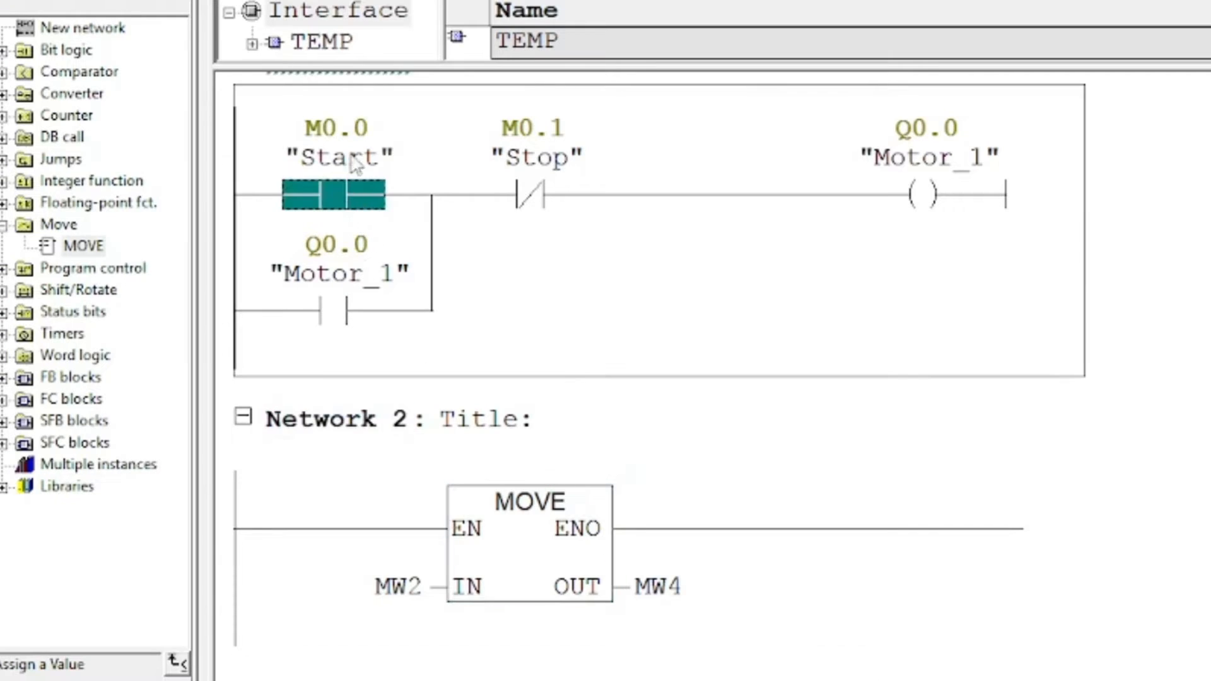
left_click(523, 203)
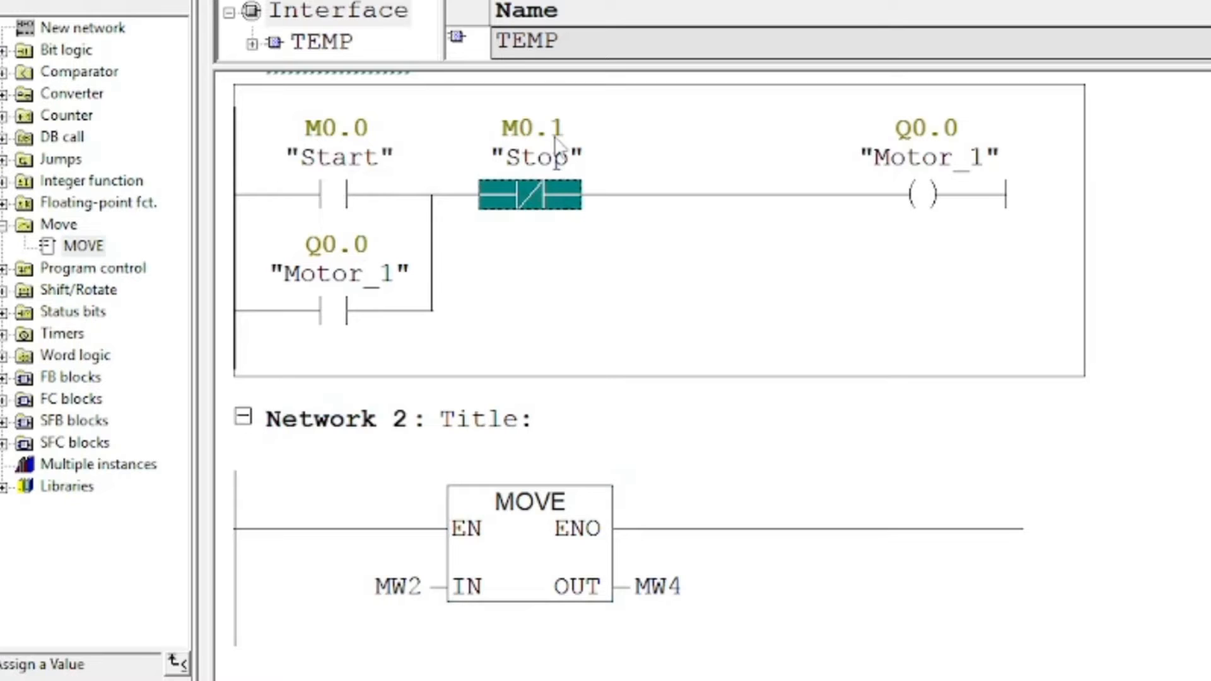
scroll(667, 278, "up", 1)
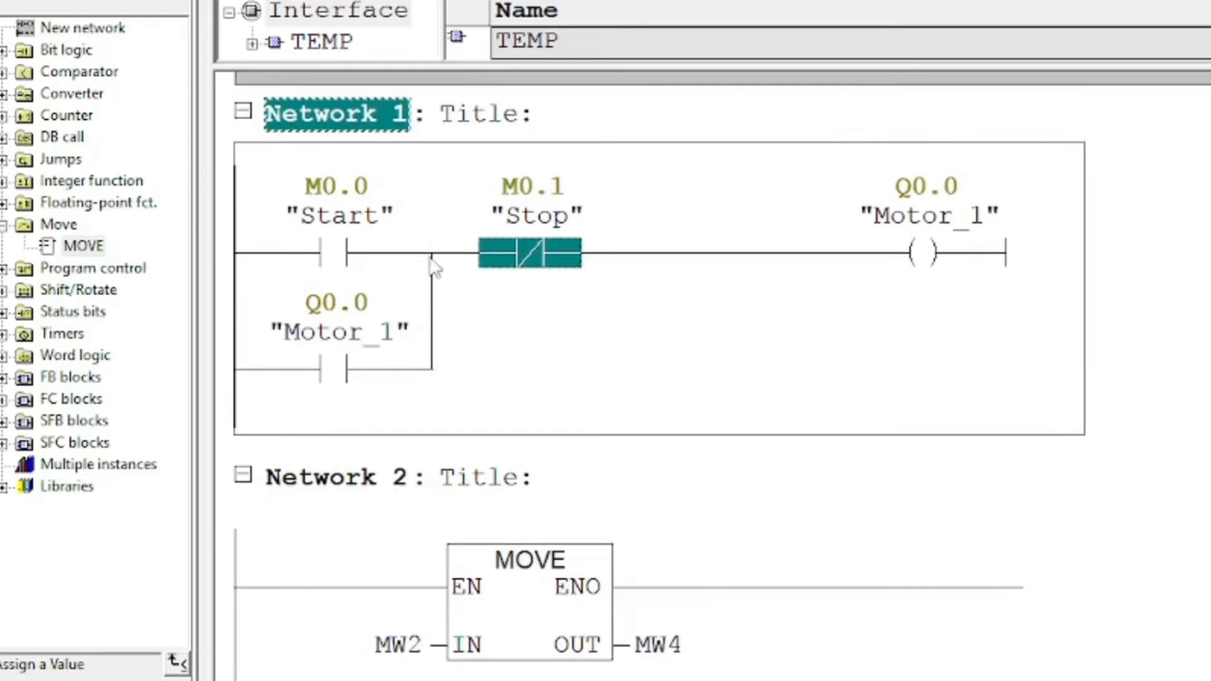
left_click(346, 259)
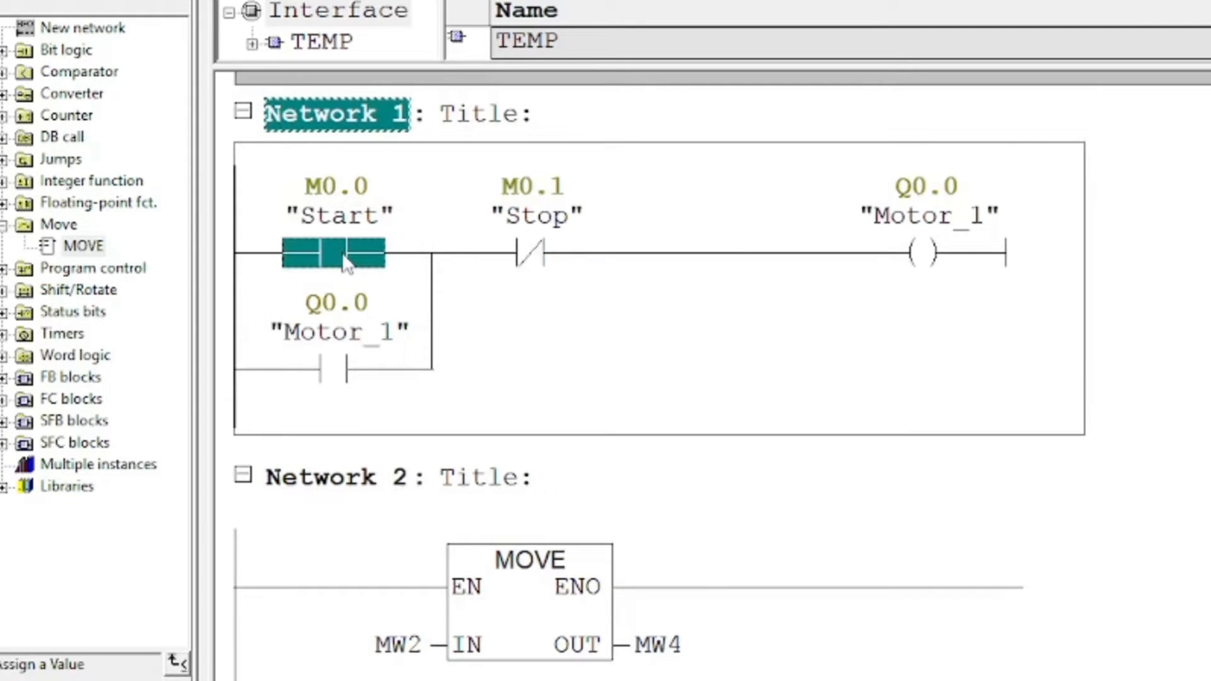
left_click(933, 256)
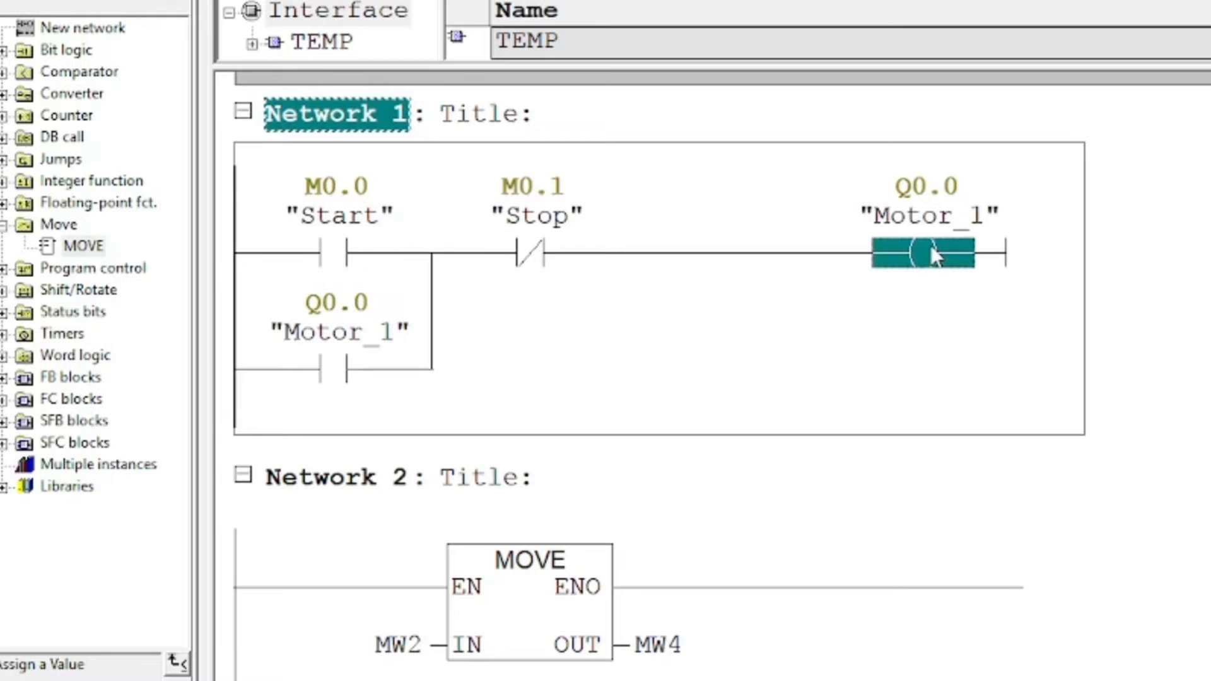
left_click(336, 251)
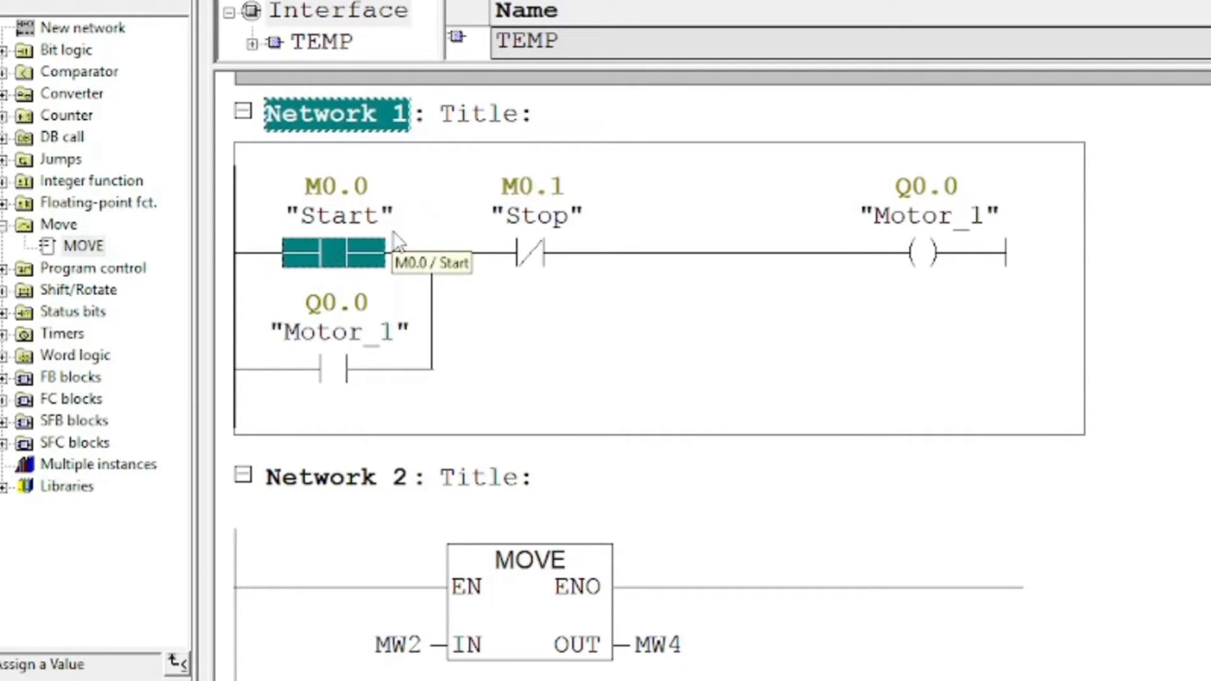
left_click(550, 369)
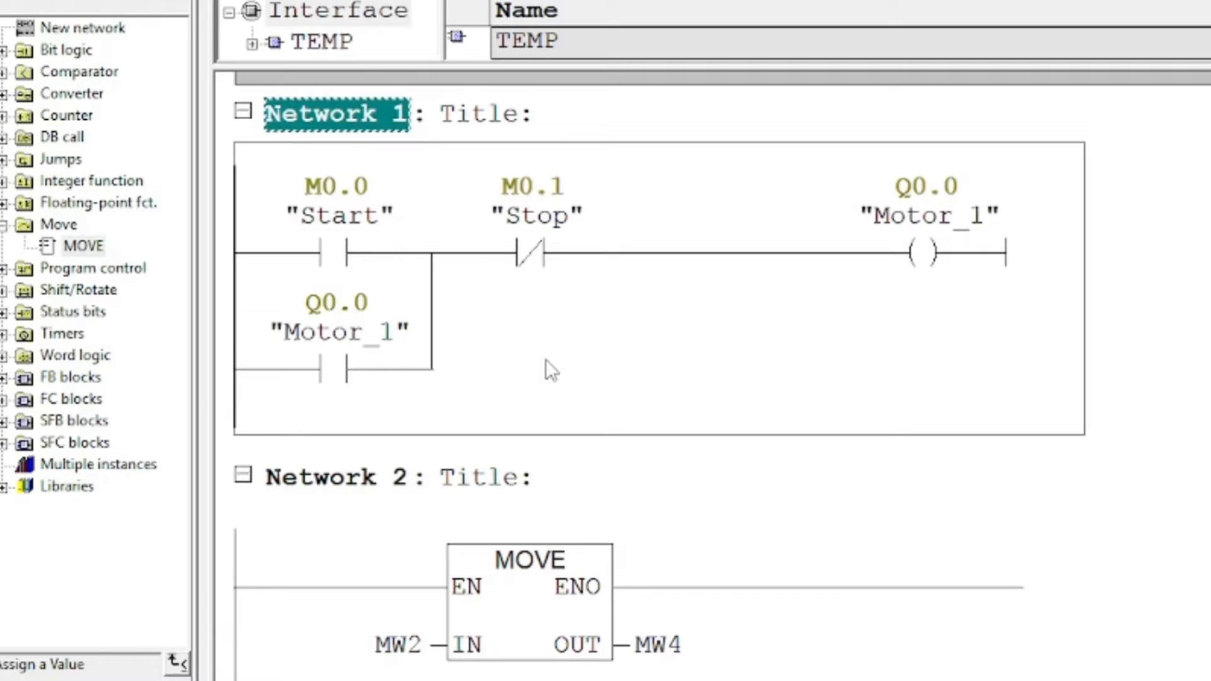
left_click(319, 254)
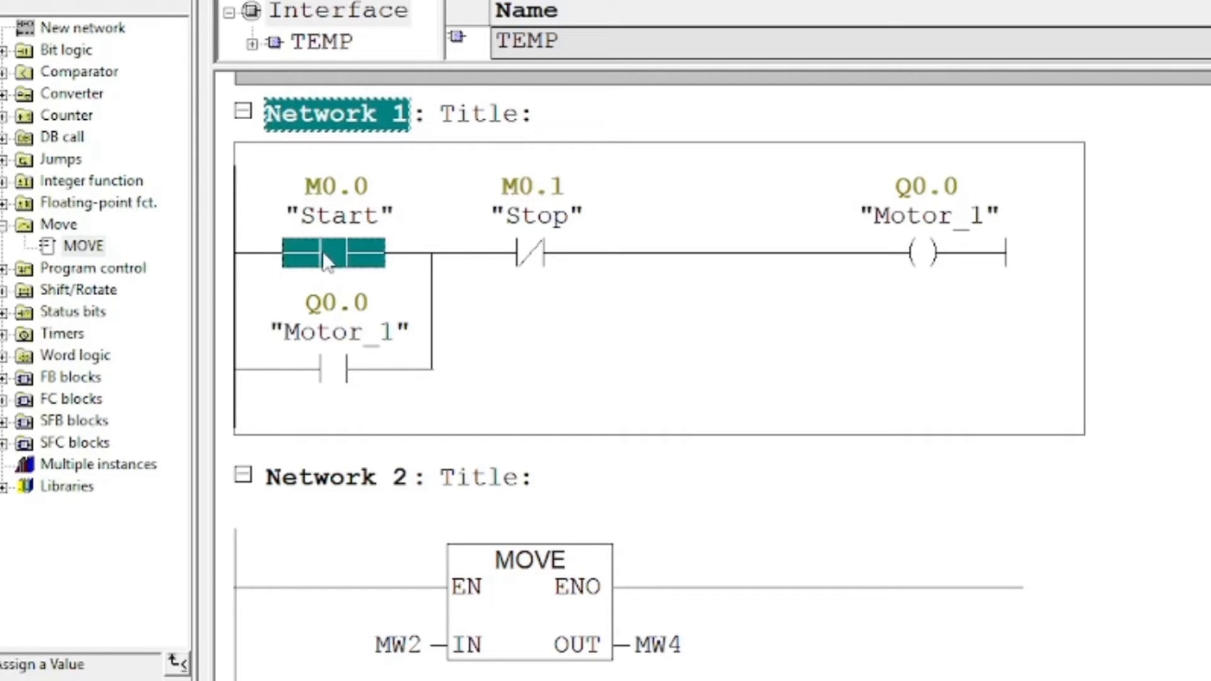
left_click(527, 259)
left_click(333, 259)
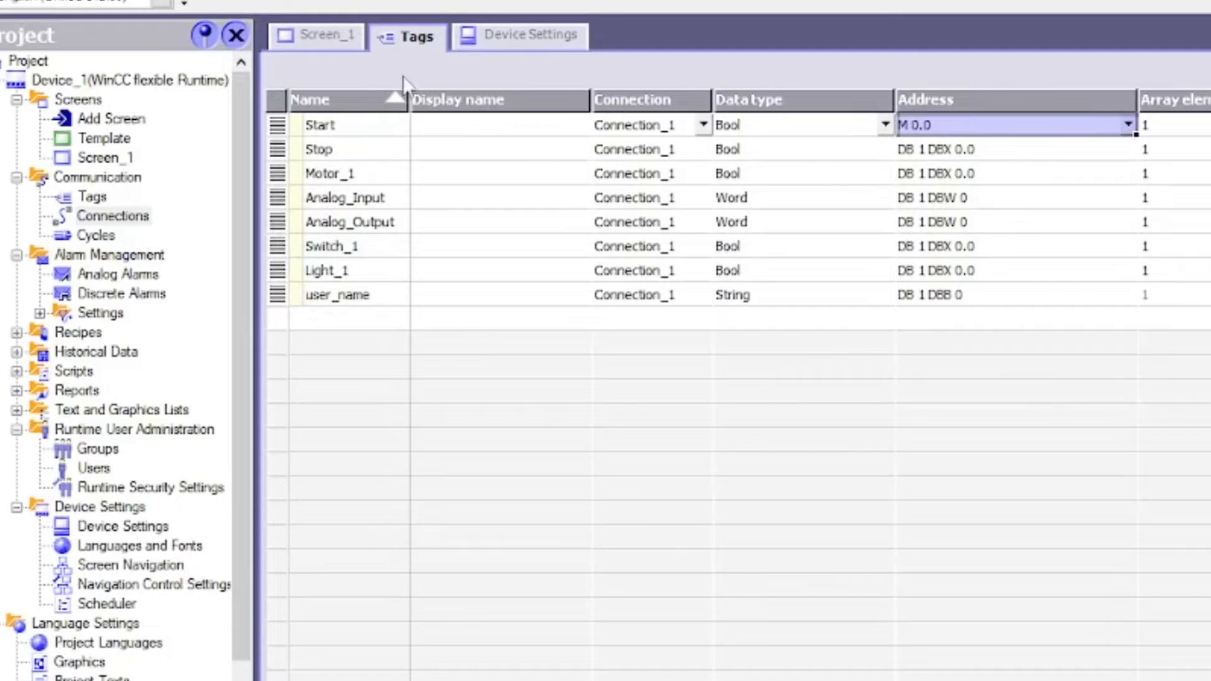
Show Screen_1 with its Start and Text buttons, motor, bar graph, gauge, switch and circle
left_click(324, 28)
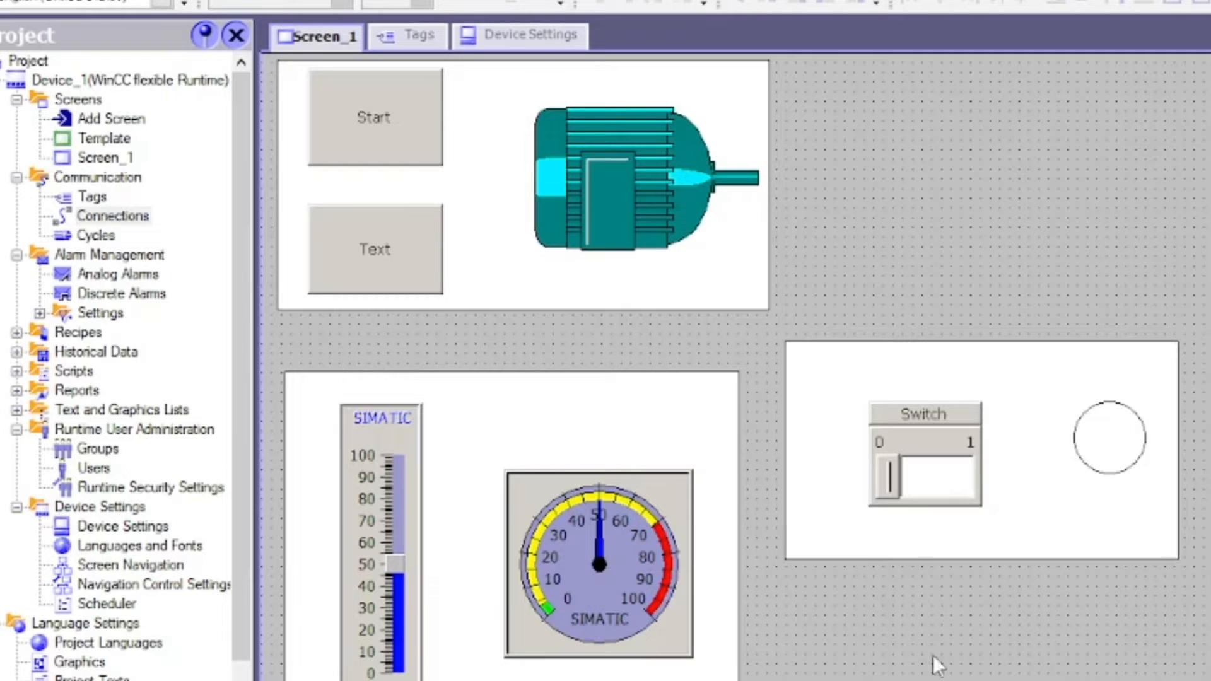
Keep Start at M 0.0 and fill Stop's address down as M 0.1
left_click(415, 37)
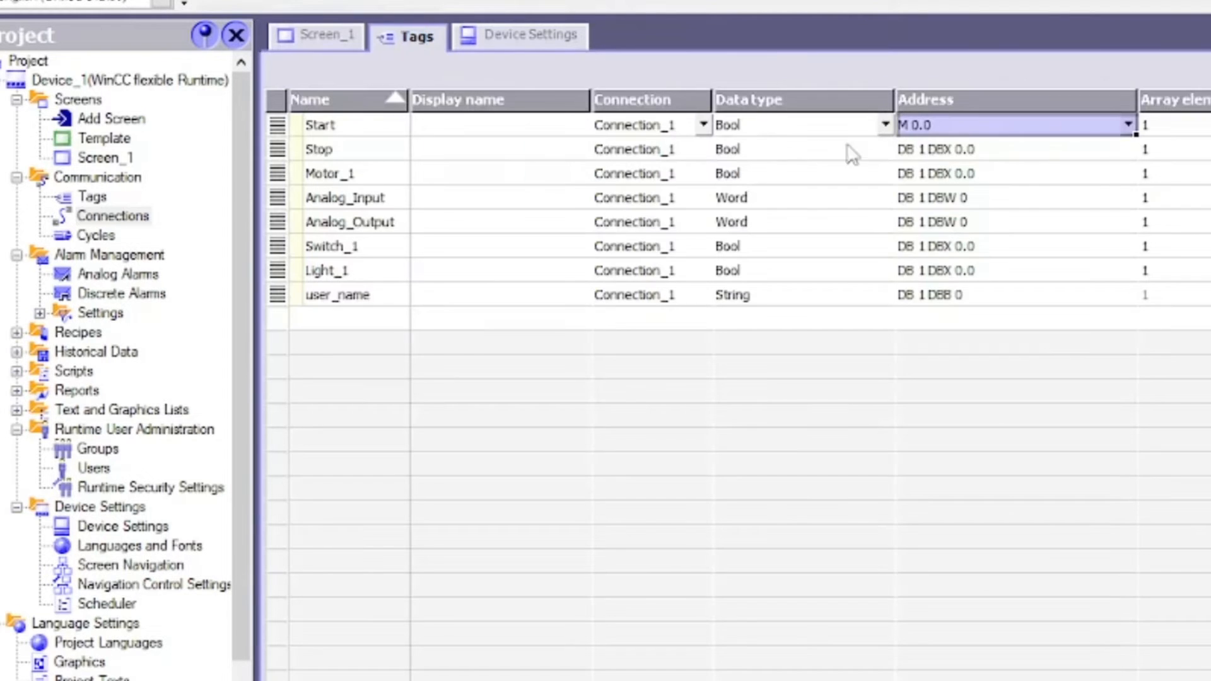
left_click(1092, 128)
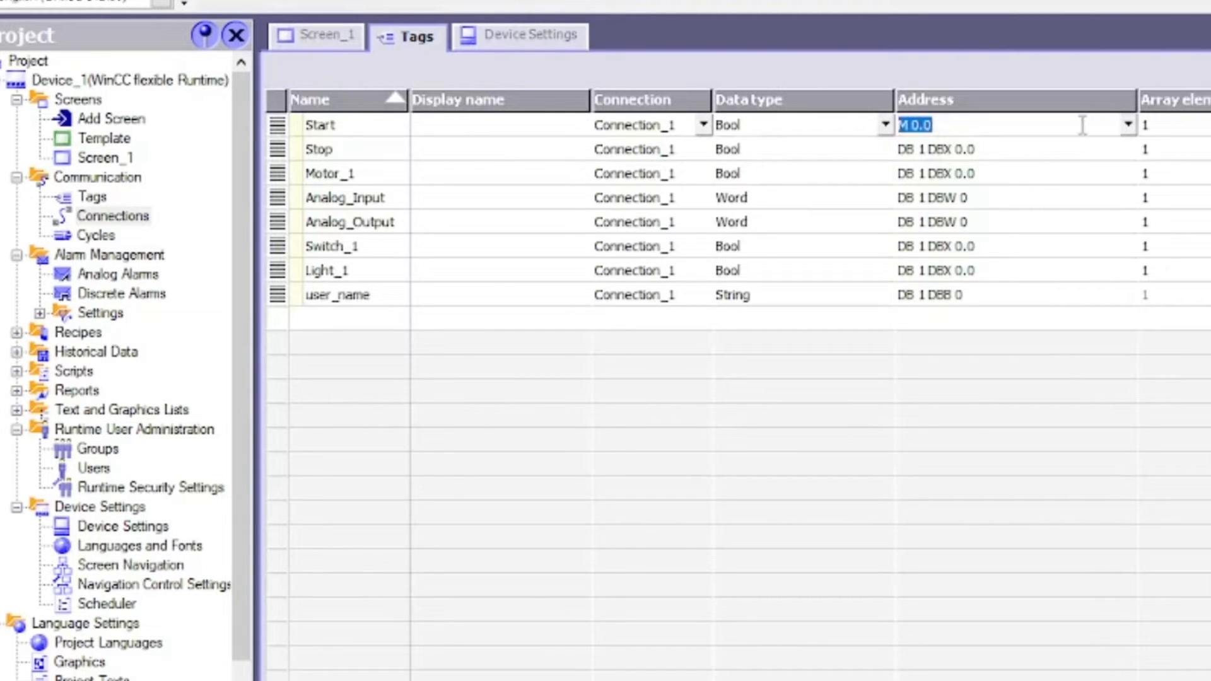
left_click(1087, 126)
left_click(1128, 124)
left_click(1082, 128)
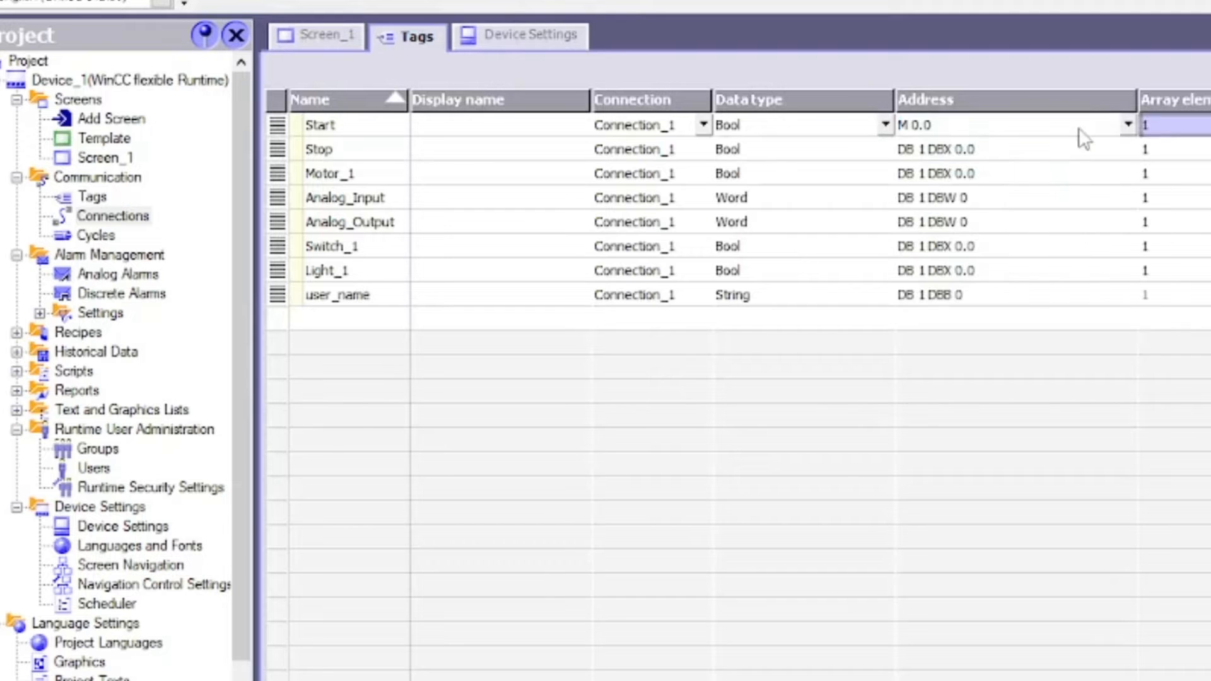
left_click(972, 149)
left_click(1001, 125)
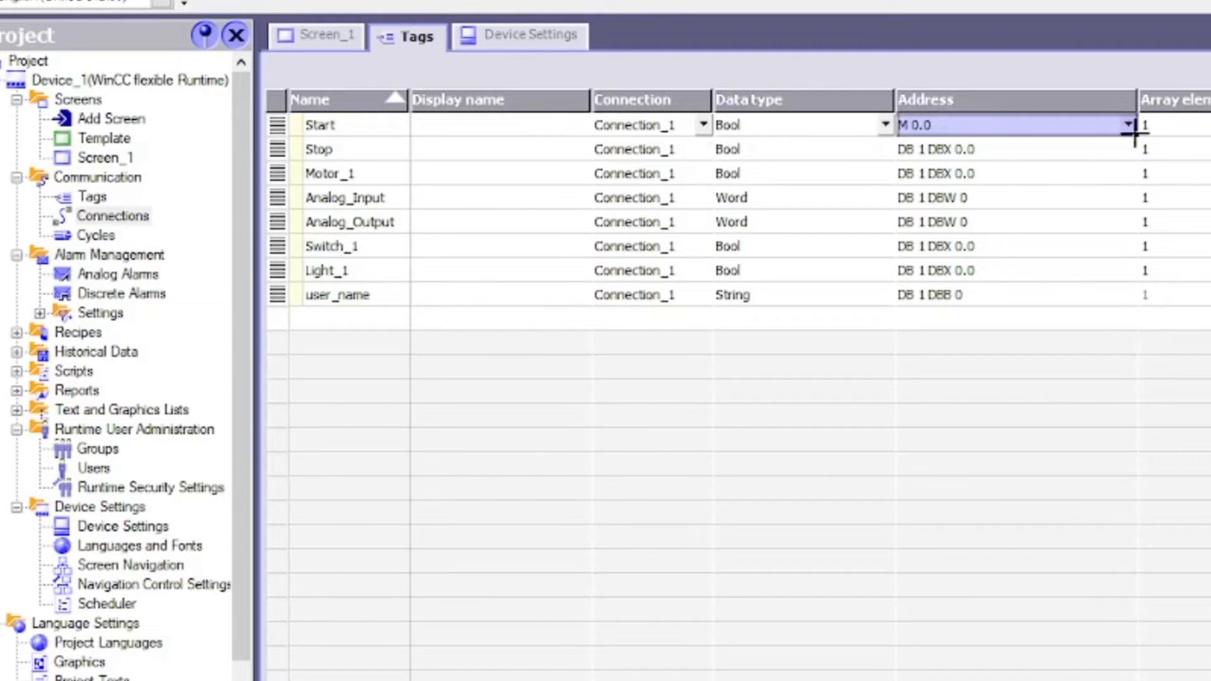
left_click_drag(1134, 133, 1135, 158)
Address Motor_1 at output Q 0.0
left_click(1042, 172)
left_click(1127, 172)
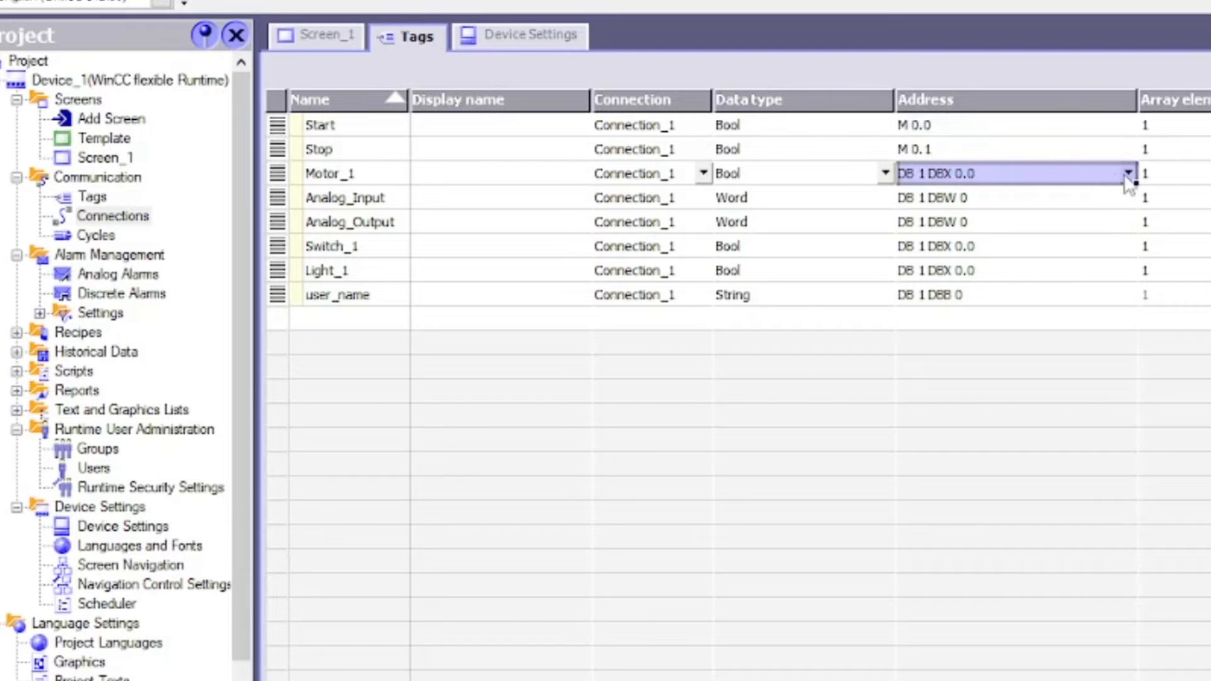
left_click(1068, 212)
left_click(1058, 285)
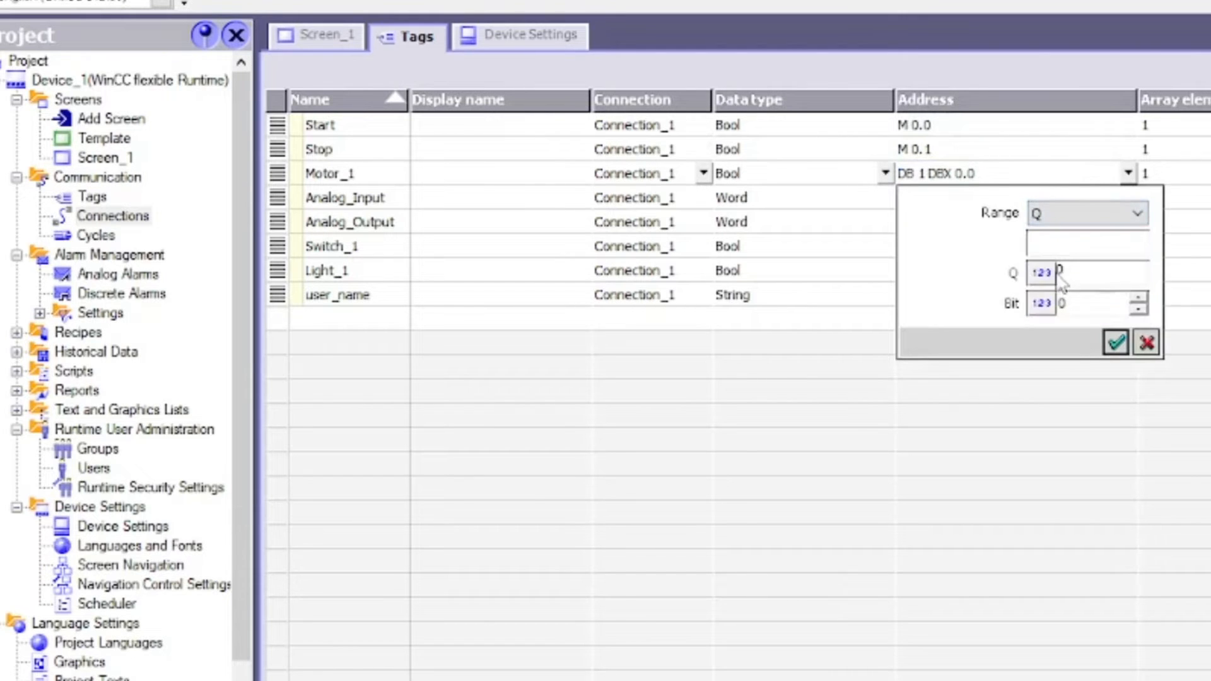
left_click(1114, 341)
Address Analog_Input at MW 2 and Analog_Output at MW 4
left_click(1005, 202)
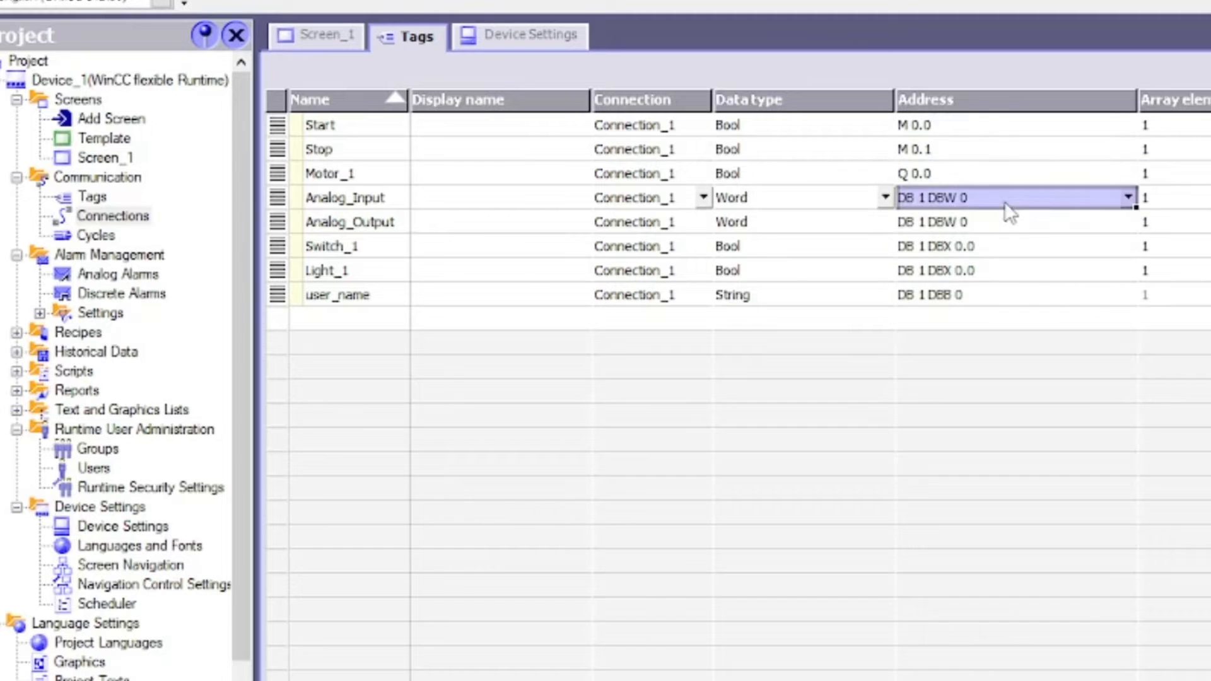
left_click(1128, 198)
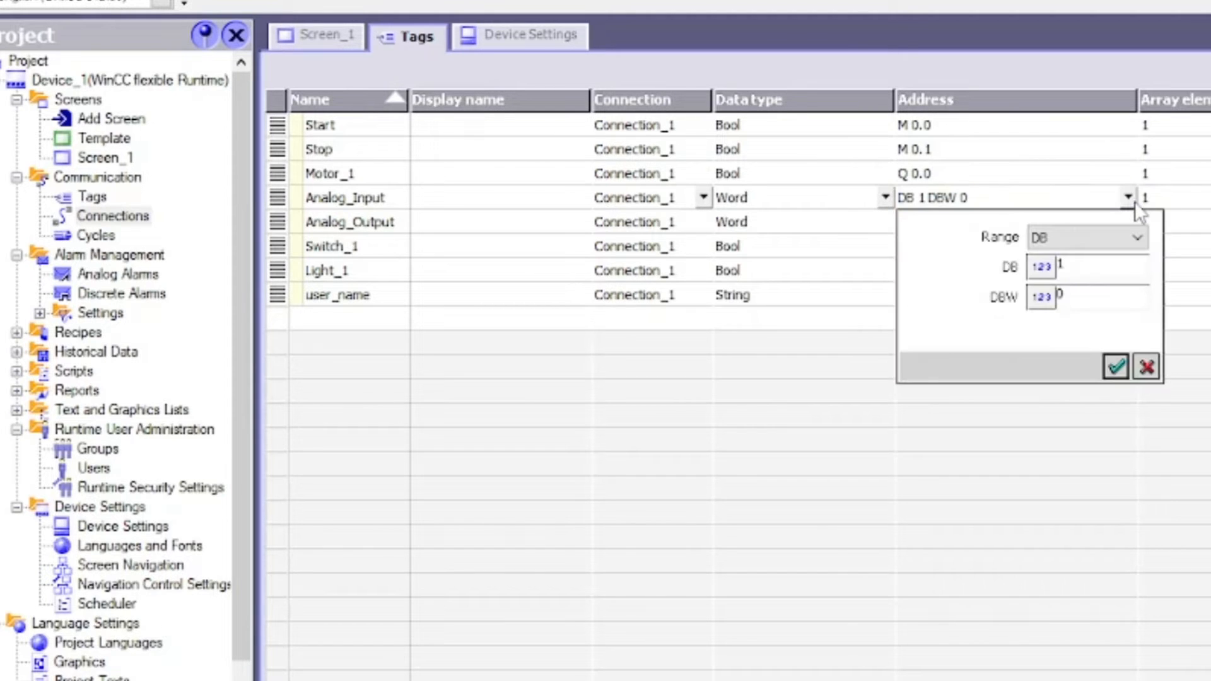
left_click(1093, 235)
left_click(1045, 338)
type("2")
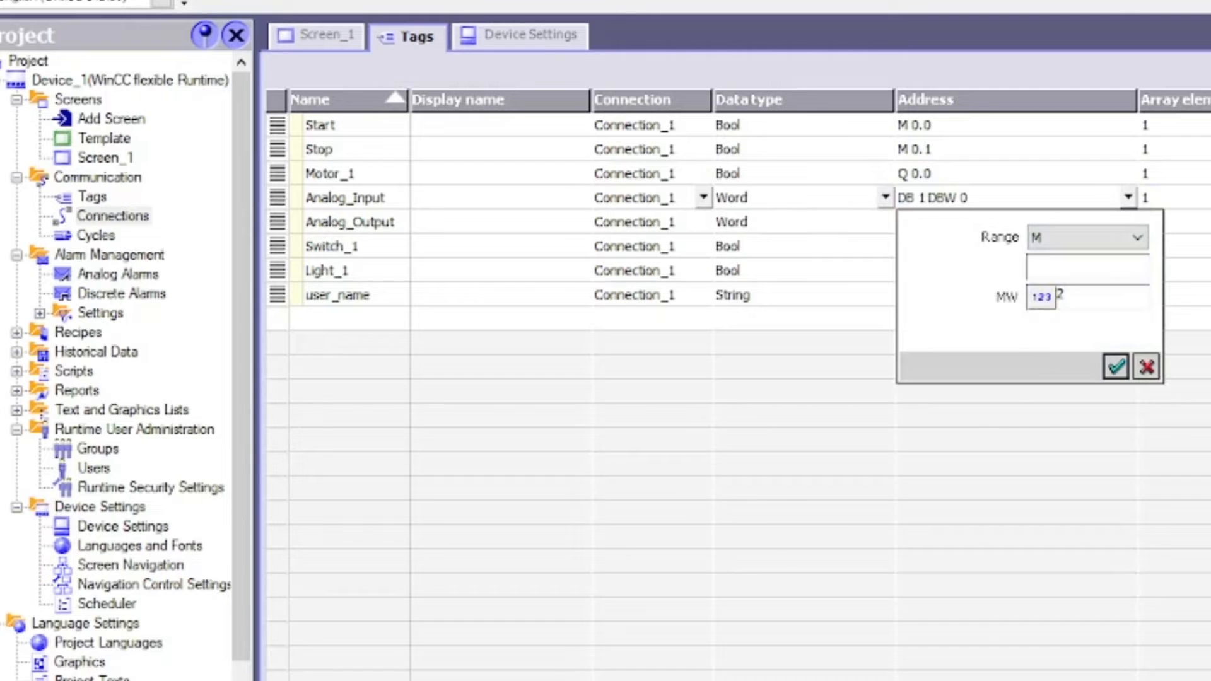
key("Return")
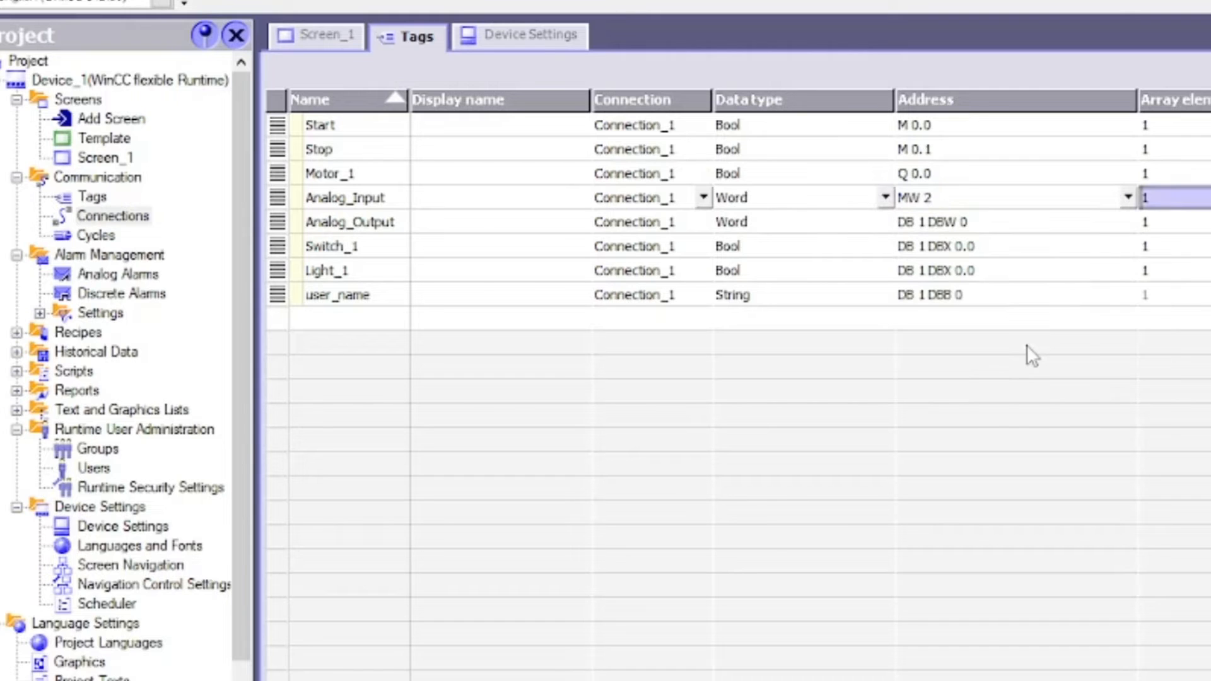
left_click(984, 227)
left_click(1128, 221)
left_click(1114, 261)
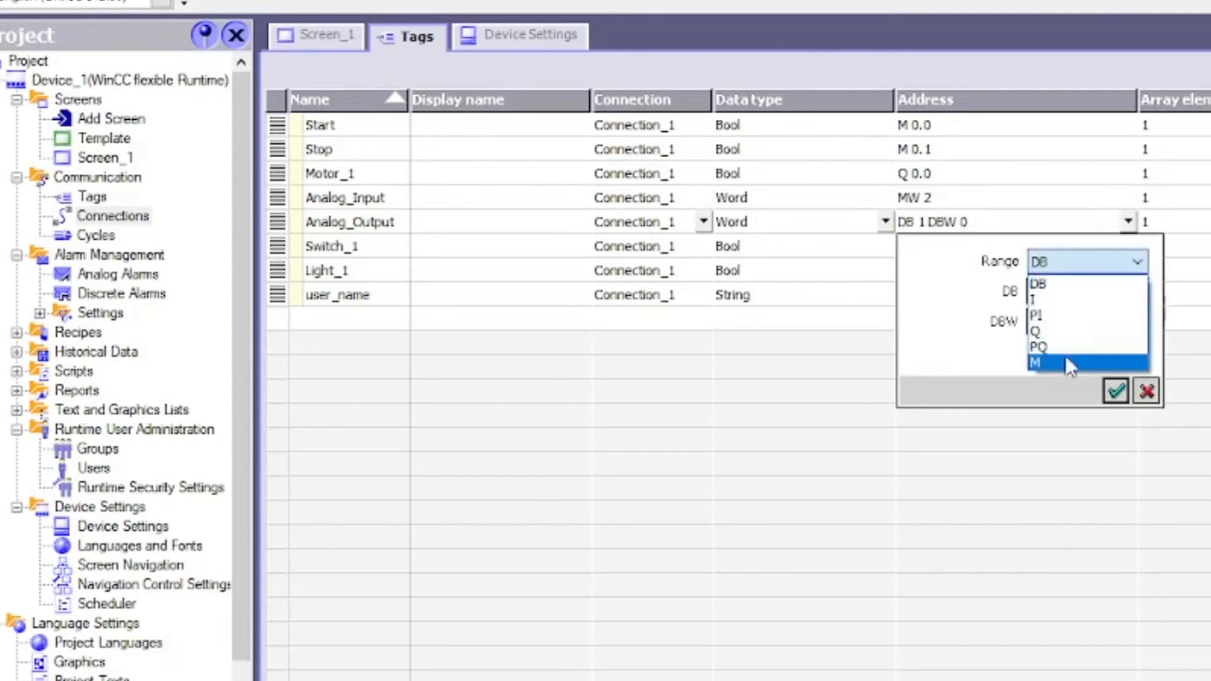
left_click(1066, 363)
type("4")
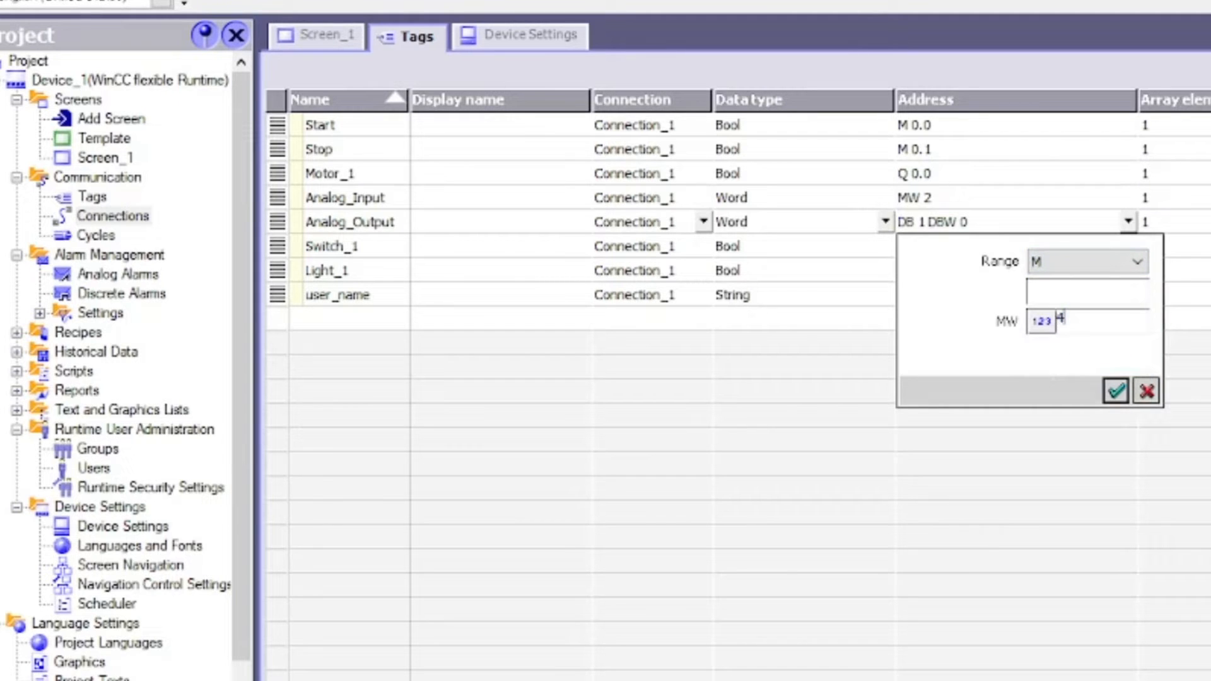
key("Return")
Address Switch_1 at memory bit M 0.2
left_click(978, 246)
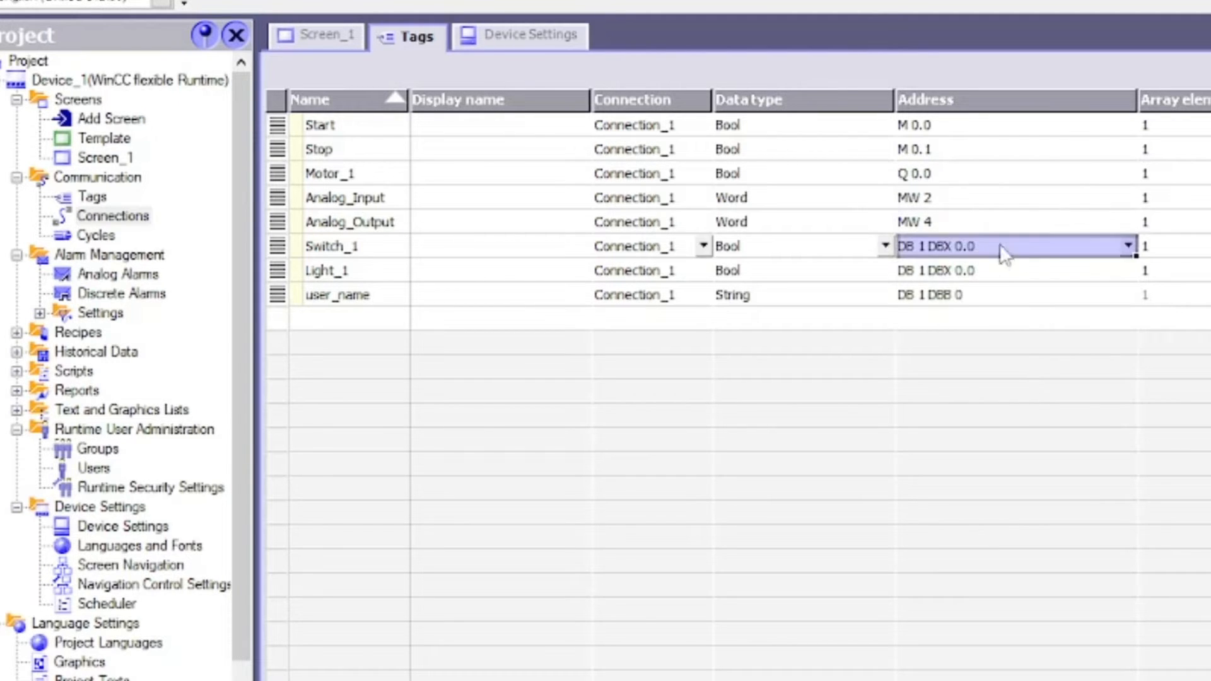
left_click(1128, 246)
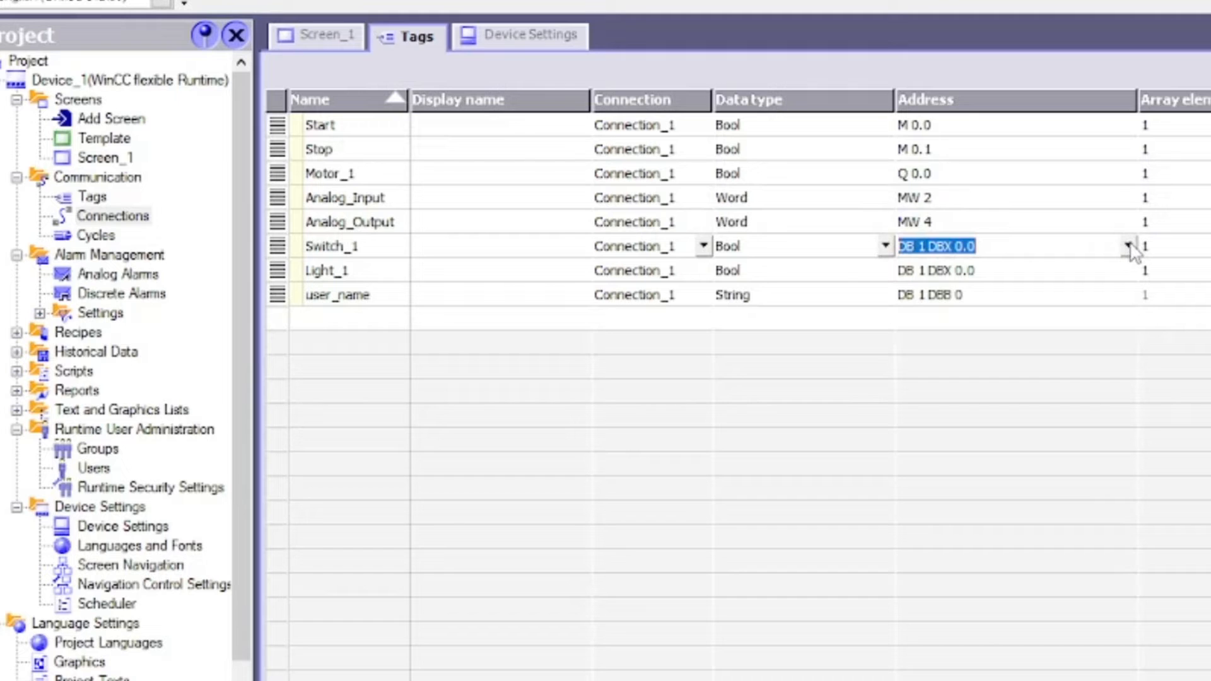
left_click(1128, 246)
left_click(1085, 284)
left_click(1063, 386)
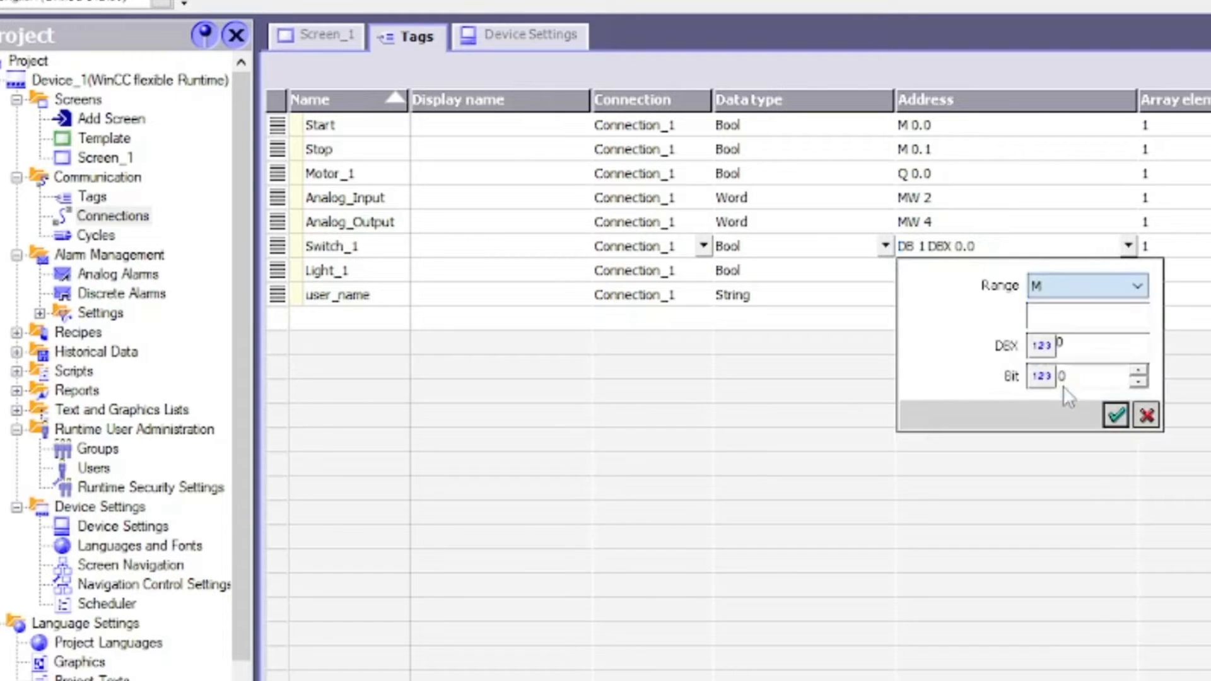
left_click_drag(1077, 378, 1038, 387)
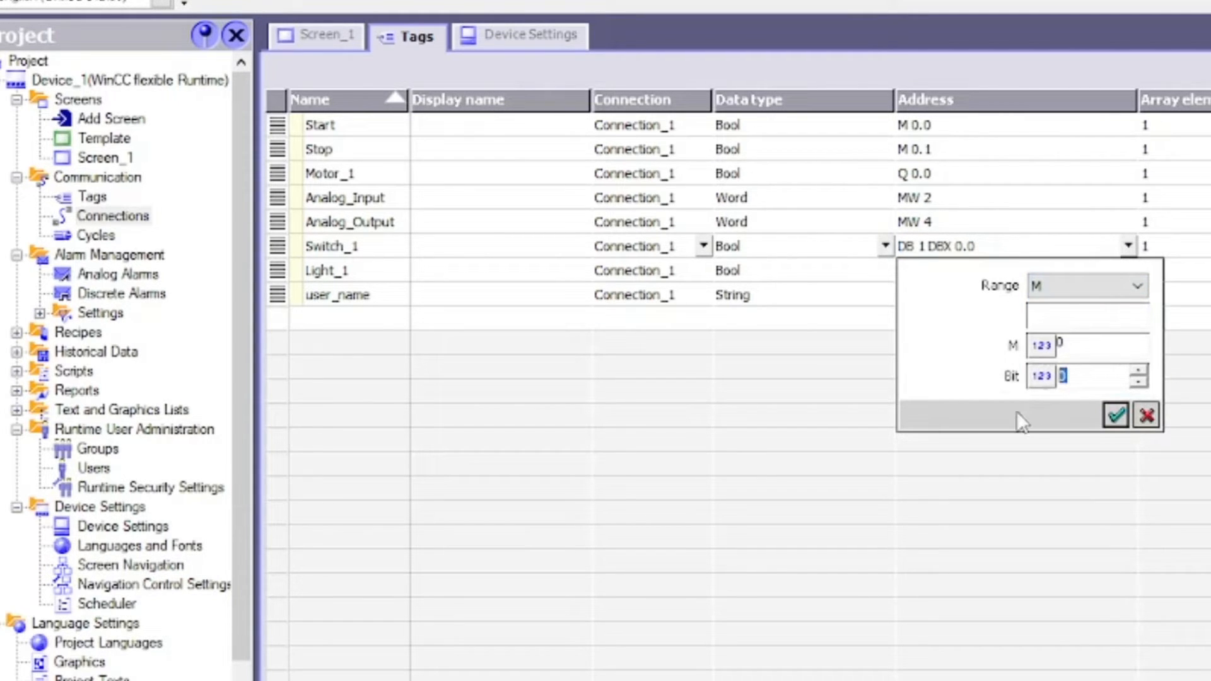
key("BackSpace")
type("2")
key("Return")
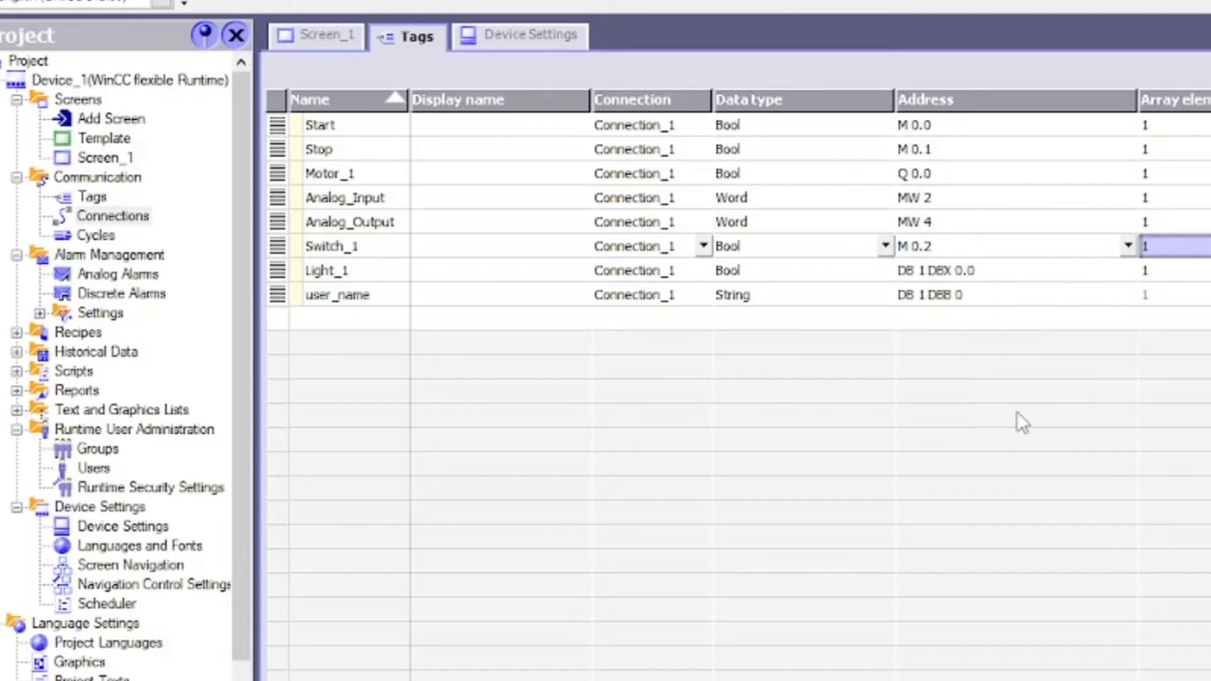
Address Light_1 at output Q 0.1
left_click(998, 271)
left_click(1128, 270)
left_click(1095, 315)
left_click(1049, 381)
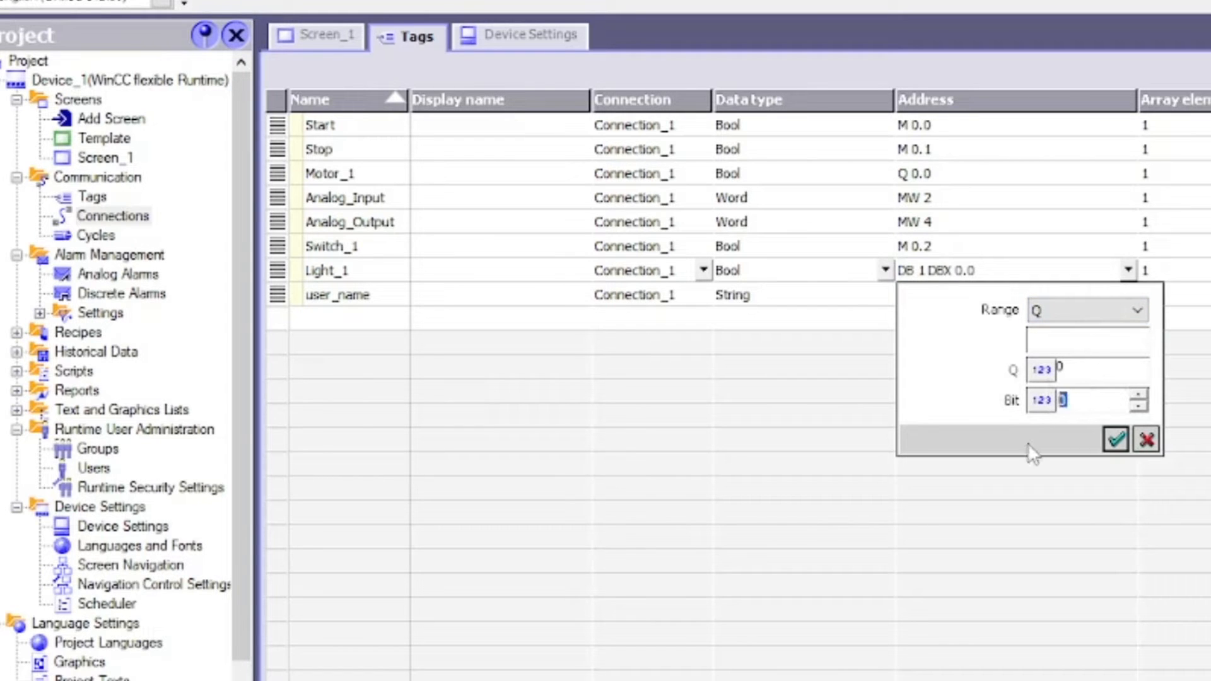
type("1")
key("Return")
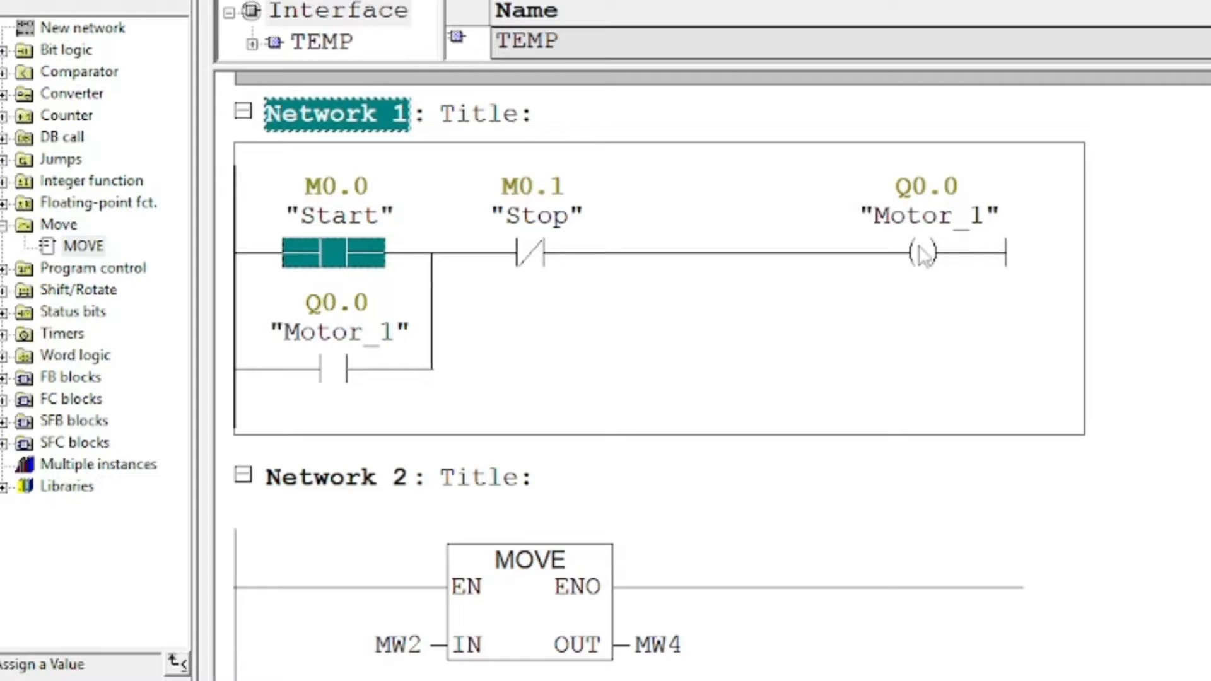
left_click(921, 254)
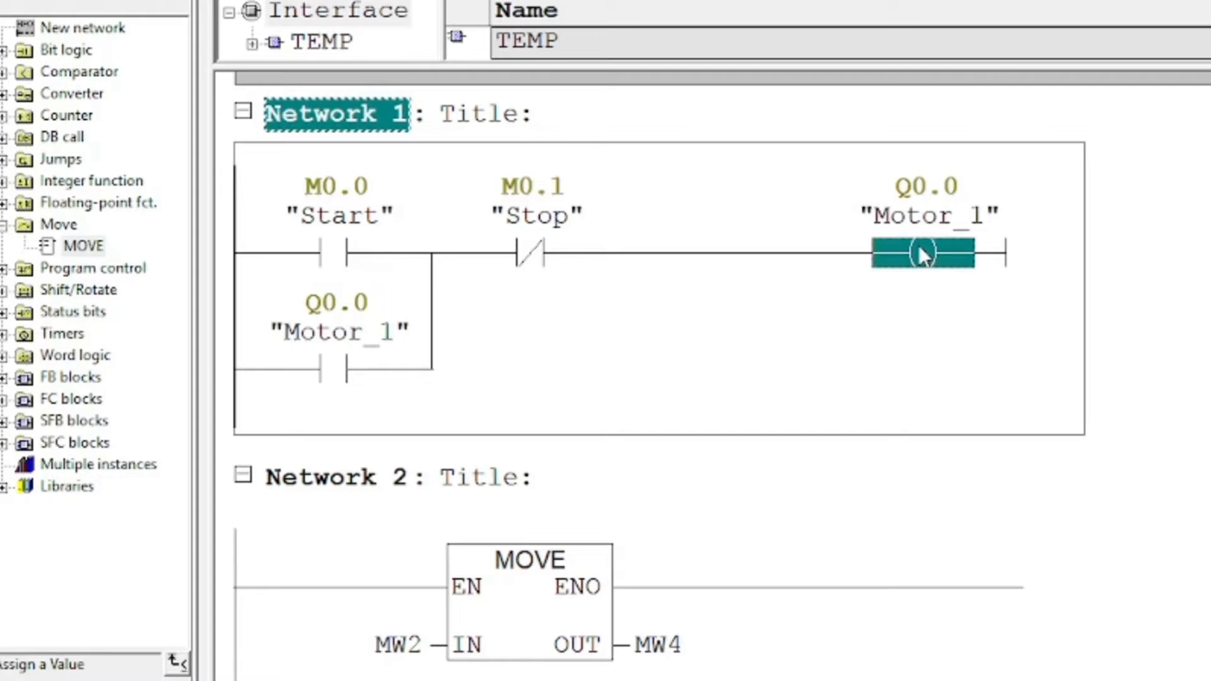
scroll(891, 409, "down", 6)
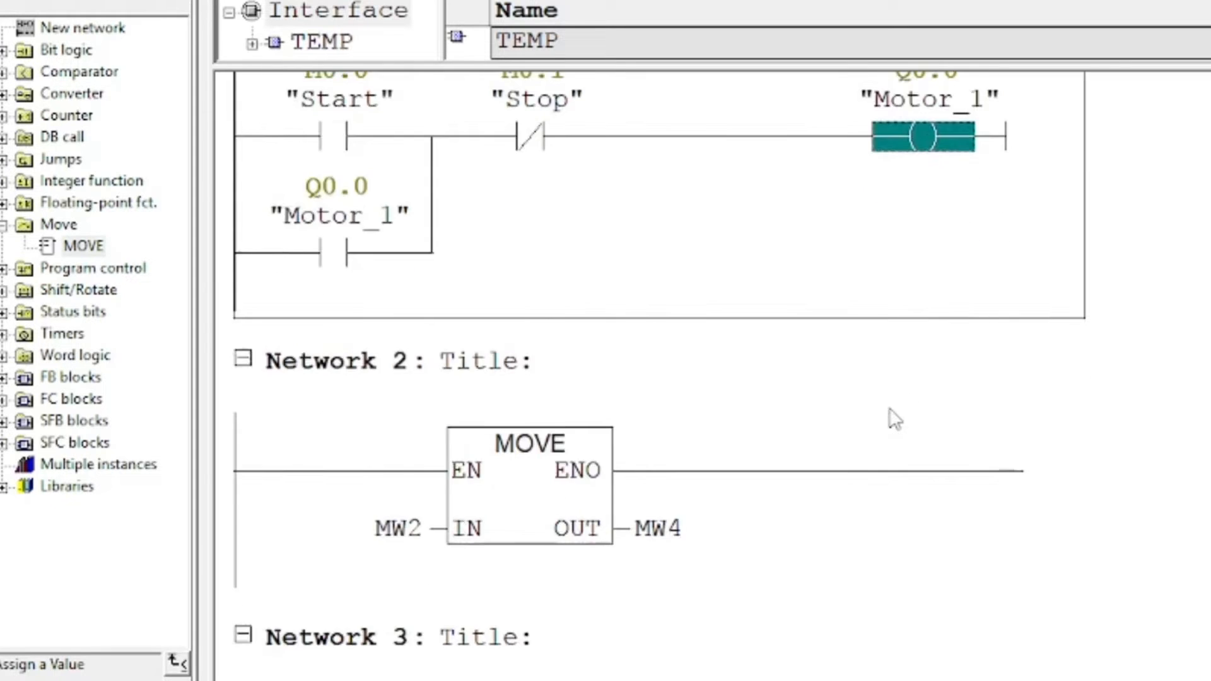
left_click(348, 489)
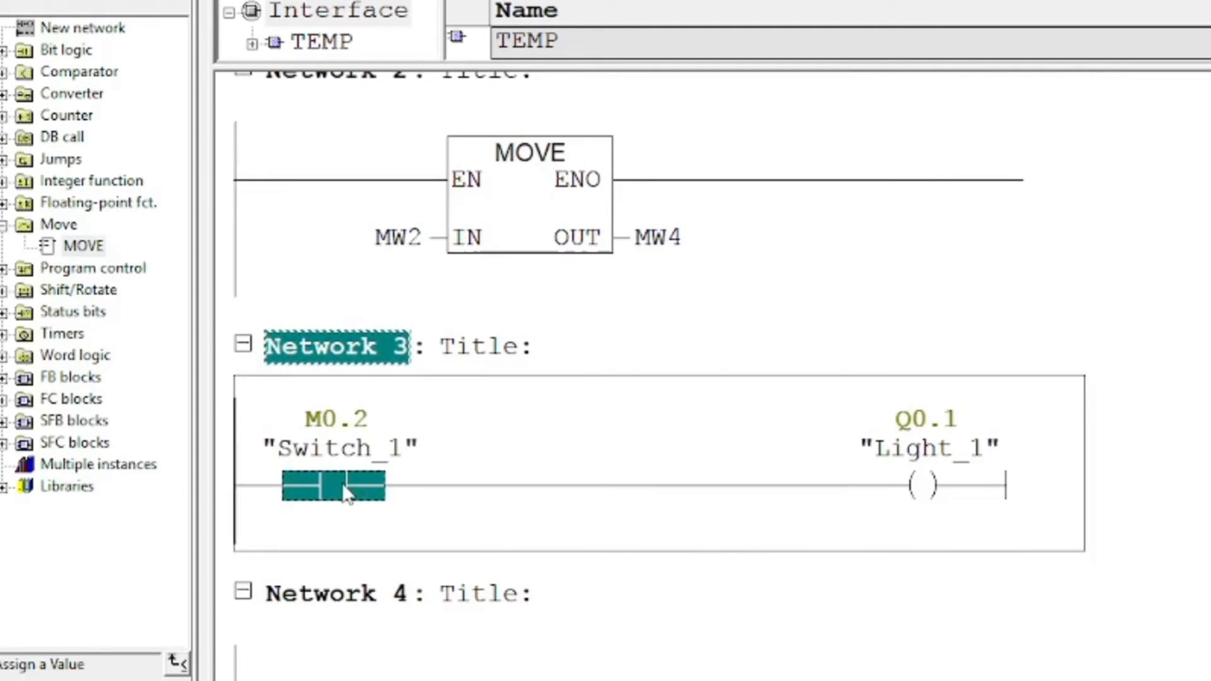
scroll(439, 467, "up", 3)
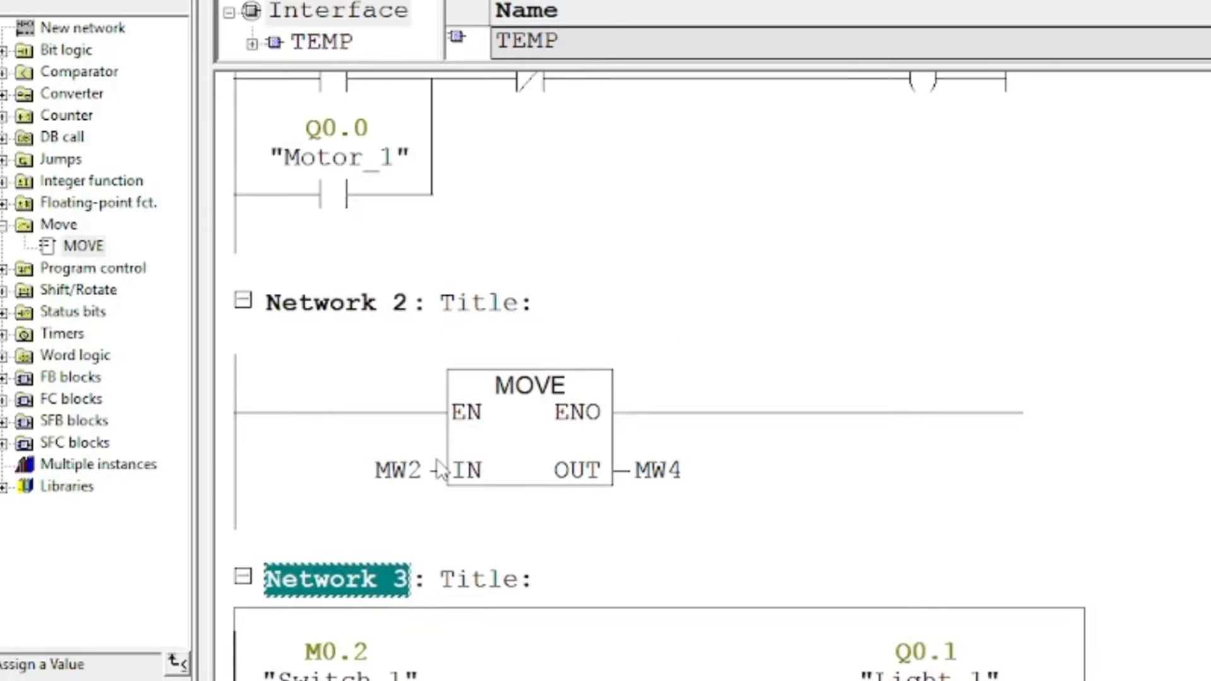
scroll(437, 461, "up", 2)
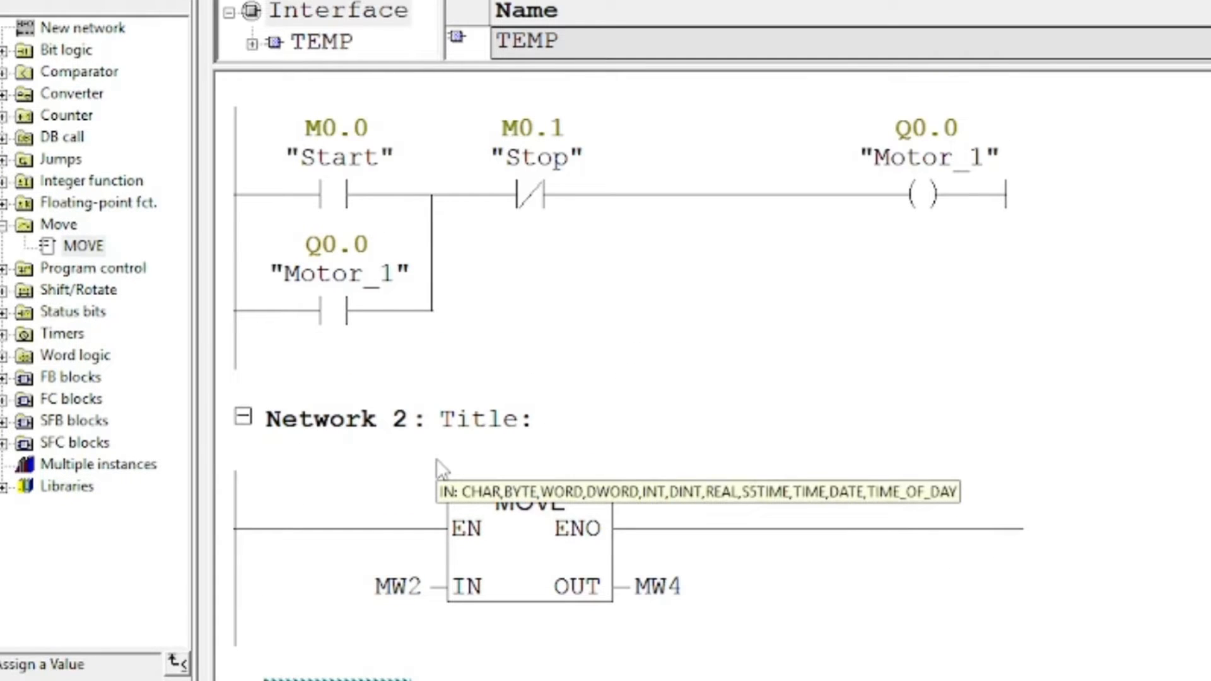
scroll(440, 470, "down", 4)
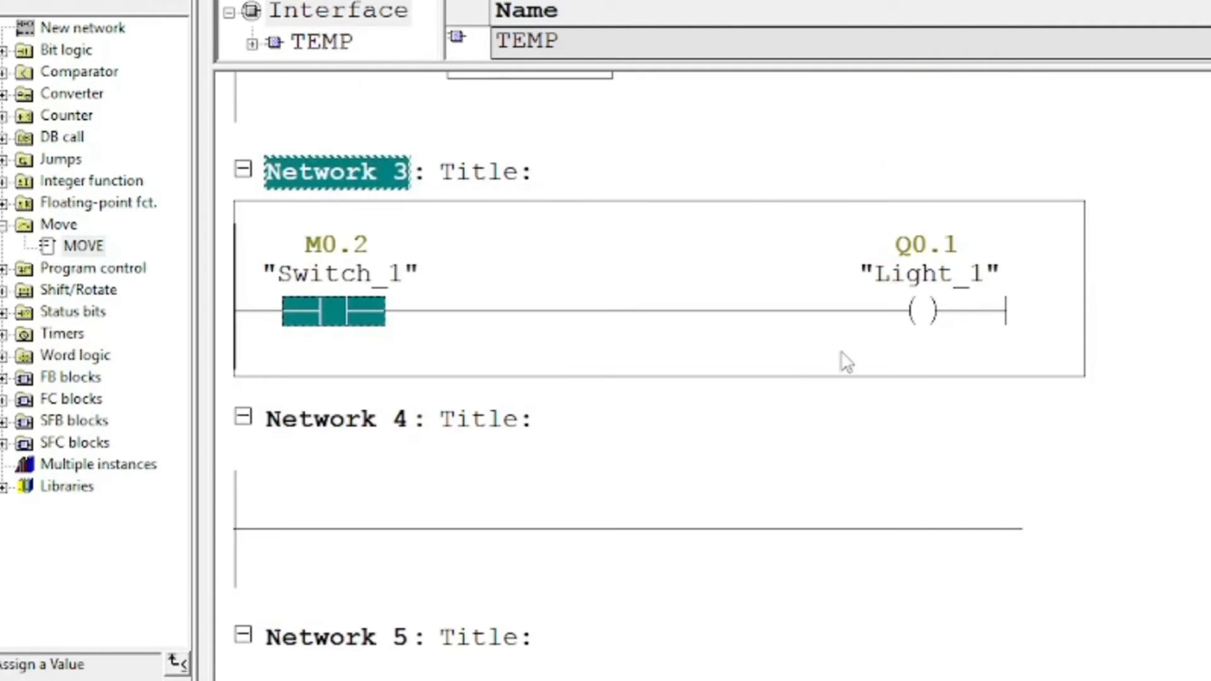
left_click(923, 315)
scroll(927, 332, "down", 5)
scroll(927, 333, "up", 12)
scroll(927, 332, "up", 5)
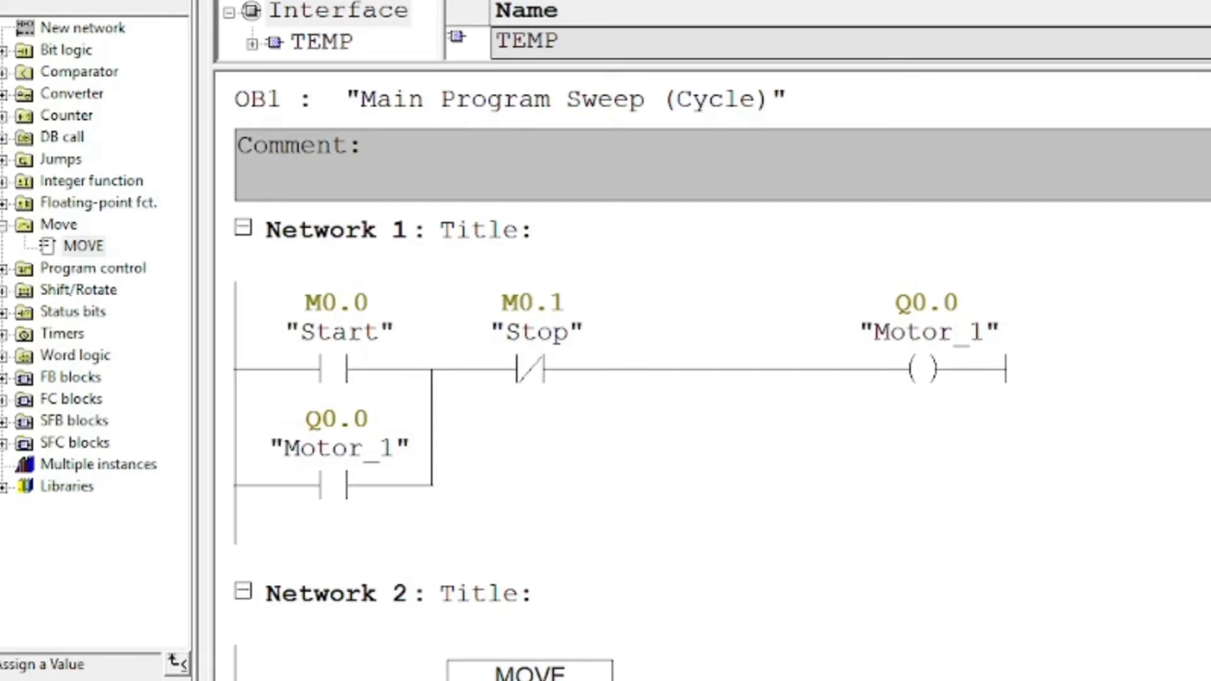
Check Network 3 in the PLC program: Switch_1 contact at M0.2, Light_1 coil at Q0.1
scroll(498, 600, "down", 3)
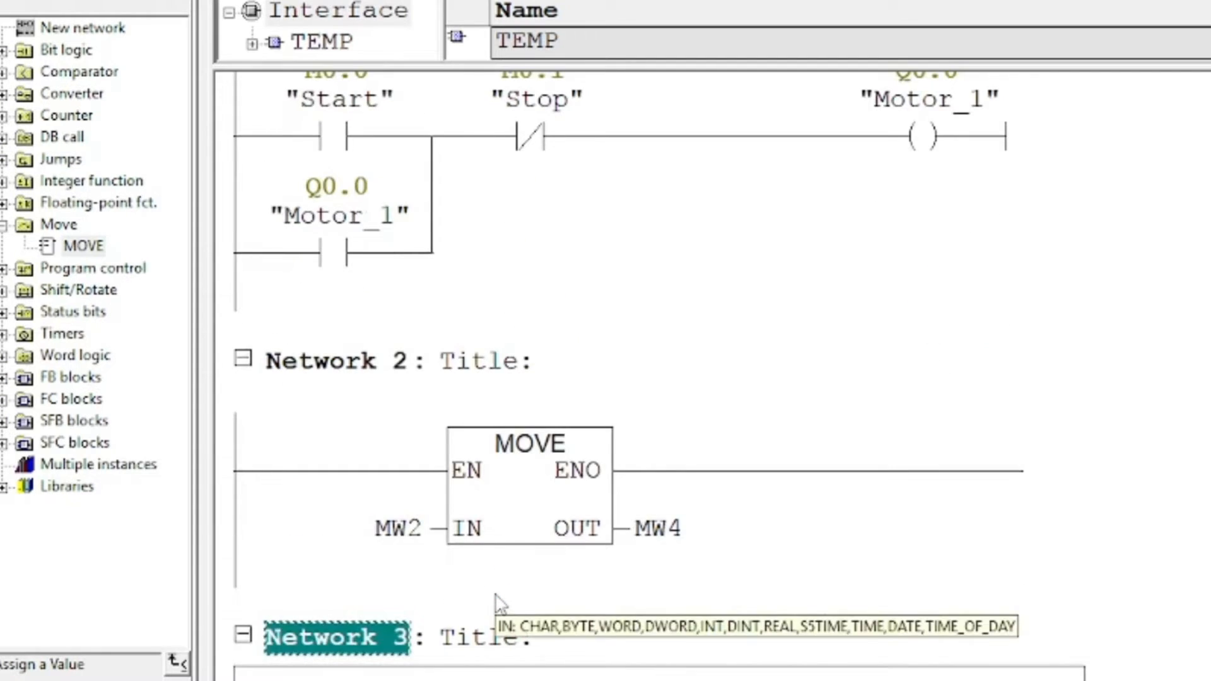
scroll(497, 600, "down", 4)
left_click(365, 607)
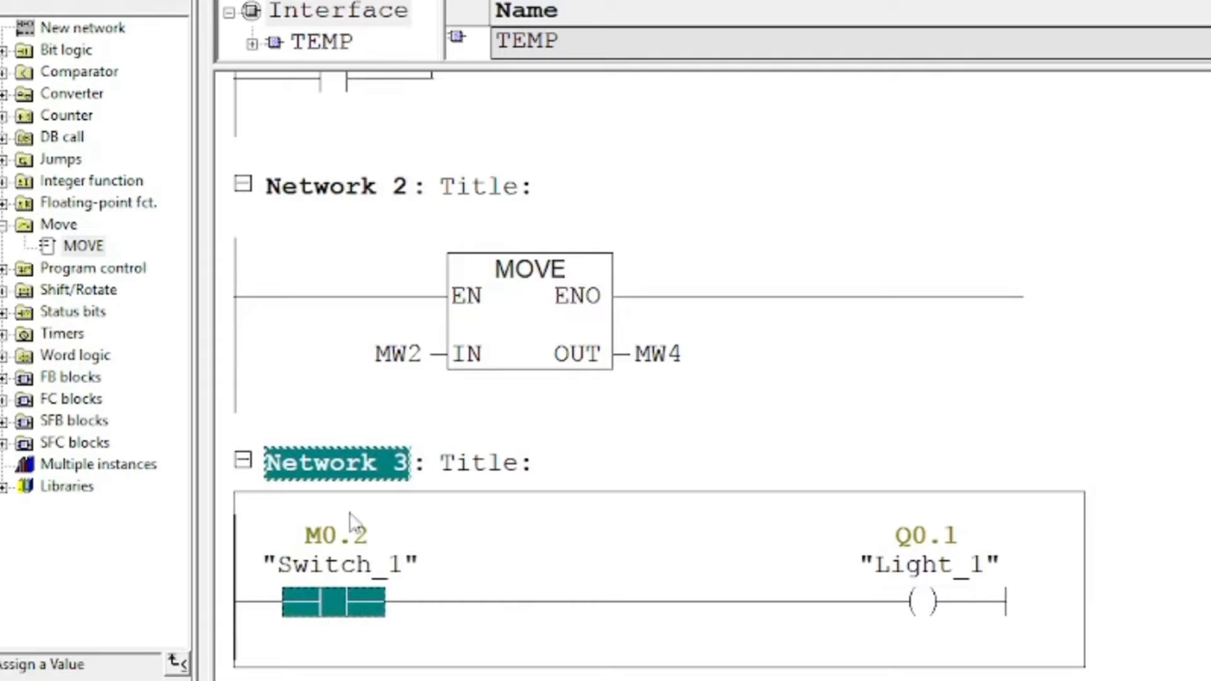
left_click(908, 602)
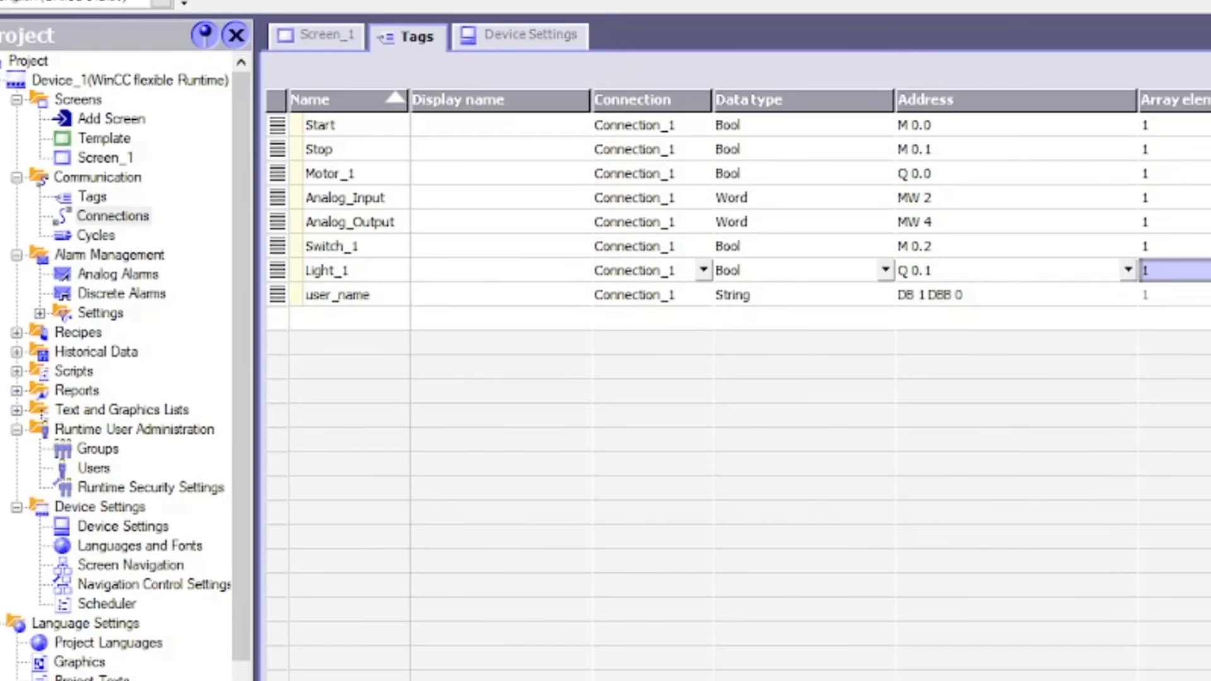
Review Light_1 (Q 0.1) and user_name (String, DB 1 DBB 0) in the tag table, then return to Screen_1
left_click(338, 271)
left_click(951, 270)
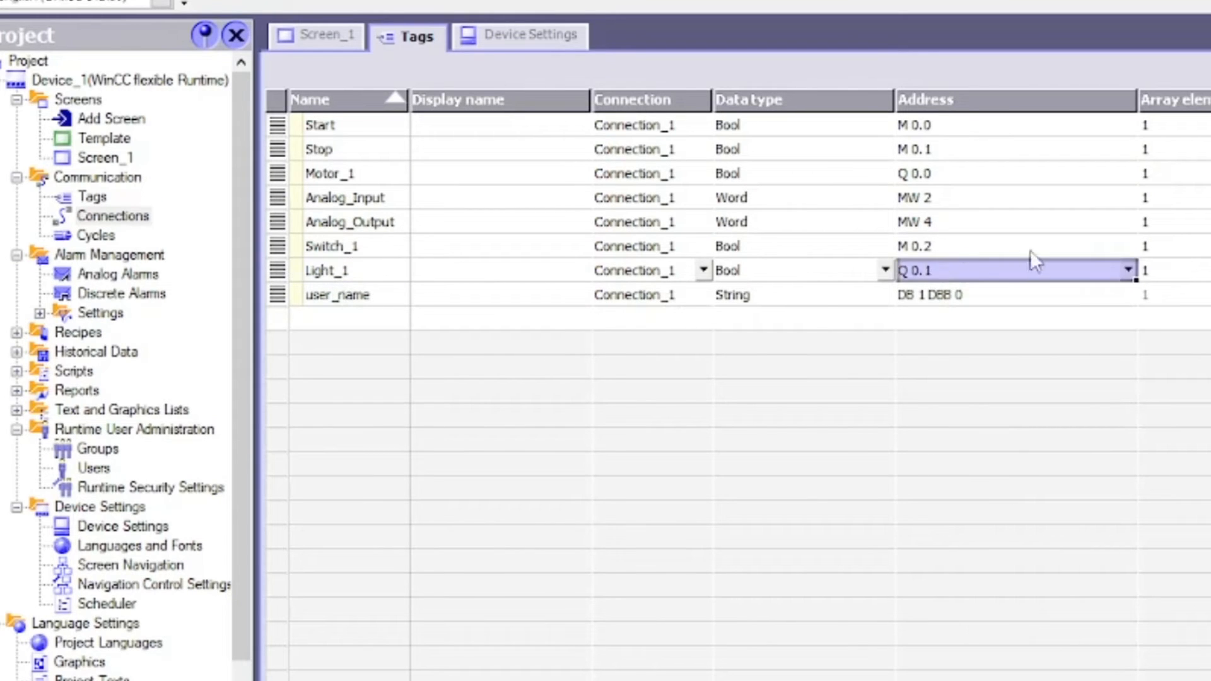
left_click(332, 296)
left_click(785, 302)
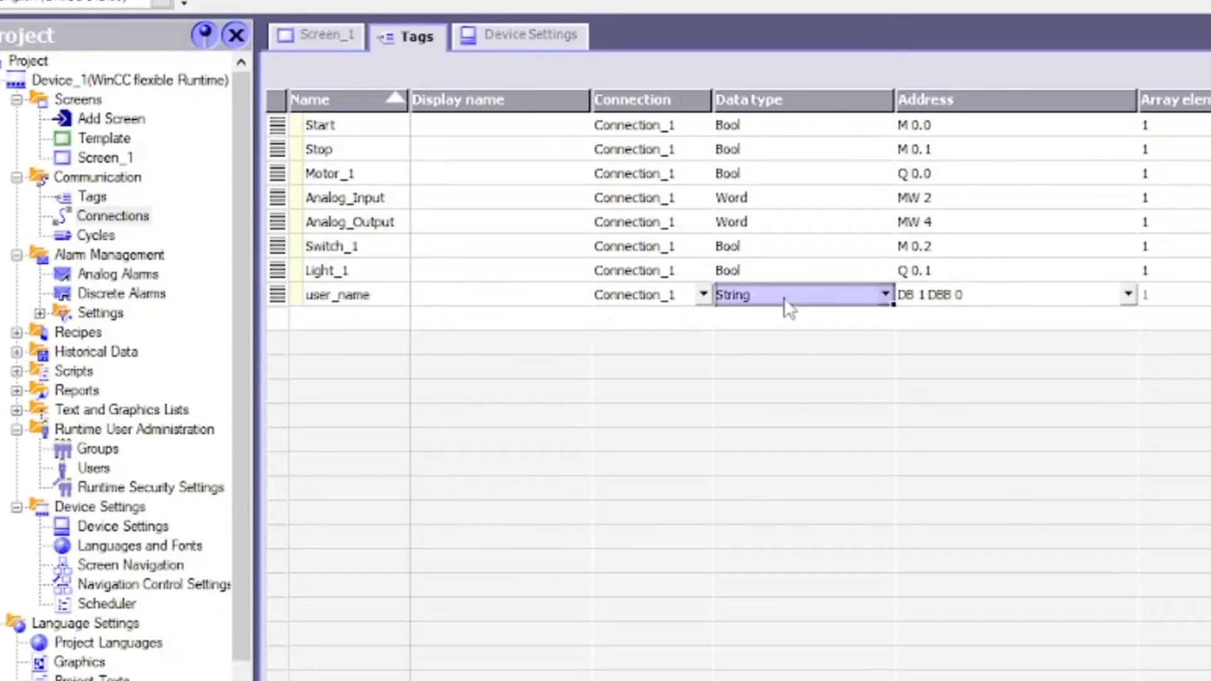
left_click(983, 309)
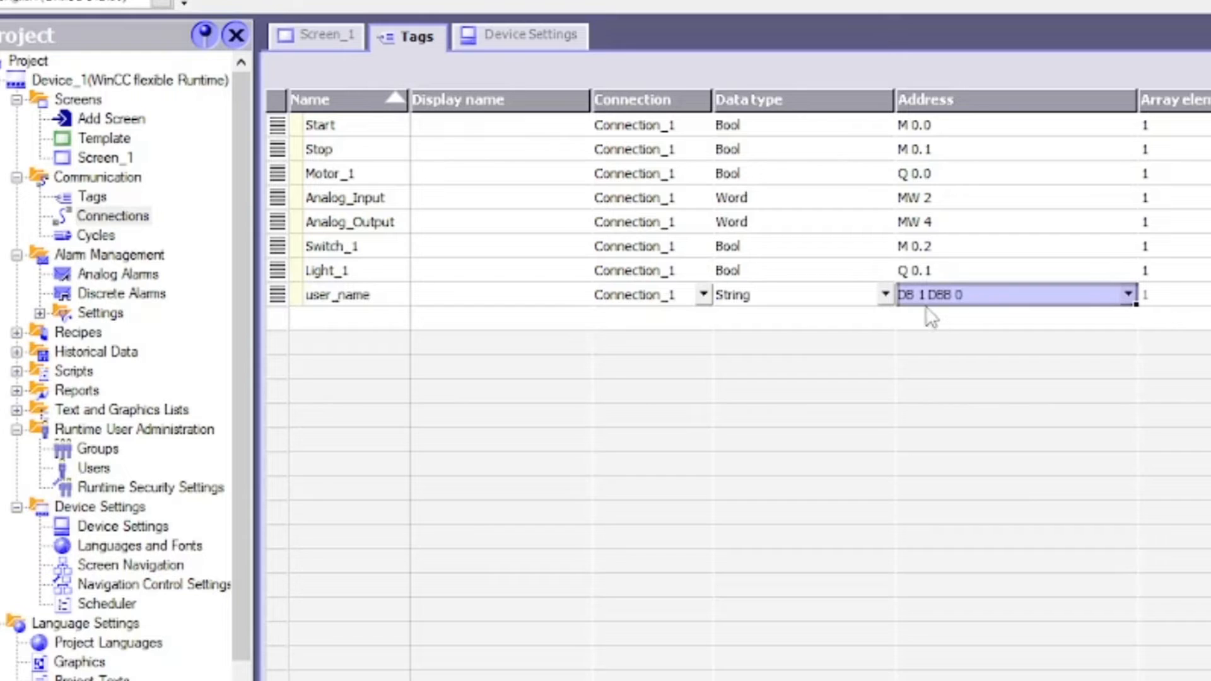
left_click(763, 295)
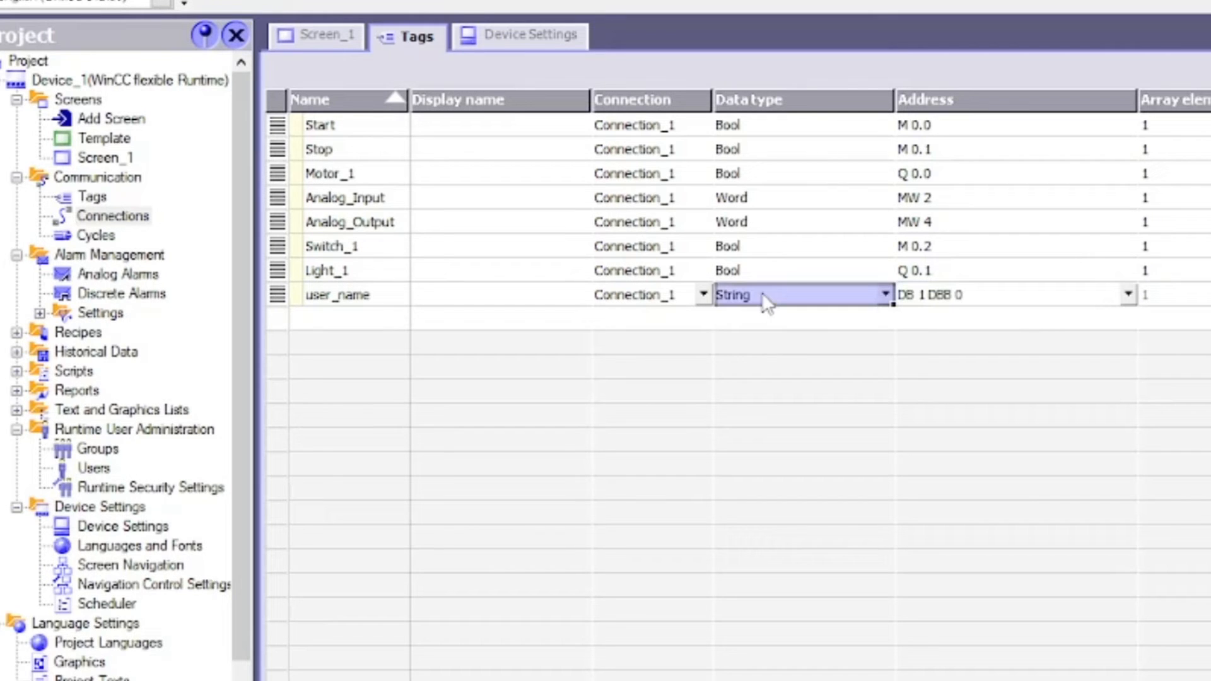
left_click(950, 294)
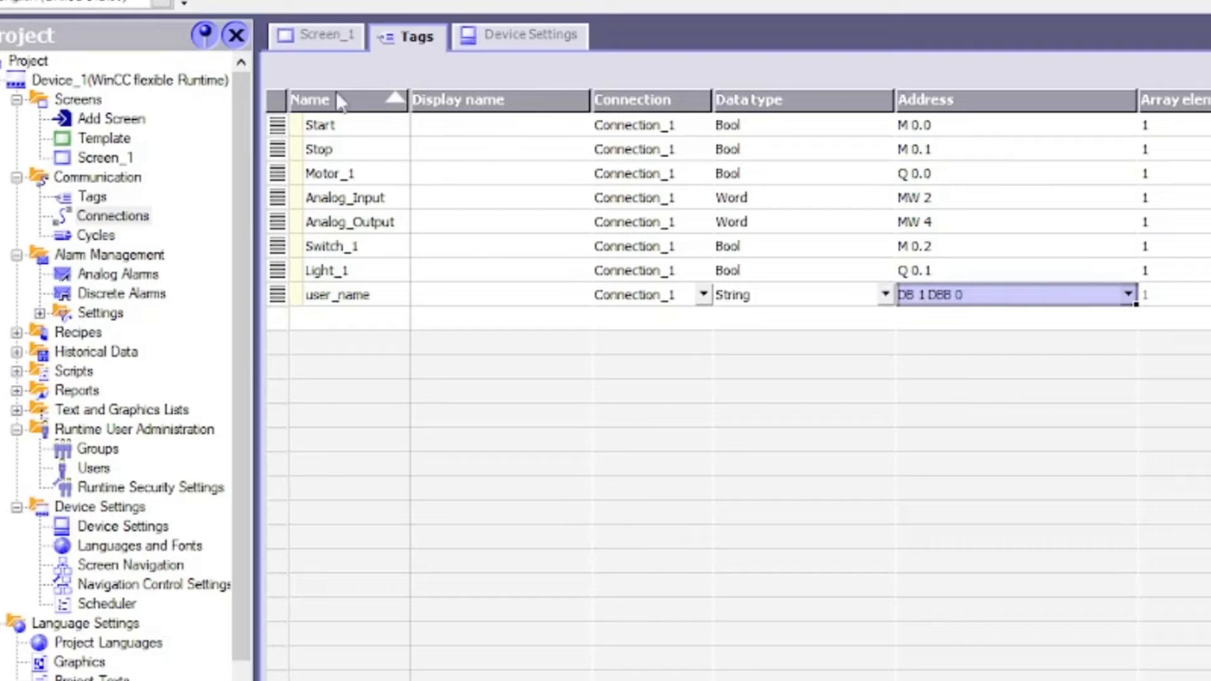
left_click(319, 47)
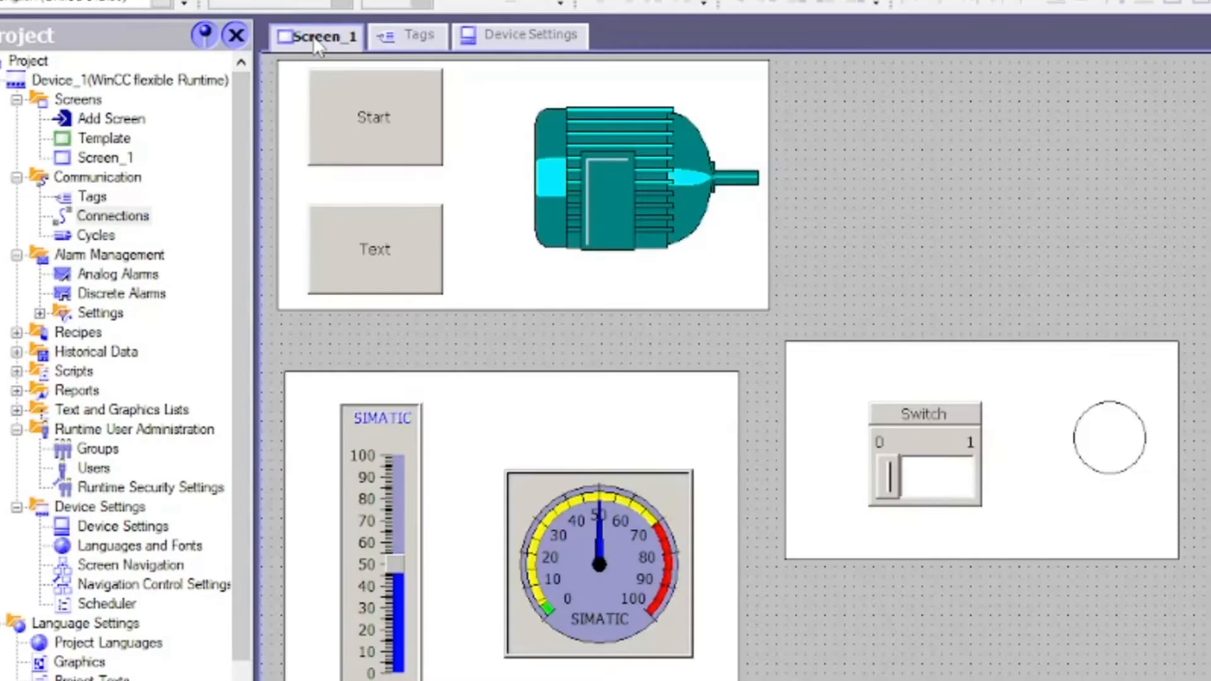
Give the Start button's Press event a SetBit function on the Start tag
double_click(386, 119)
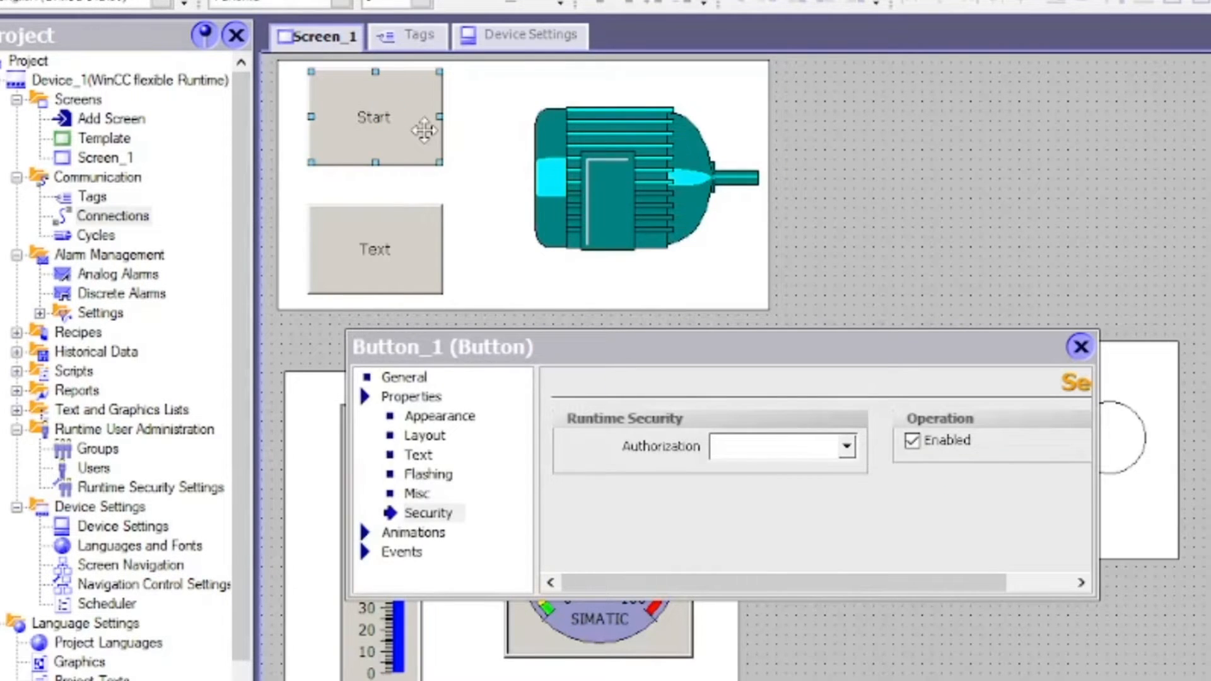
left_click(395, 553)
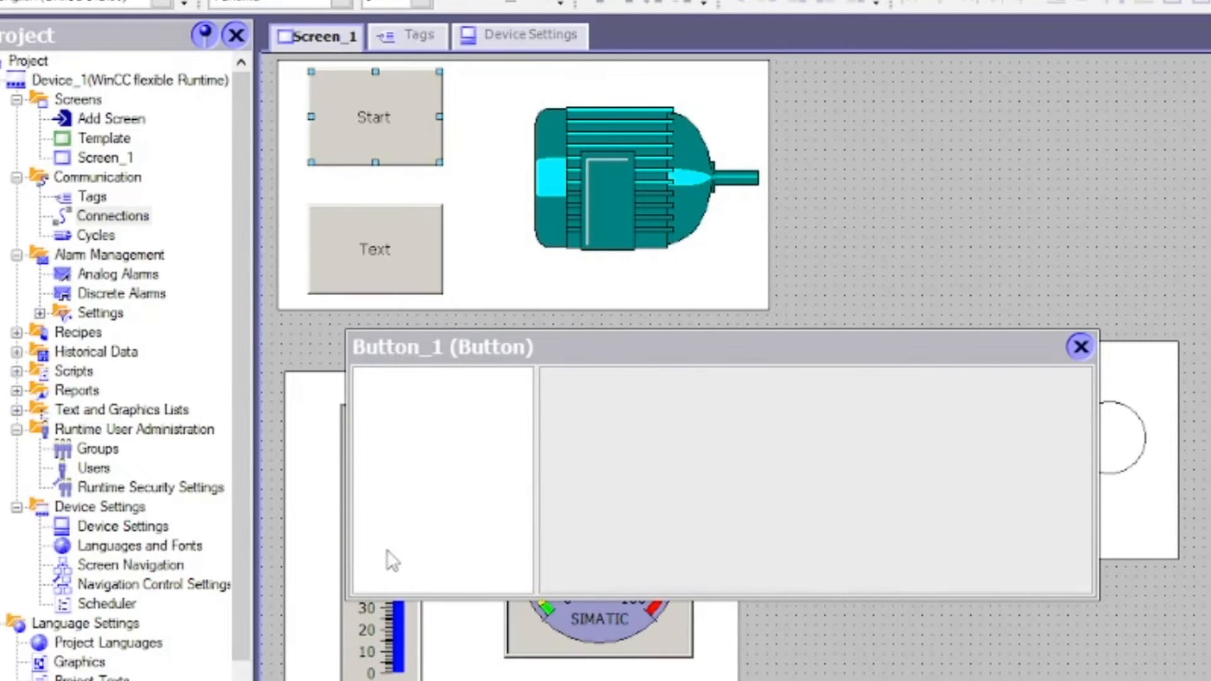
left_click(418, 455)
left_click(422, 474)
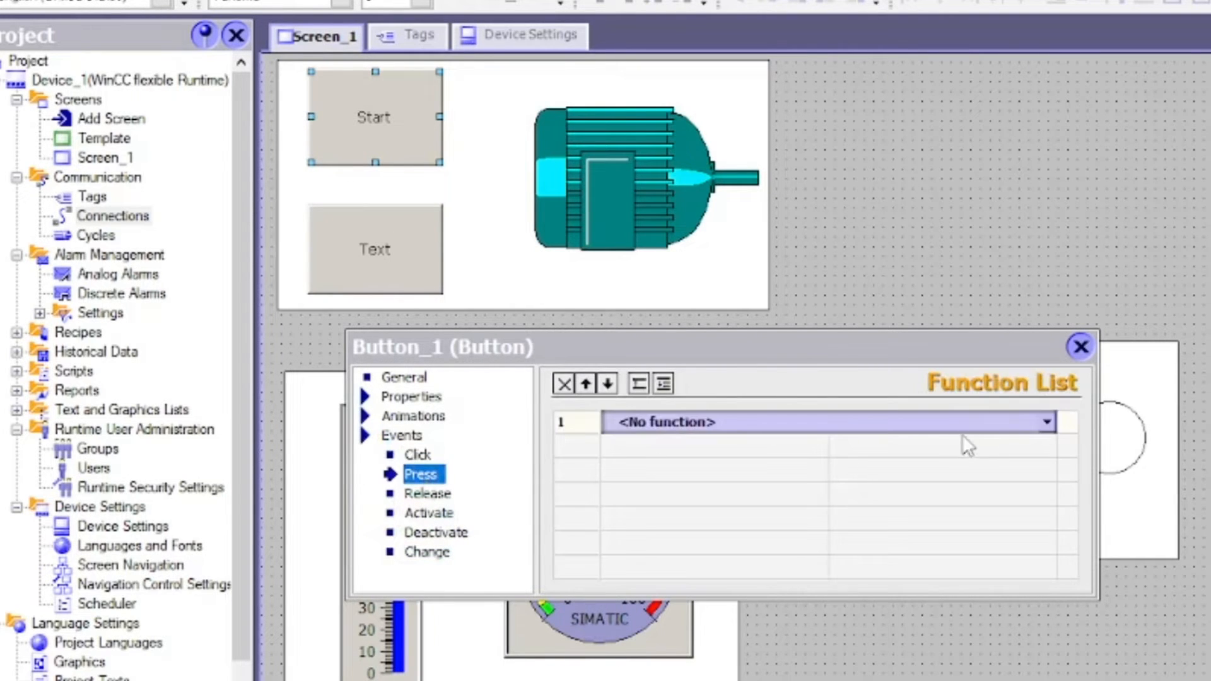
left_click(1047, 424)
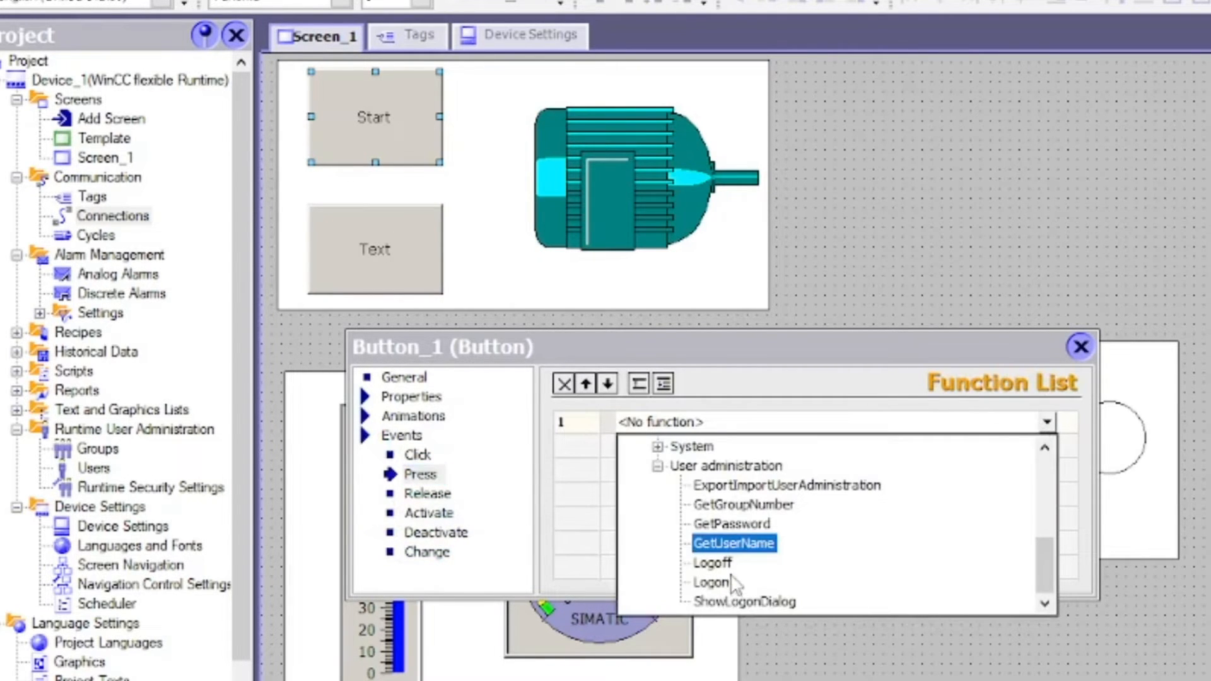
left_click(658, 467)
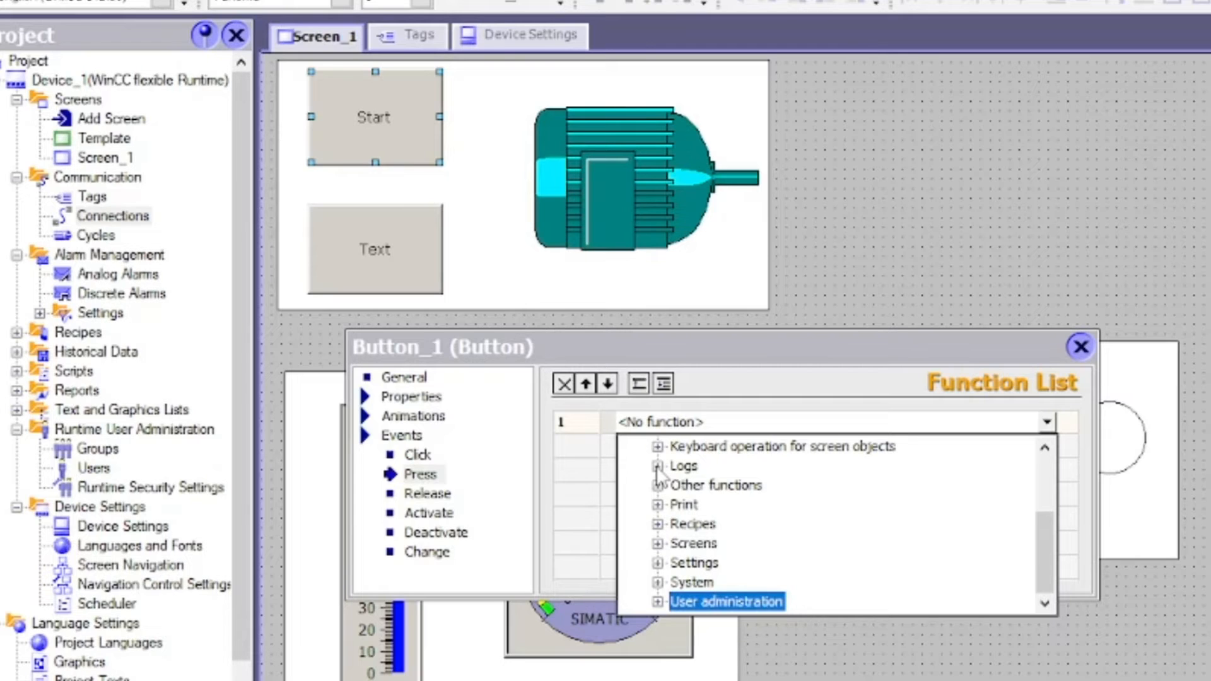
scroll(659, 477, "up", 2)
left_click(658, 485)
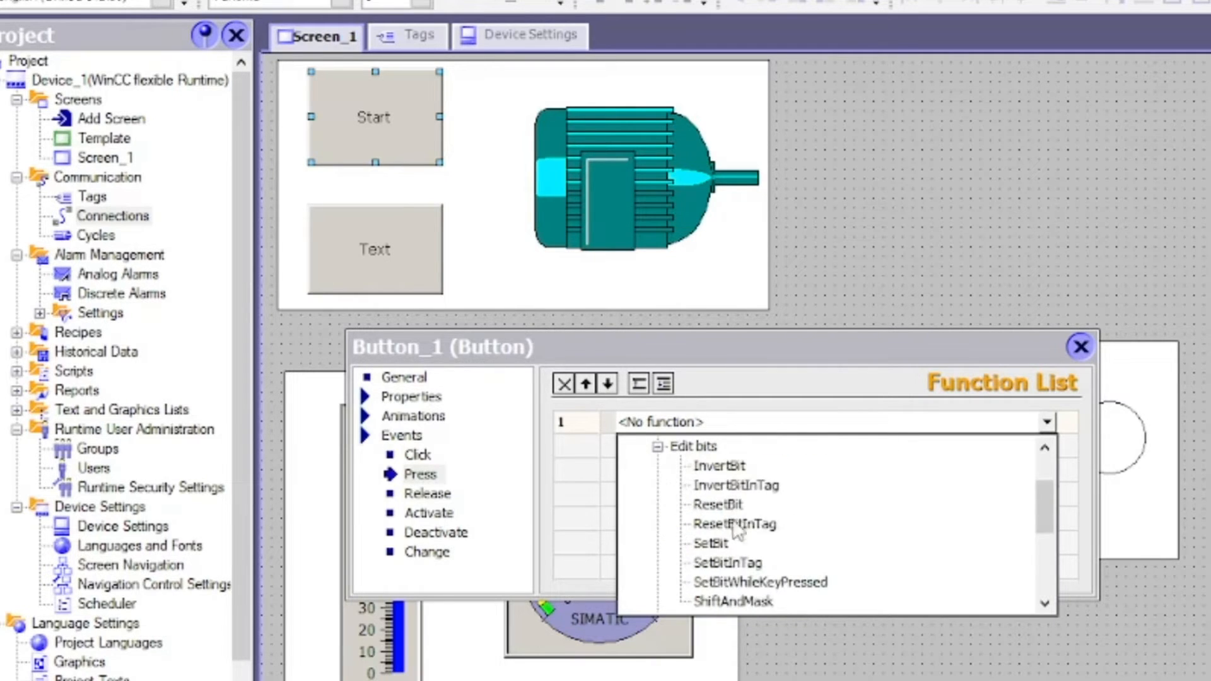
left_click(711, 543)
left_click(1009, 446)
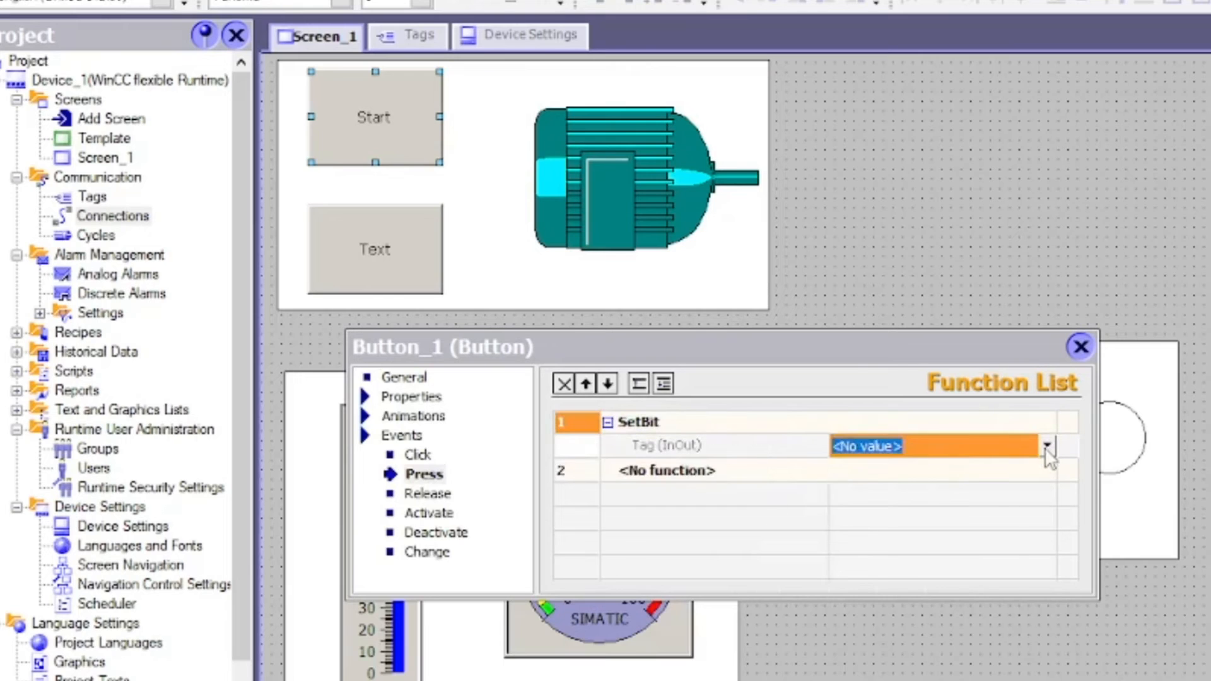
left_click(1046, 446)
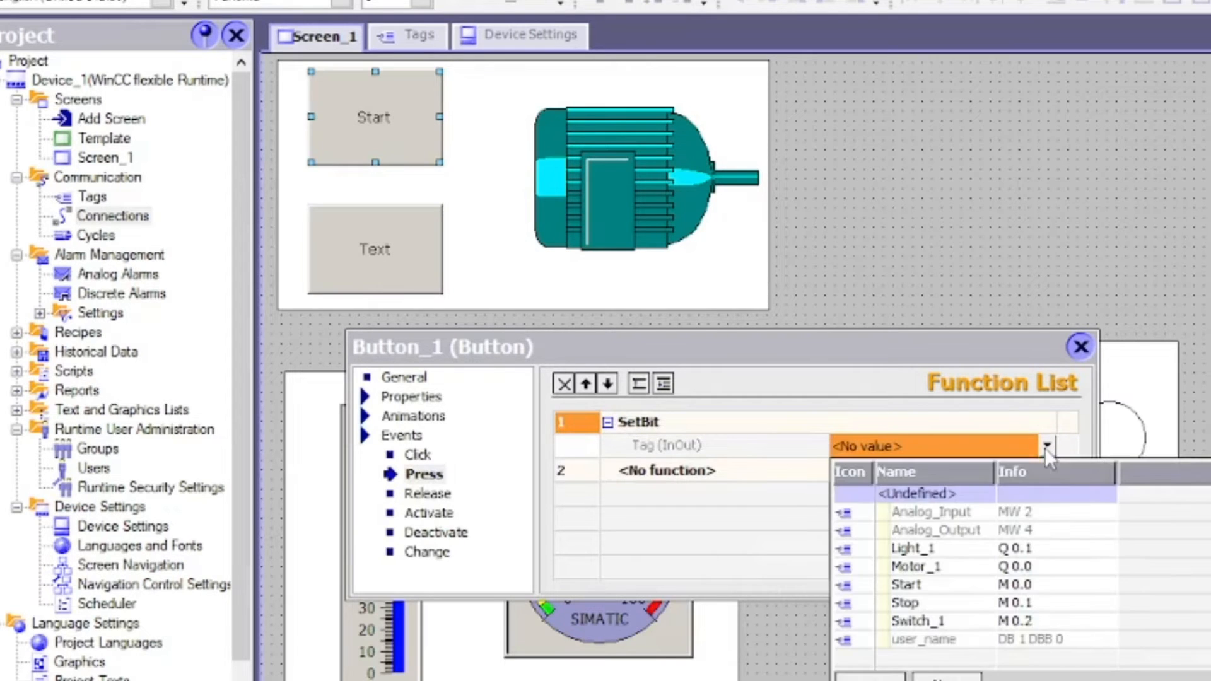
left_click(902, 585)
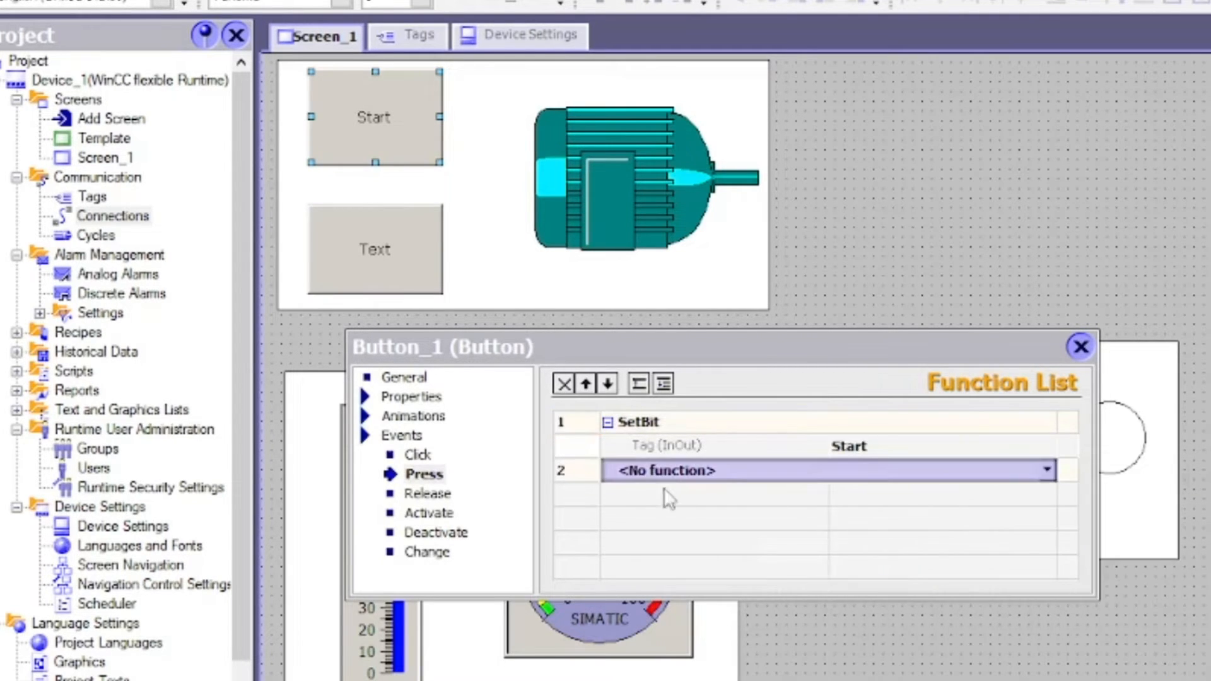
Add ResetBit on the Start tag to the button's Release event
left_click(449, 494)
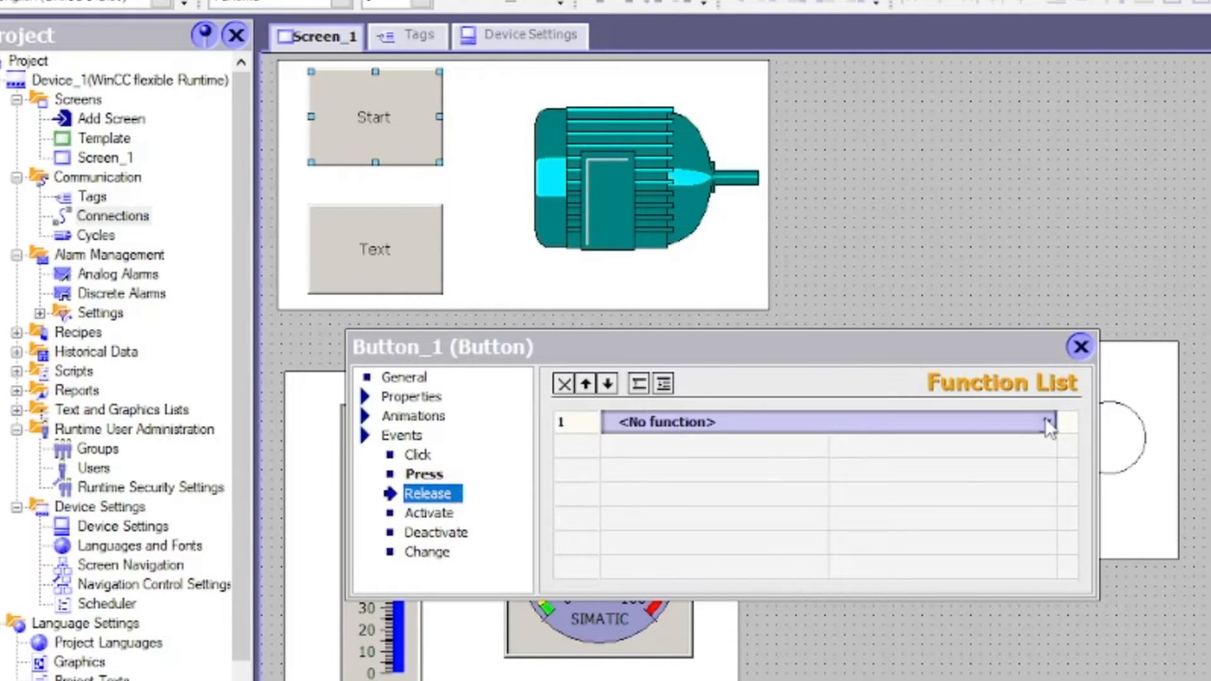
left_click(1047, 423)
left_click(719, 504)
left_click(1040, 451)
left_click(1055, 444)
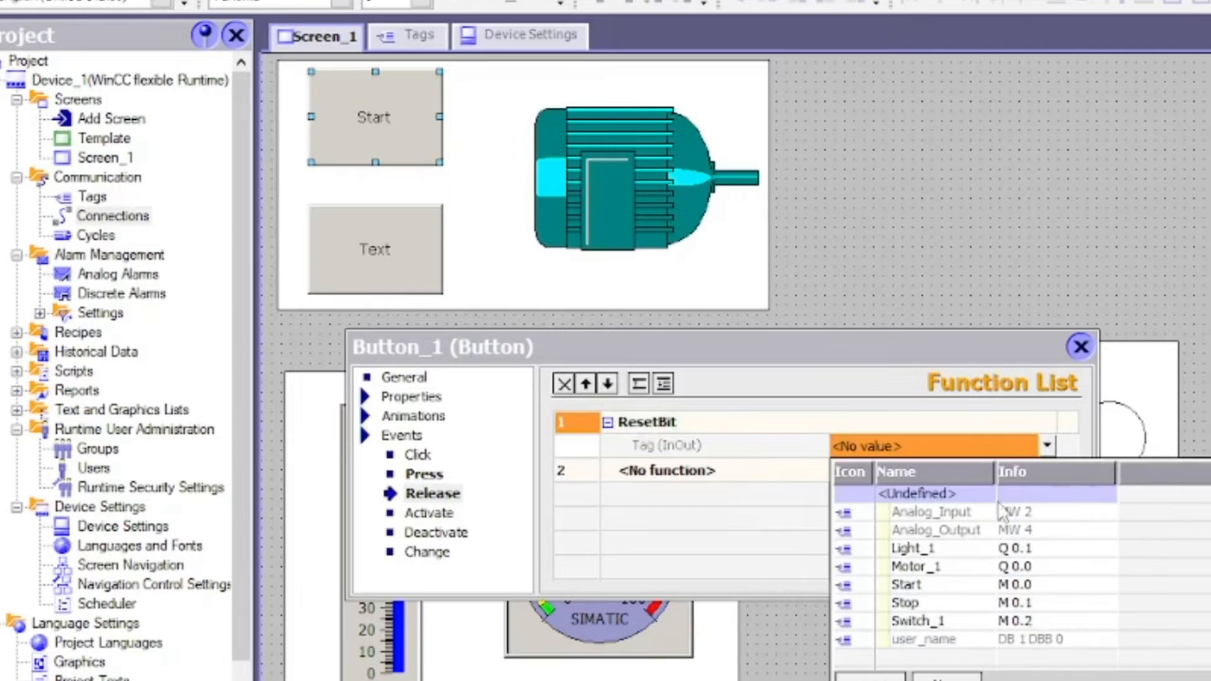
left_click(899, 581)
left_click(399, 245)
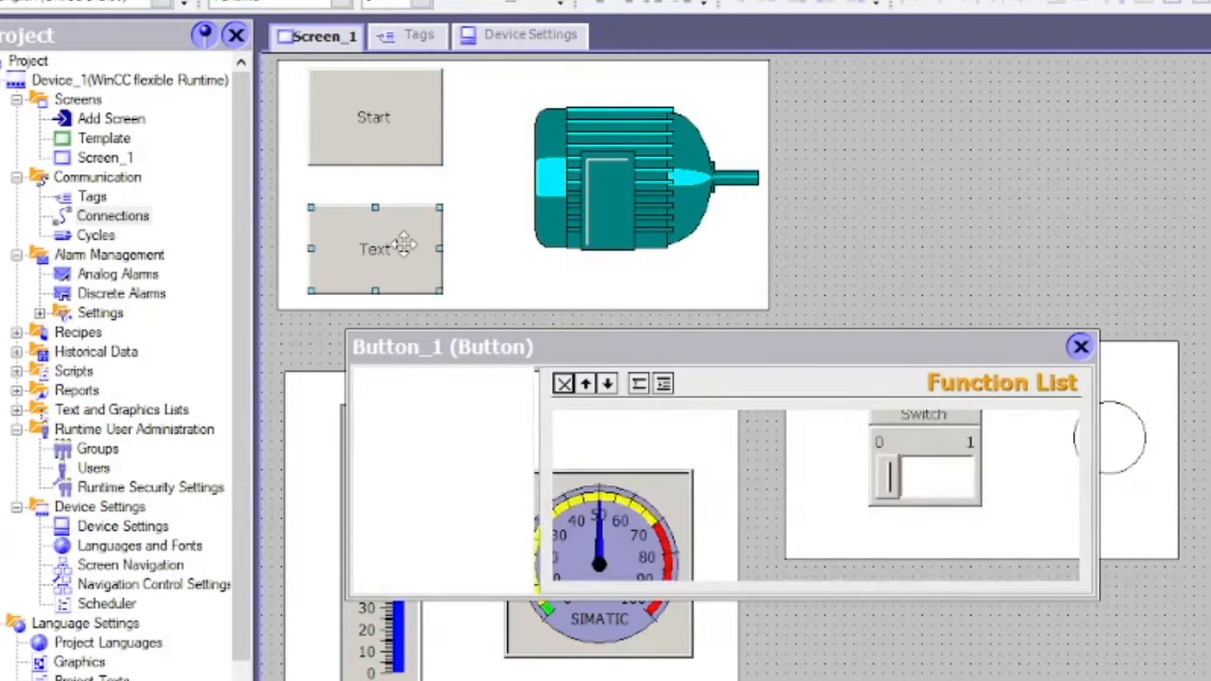
Change the second button's label text to 'Stop'
left_click(404, 377)
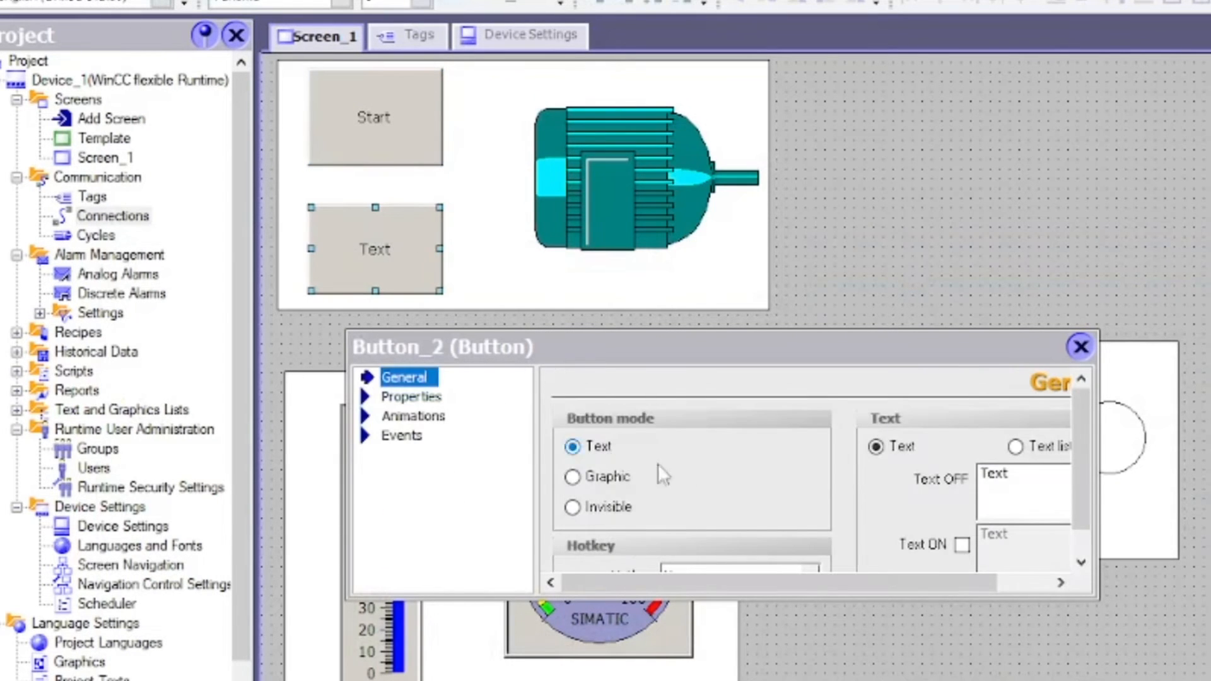
double_click(1005, 481)
type("Stop")
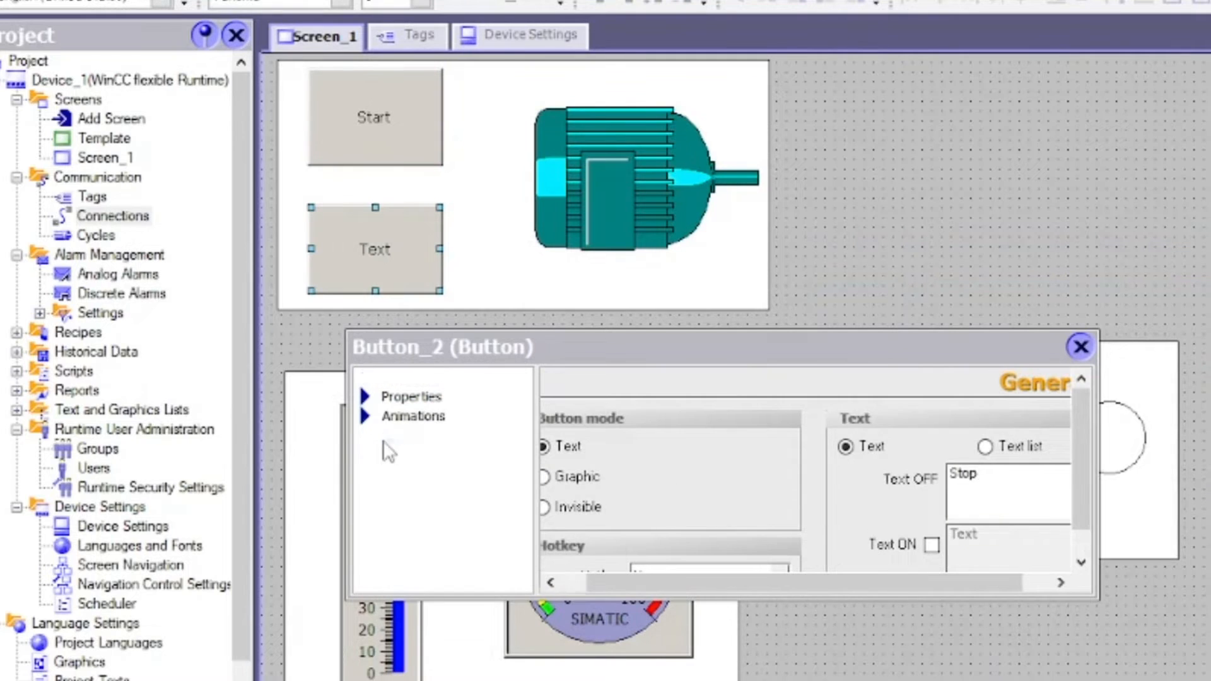
Make the Stop button's Press event run SetBit on the Stop tag
left_click(401, 435)
left_click(420, 474)
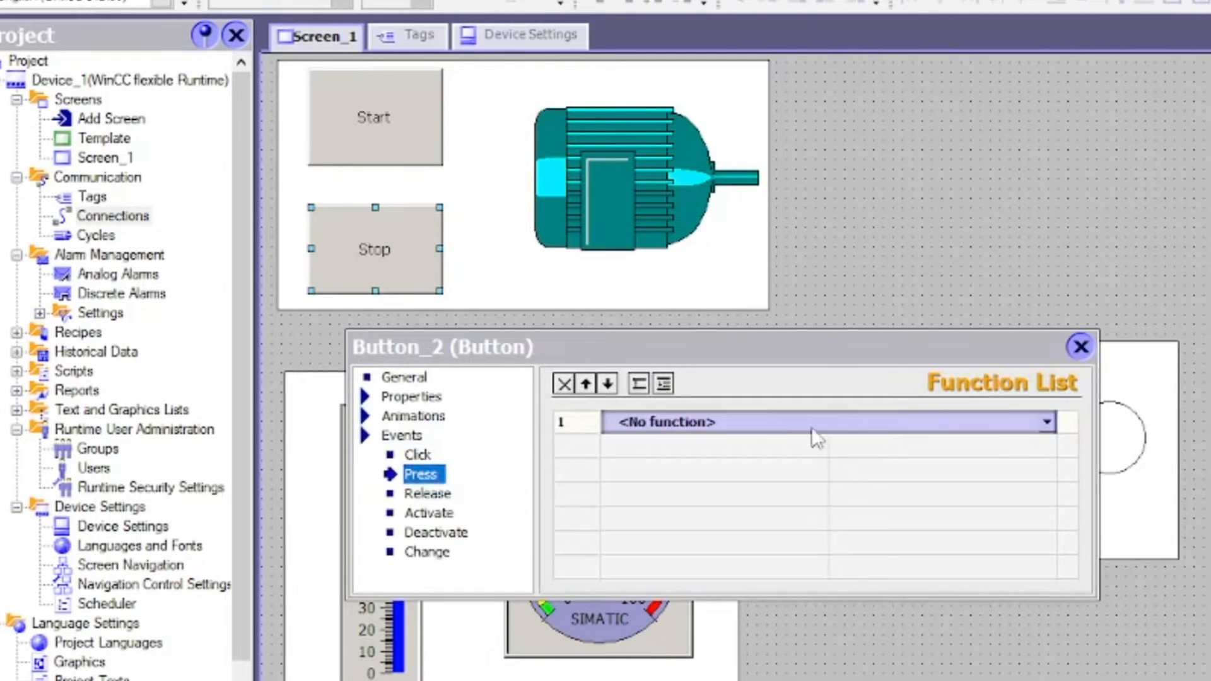
left_click(1047, 422)
left_click(725, 536)
left_click(950, 436)
left_click(1047, 446)
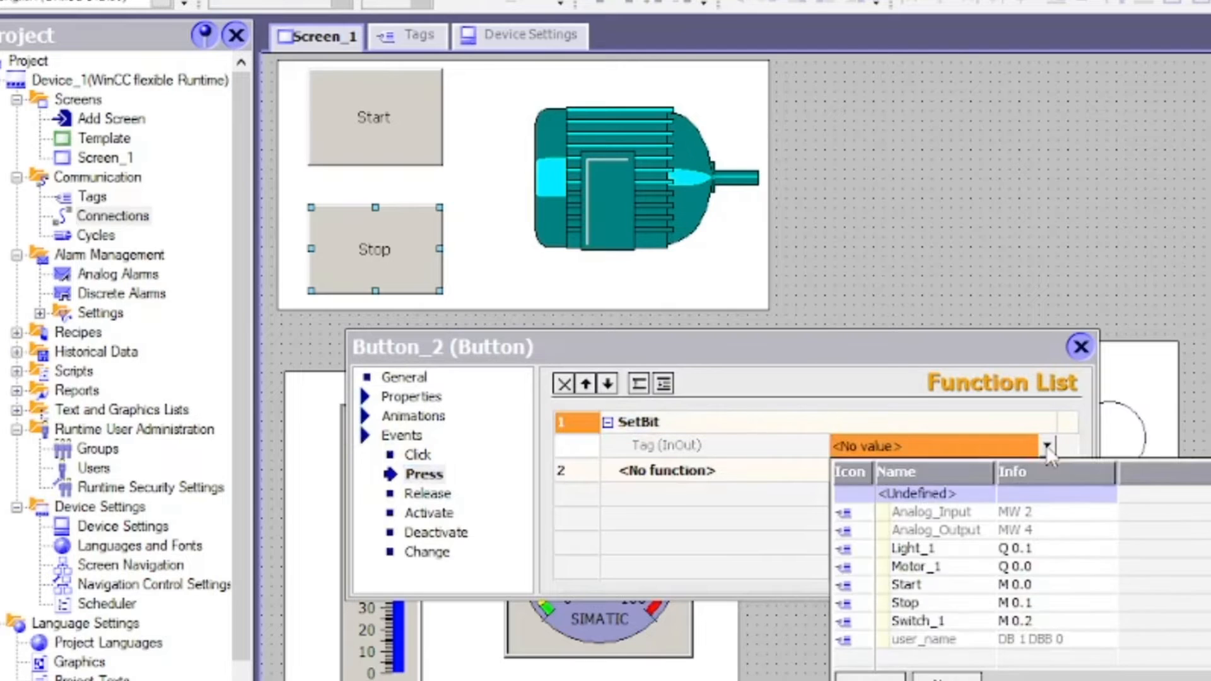
left_click(908, 603)
Make its Release event run ResetBit on the Stop tag
left_click(427, 494)
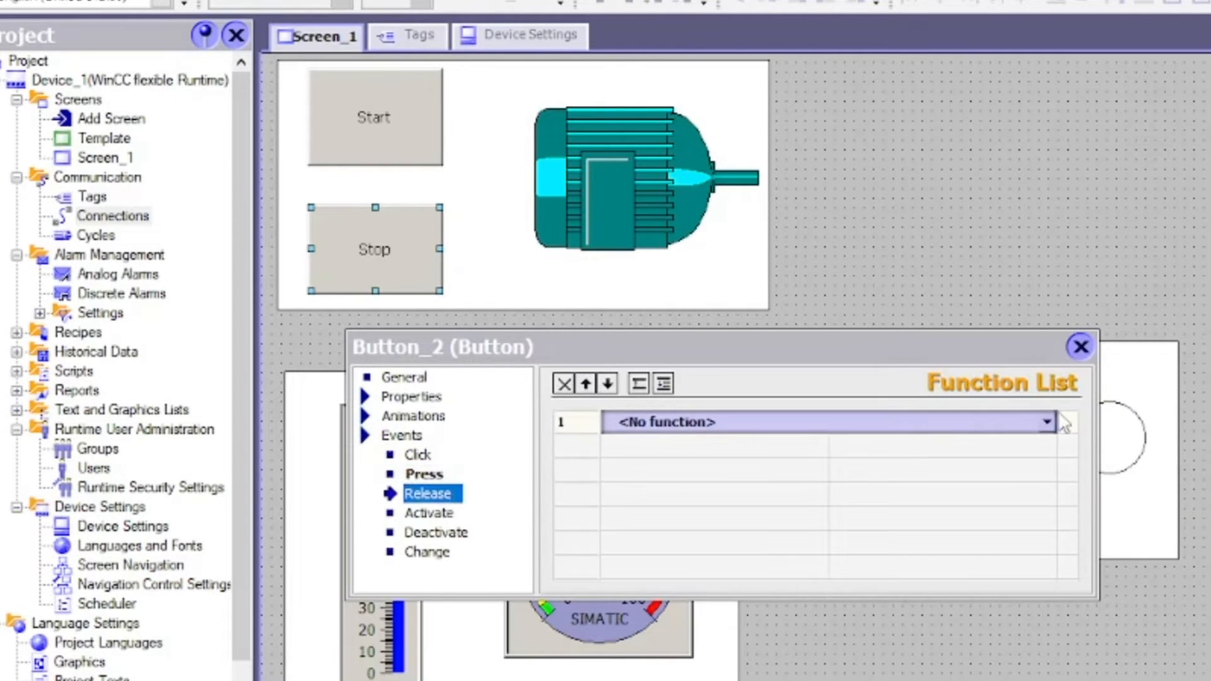
left_click(1047, 424)
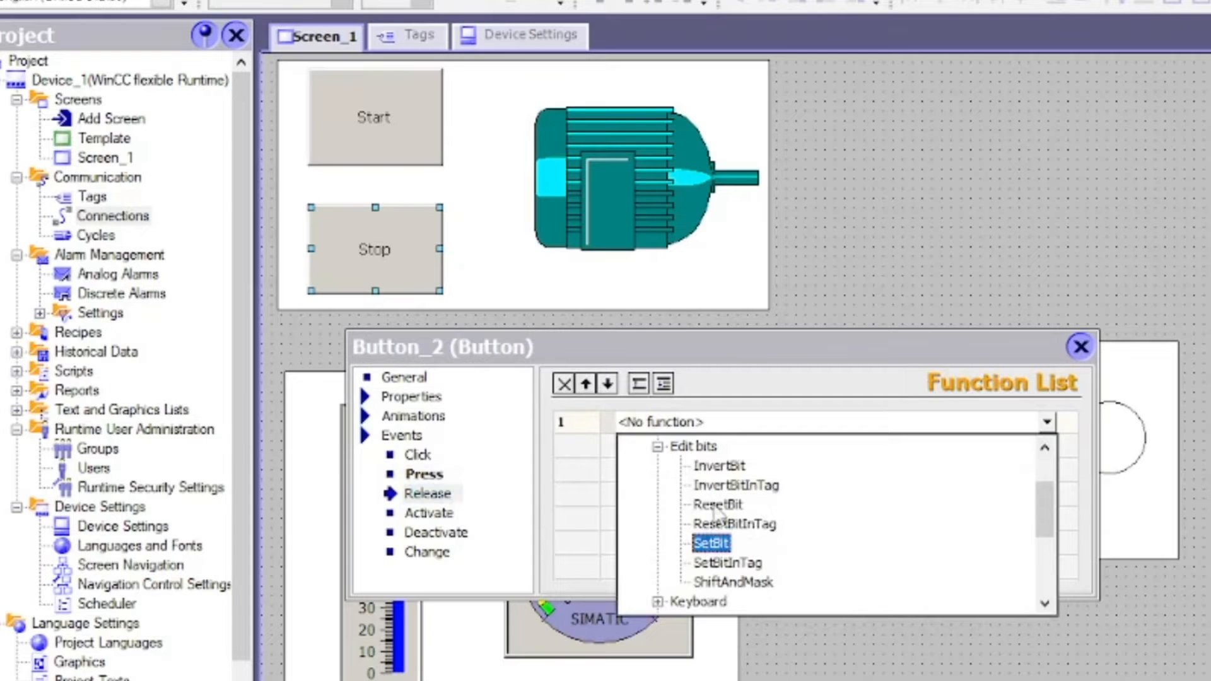
left_click(718, 505)
left_click(1048, 446)
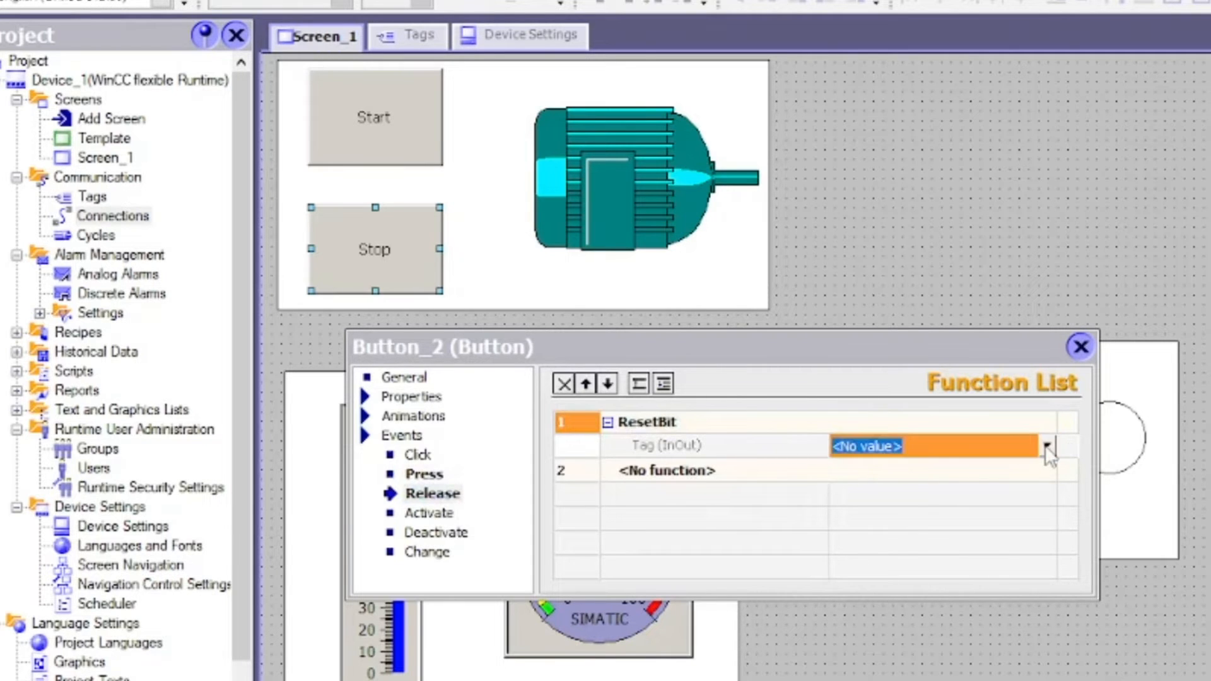
left_click(913, 607)
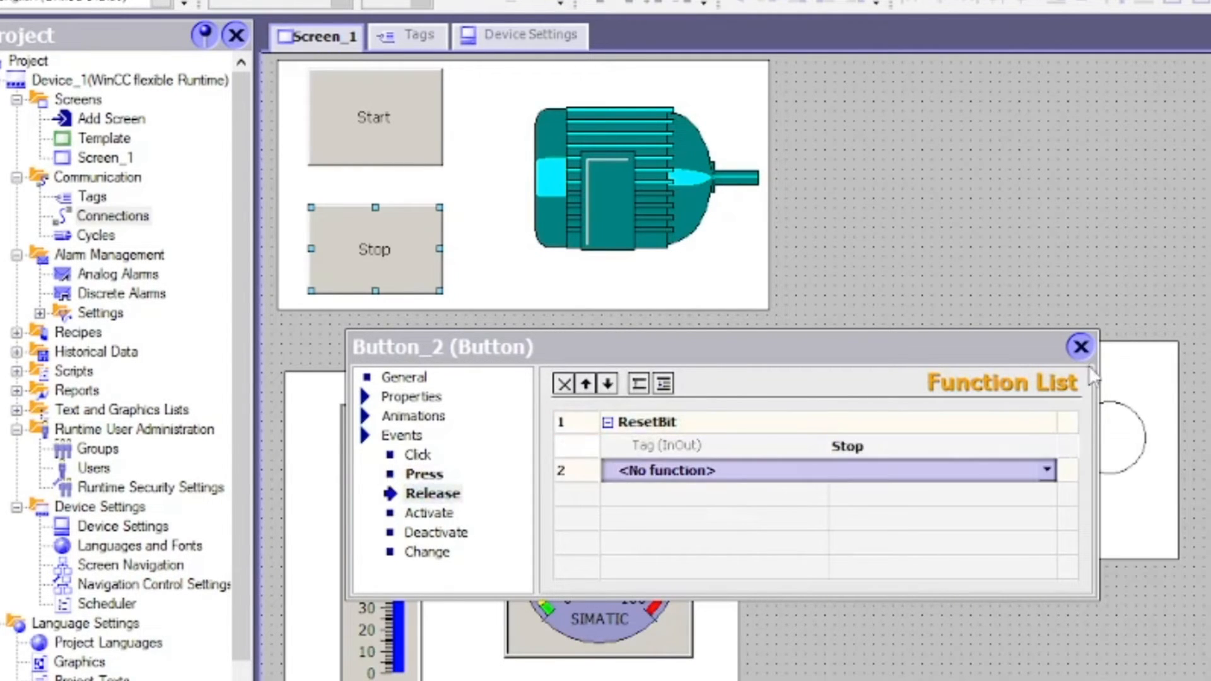
left_click(1082, 347)
double_click(616, 195)
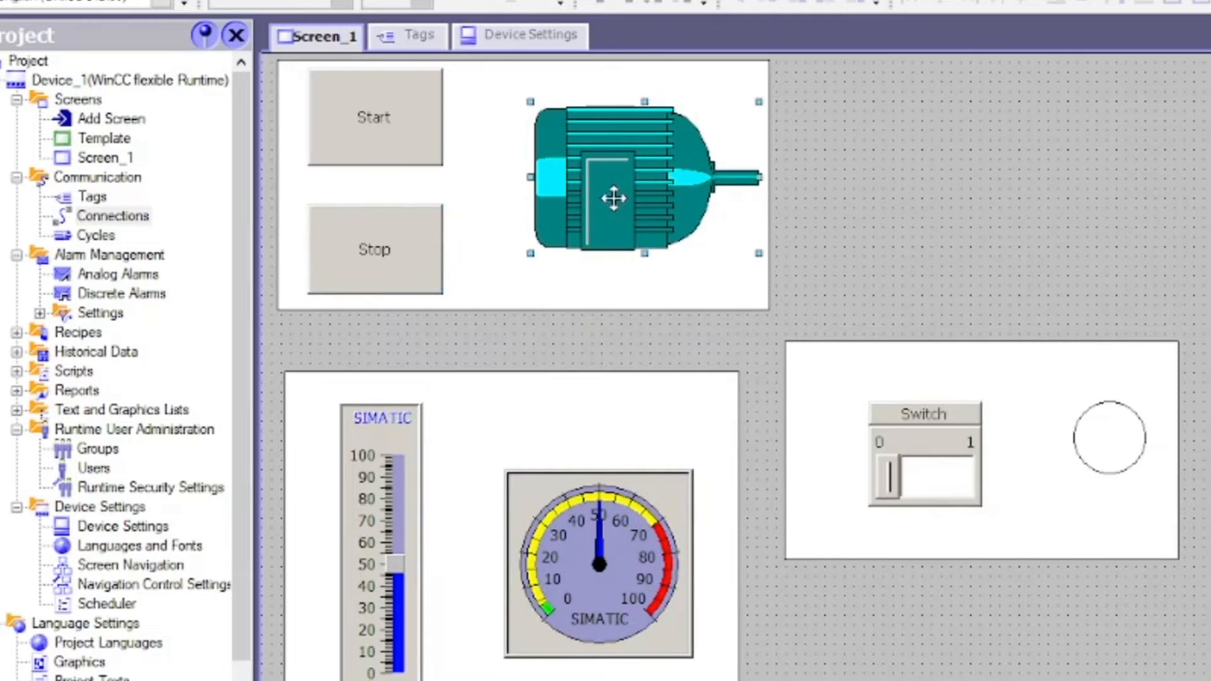
Drive the motor's Appearance animation from the Motor_1 tag, type Bit, with value rows 0 and 1
left_click(421, 417)
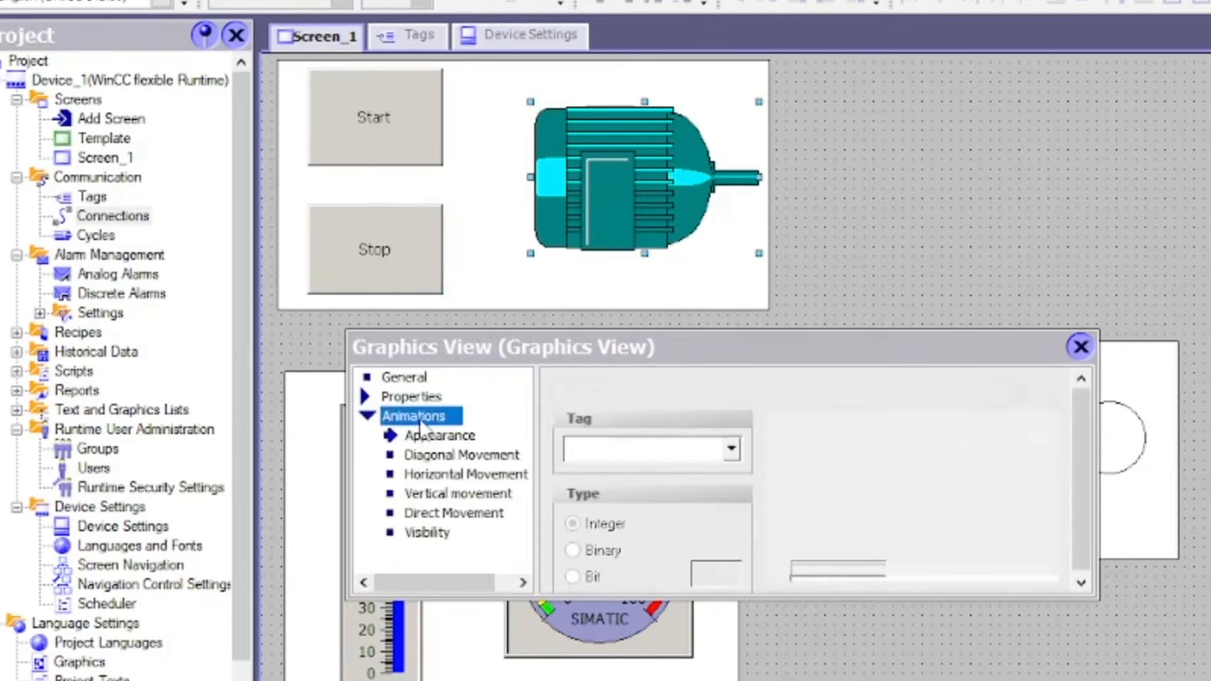
left_click(441, 437)
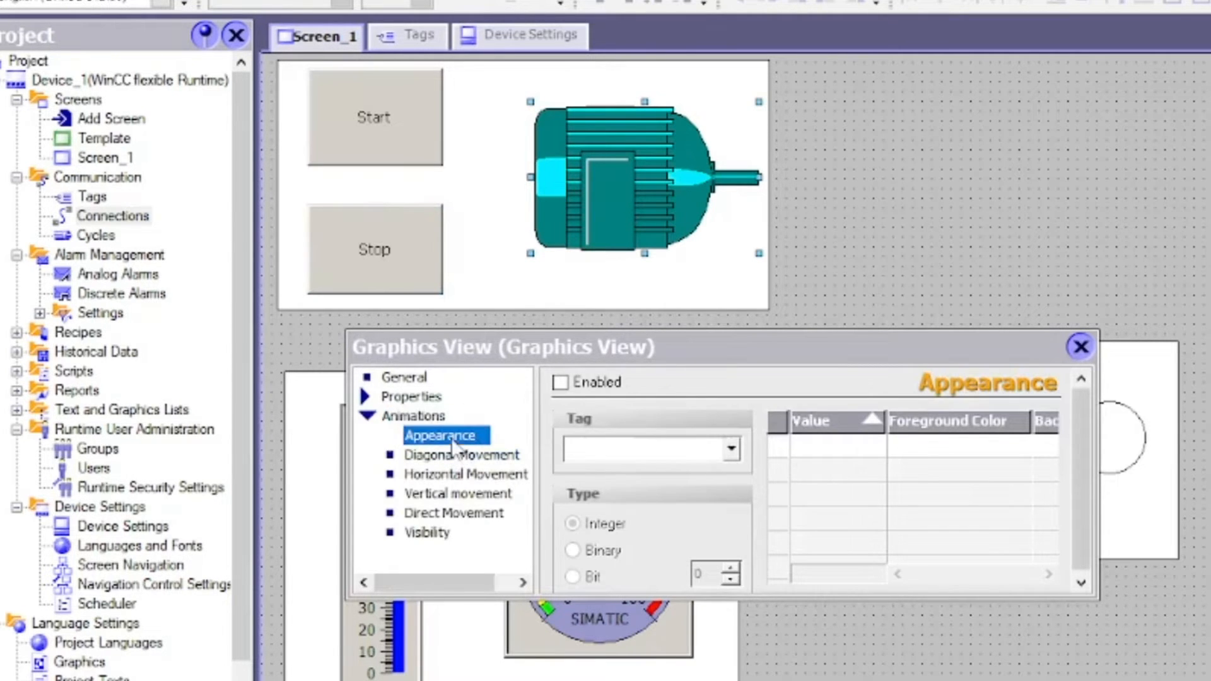
left_click(730, 449)
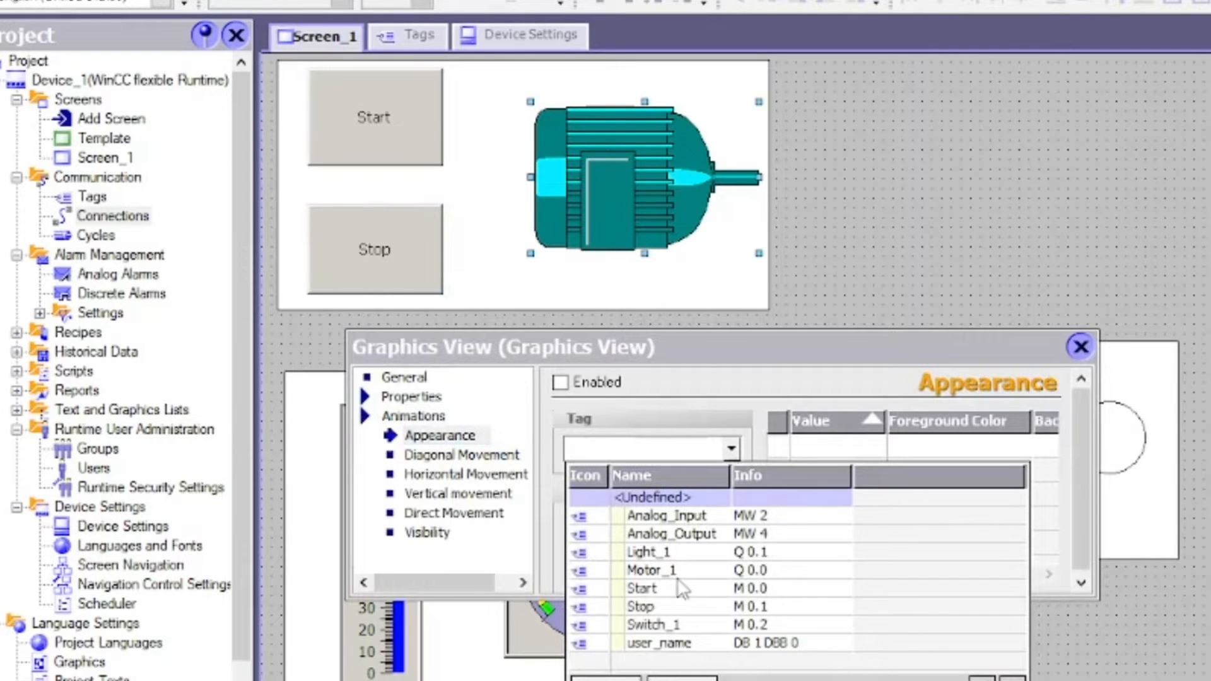
left_click(642, 573)
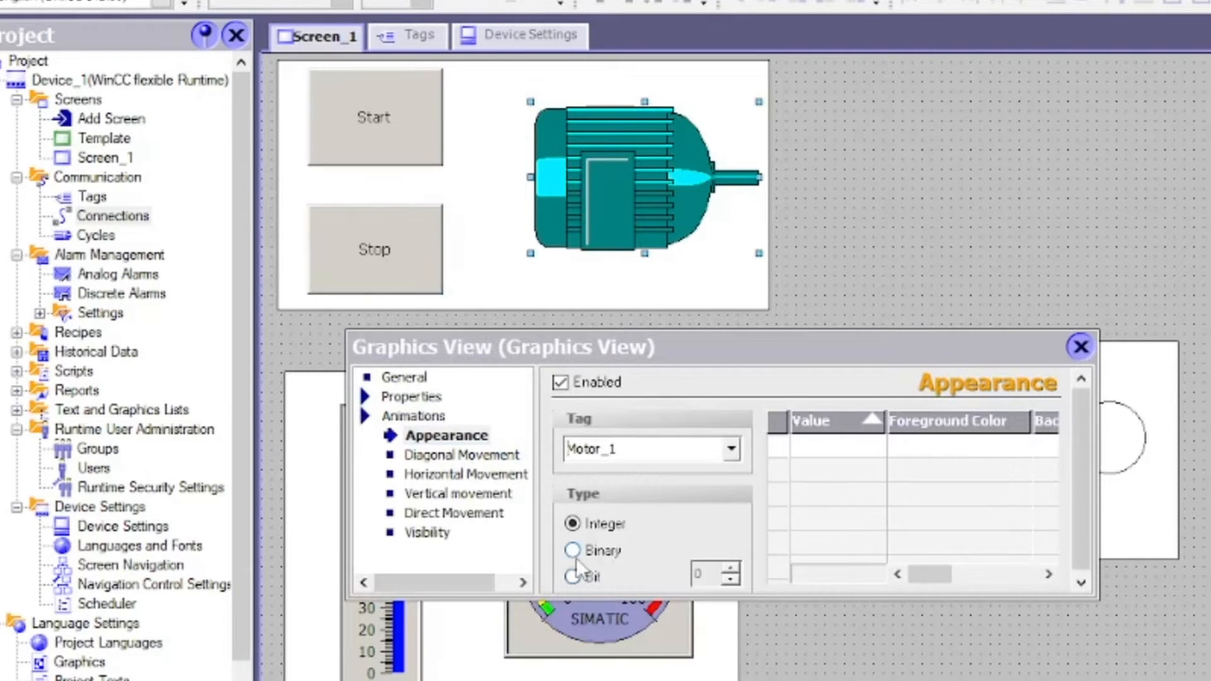
left_click(572, 577)
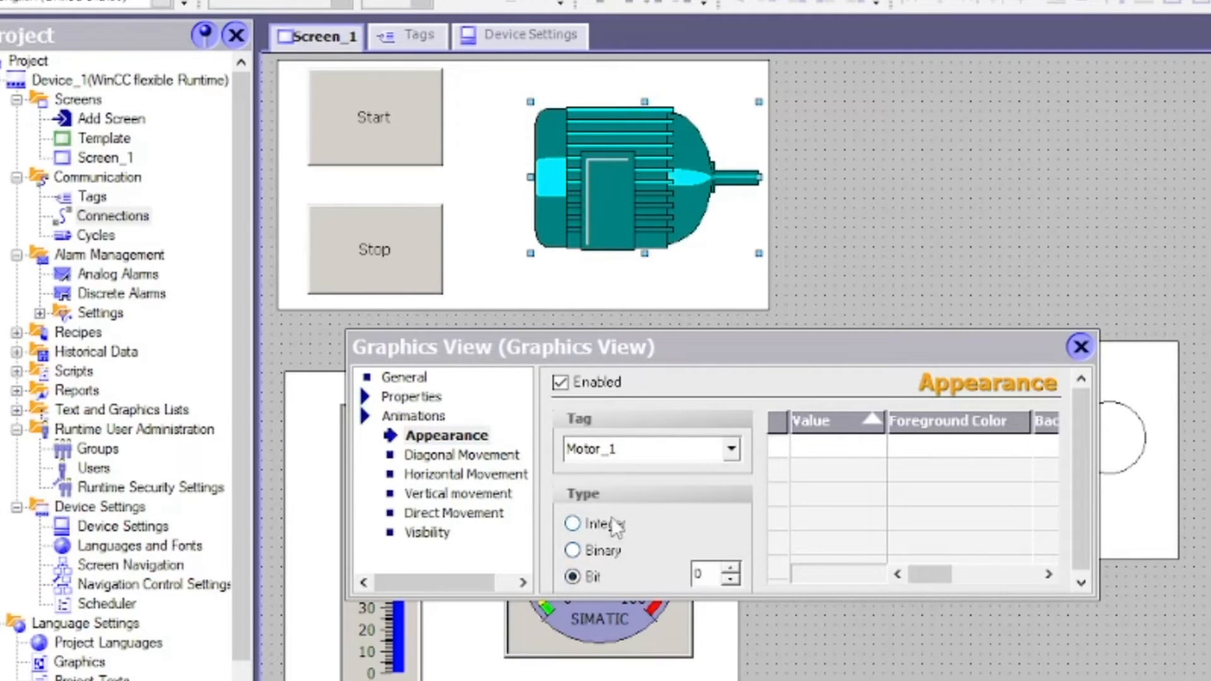
left_click(777, 448)
left_click(777, 468)
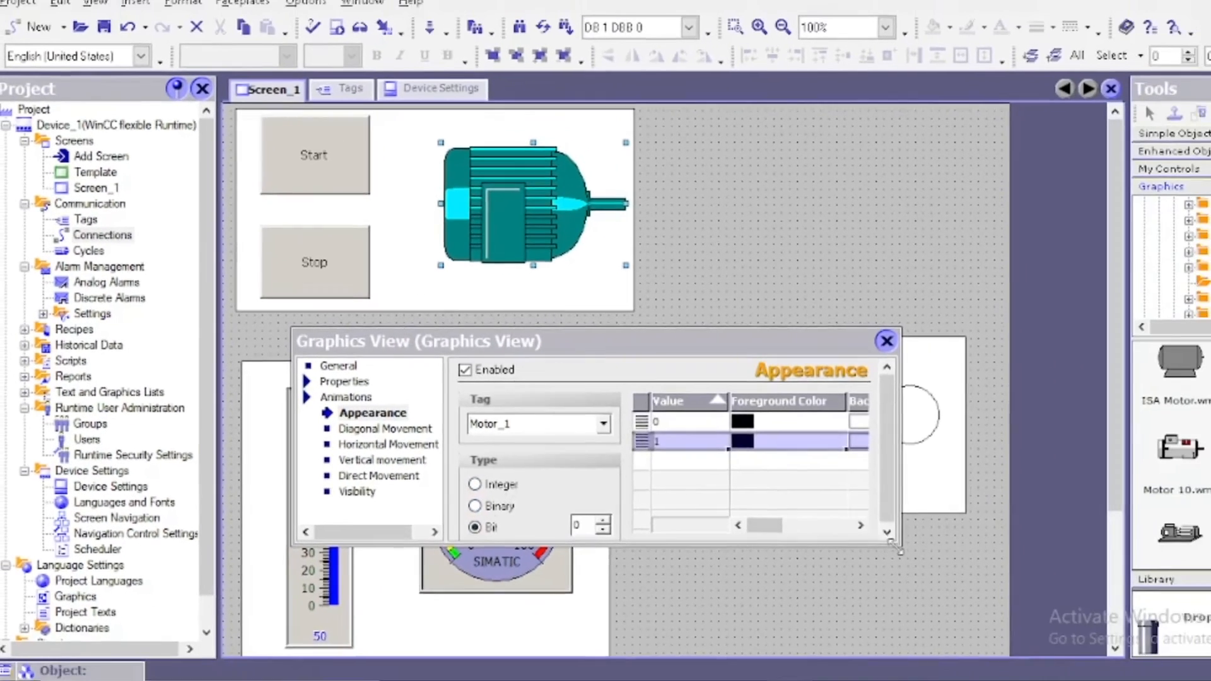
Give value 1 a green background with Flashing Yes, then close the motor's animation settings
left_click_drag(899, 551, 1046, 593)
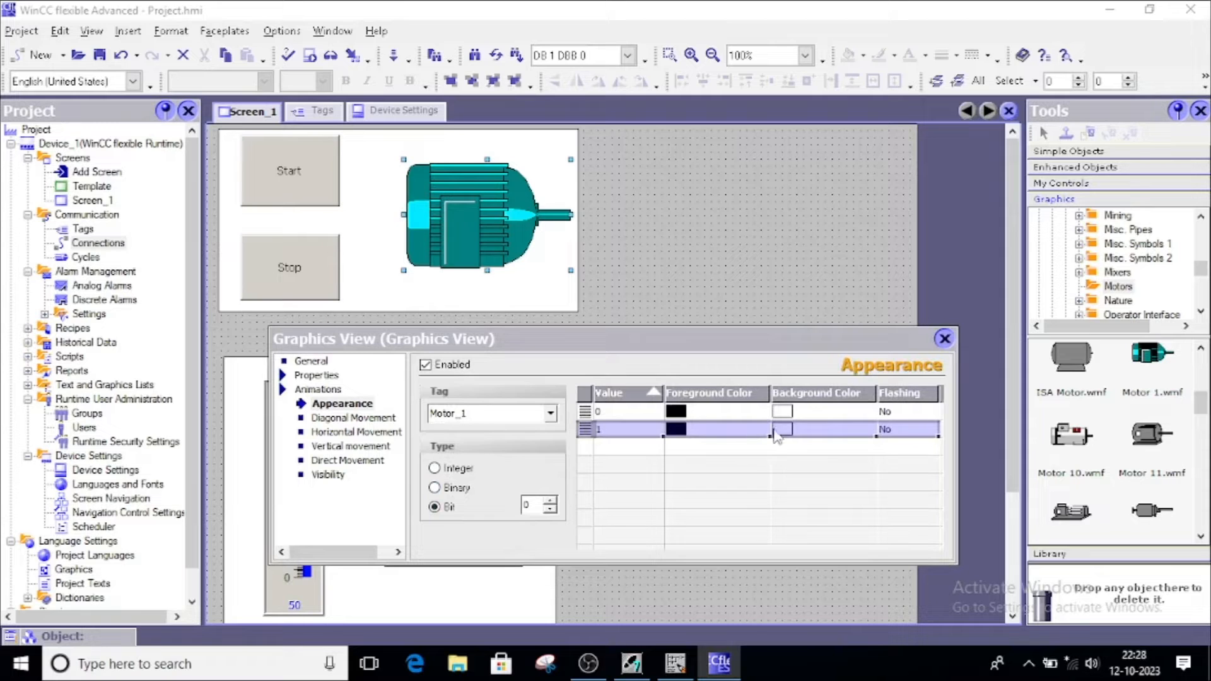
left_click(901, 434)
left_click(932, 430)
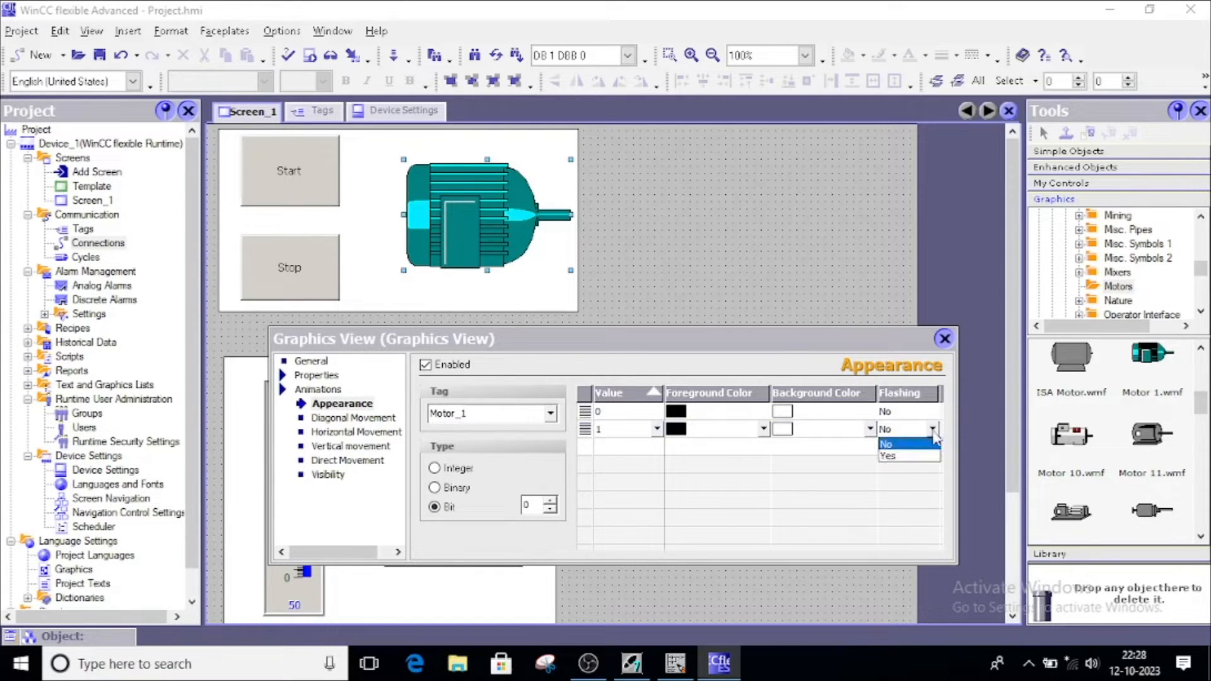
left_click(893, 457)
left_click(841, 431)
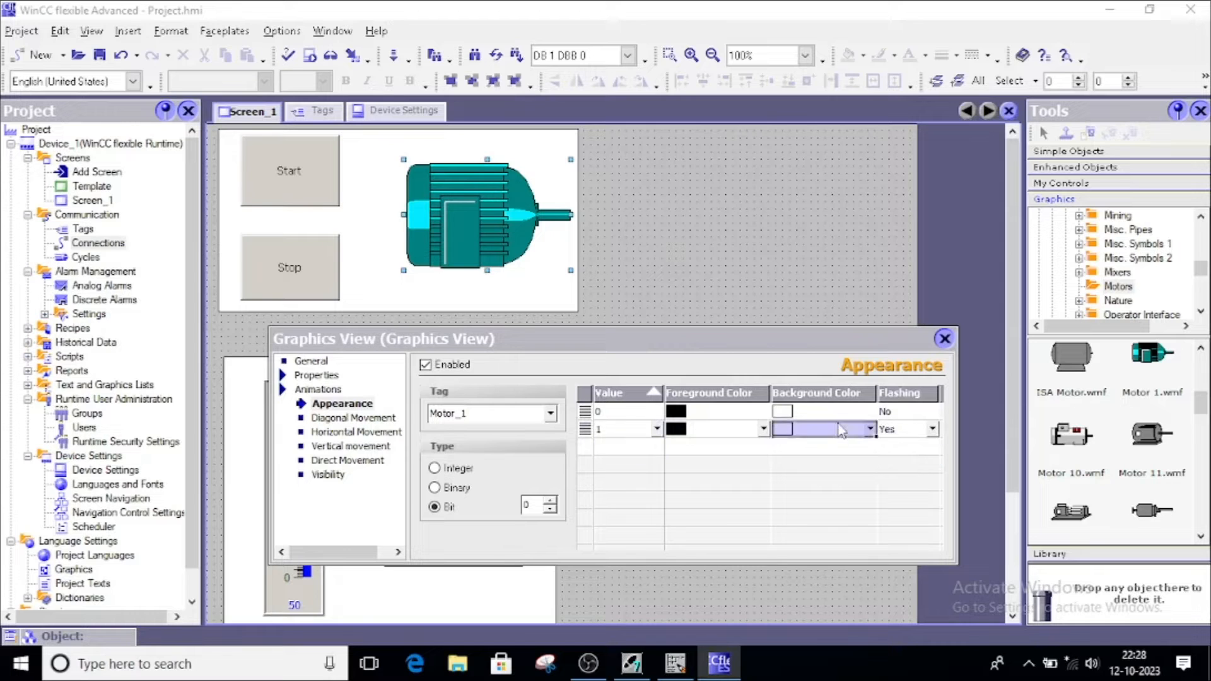
left_click(875, 429)
left_click(822, 494)
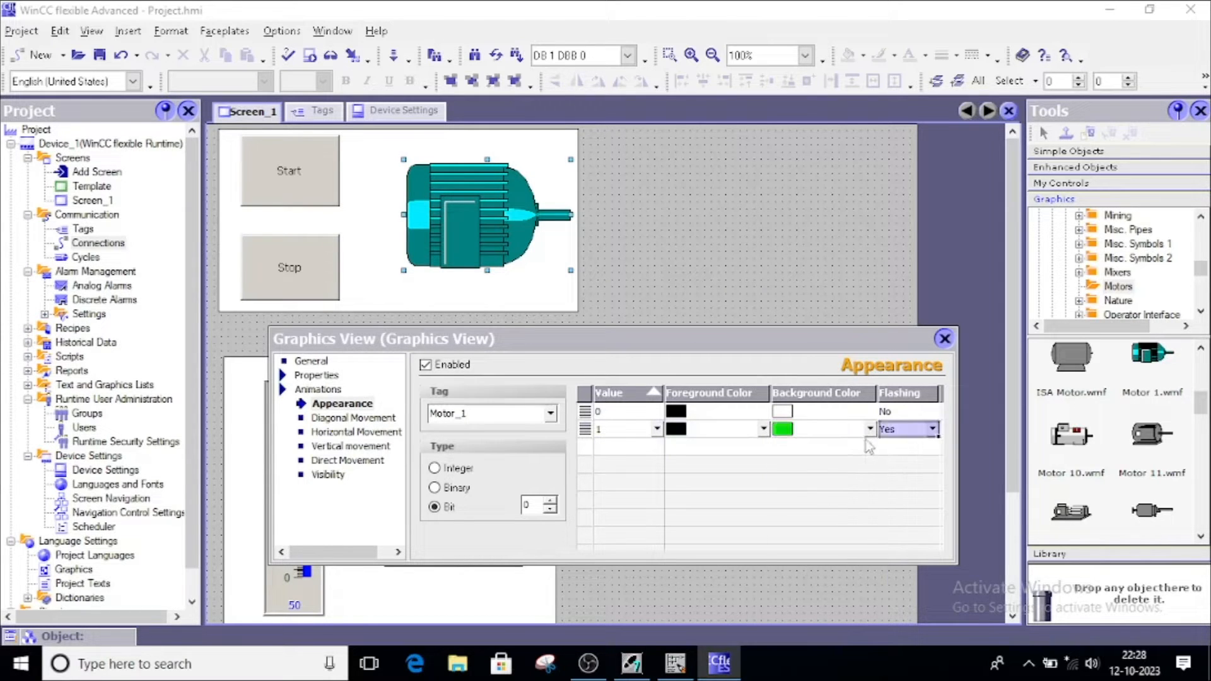
left_click(601, 431)
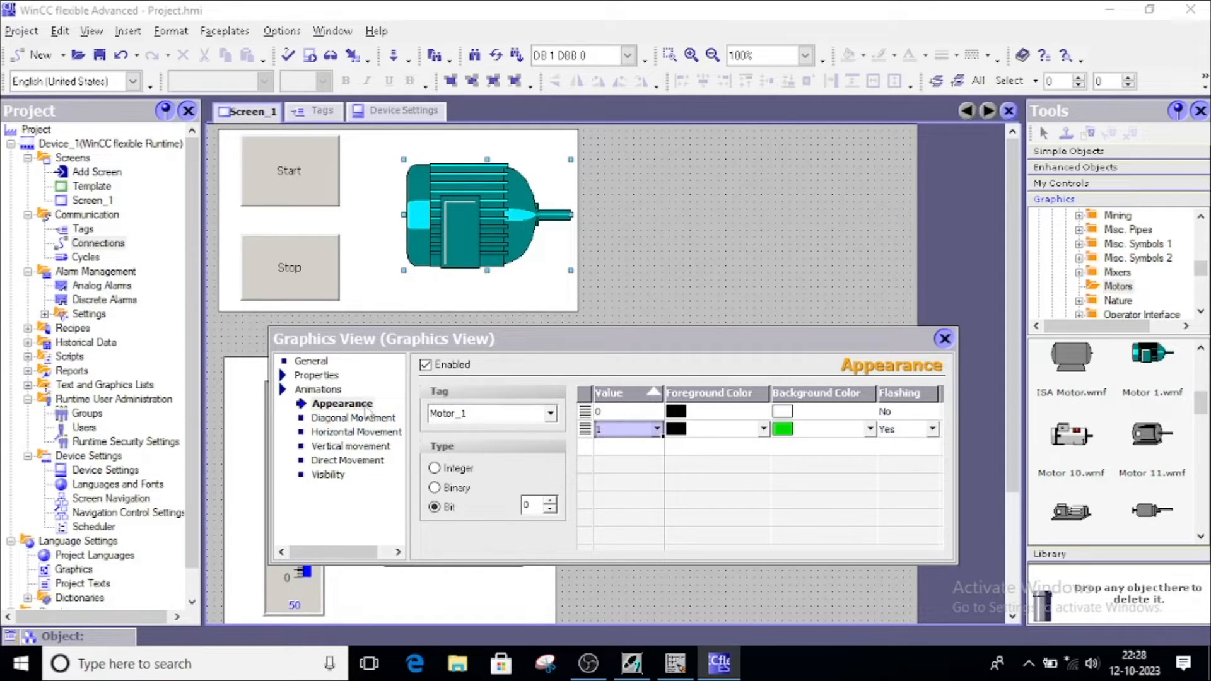
left_click(609, 431)
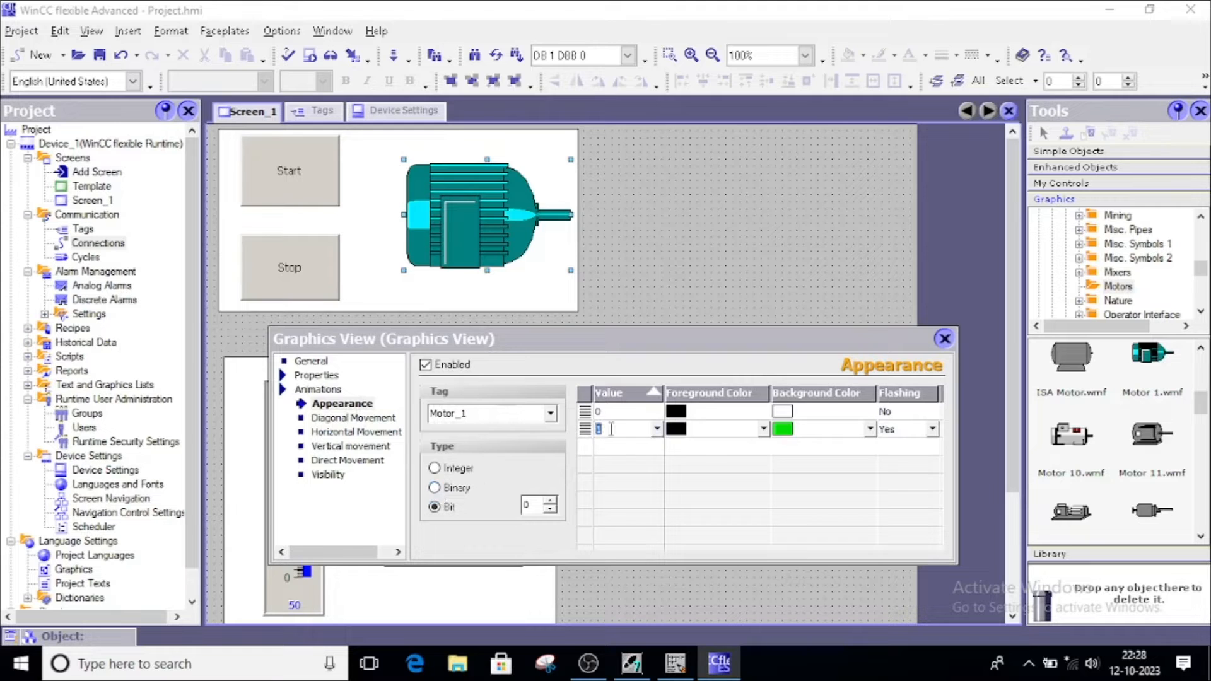
left_click(814, 434)
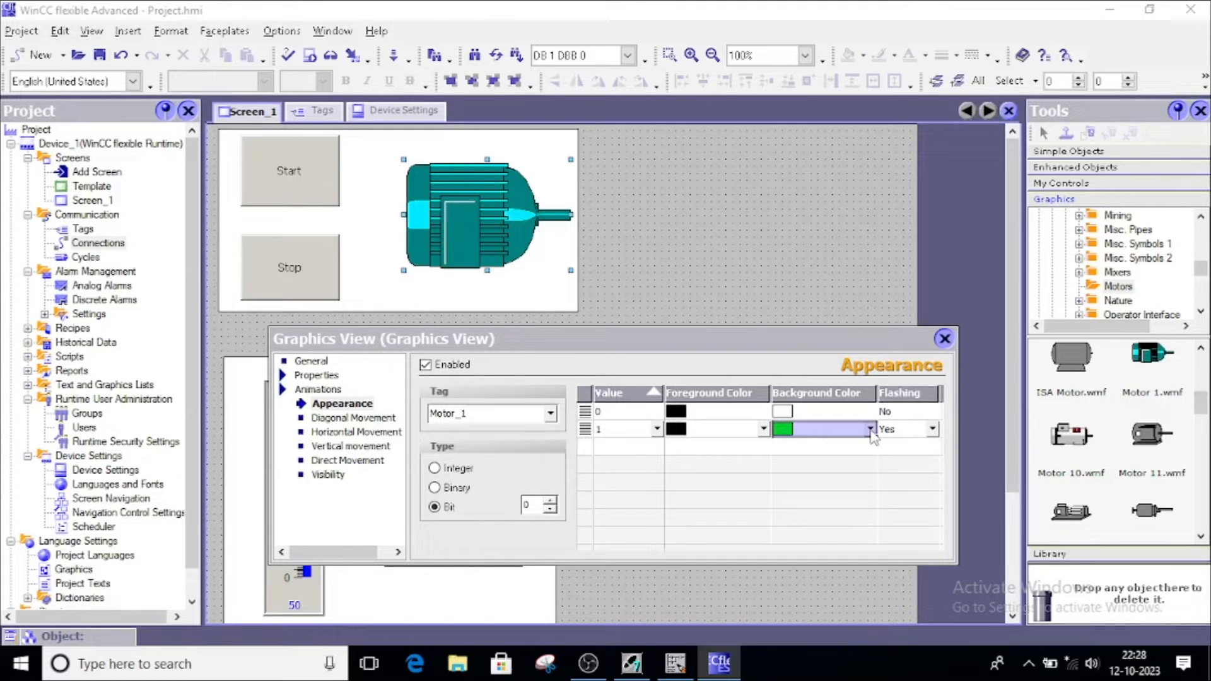
left_click(902, 436)
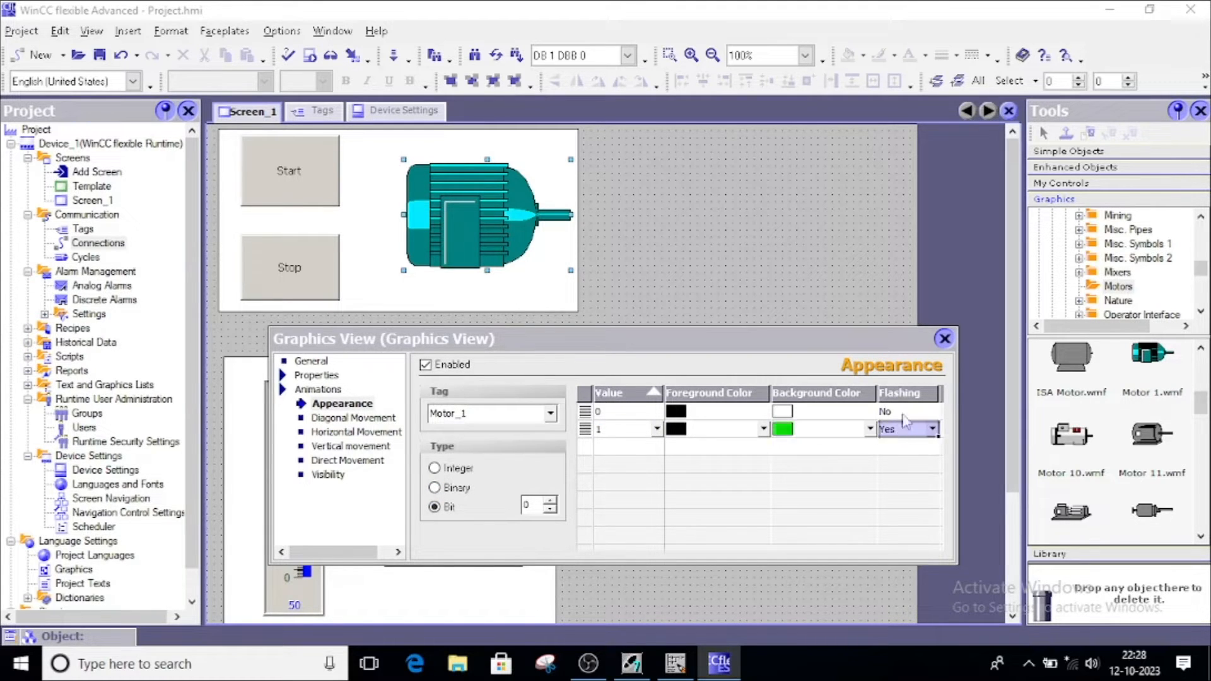
left_click(946, 339)
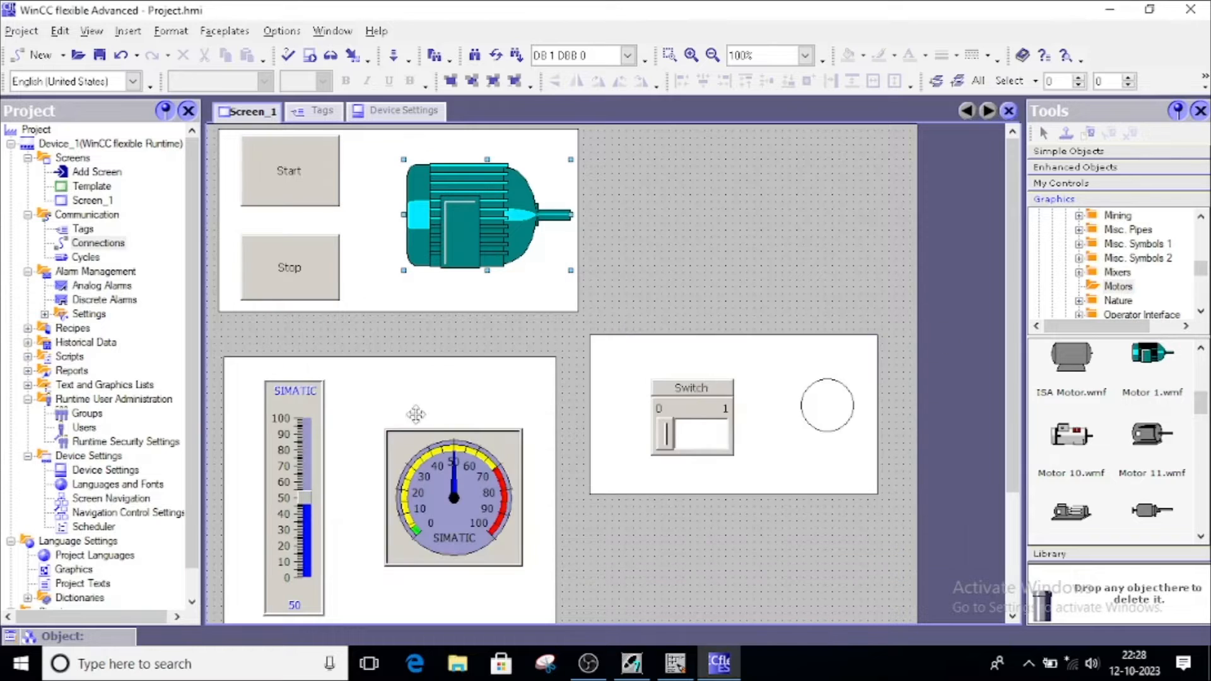
Bind the slider's process tag to Analog_Input
double_click(301, 437)
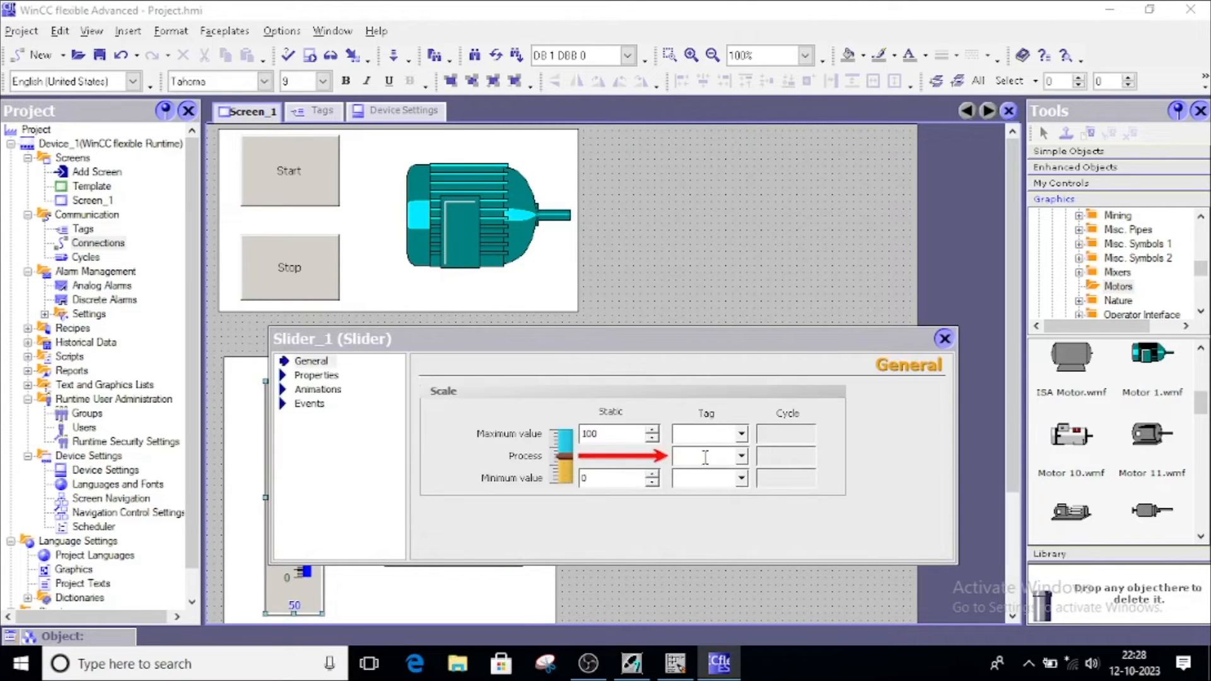
left_click(741, 457)
left_click(750, 505)
left_click(944, 338)
Set the gauge's unit to m/s and bind it to the Analog_Output tag
double_click(451, 497)
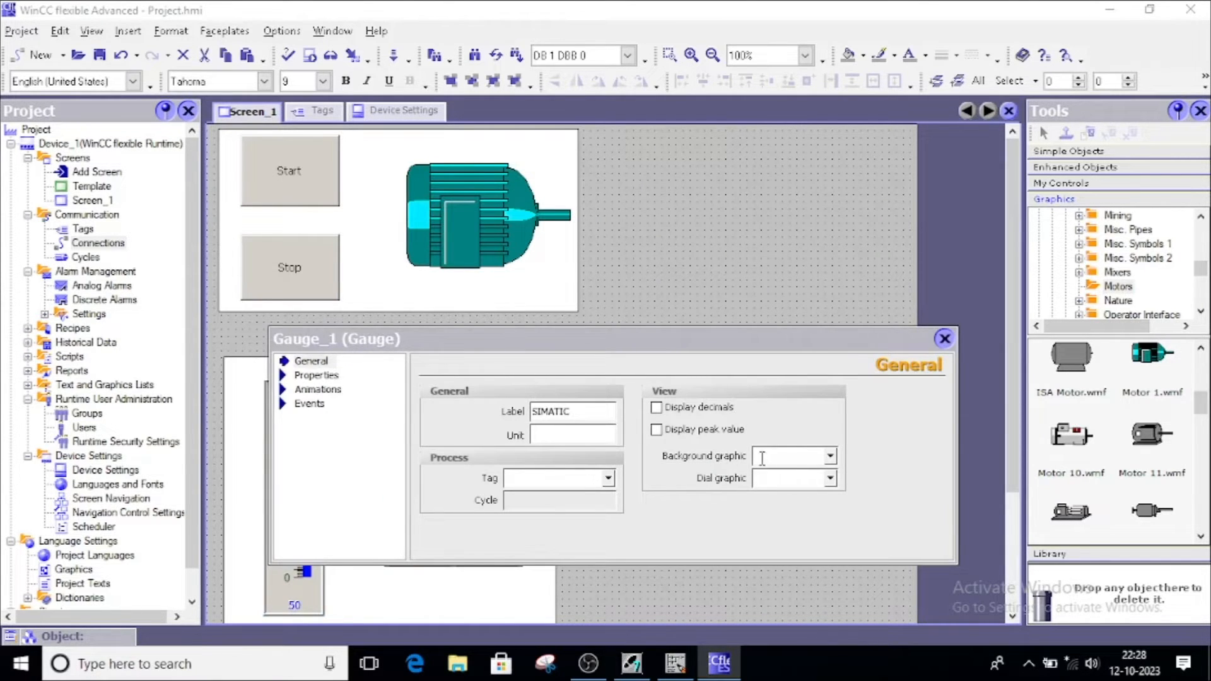
left_click(566, 434)
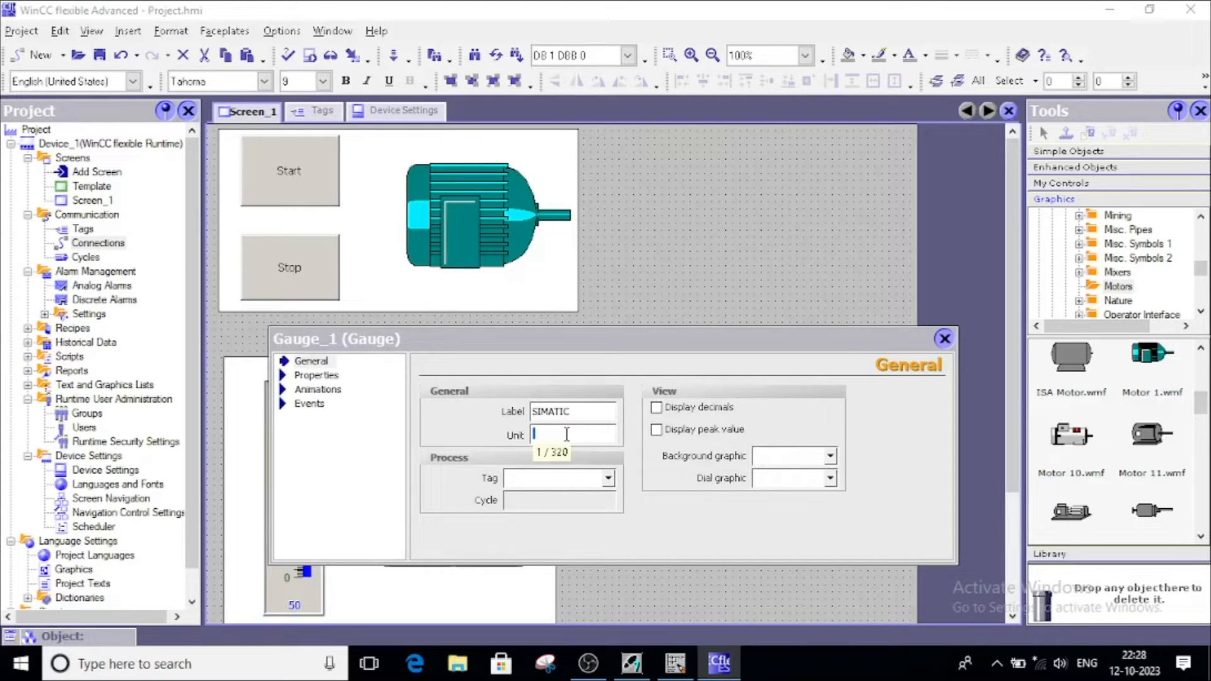
type("m/s")
left_click(609, 479)
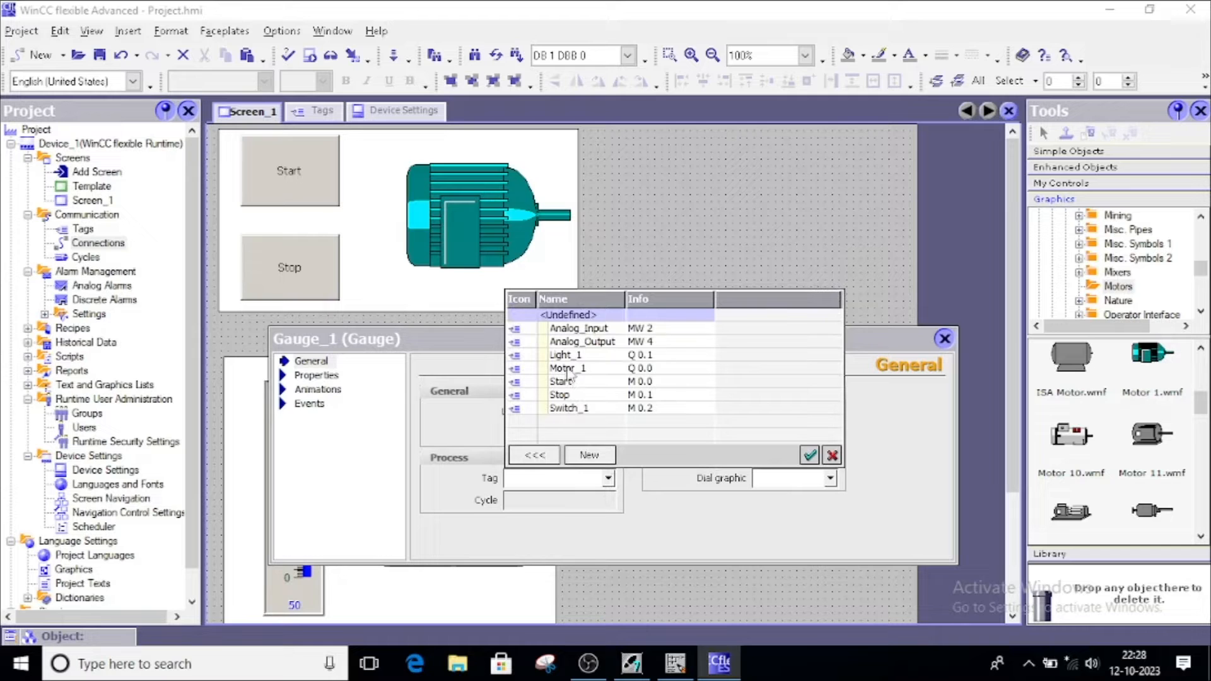
left_click(573, 342)
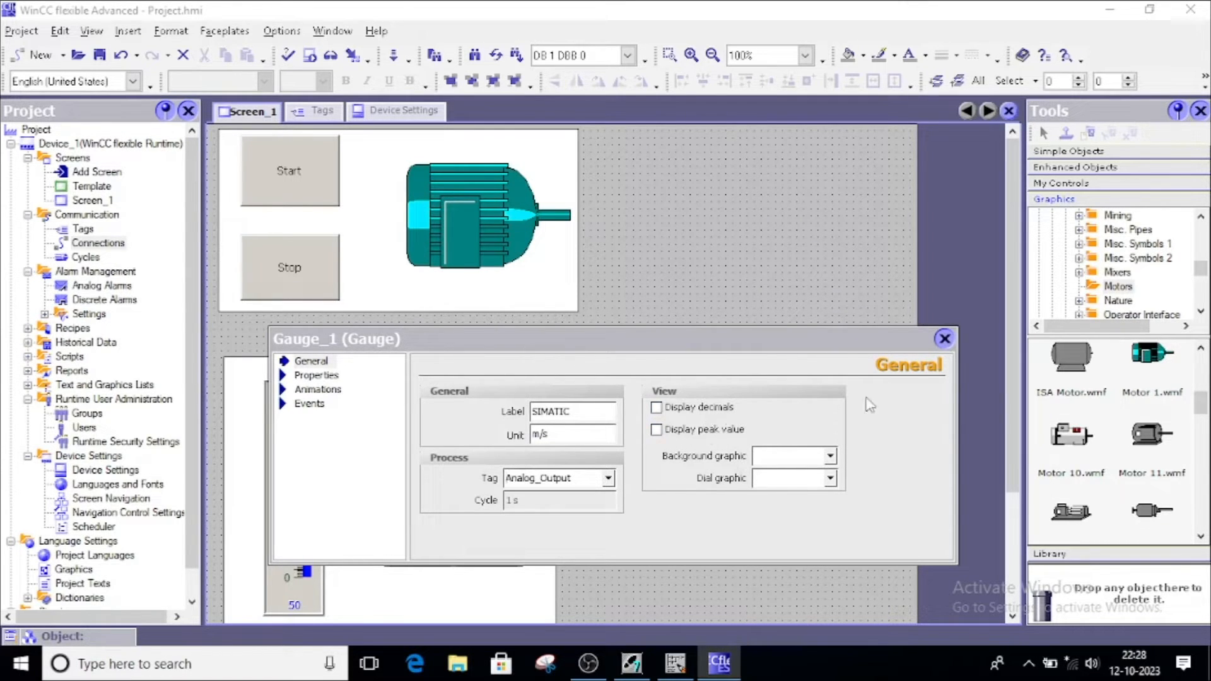
left_click(946, 341)
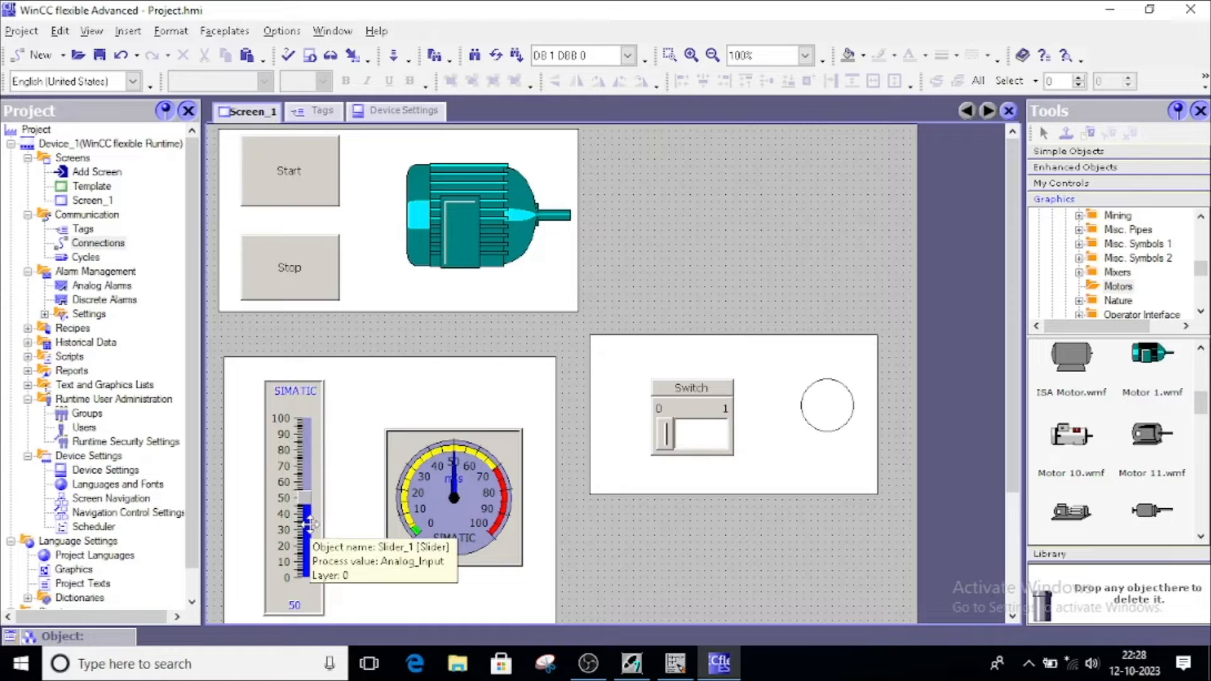
Bind the switch to the Switch_1 tag and close its properties
double_click(492, 445)
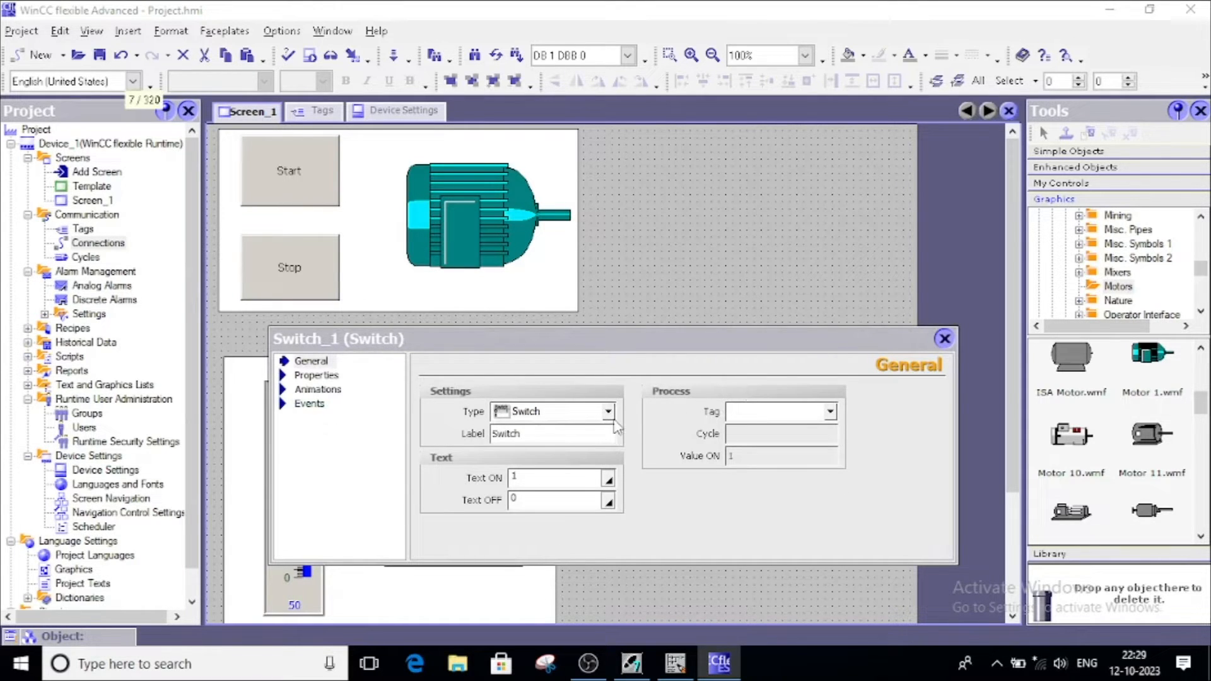
left_click(558, 433)
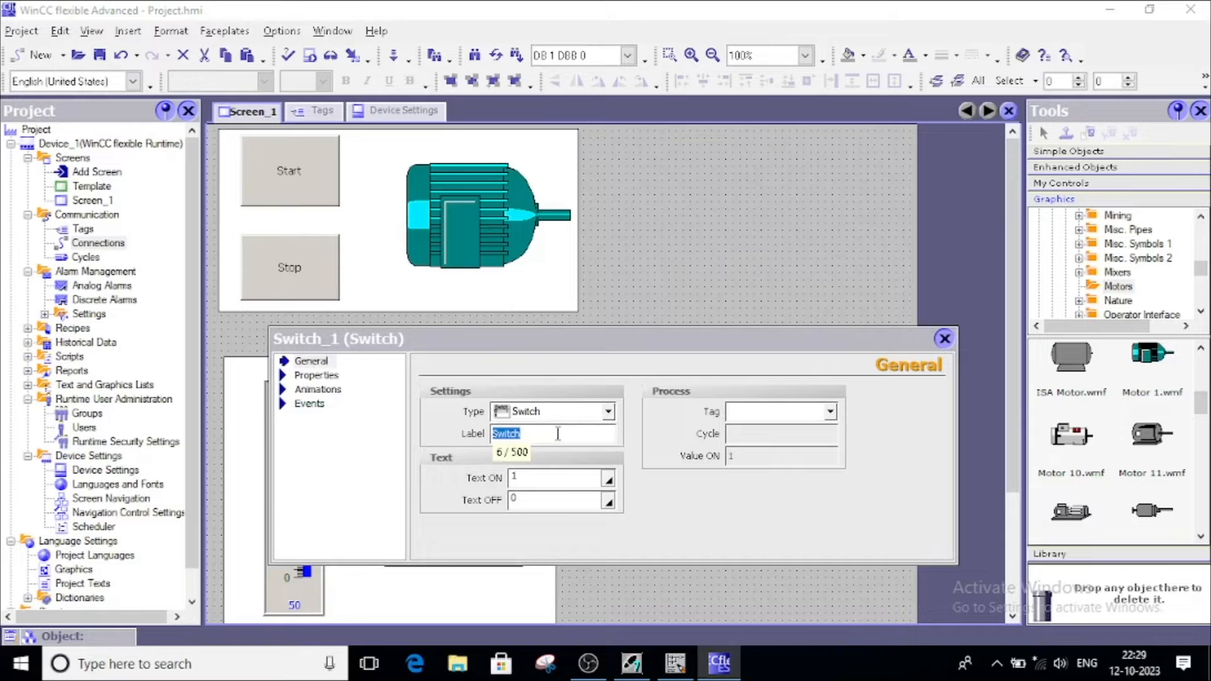
left_click(830, 414)
left_click(789, 542)
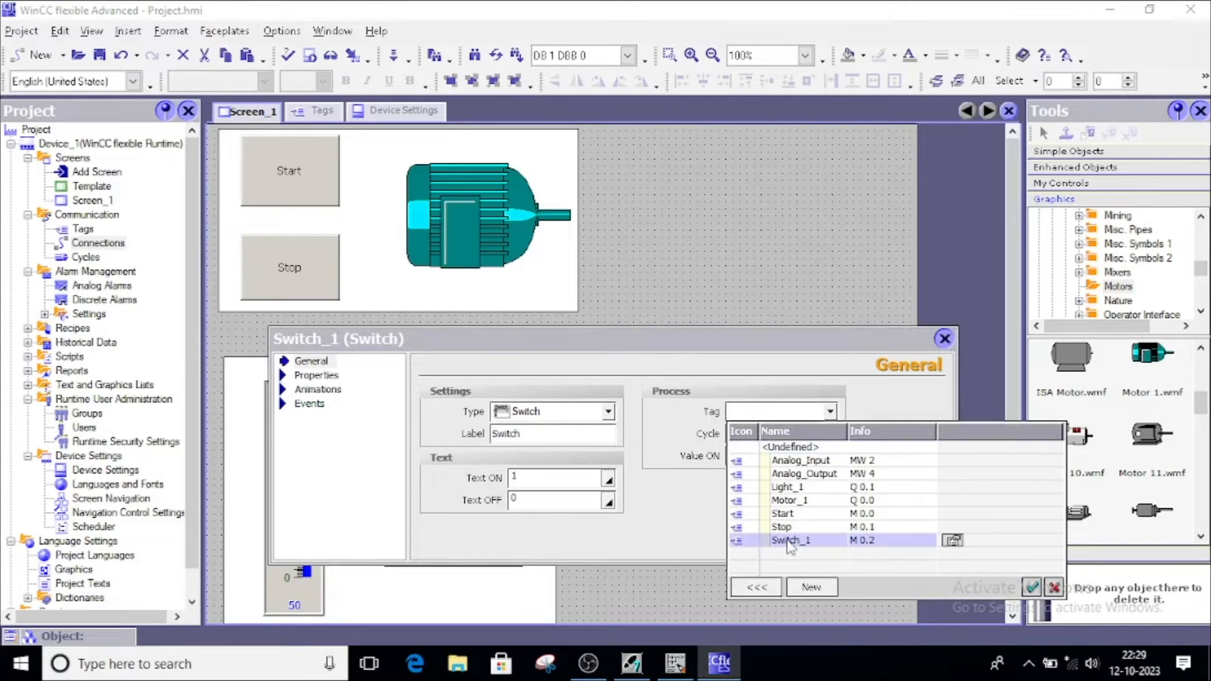
left_click(789, 541)
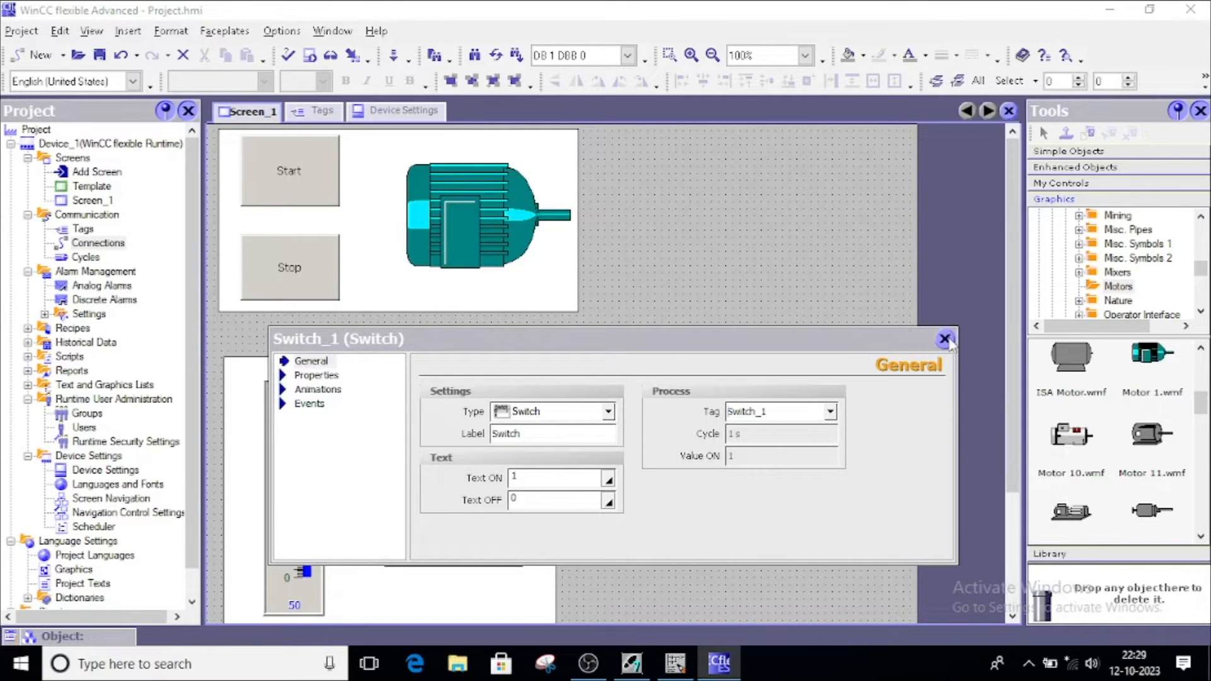
left_click(945, 340)
left_click(833, 399)
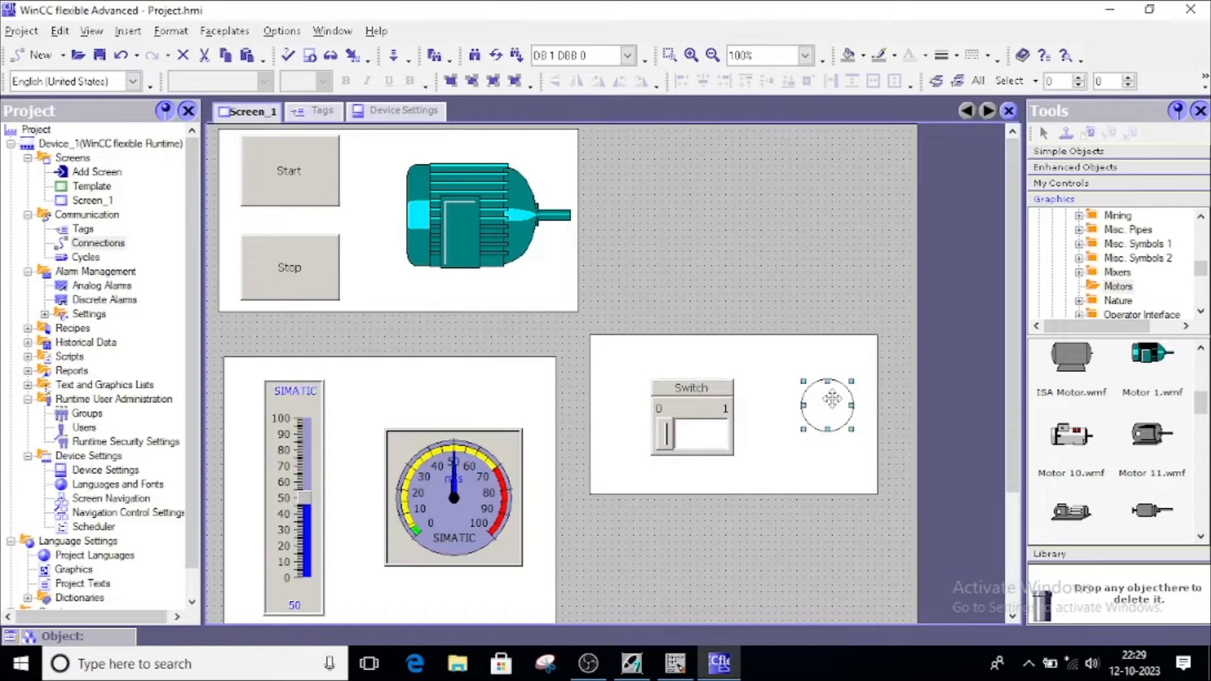
Animate the circle's Appearance with the Light_1 tag as a Bit, adding values 0 and 1
double_click(833, 399)
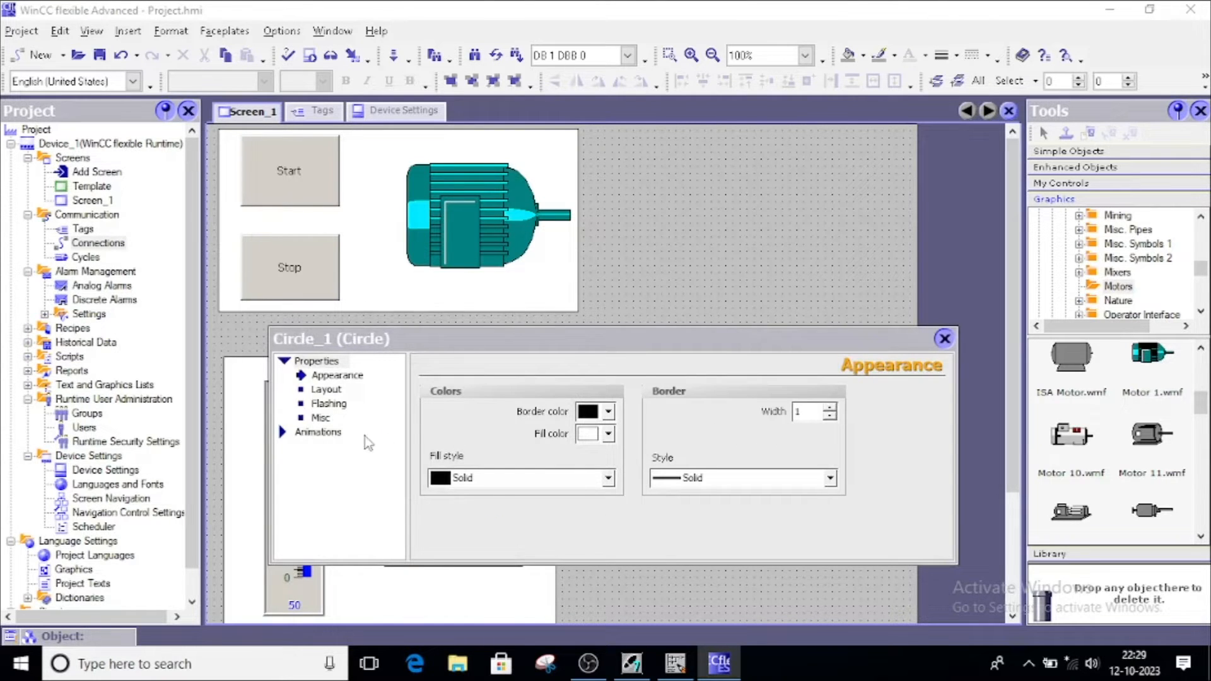
left_click(317, 432)
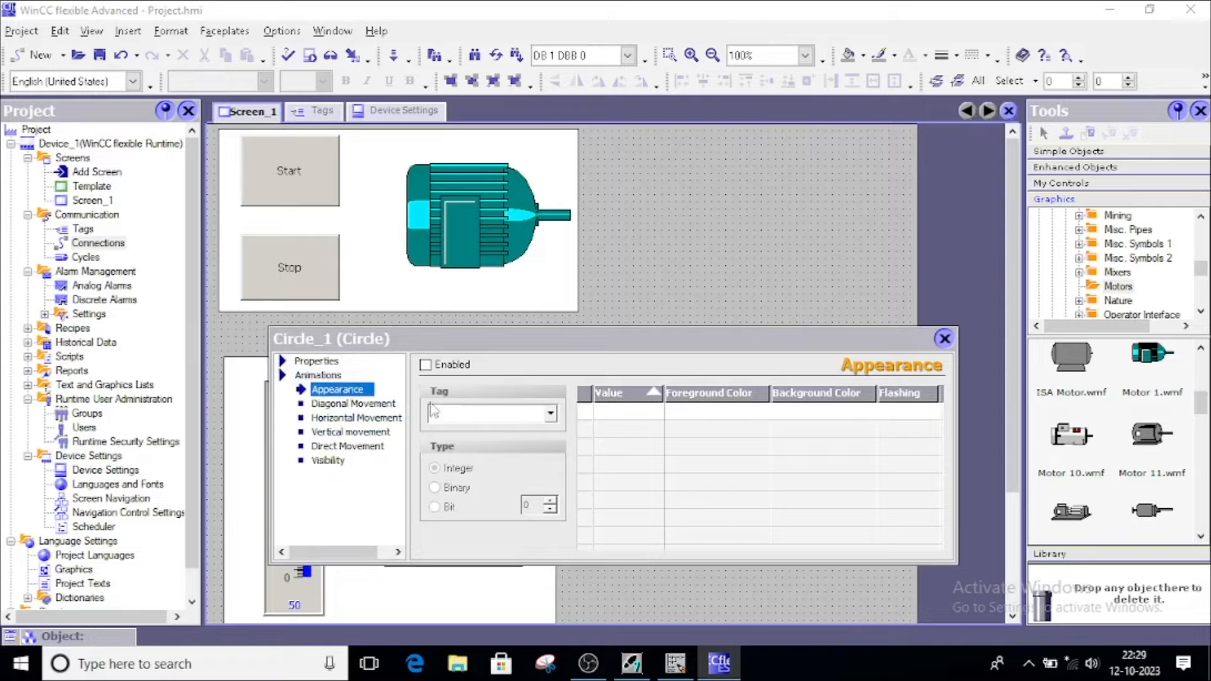
left_click(551, 414)
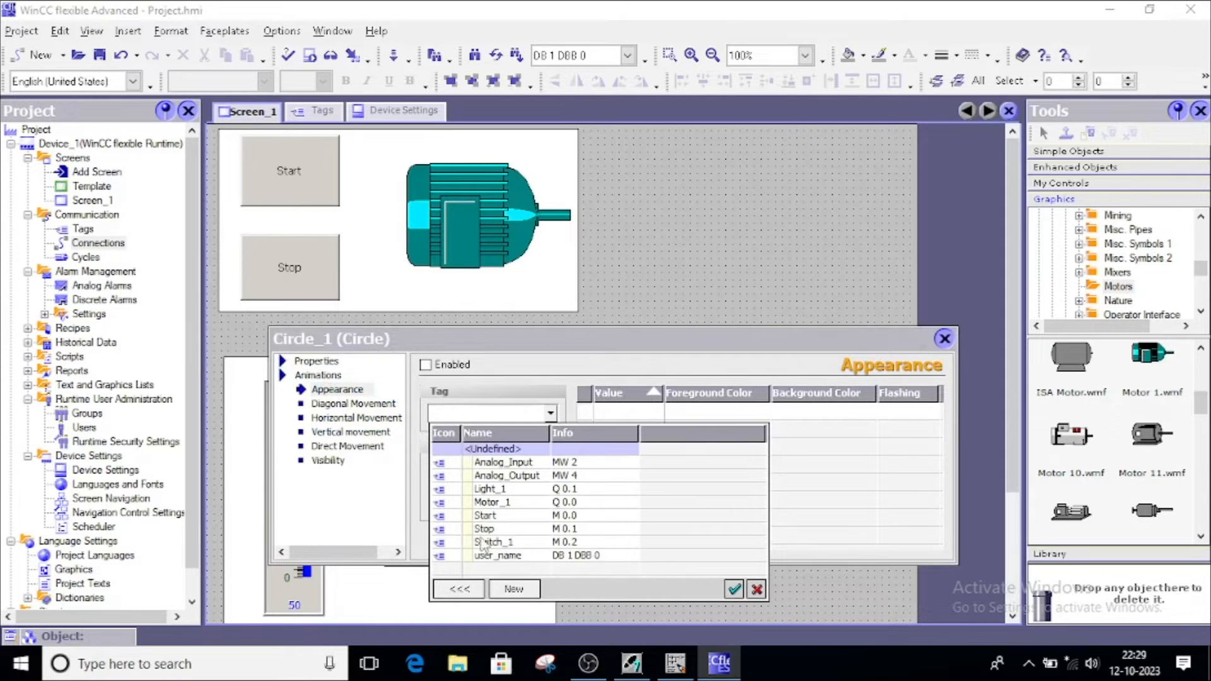
left_click(490, 489)
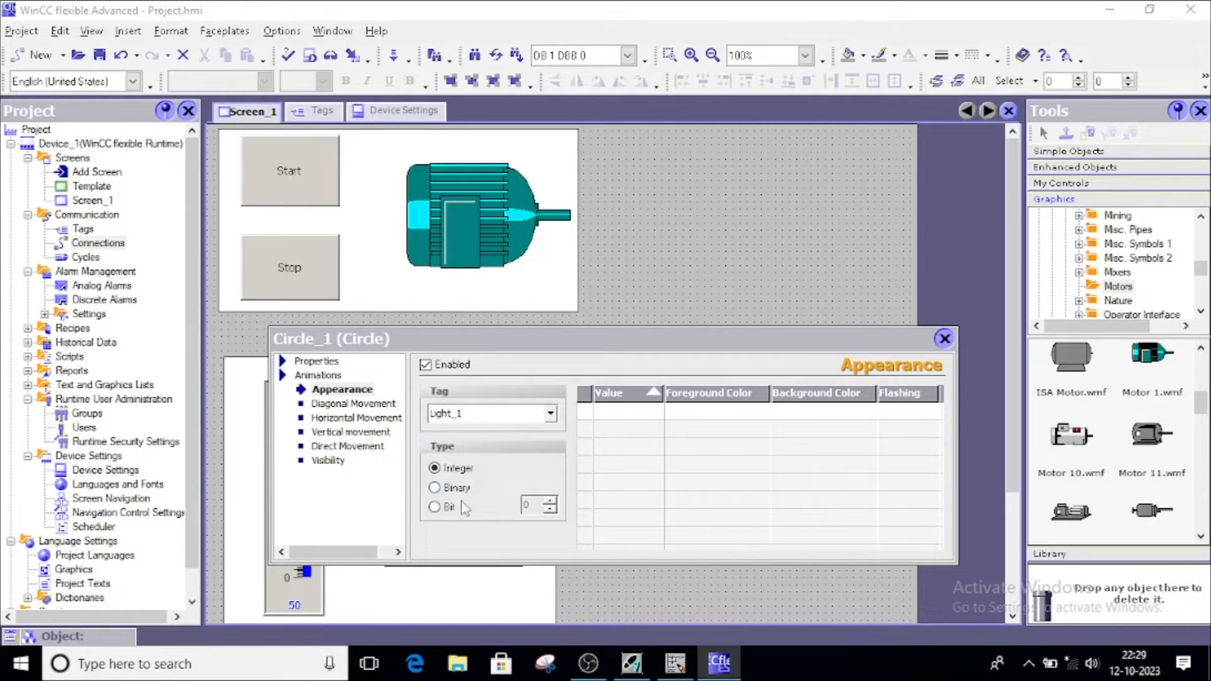
left_click(435, 508)
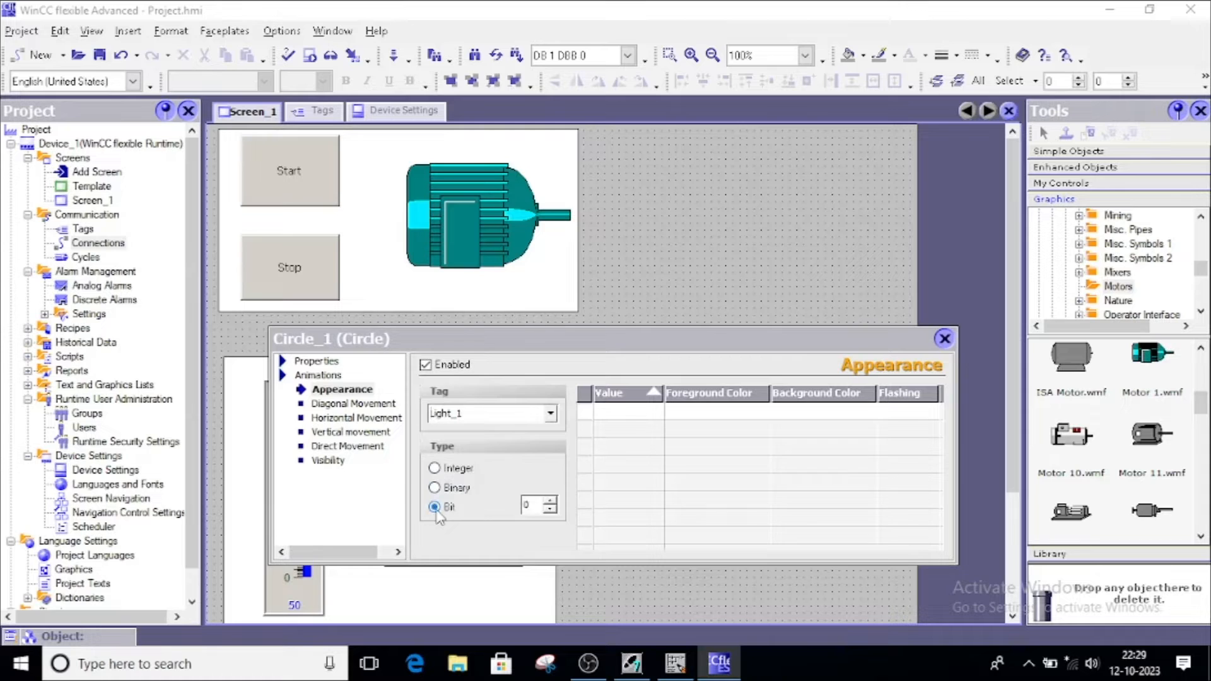
double_click(585, 413)
double_click(582, 431)
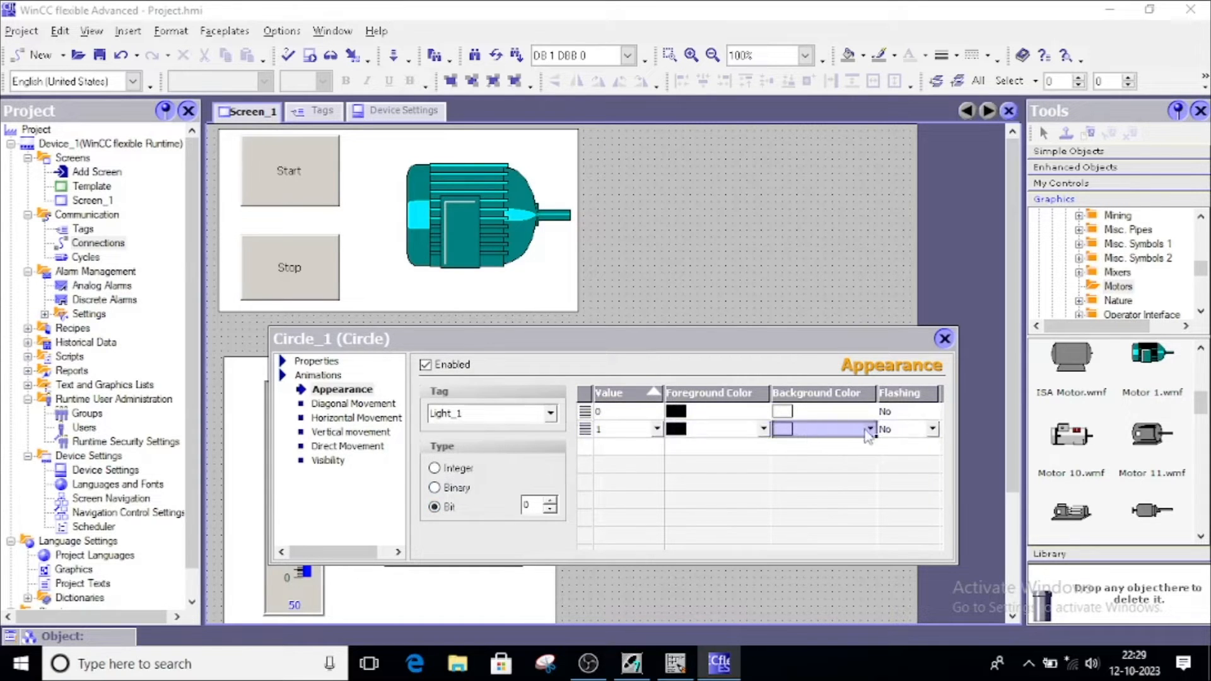
Give value 1 a green background with Flashing No, then close the circle's properties
left_click(869, 431)
left_click(826, 492)
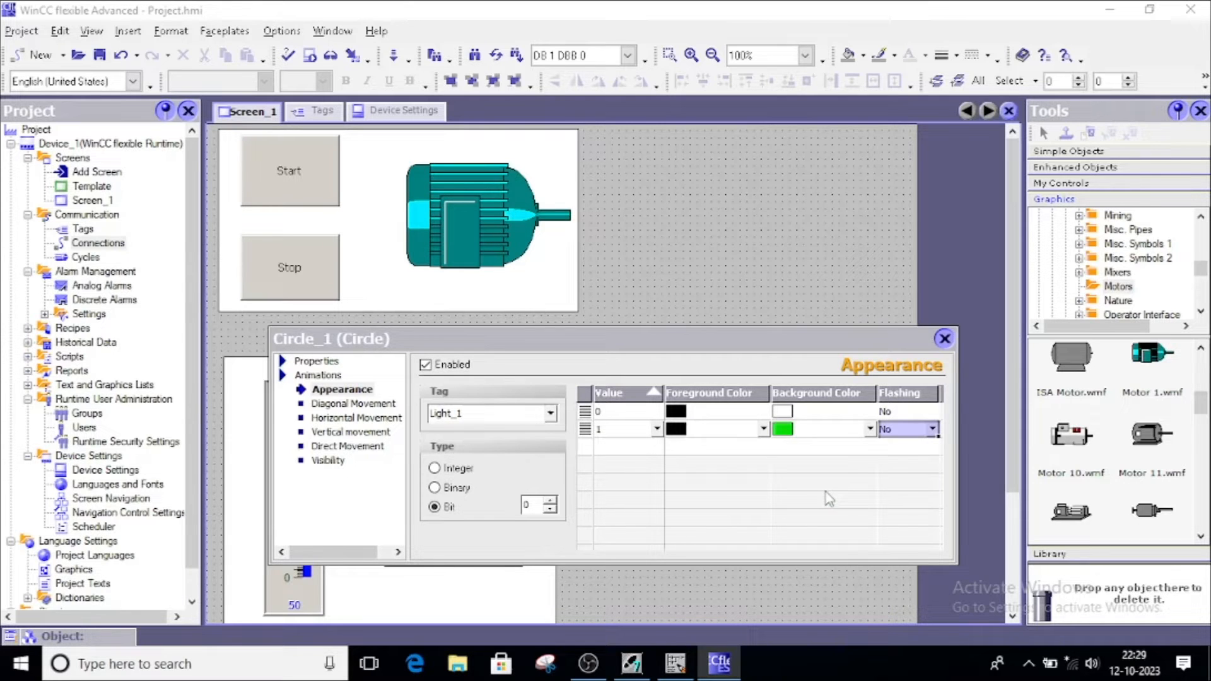
left_click(932, 429)
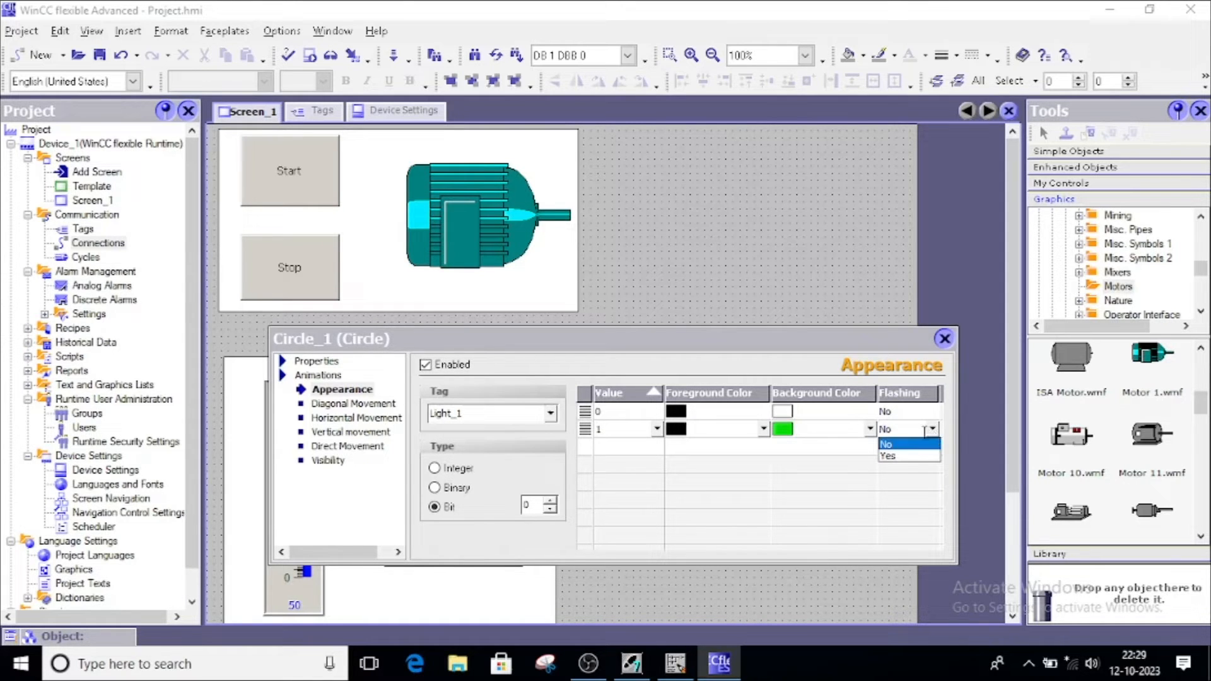
left_click(895, 444)
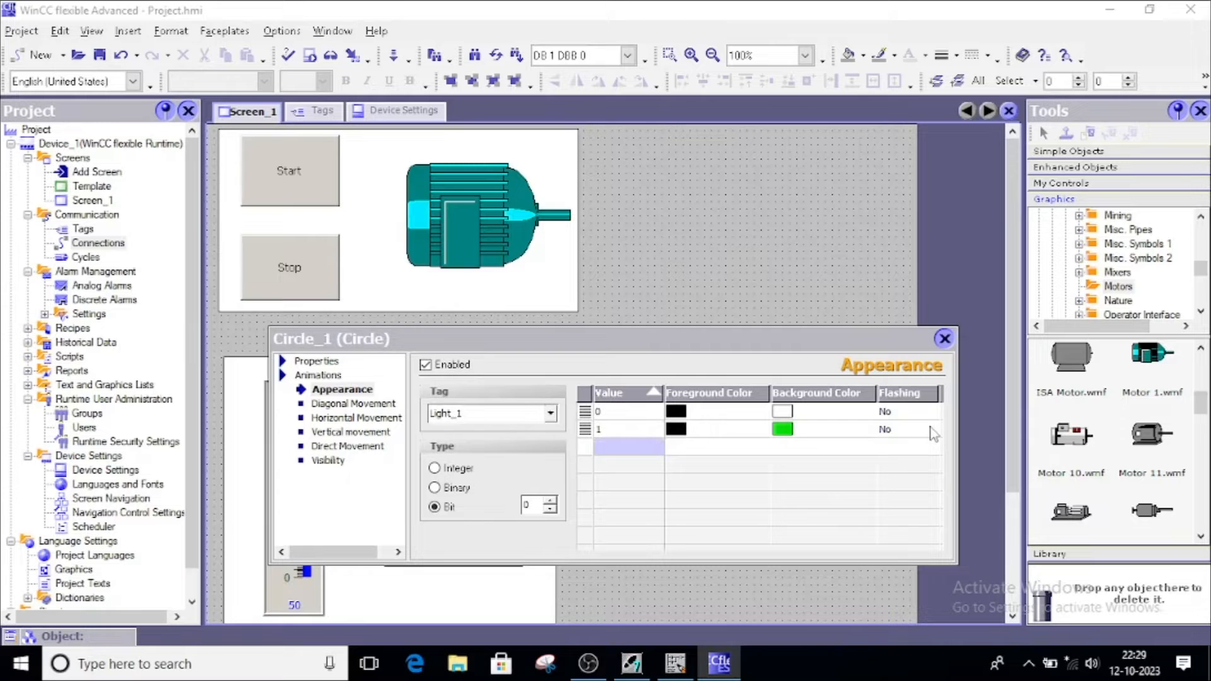
left_click(602, 432)
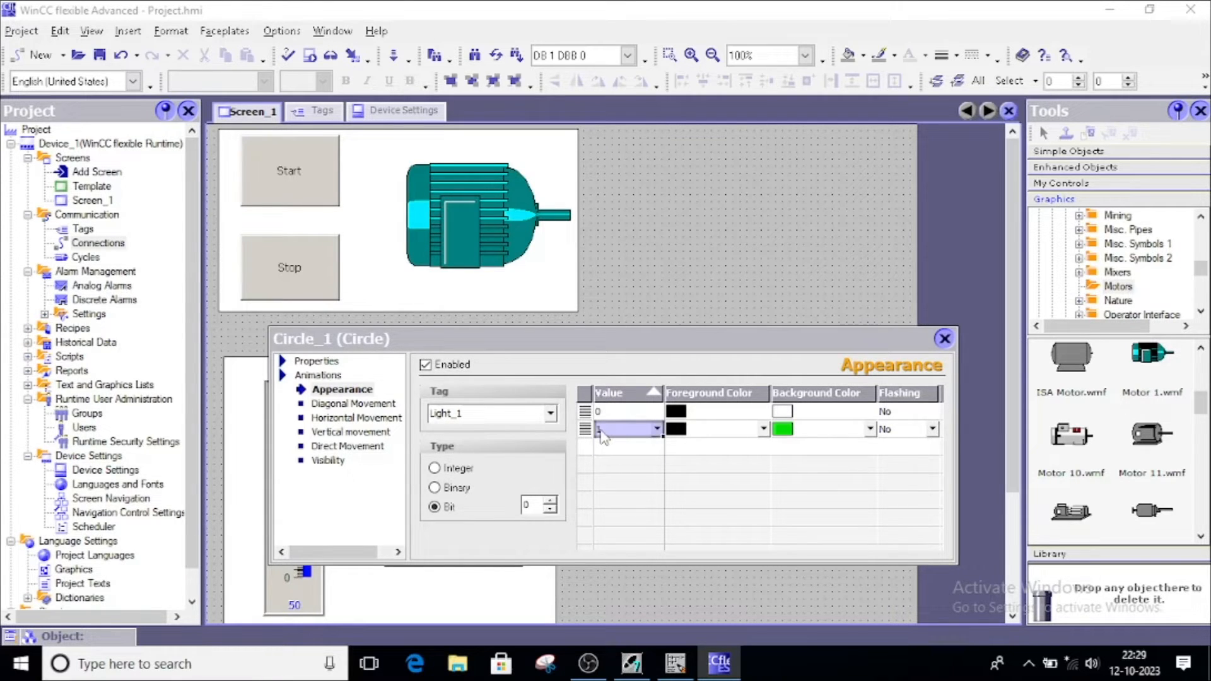
left_click(551, 413)
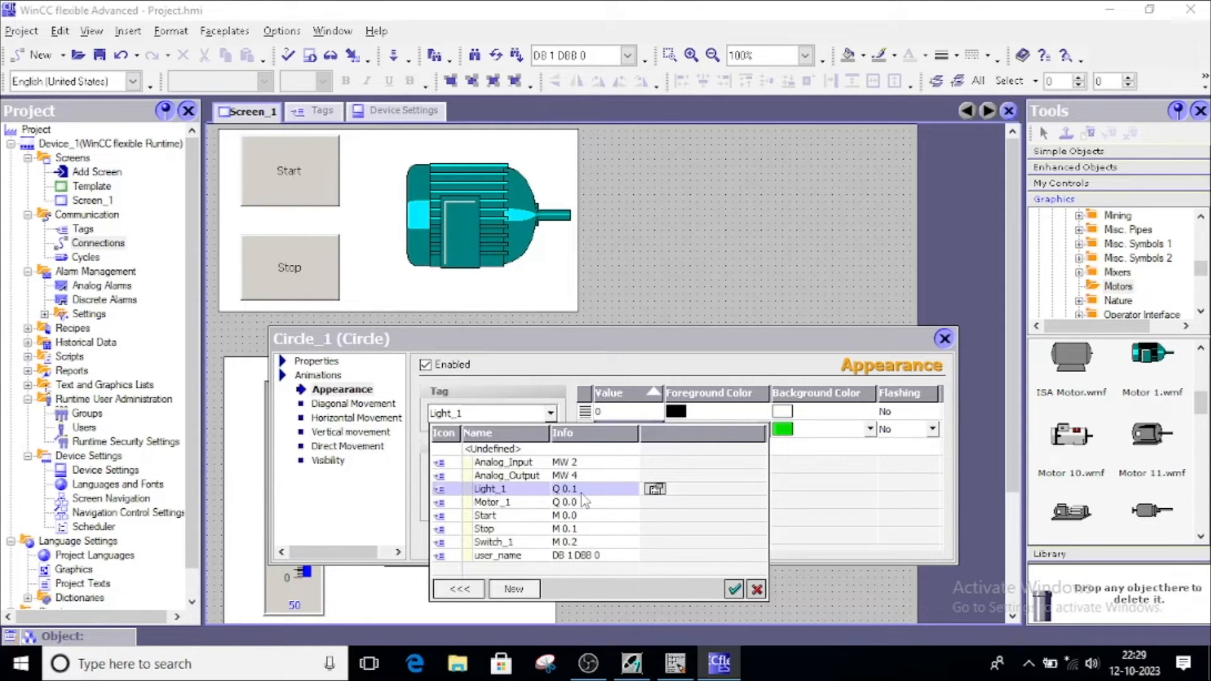
left_click(828, 431)
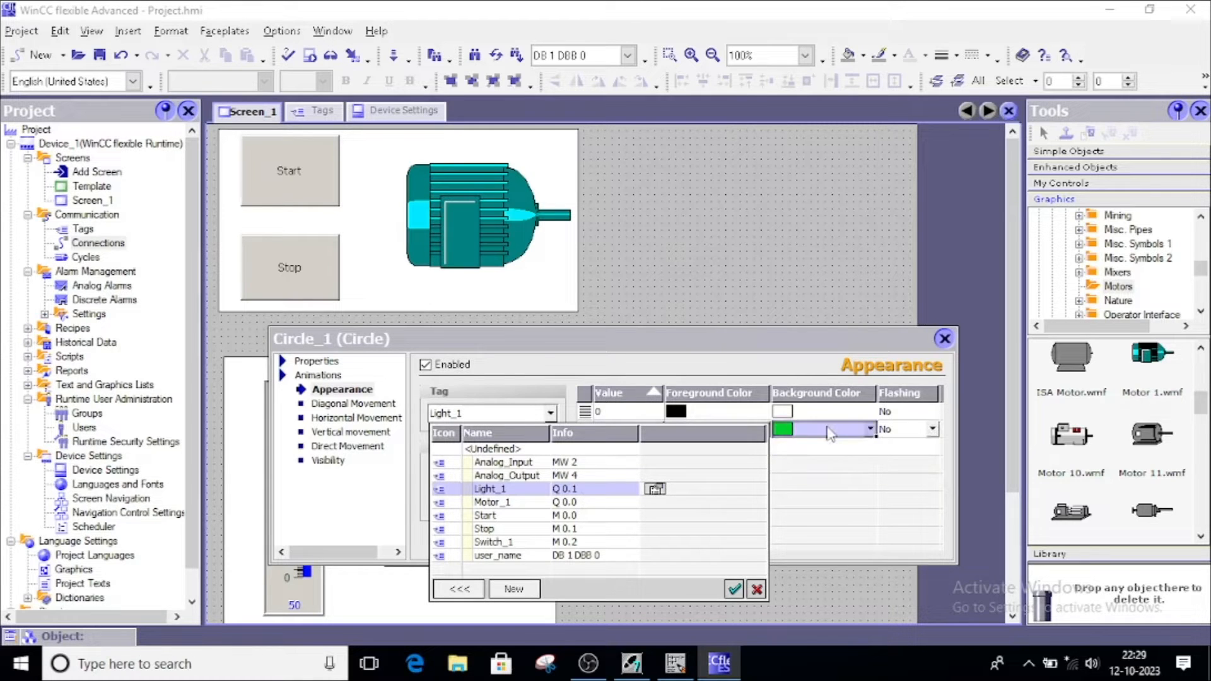
left_click(945, 339)
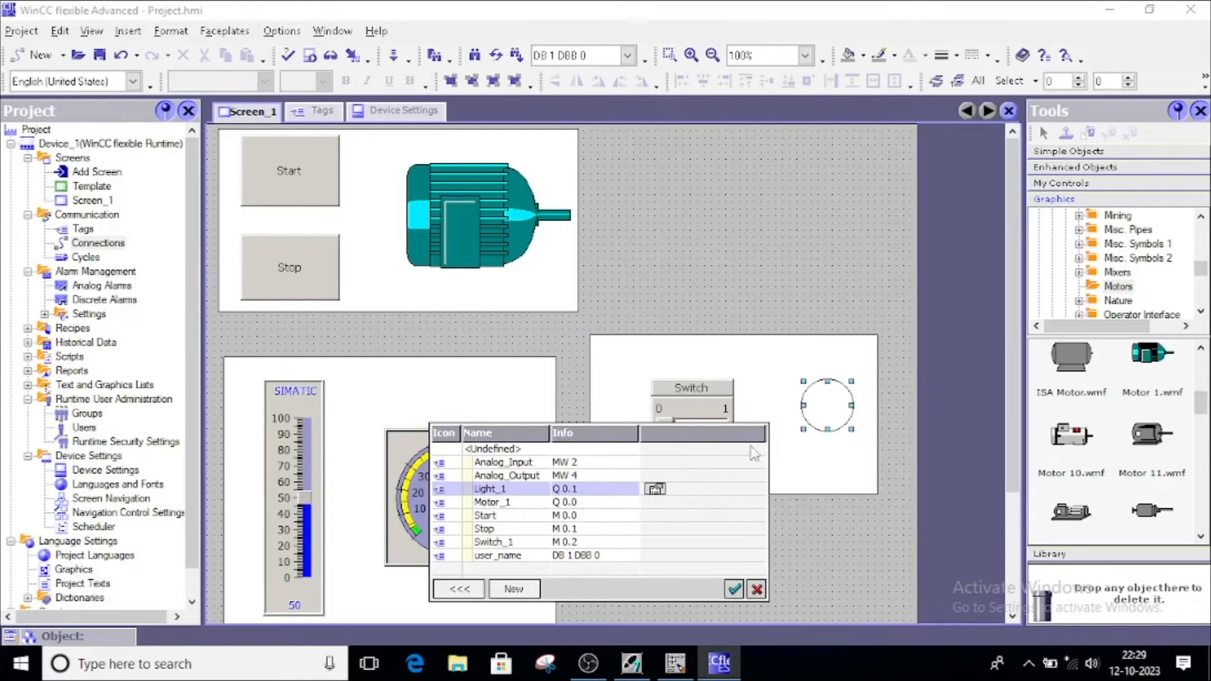
left_click(755, 588)
left_click(675, 555)
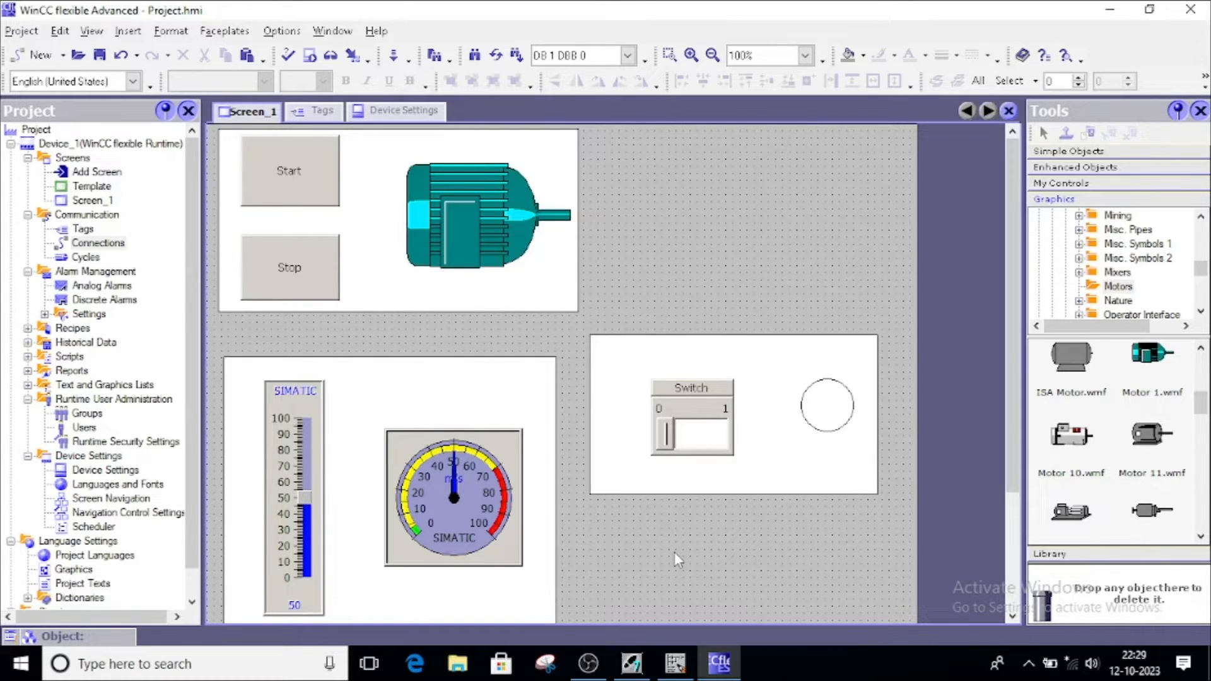
Show the Start button's Security properties and open the Authorization list
double_click(313, 175)
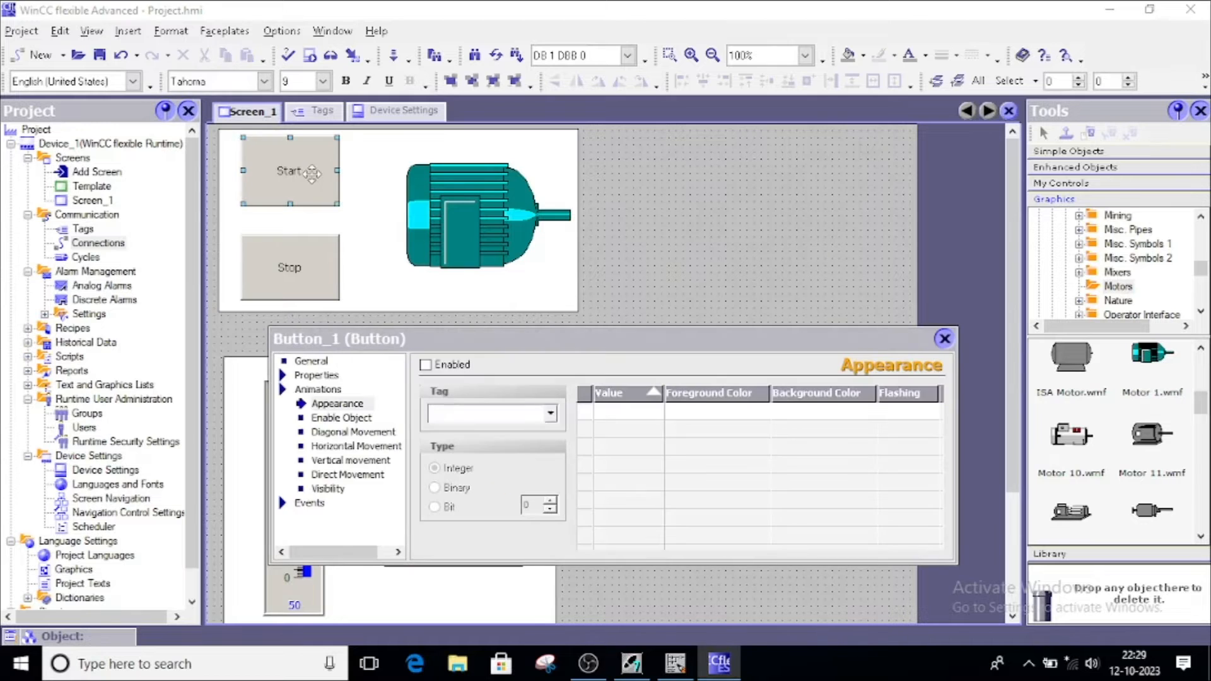
left_click(315, 376)
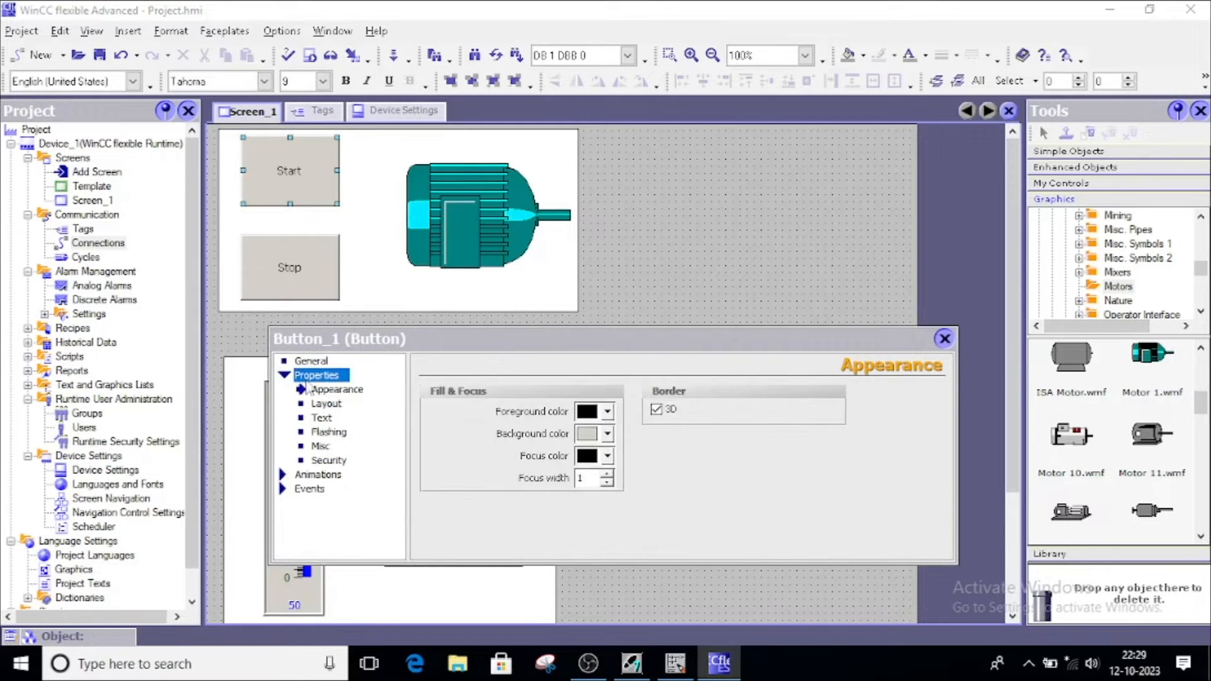
left_click(325, 461)
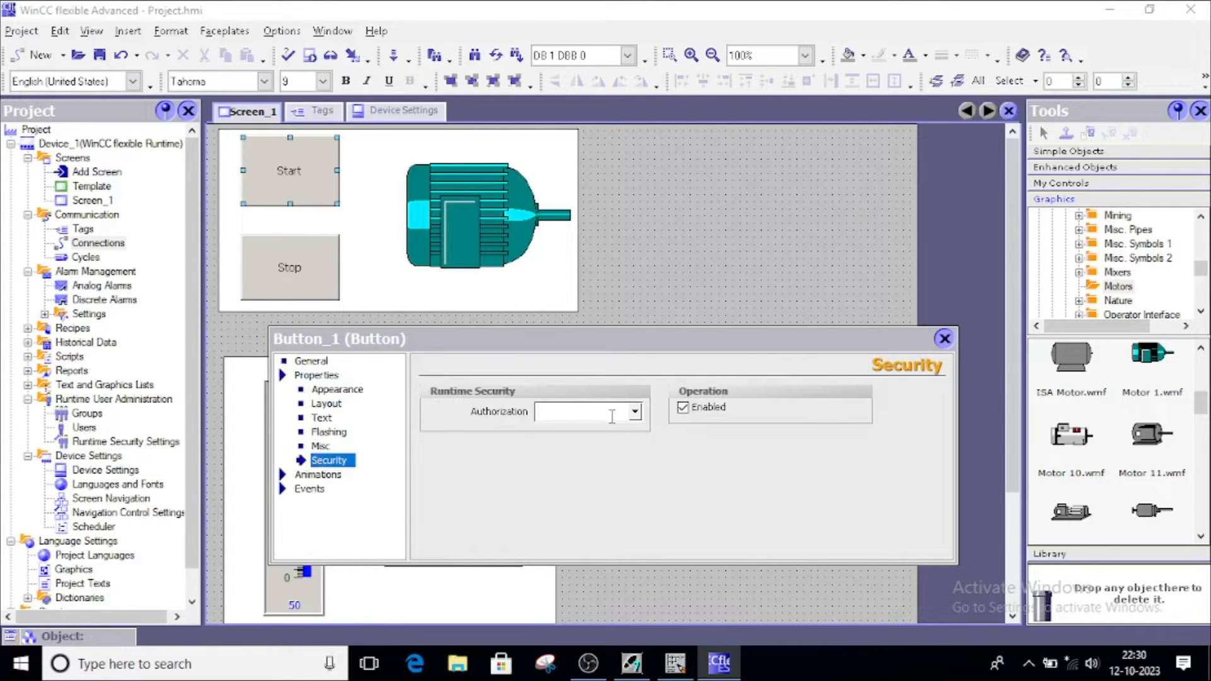
left_click(635, 412)
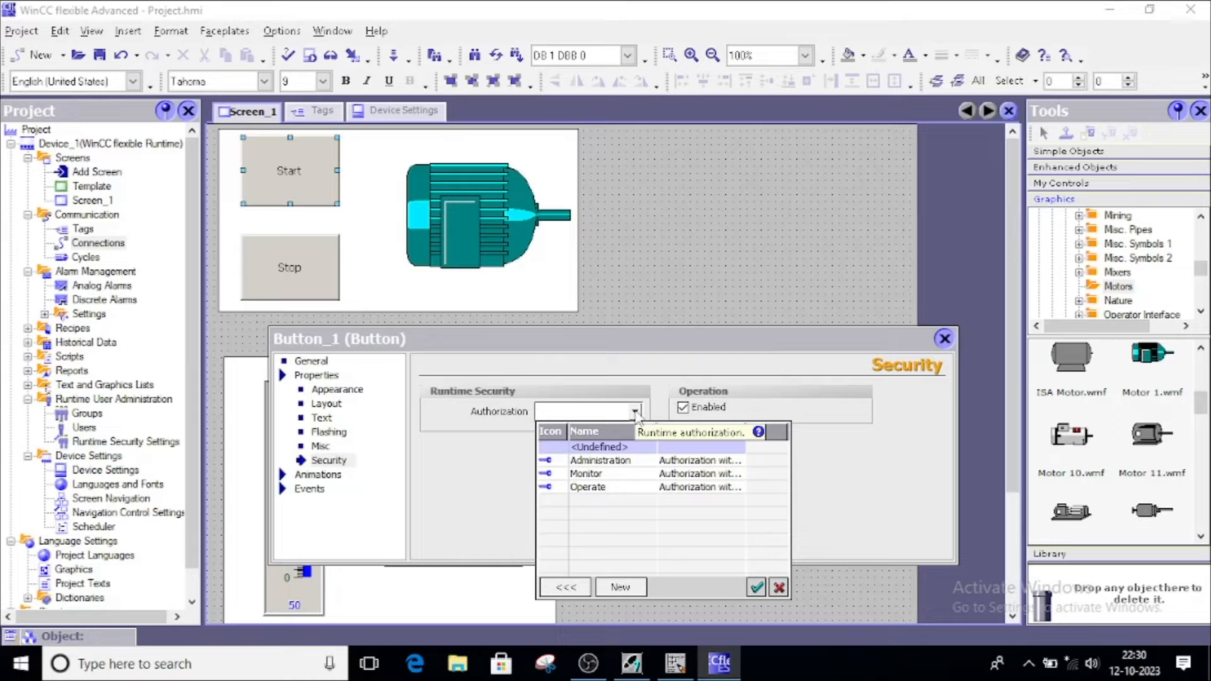
Browse the Administration, Monitor and Operate authorizations, then close the button's properties
left_click(598, 461)
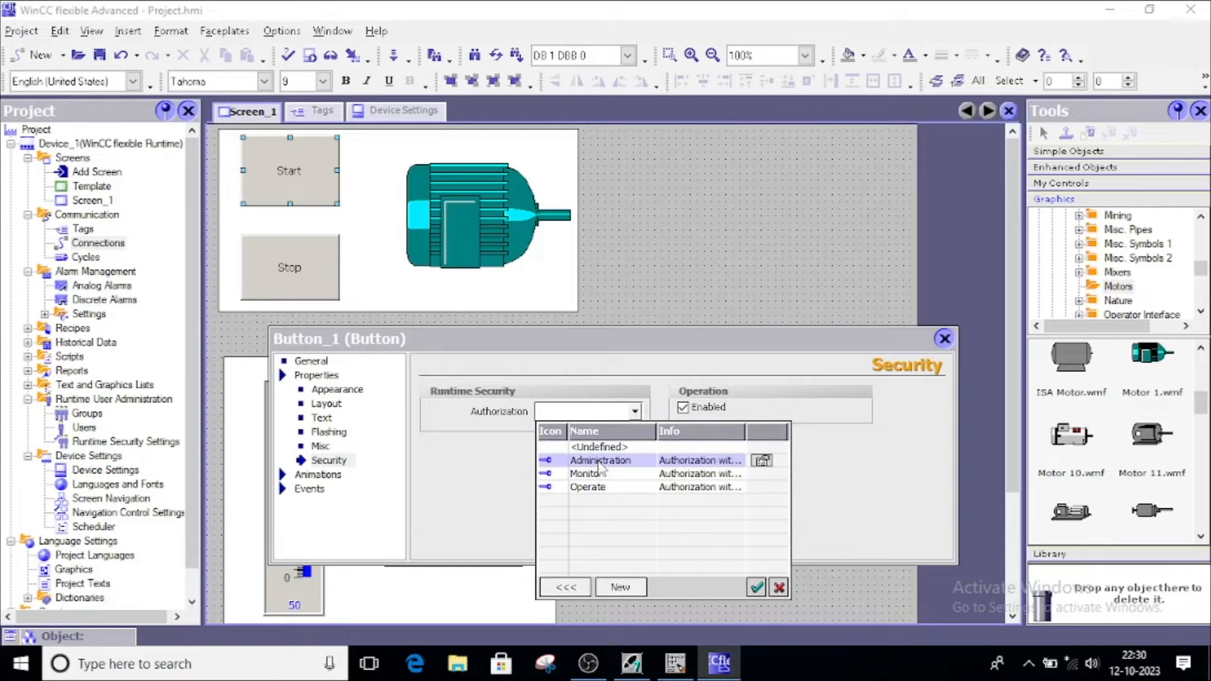
left_click(590, 475)
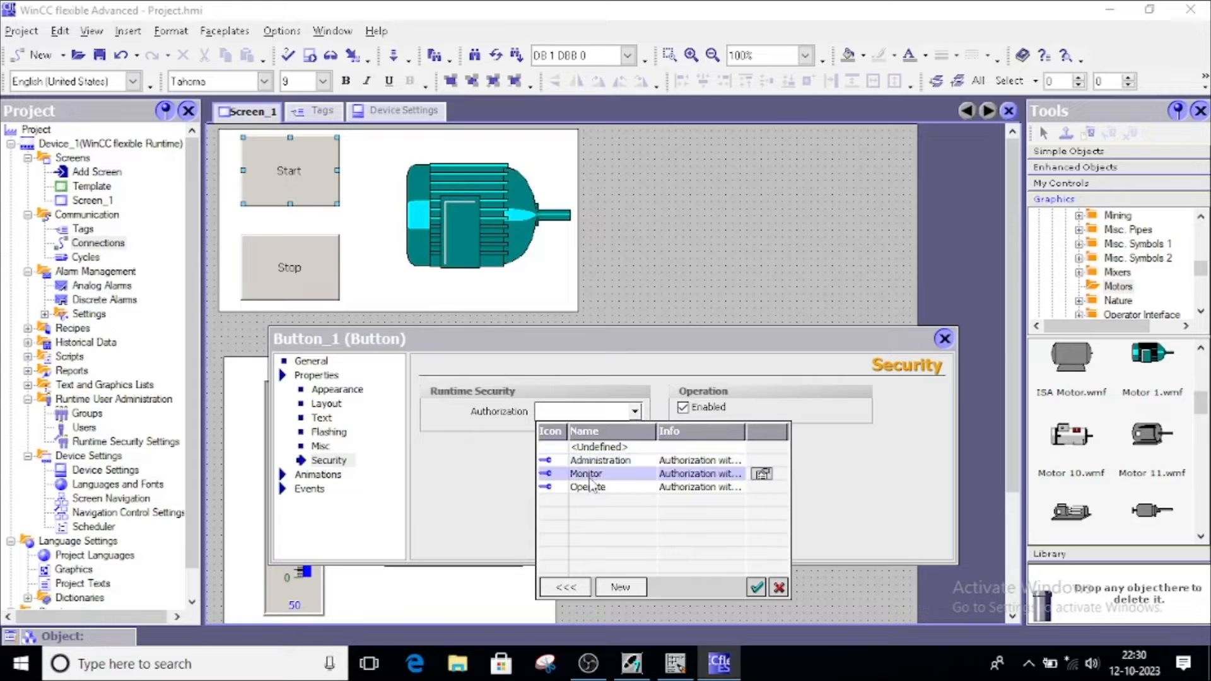
left_click(581, 489)
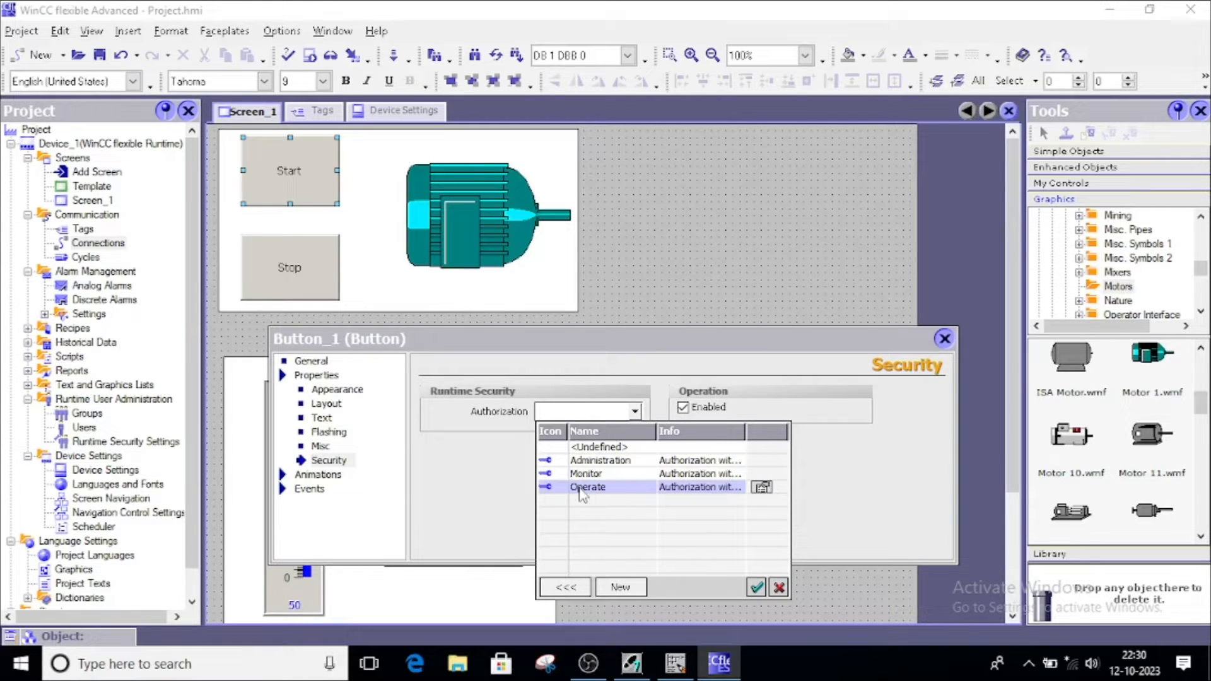
left_click(584, 475)
left_click(585, 490)
left_click(585, 475)
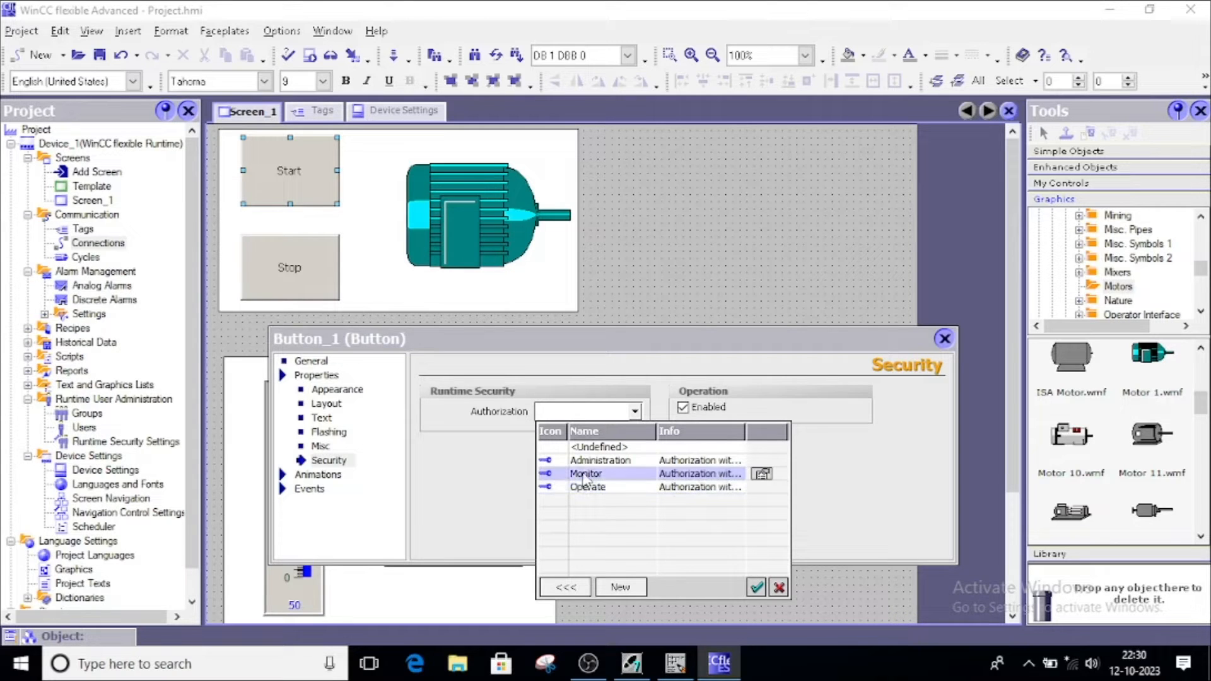
left_click(587, 489)
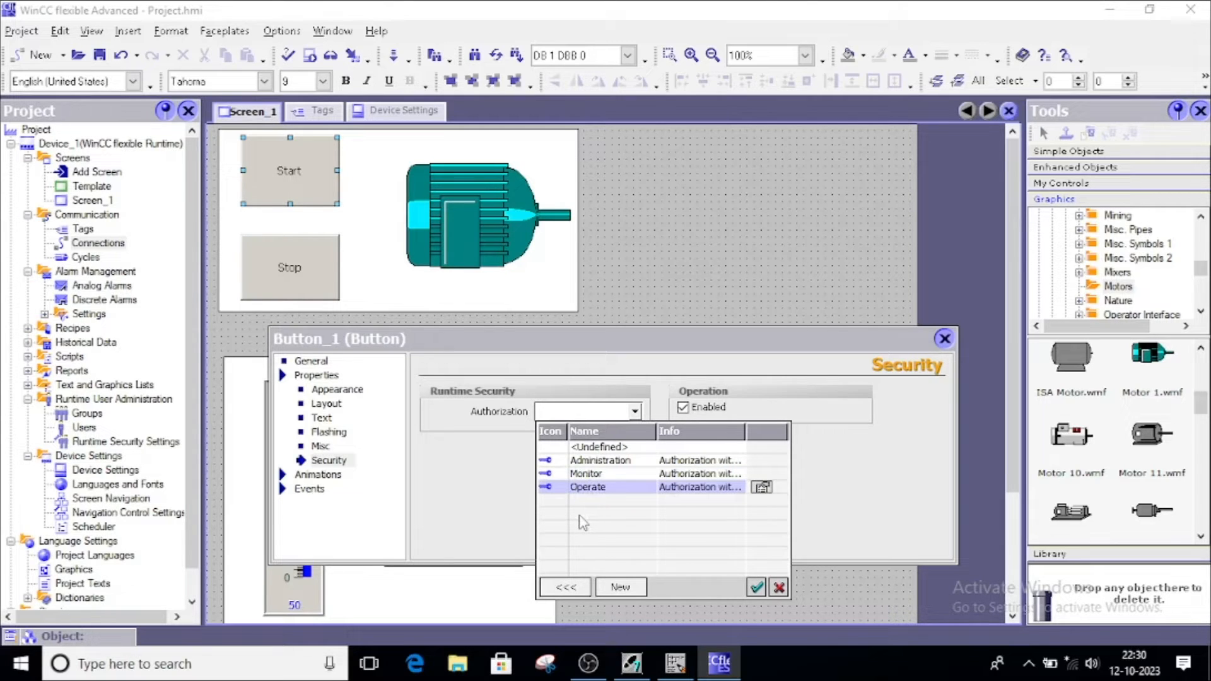
left_click(586, 468)
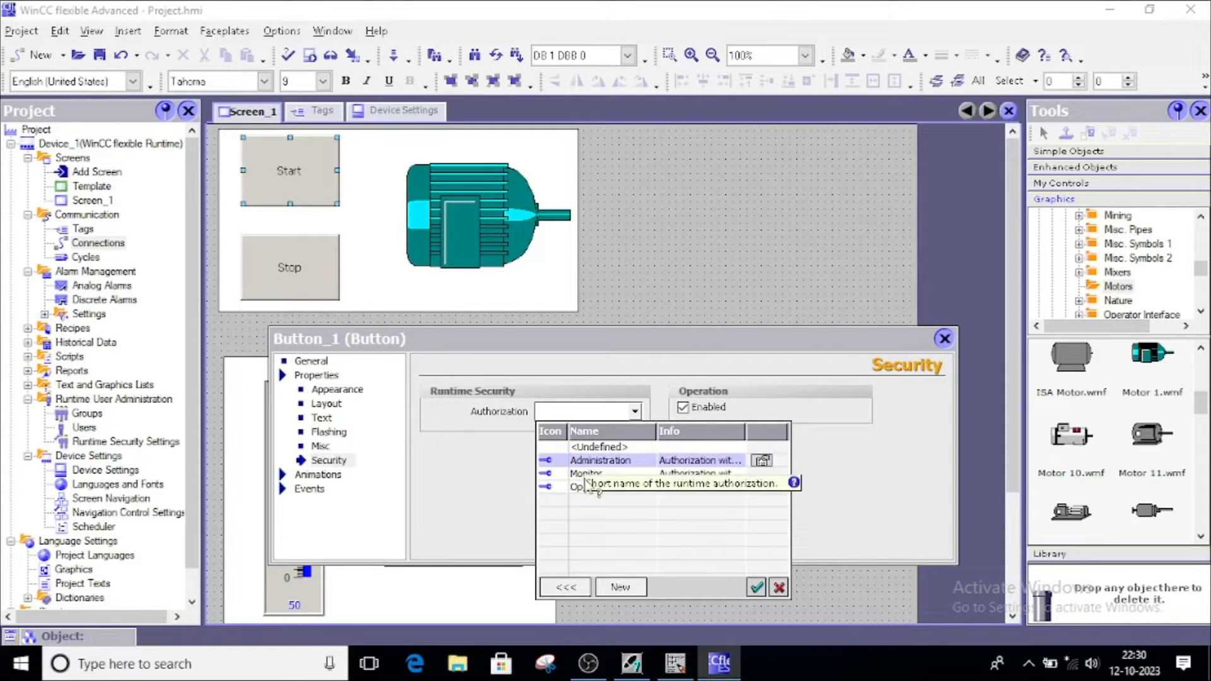
left_click(573, 476)
left_click(574, 488)
left_click(574, 475)
left_click(577, 489)
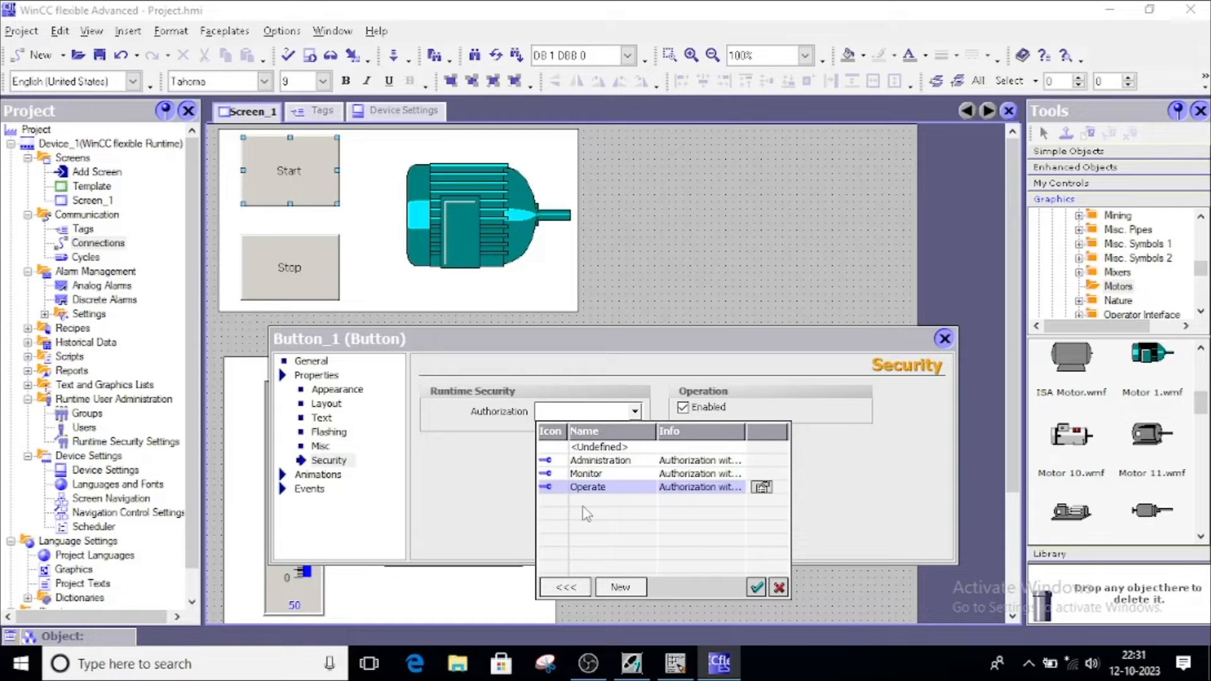
left_click(947, 345)
left_click(946, 344)
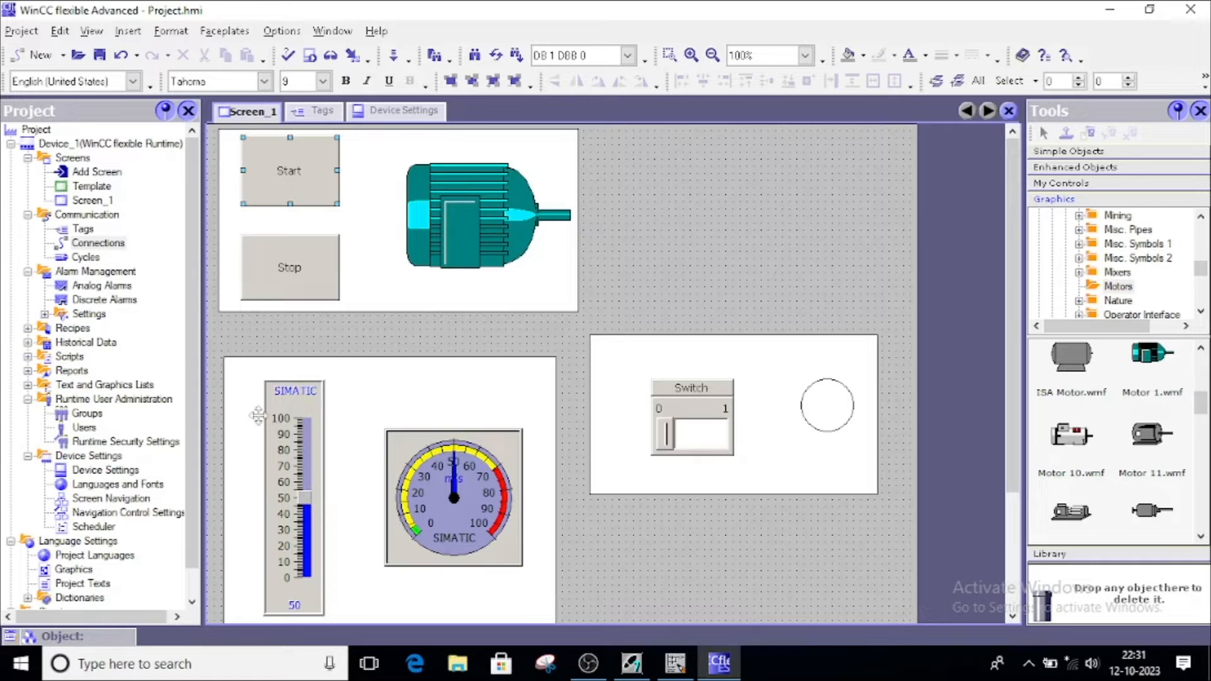
Expand Device Settings in the project tree and open the Scheduler editor
left_click_drag(191, 340, 200, 407)
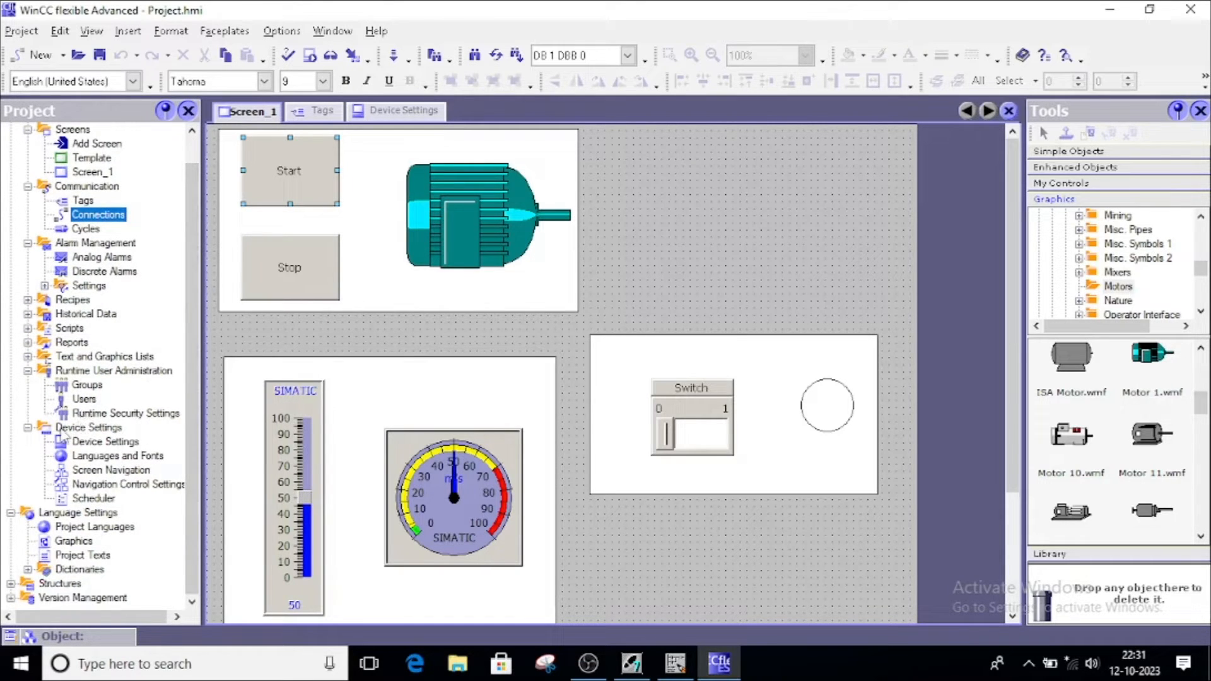
left_click(78, 431)
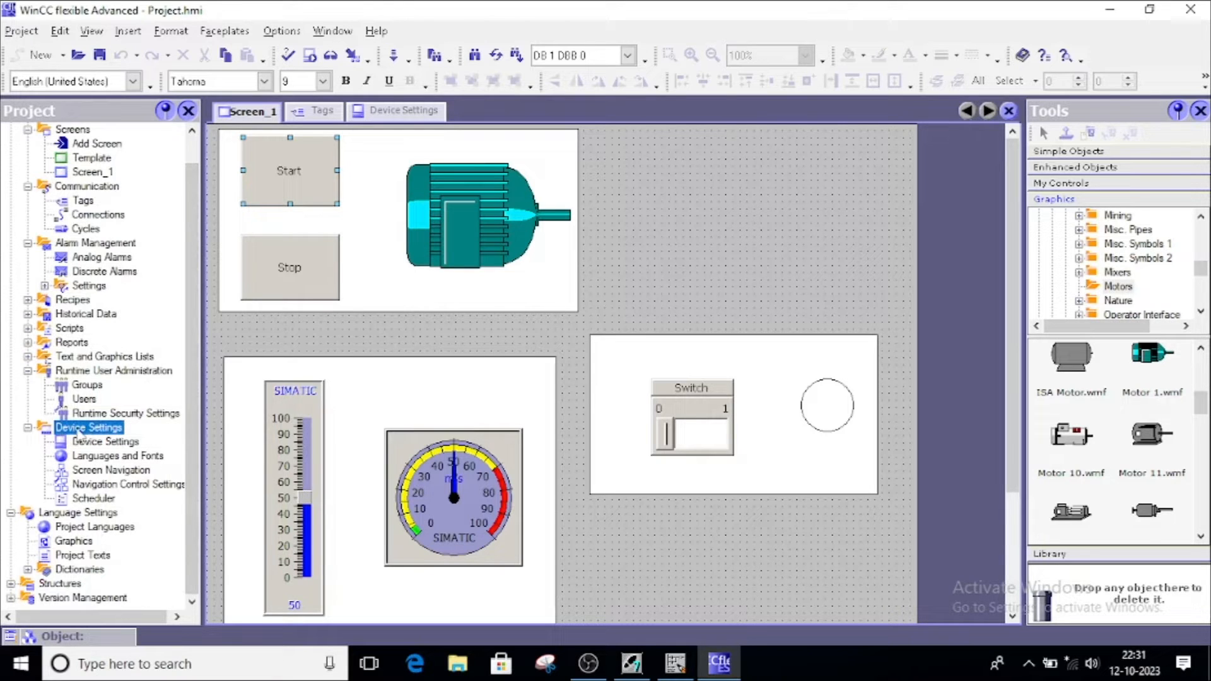
double_click(100, 499)
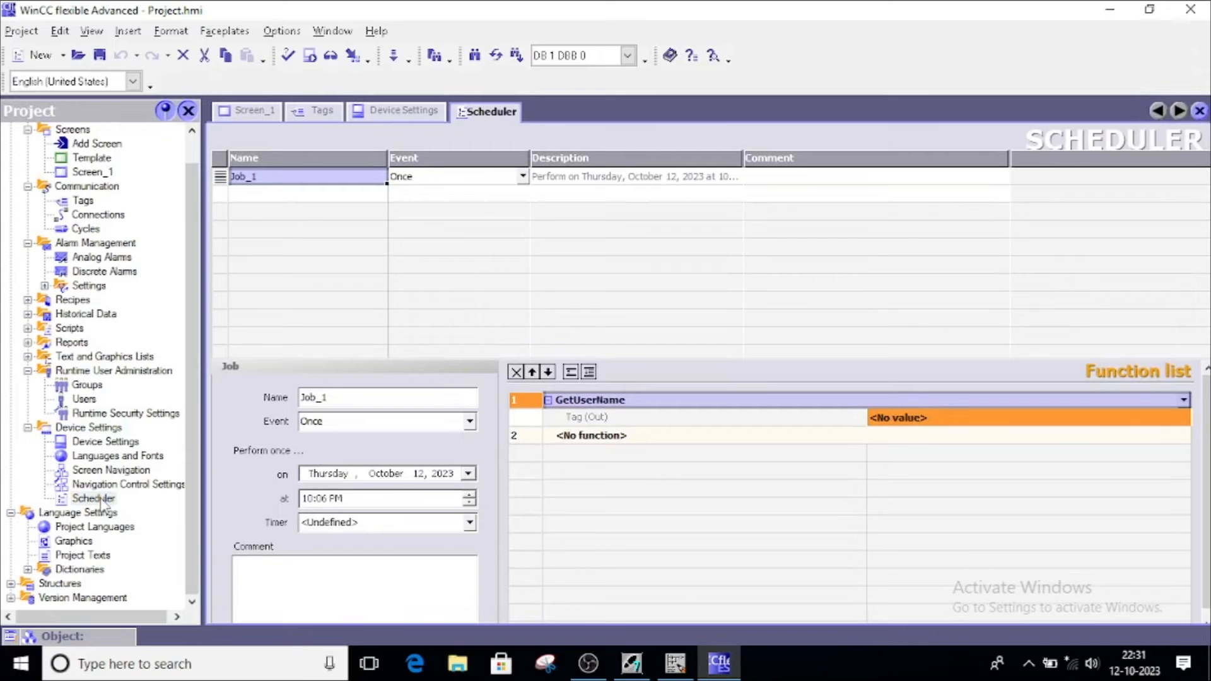
Set Job_1's trigger event to Change user
left_click(415, 178)
left_click(528, 176)
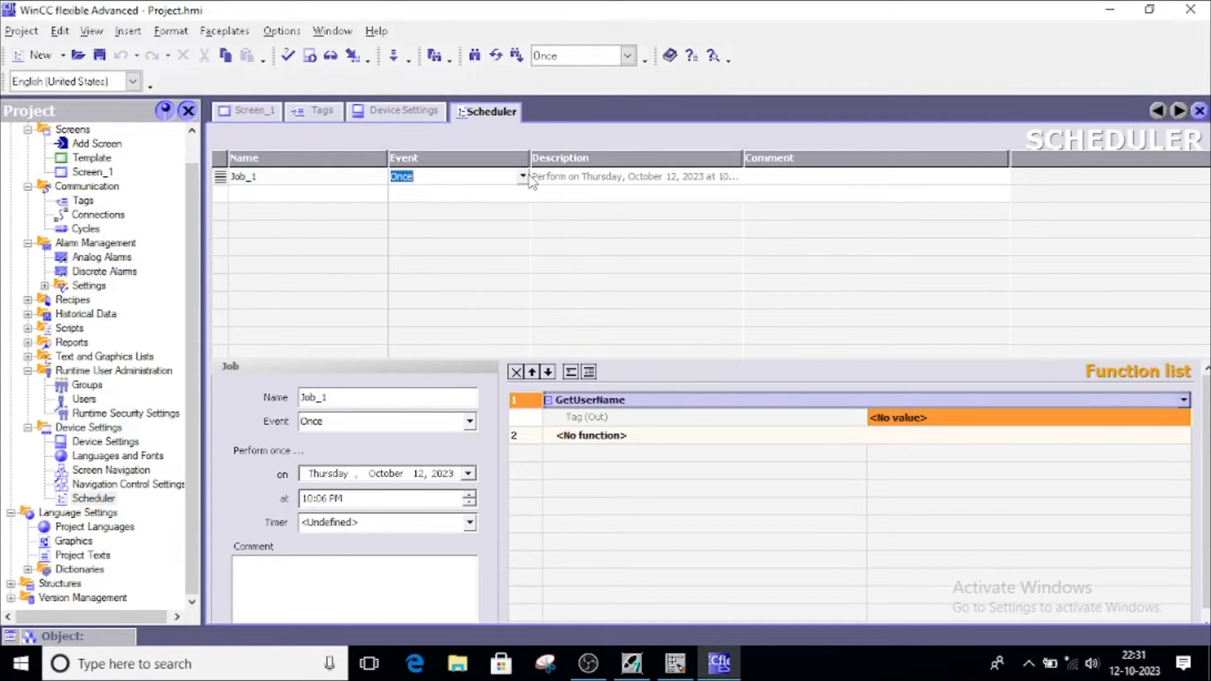
left_click(528, 176)
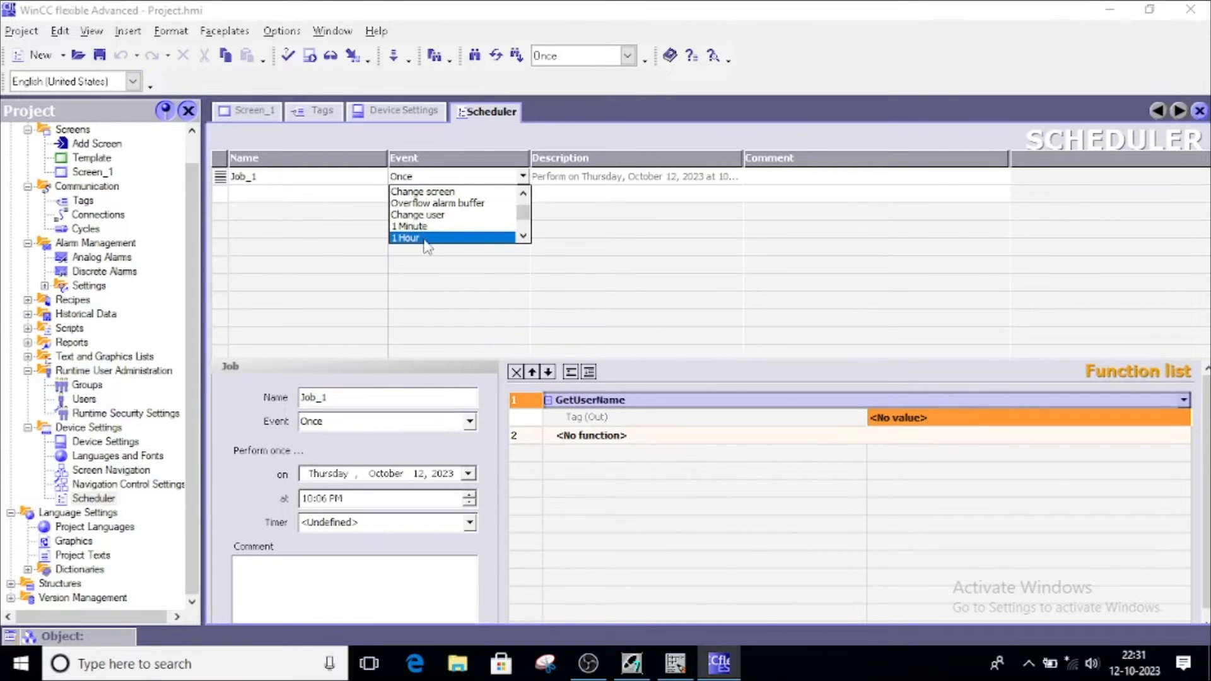
left_click(398, 216)
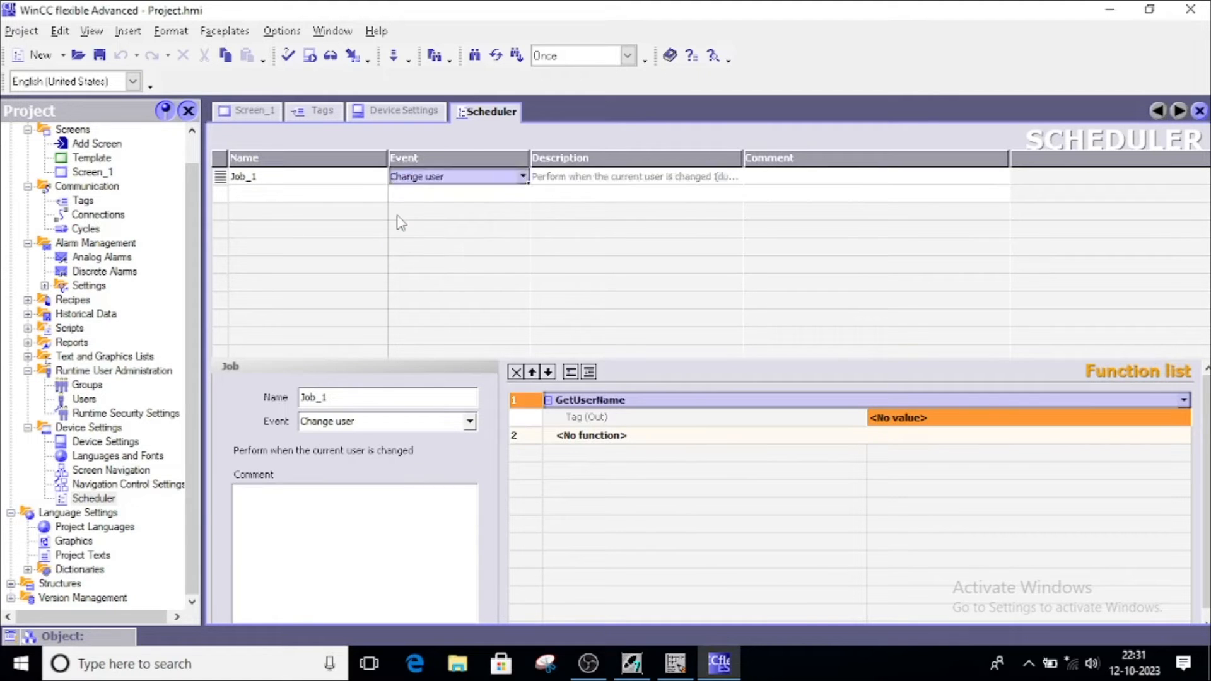
key("Tab")
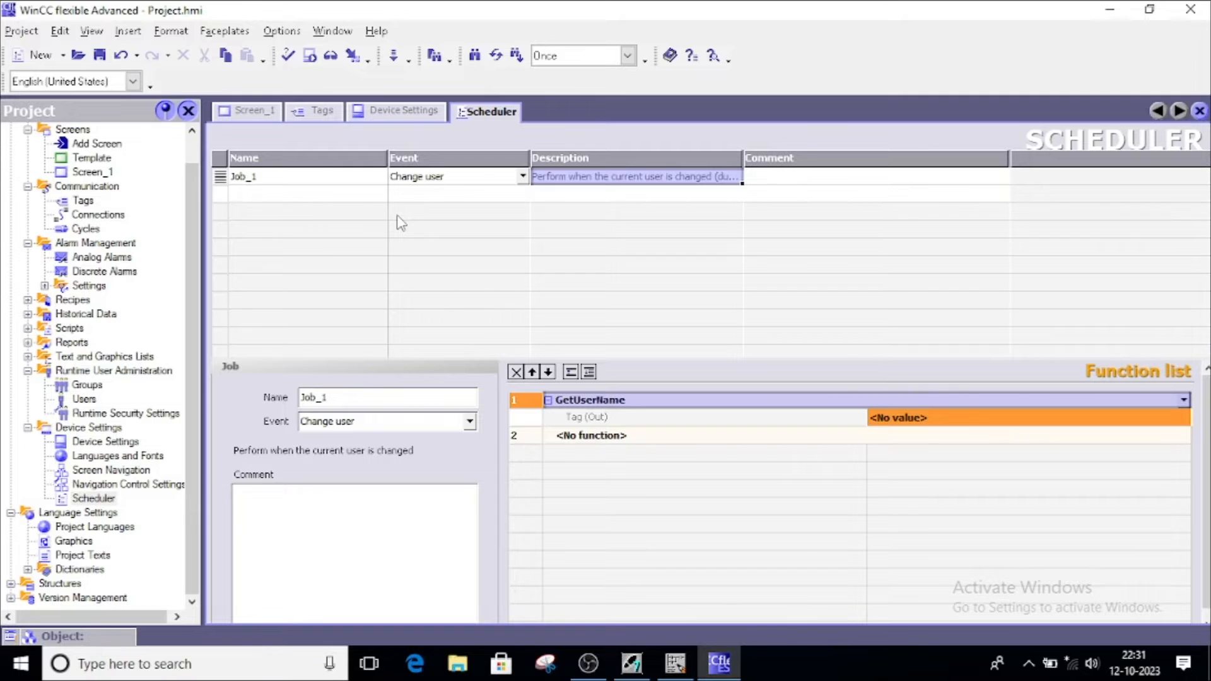
Replace Job_1's function with User administration > GetUserName
key("Delete")
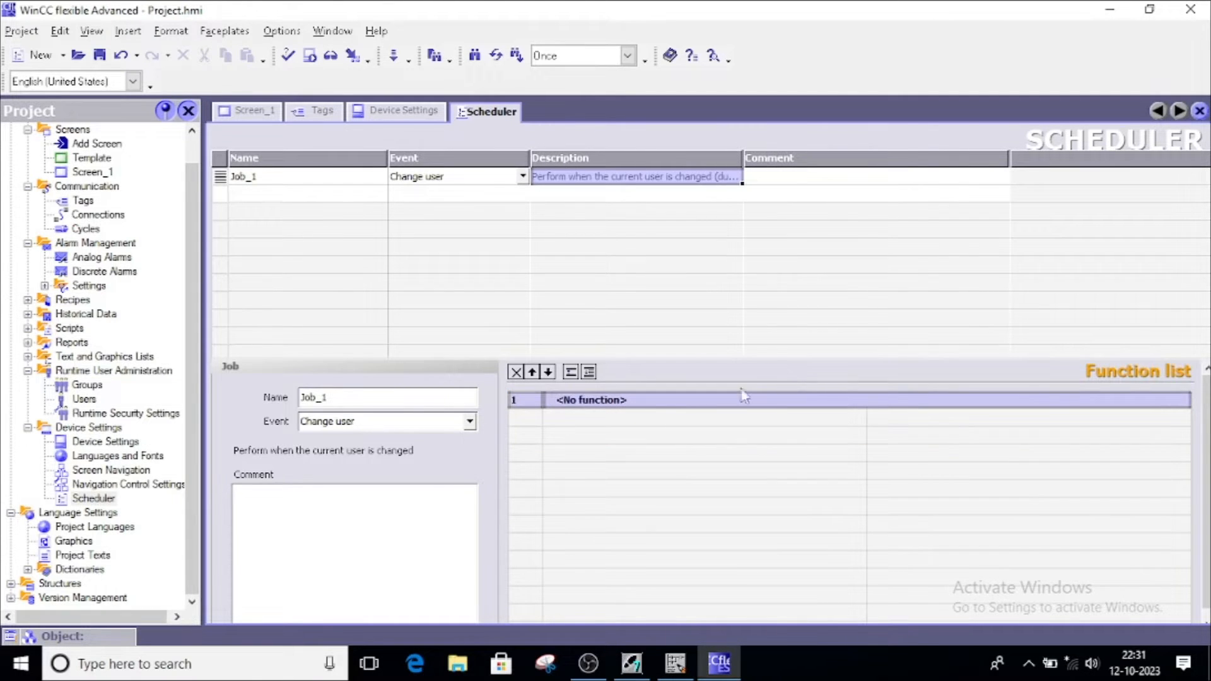
left_click(1153, 400)
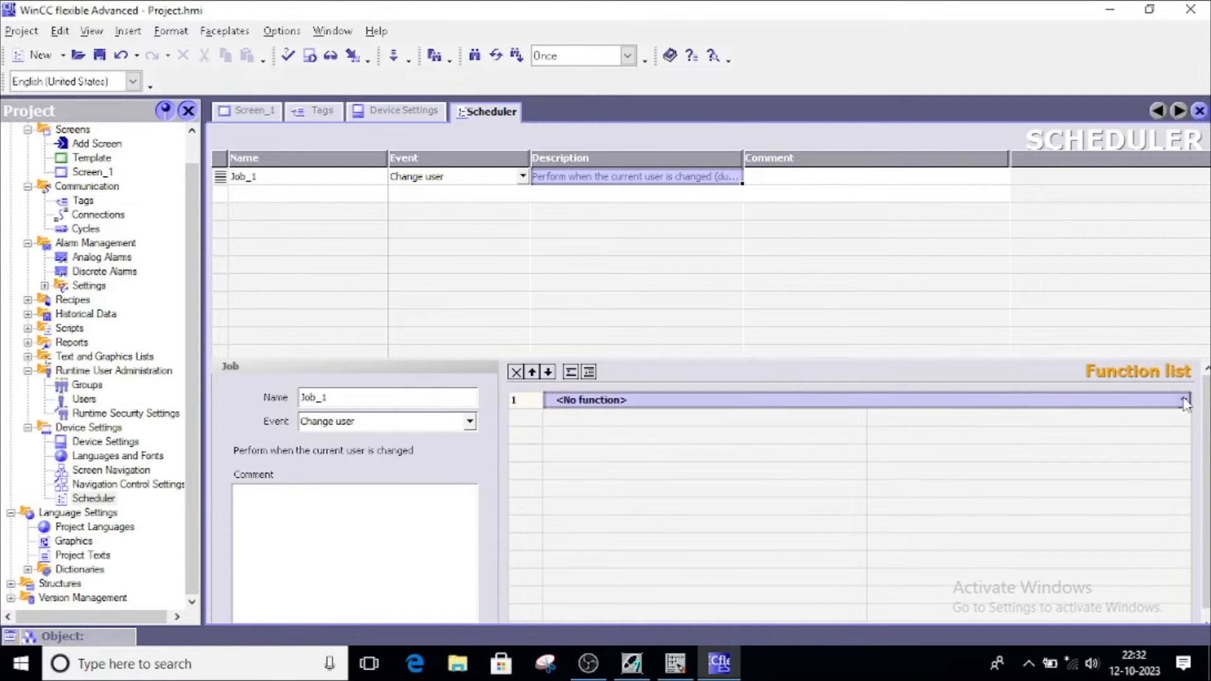
left_click(1184, 400)
scroll(797, 495, "down", 2)
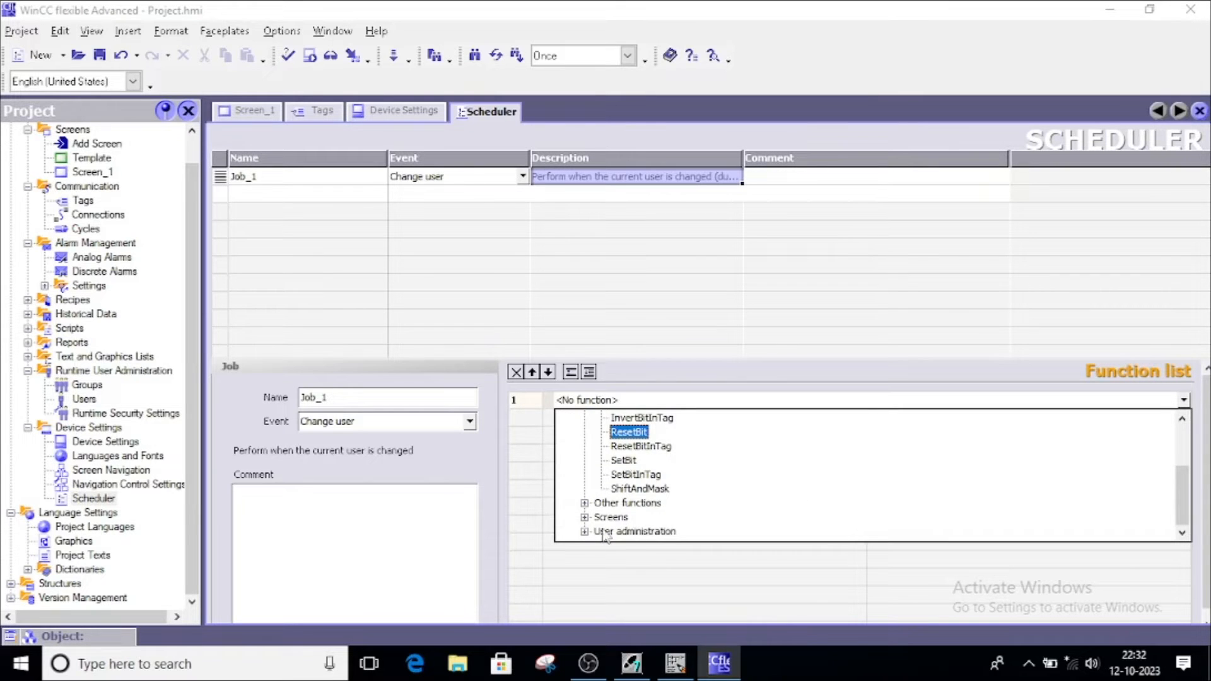
left_click(584, 532)
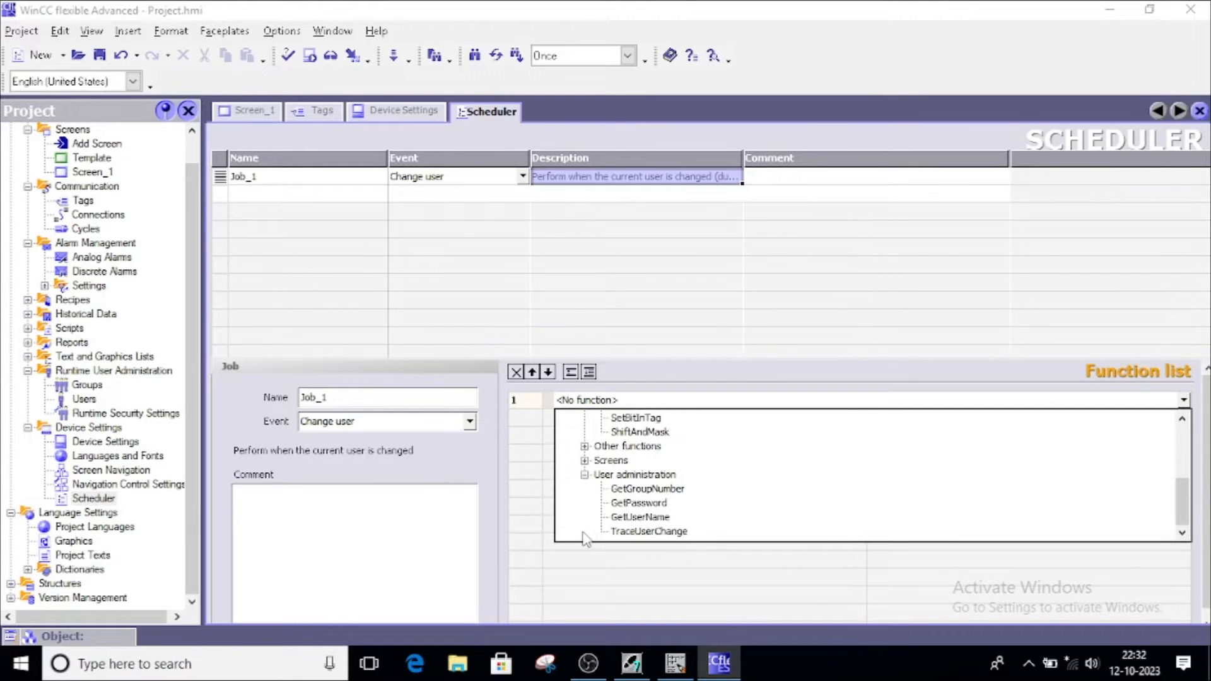
left_click(629, 518)
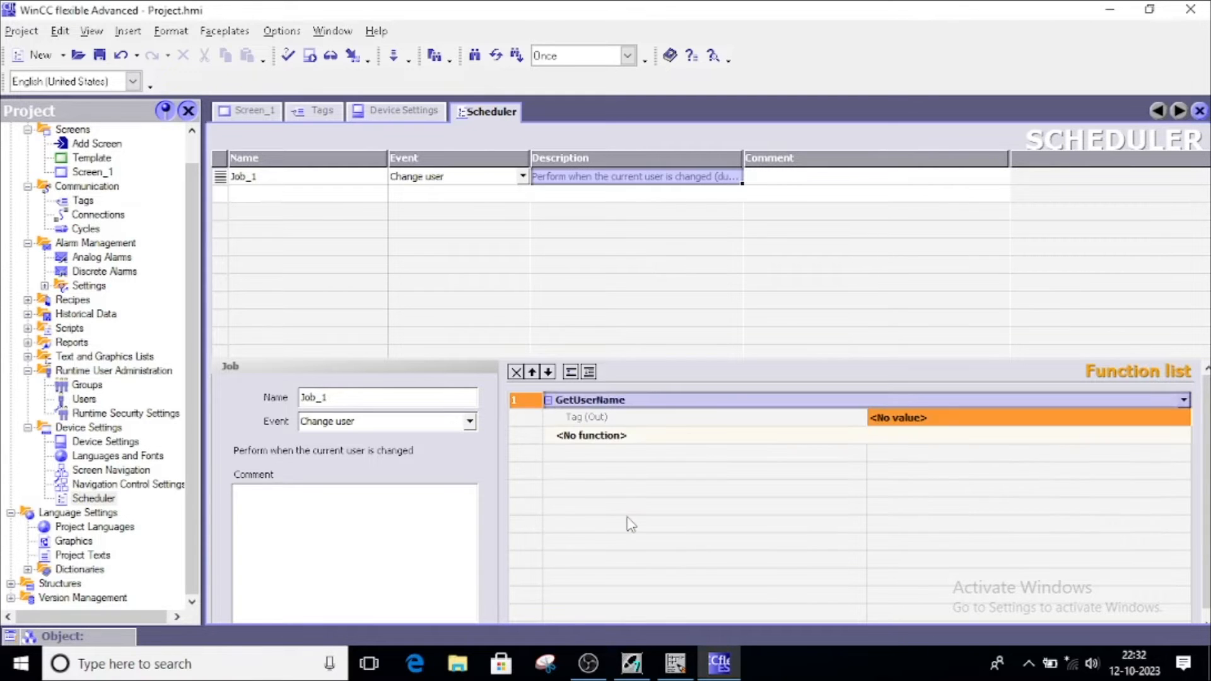
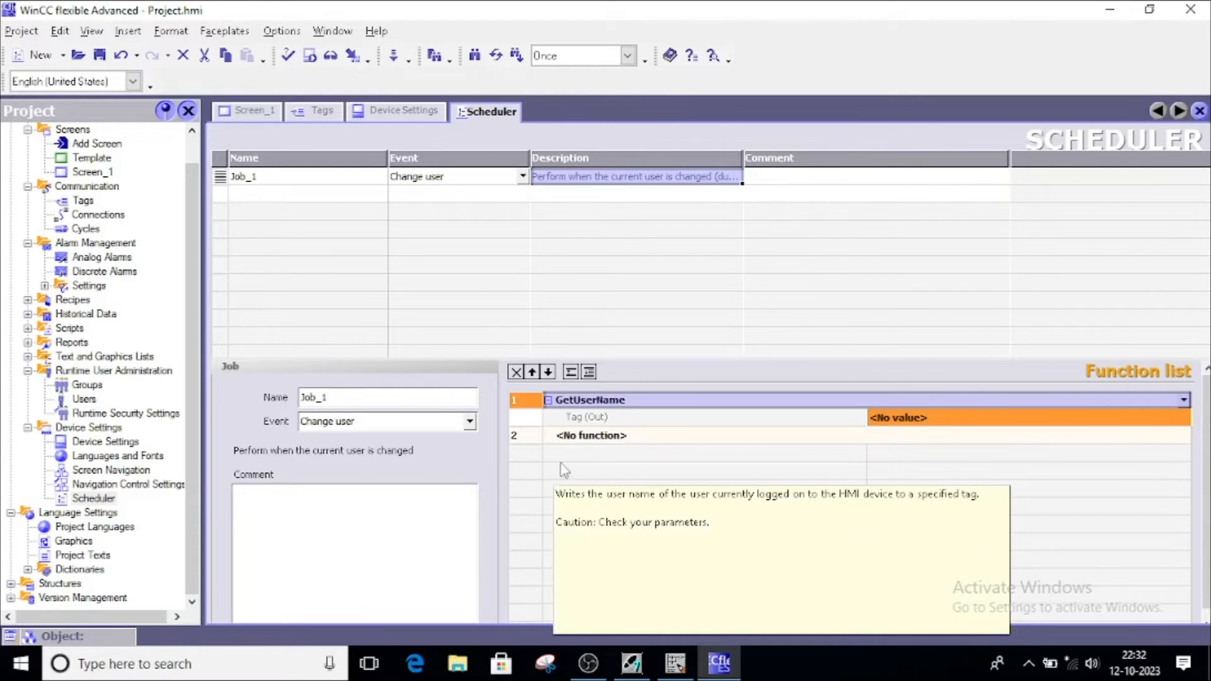
Check that the user_name tag exists with String data type in the tag list
left_click(607, 401)
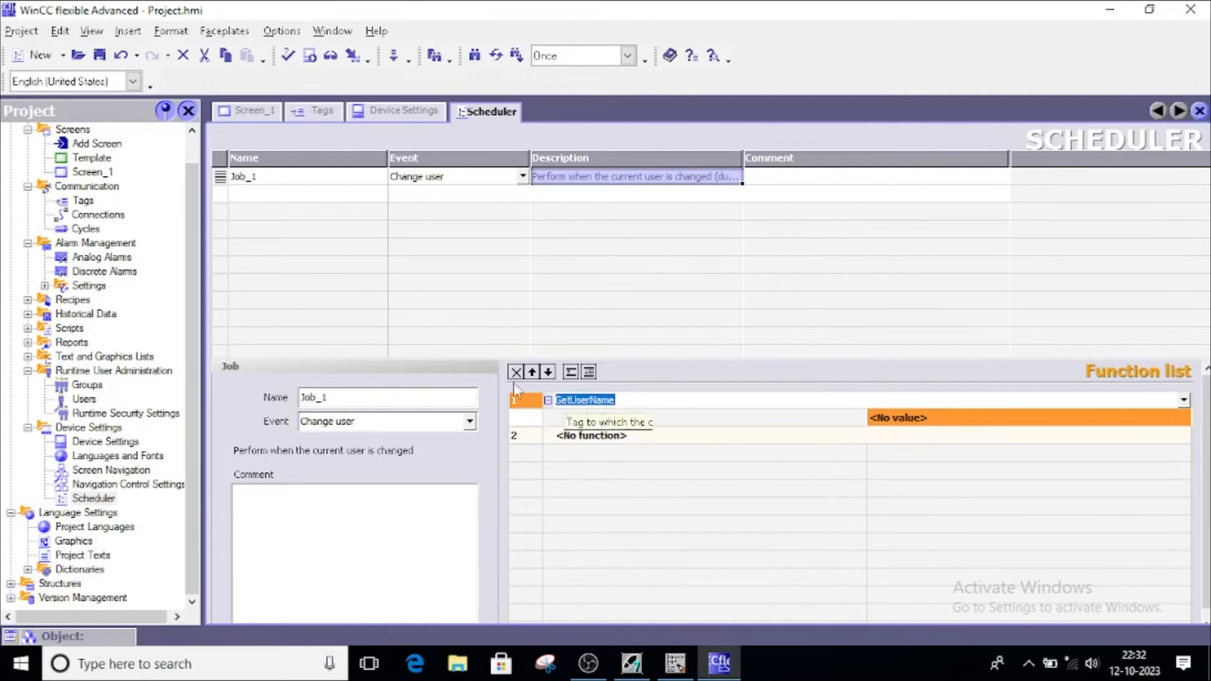
left_click(314, 111)
left_click(264, 296)
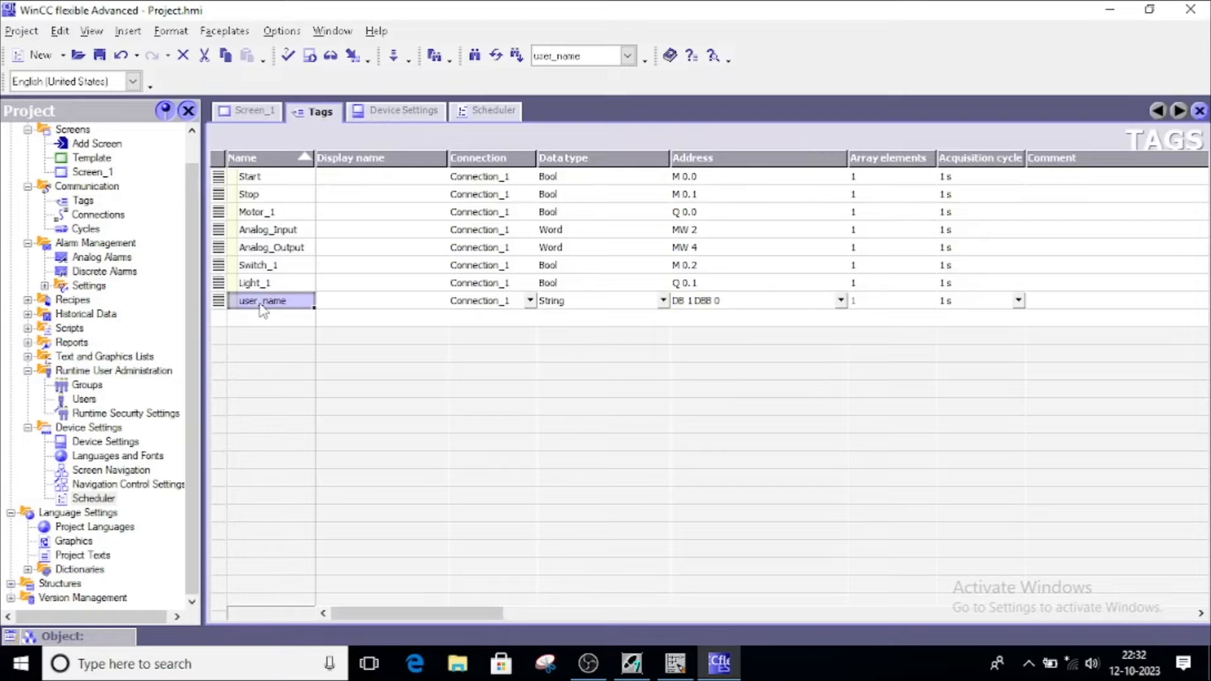
left_click(559, 304)
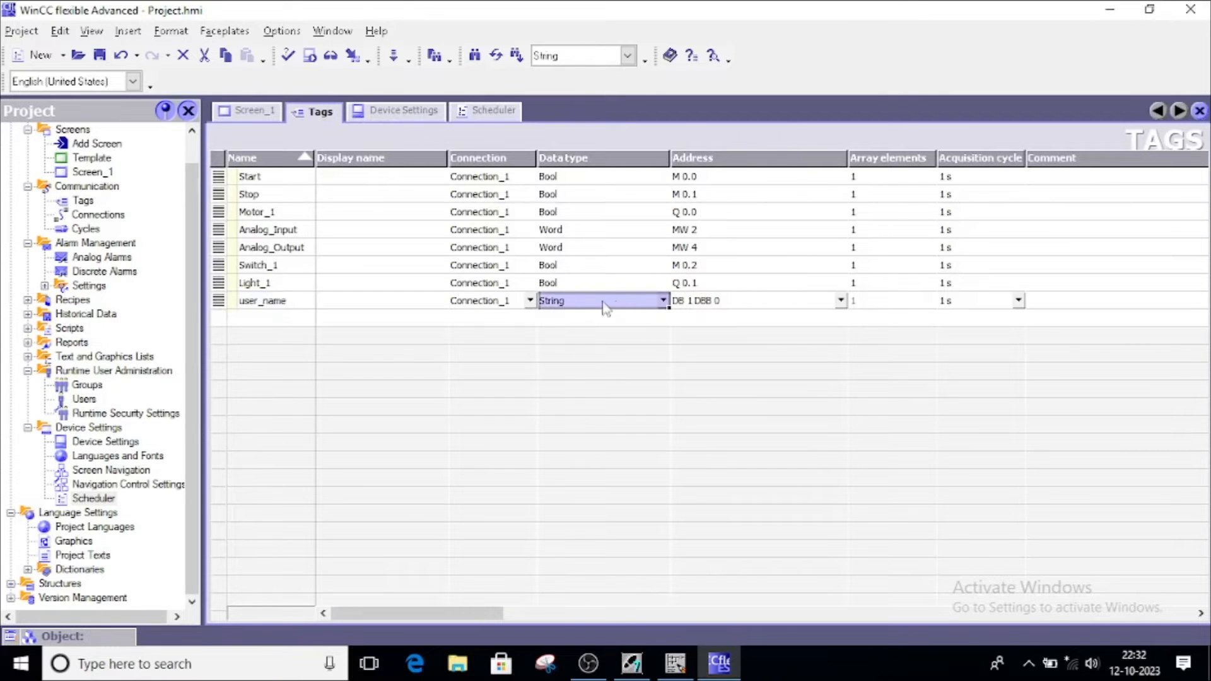
left_click(246, 112)
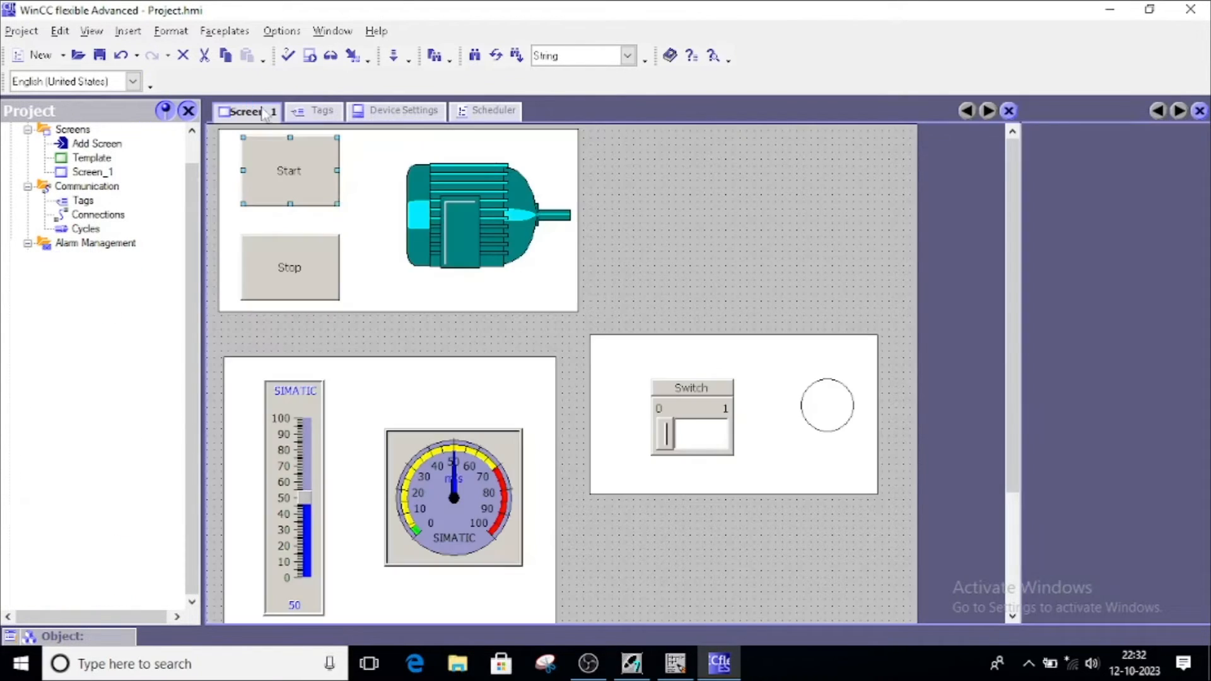
left_click(486, 111)
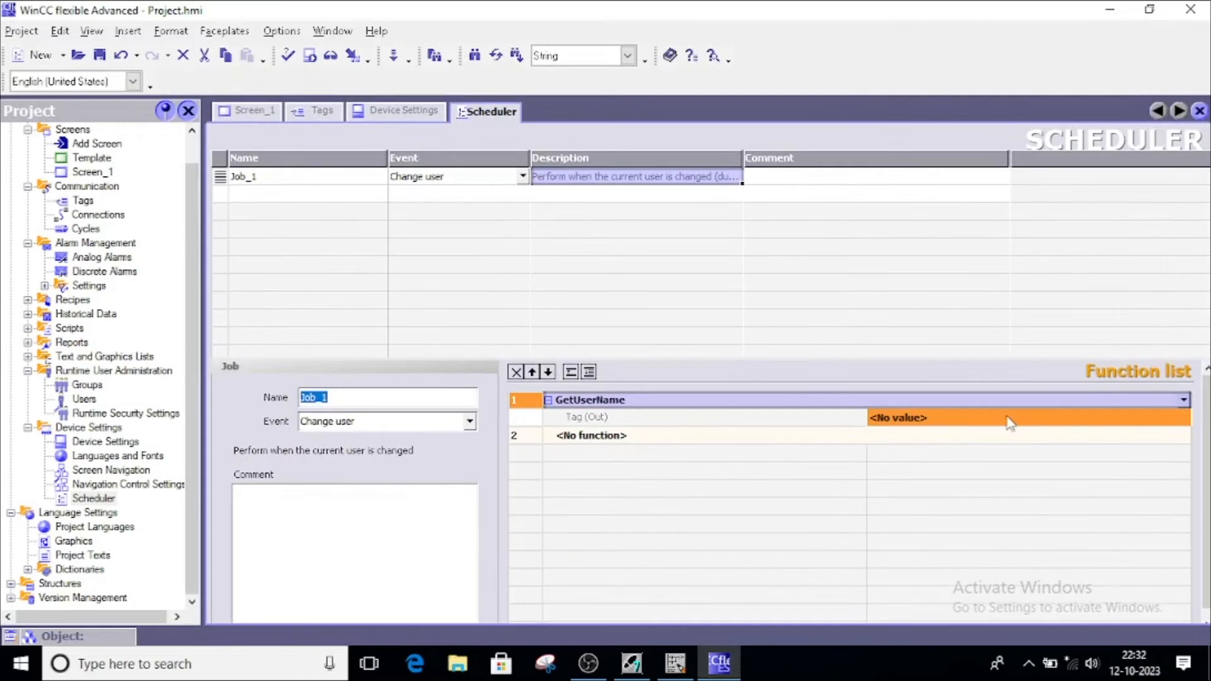
Try picking user_name for GetUserName's Tag (Out), then recheck its String type in the tag list
left_click(1007, 419)
left_click(1167, 419)
left_click(1184, 419)
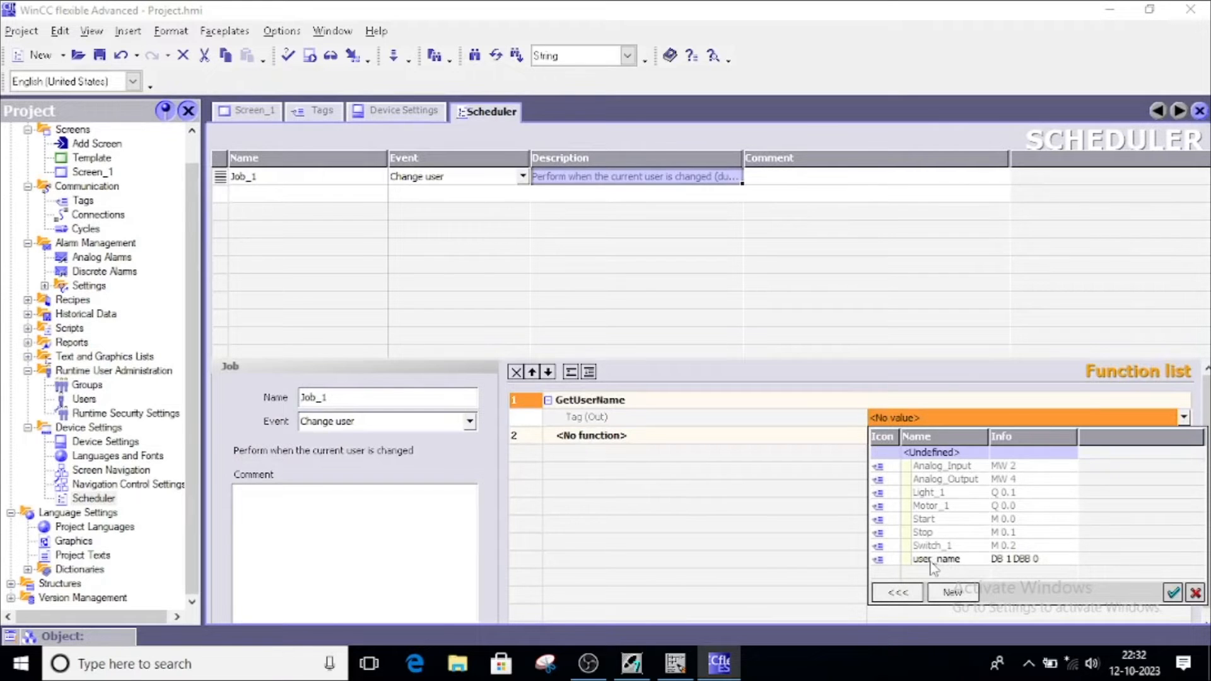
left_click(949, 560)
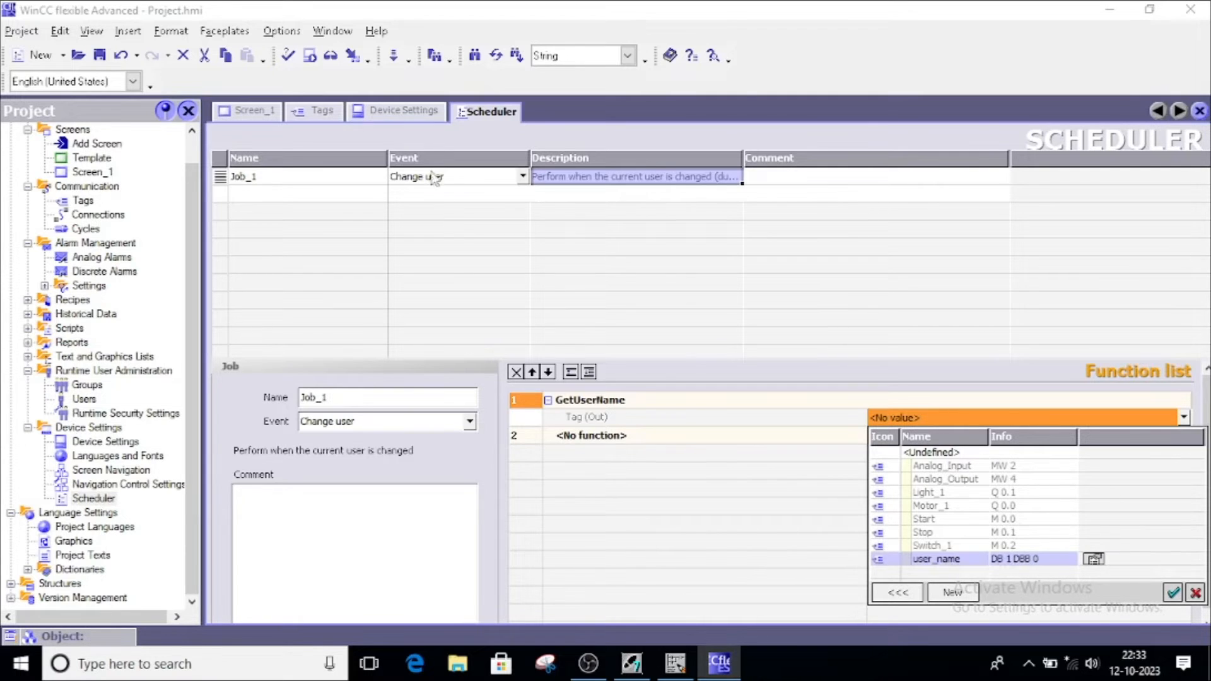
left_click(311, 114)
left_click(312, 114)
left_click(278, 301)
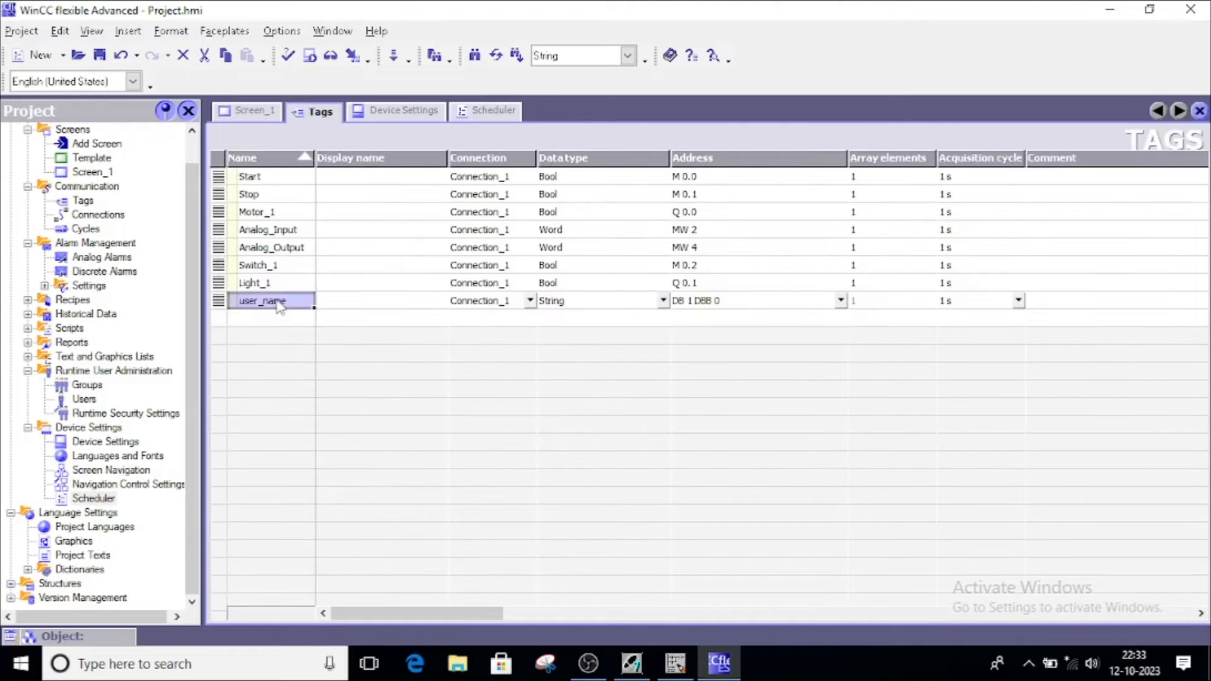
left_click(570, 302)
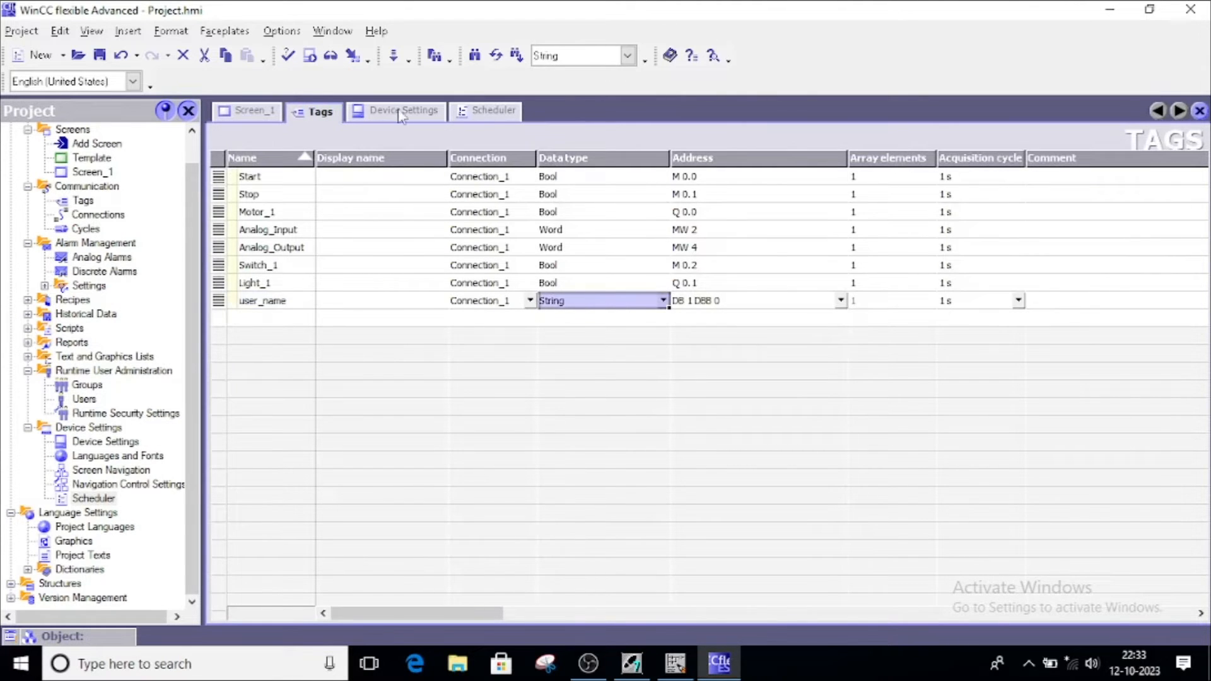
left_click(479, 113)
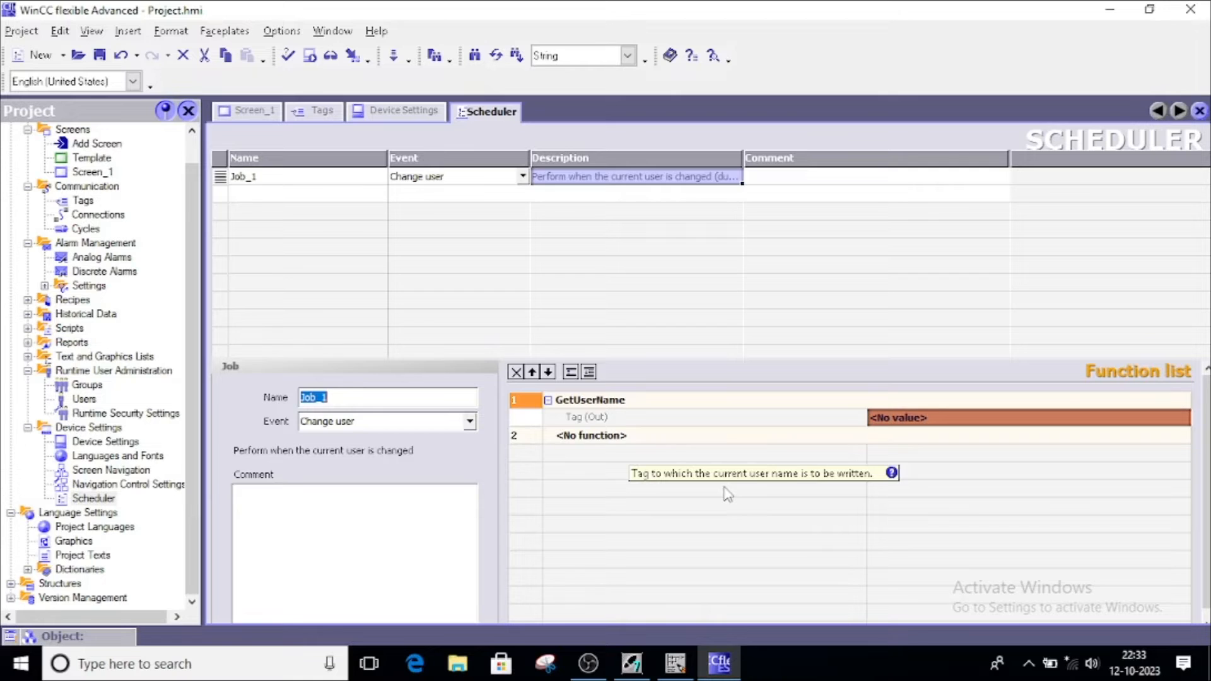
Assign user_name as the Tag (Out) of Job_1's GetUserName function
left_click(1169, 420)
left_click(1185, 417)
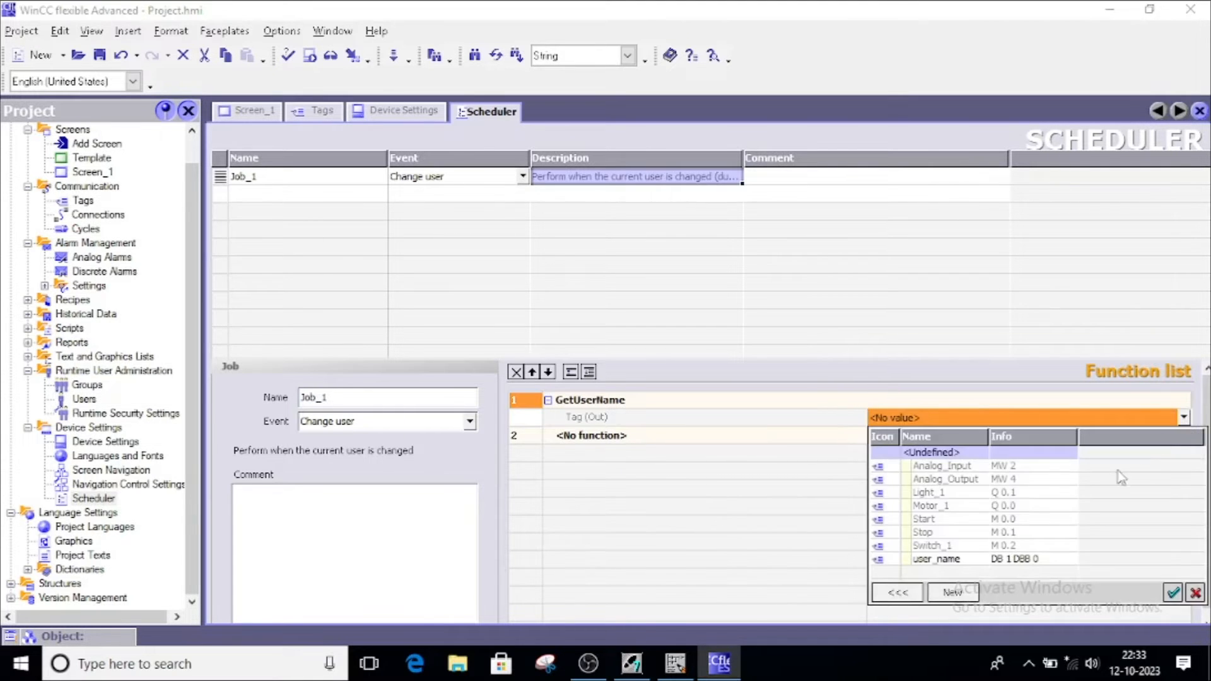
left_click(920, 561)
double_click(921, 560)
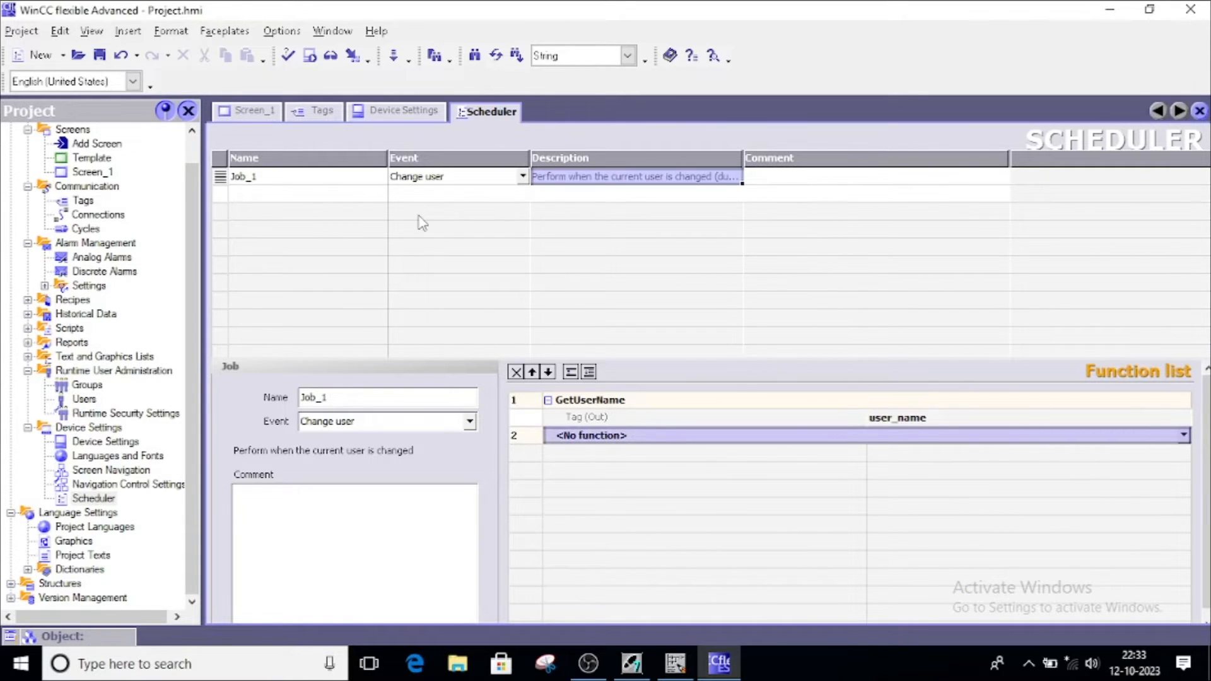
Open Runtime User Administration > Groups and add a new group, Group_1
left_click(27, 428)
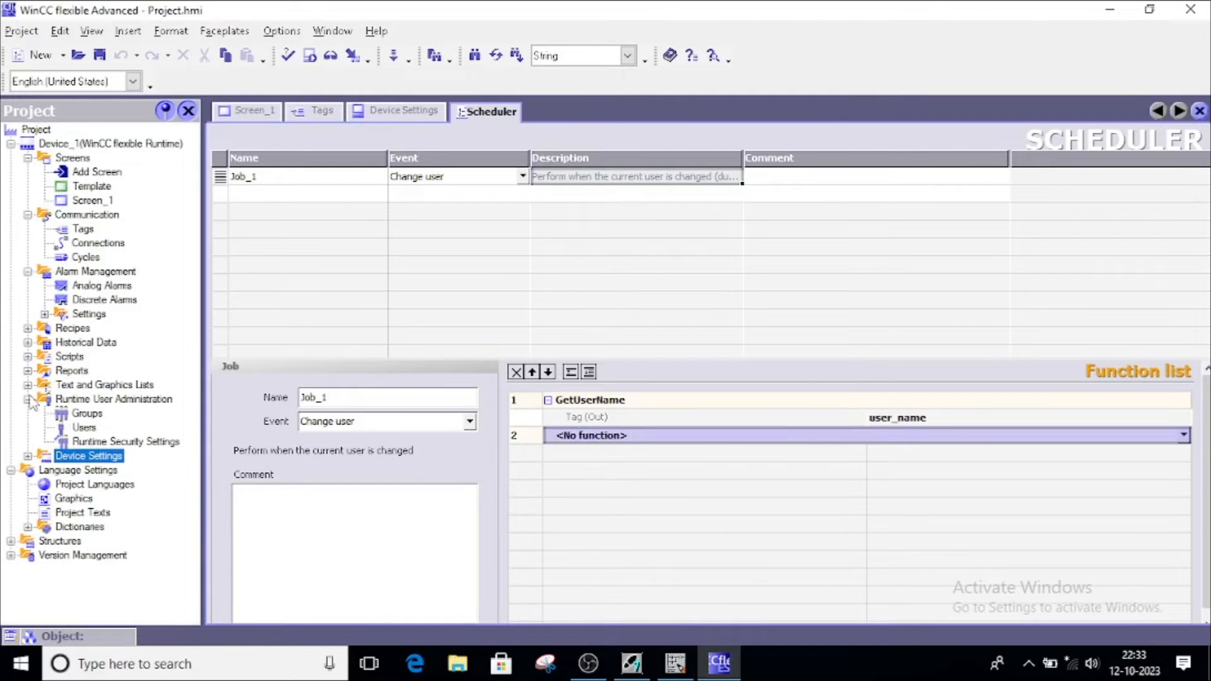
left_click(85, 404)
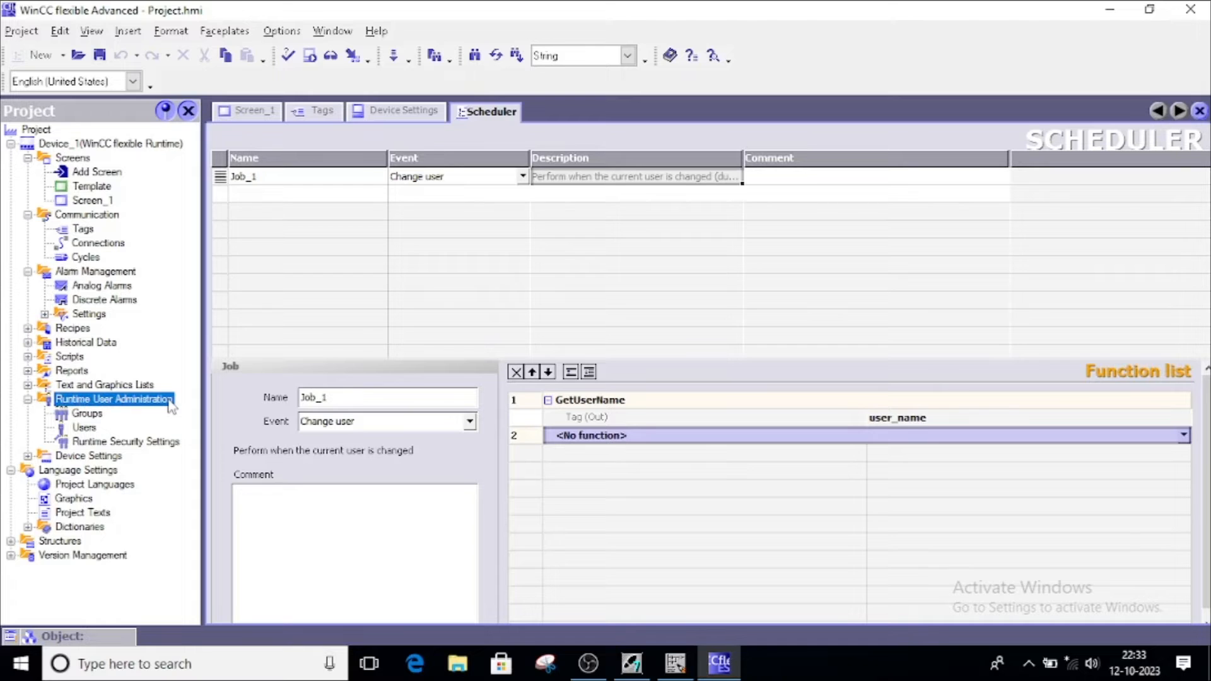
left_click(61, 416)
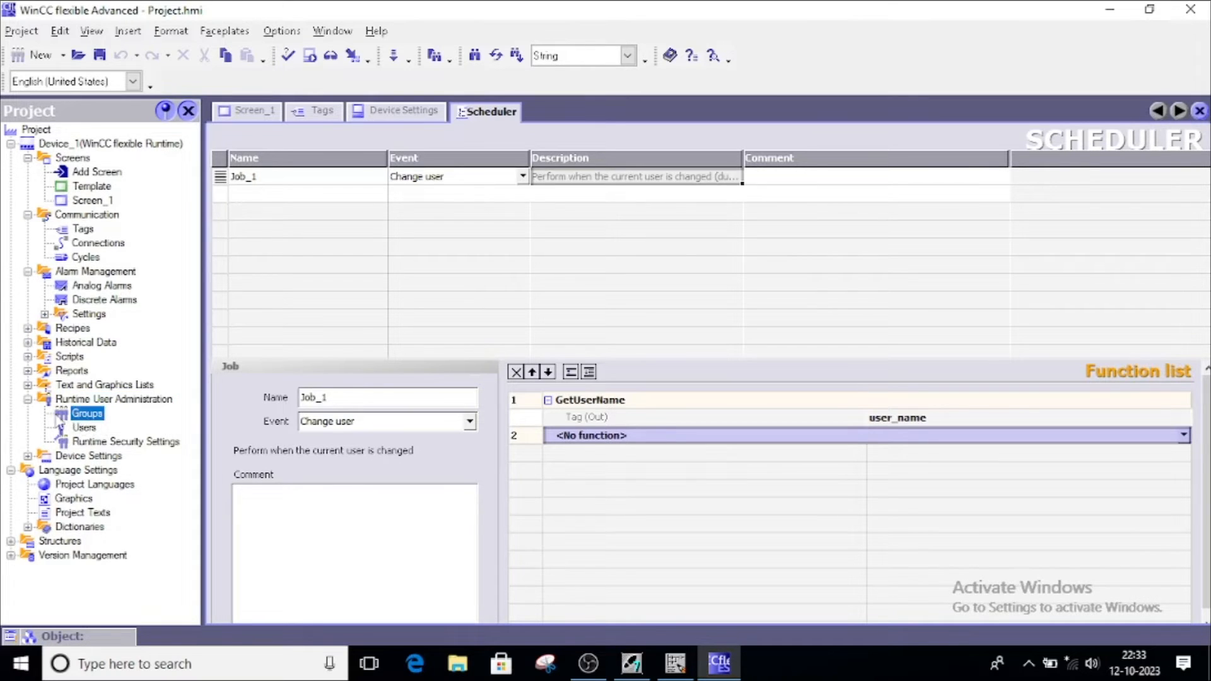
double_click(69, 419)
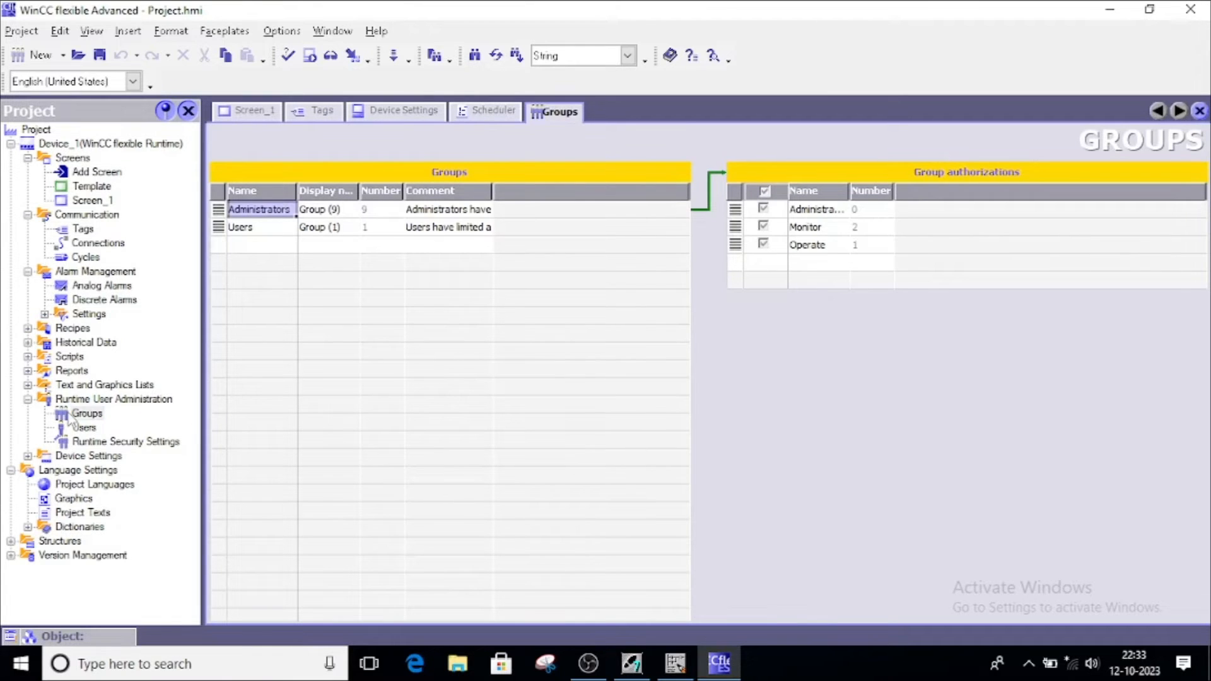
left_click(242, 243)
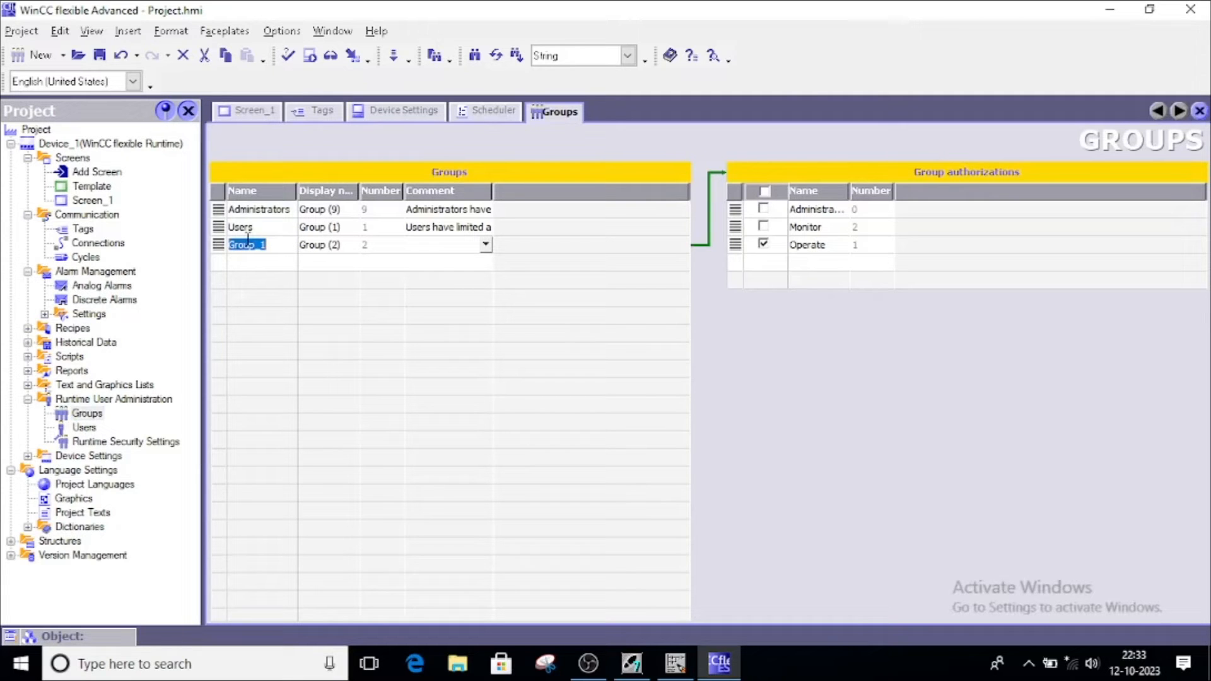
left_click(254, 213)
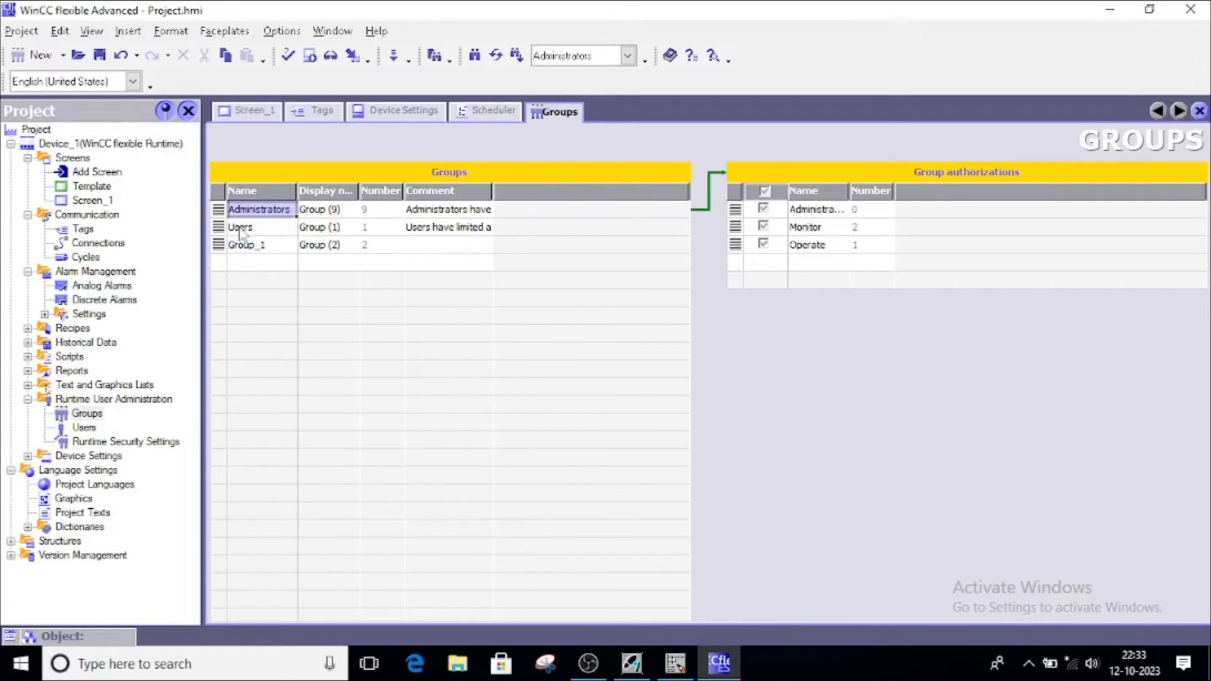
Rename the Users group to monitor and Group_1 to operator
left_click(244, 230)
left_click(243, 231)
type("monitor")
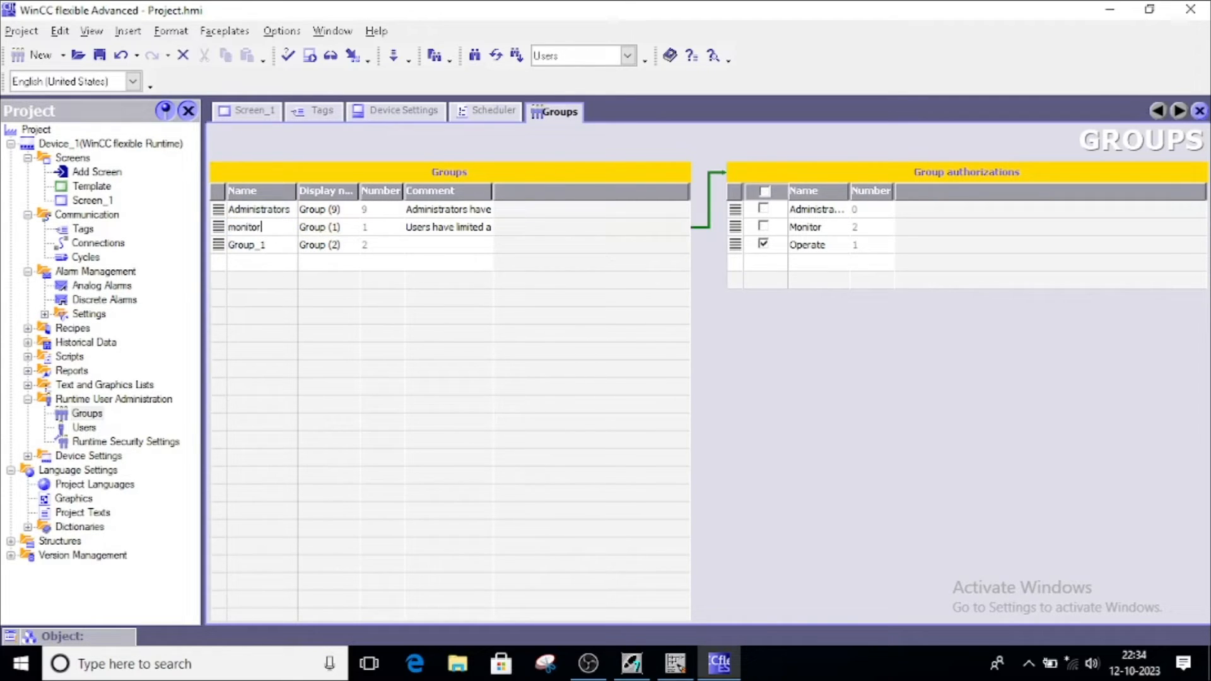
left_click(257, 247)
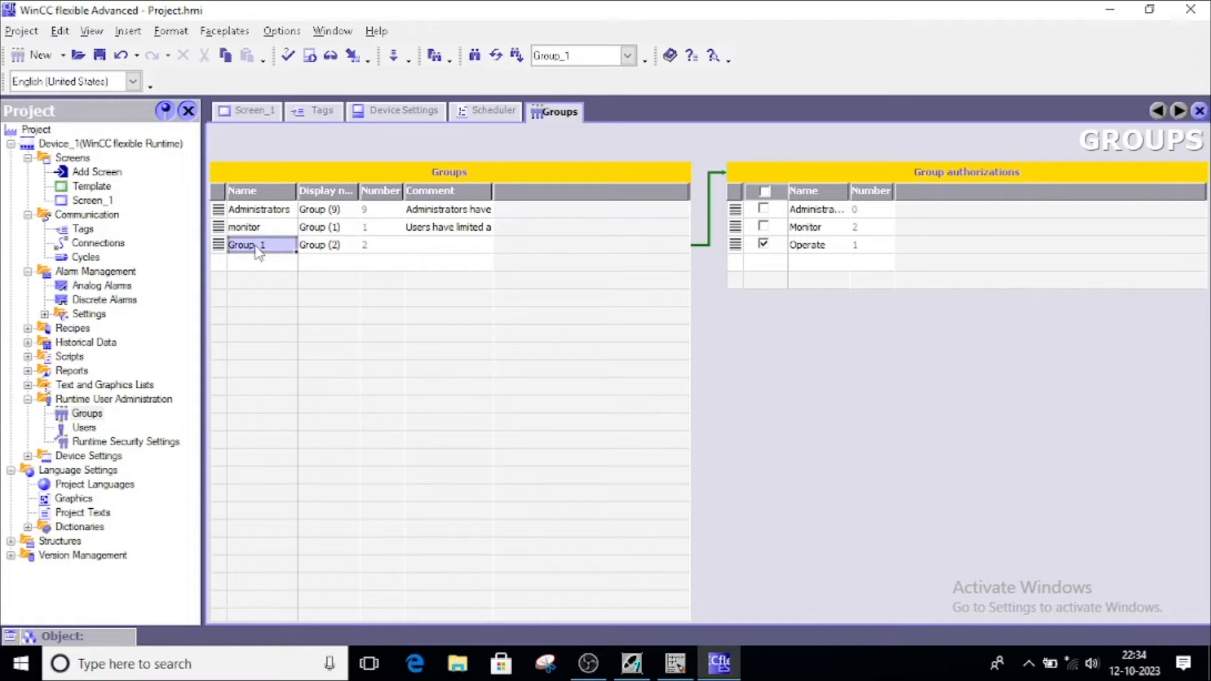
left_click(258, 248)
type("operator")
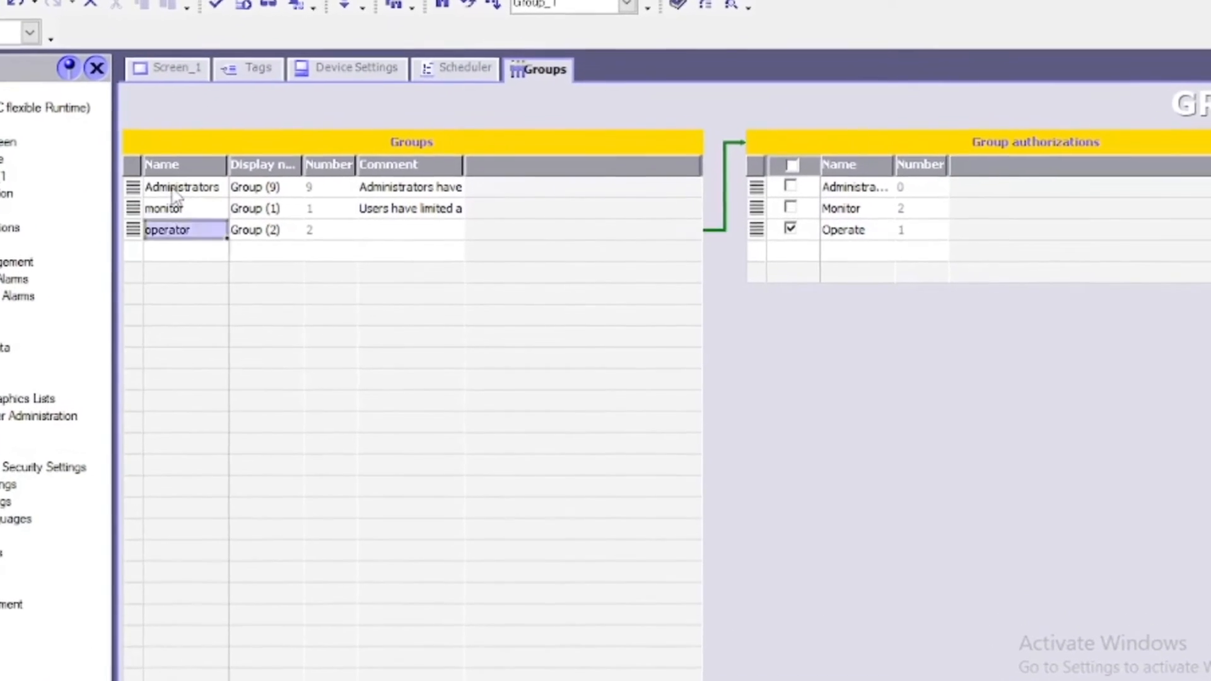
left_click(258, 209)
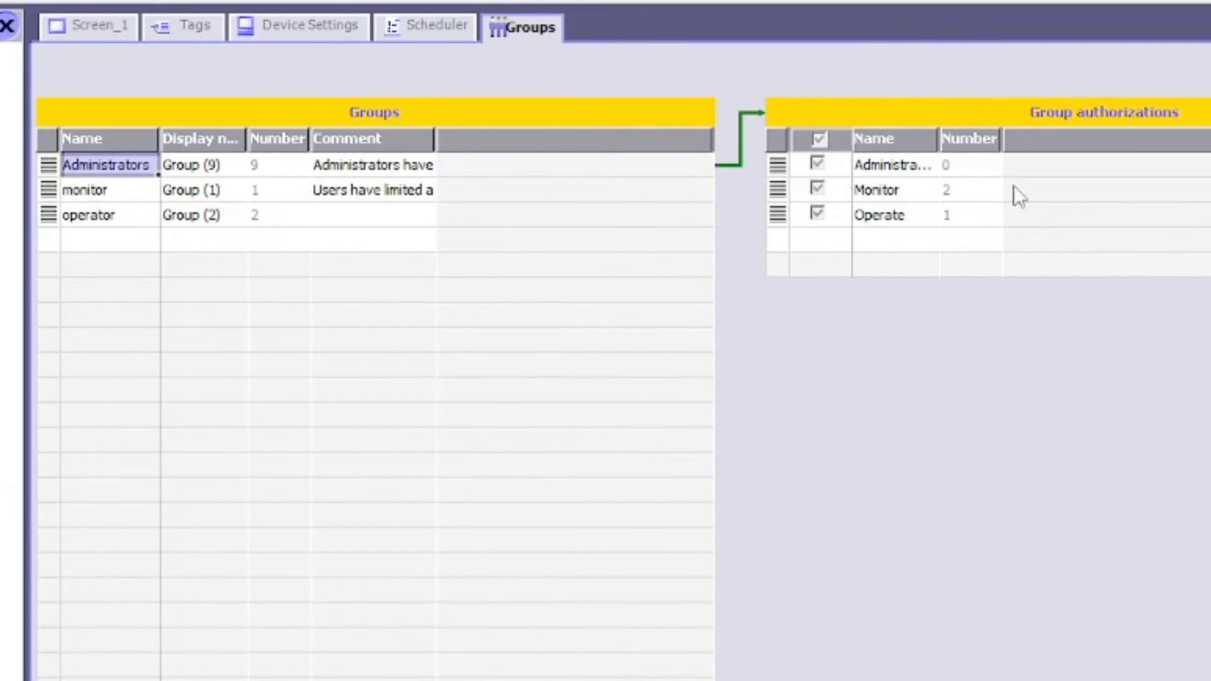
Set Operate for Administrators and give monitor the Monitor and Operate authorizations
left_click(817, 212)
left_click(85, 191)
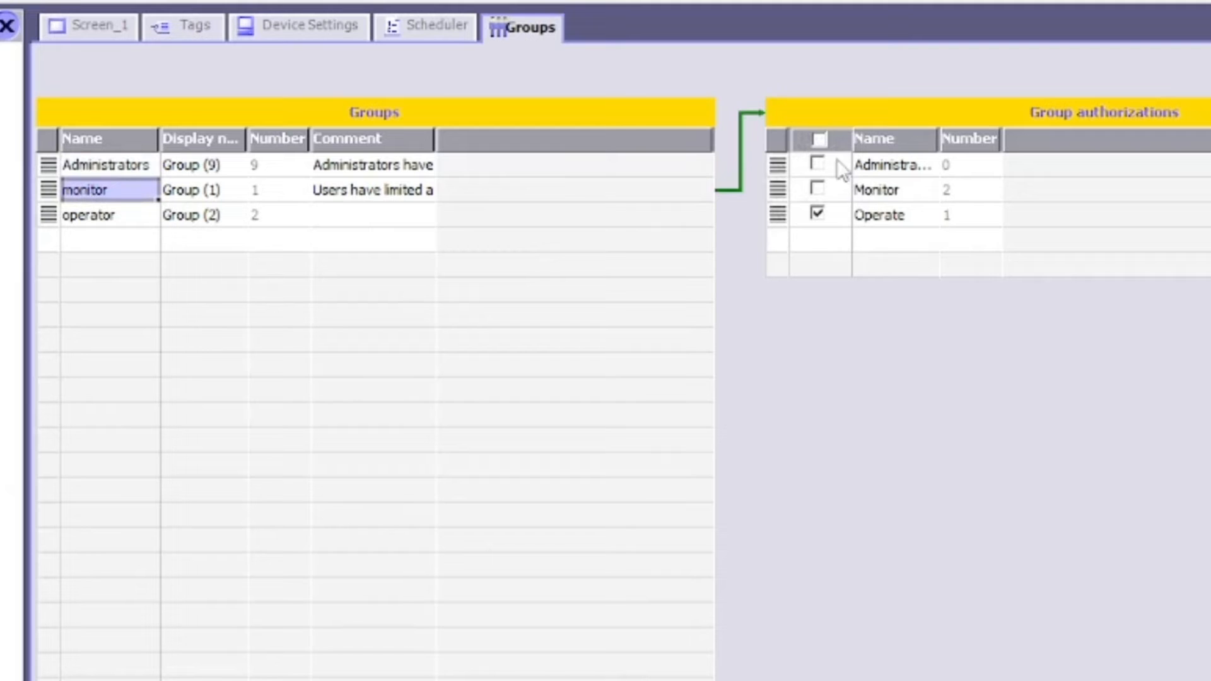
left_click(818, 189)
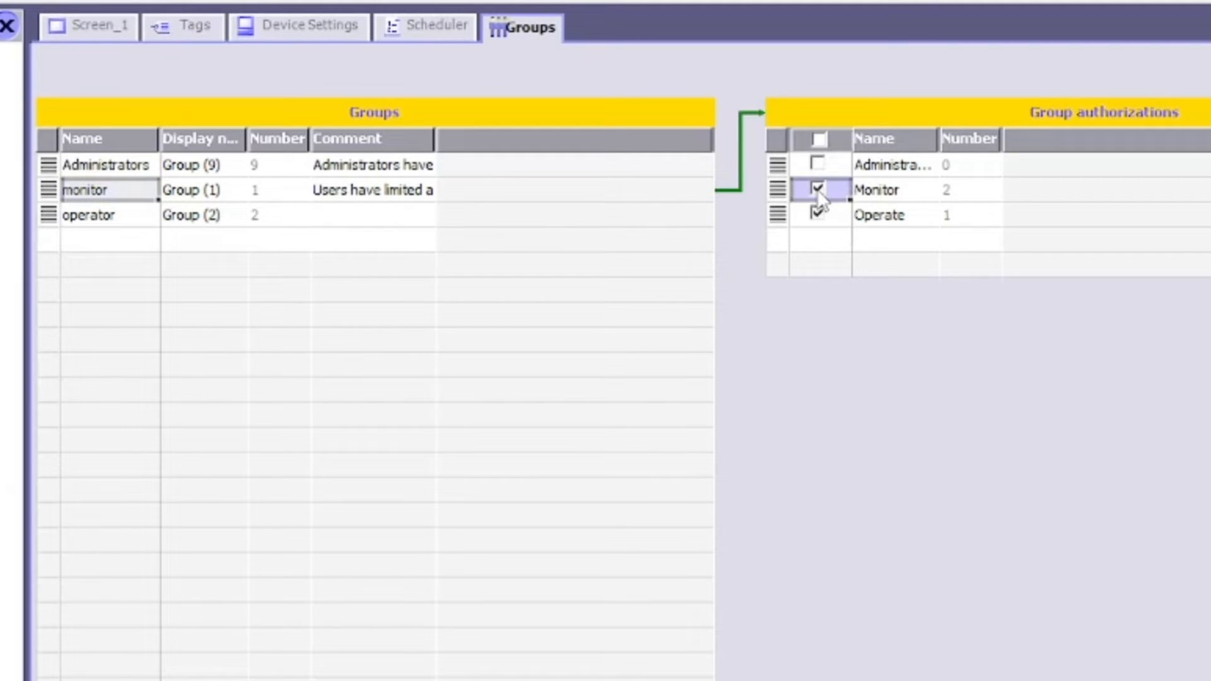
left_click(818, 214)
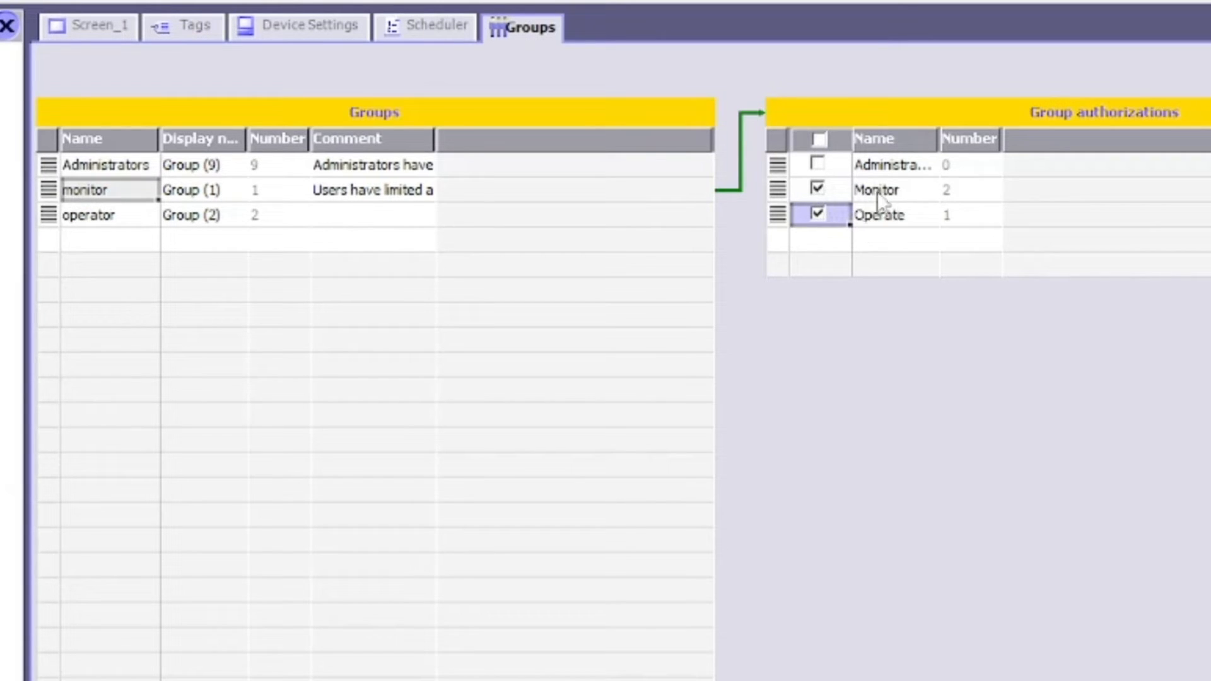
Leave the operator group with only the Operate authorization
left_click(109, 219)
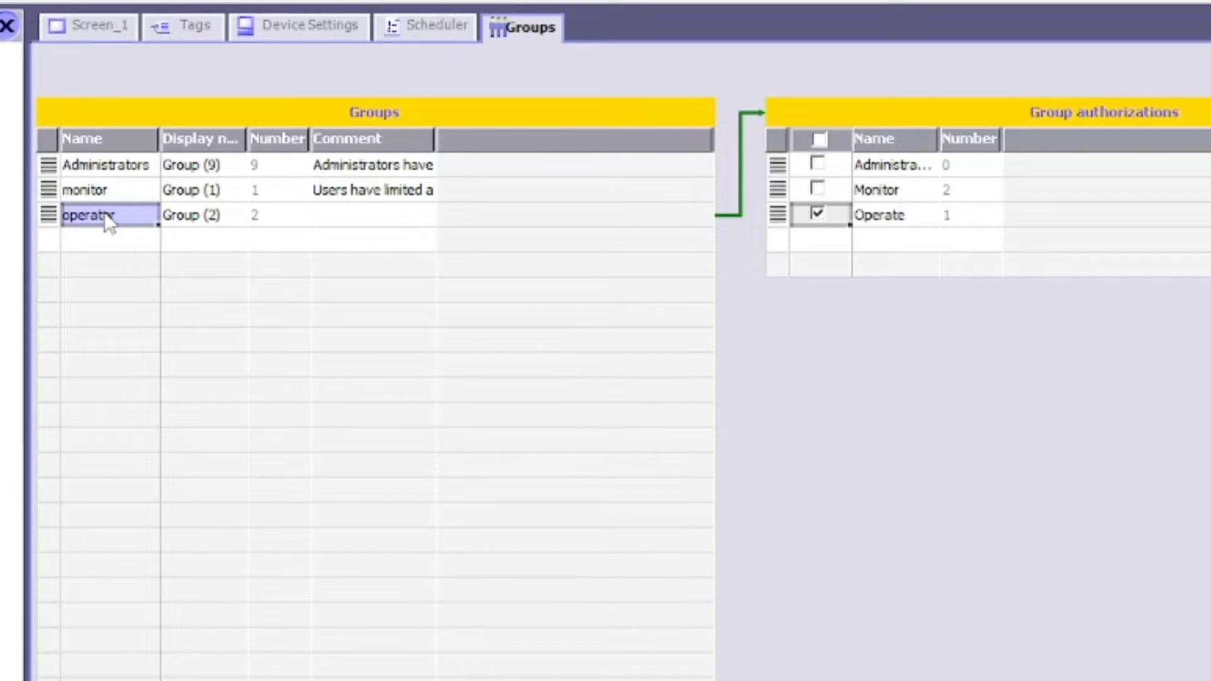
left_click(818, 213)
left_click(819, 163)
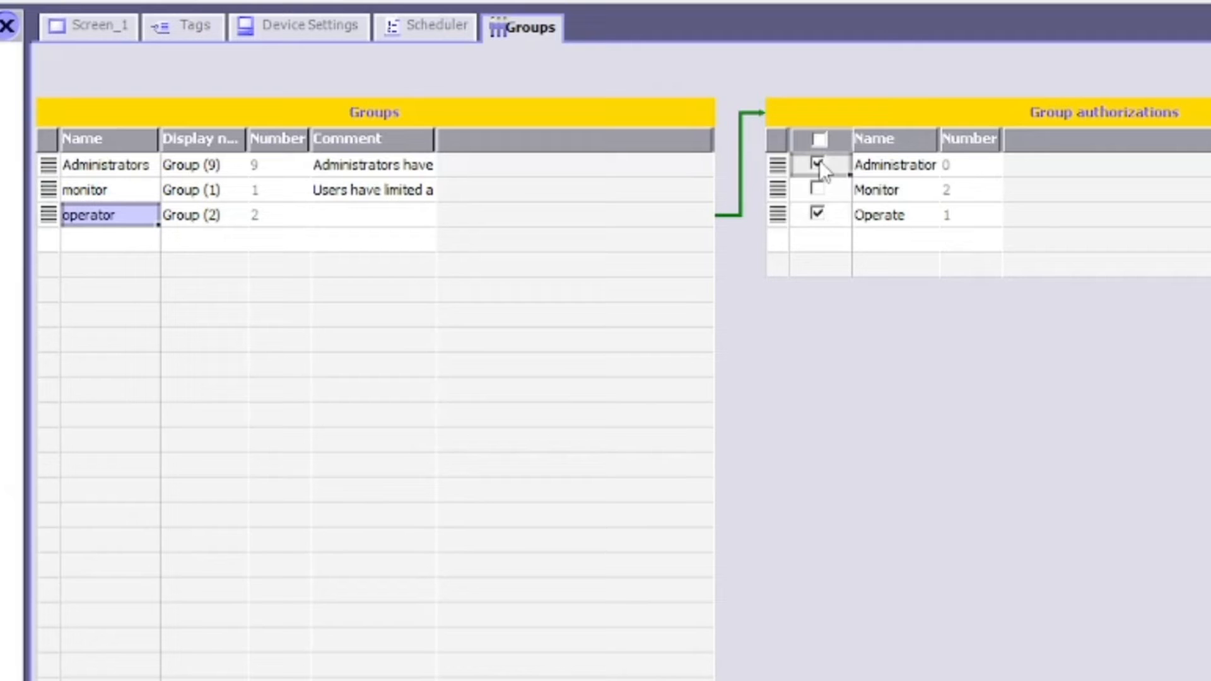
left_click(817, 188)
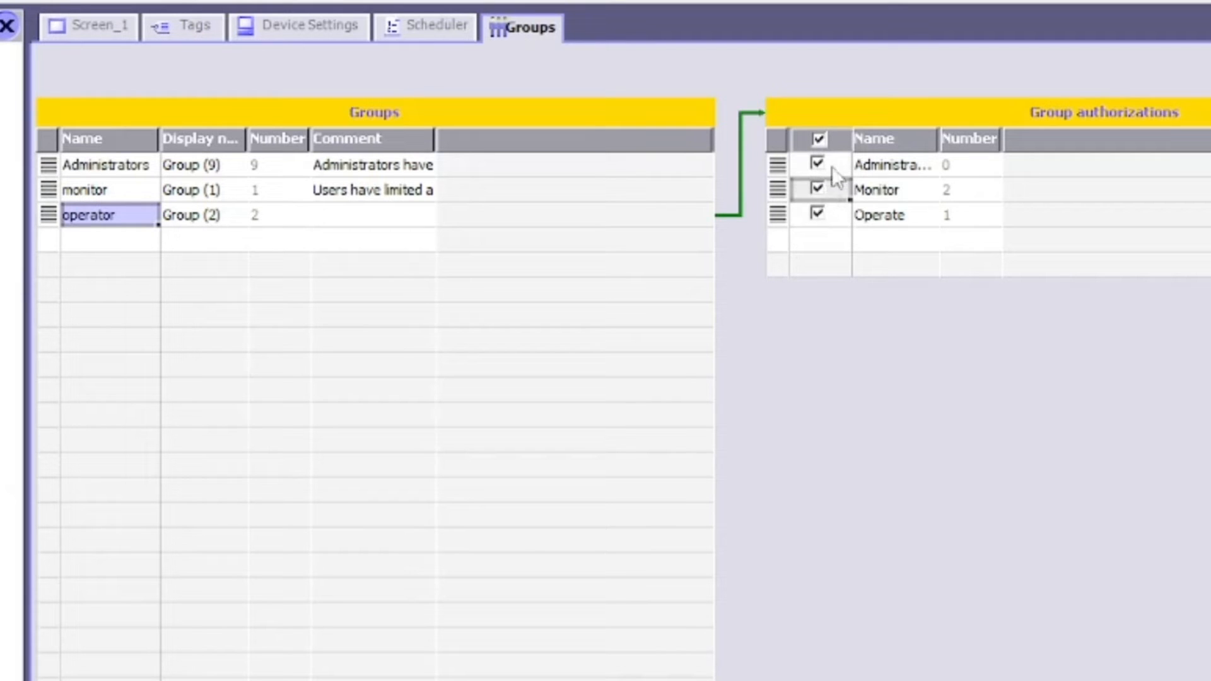
left_click(820, 139)
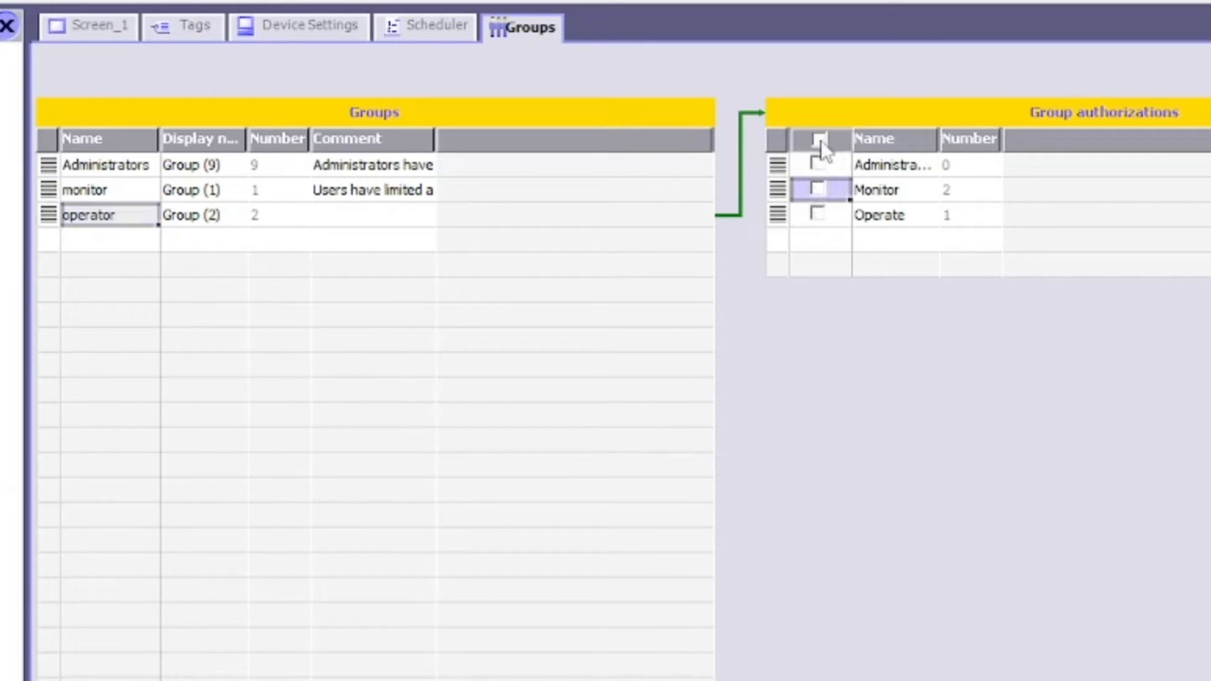
left_click(817, 215)
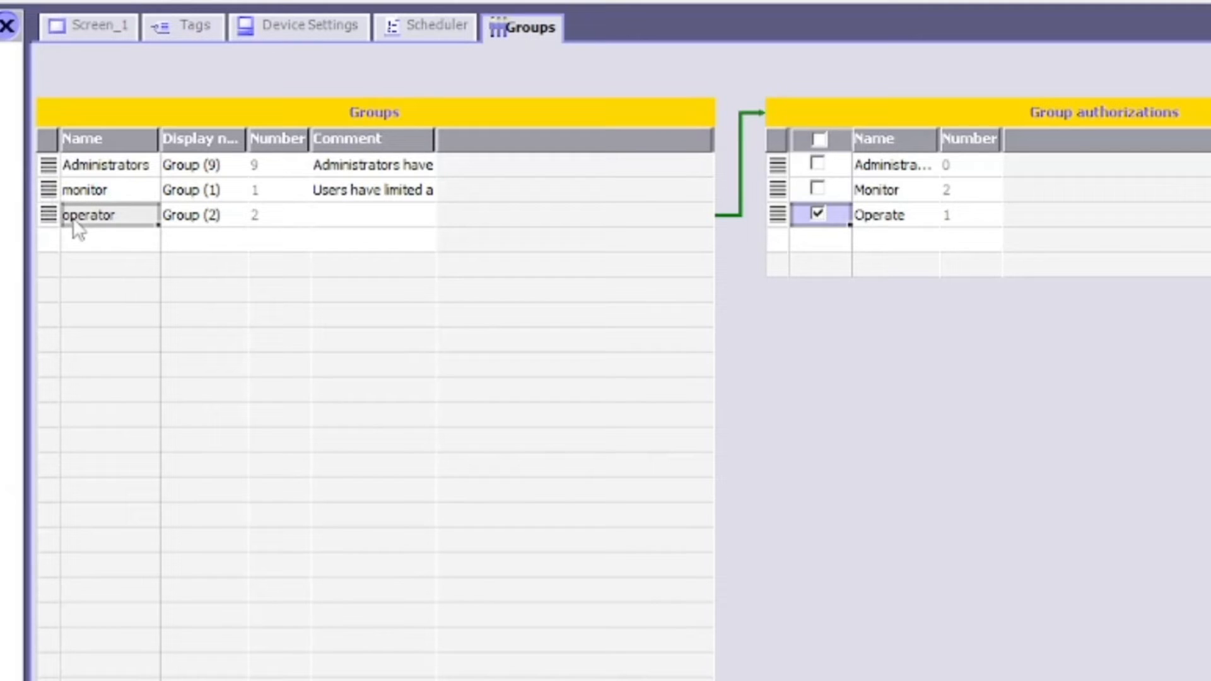
Review the authorizations of monitor, Administrators and operator, then select runtime Users
left_click(75, 189)
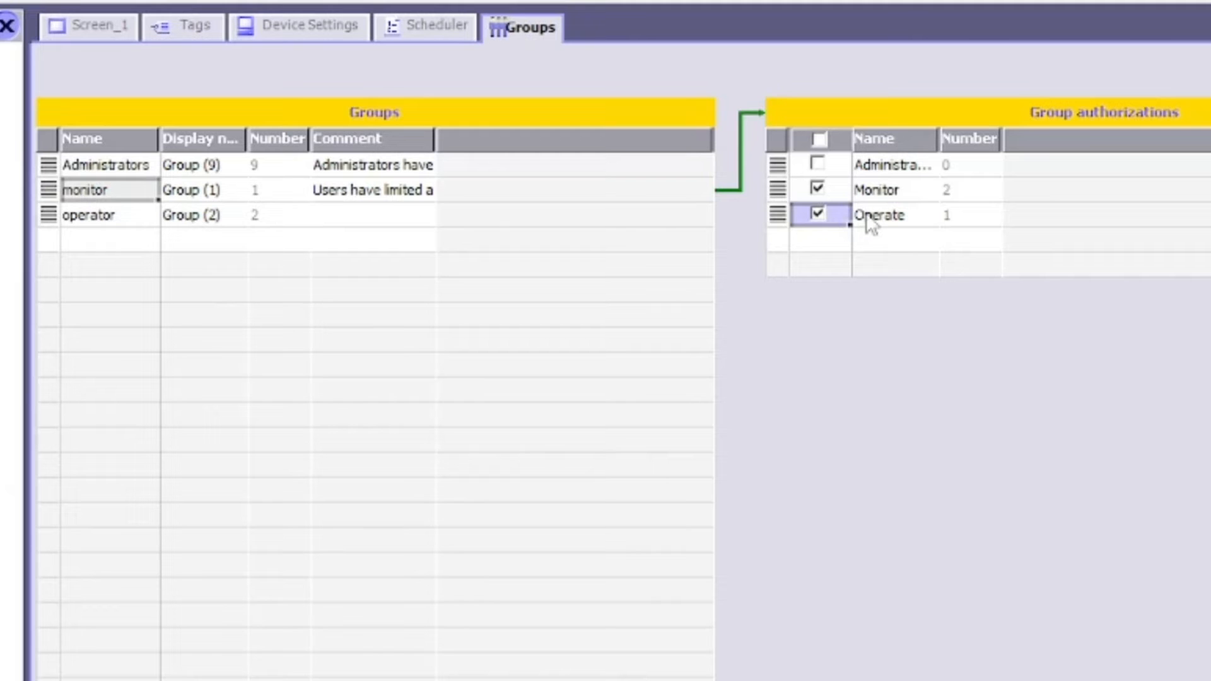
left_click(129, 170)
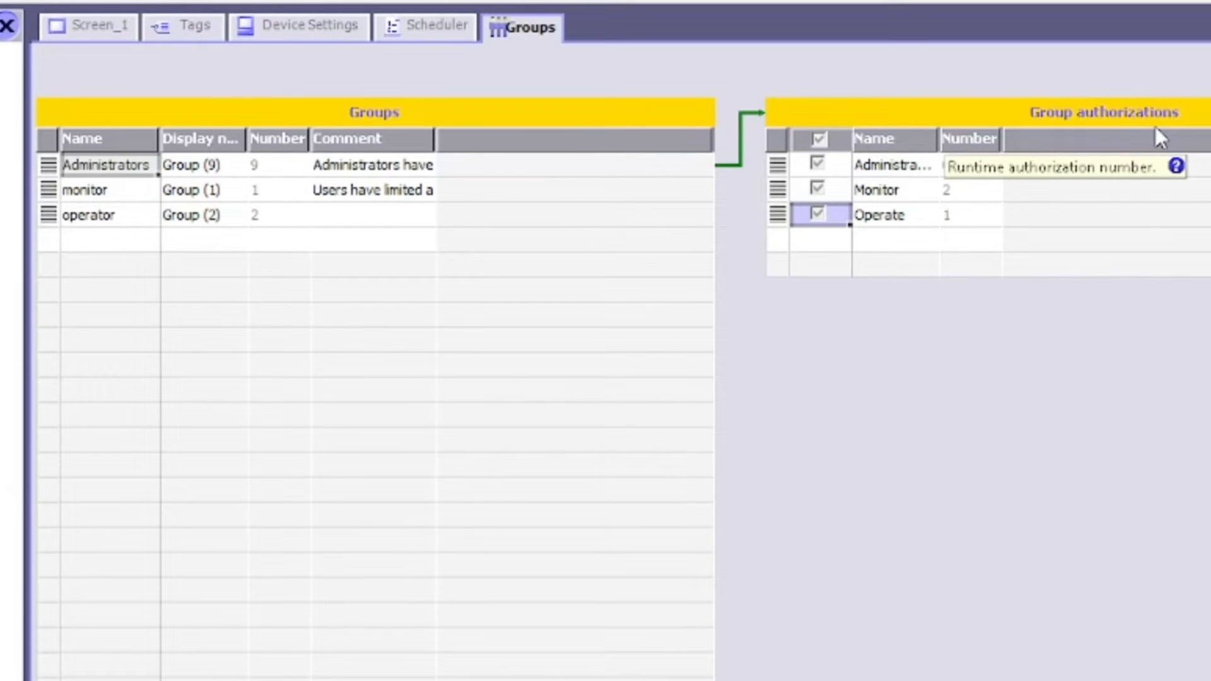
left_click(76, 193)
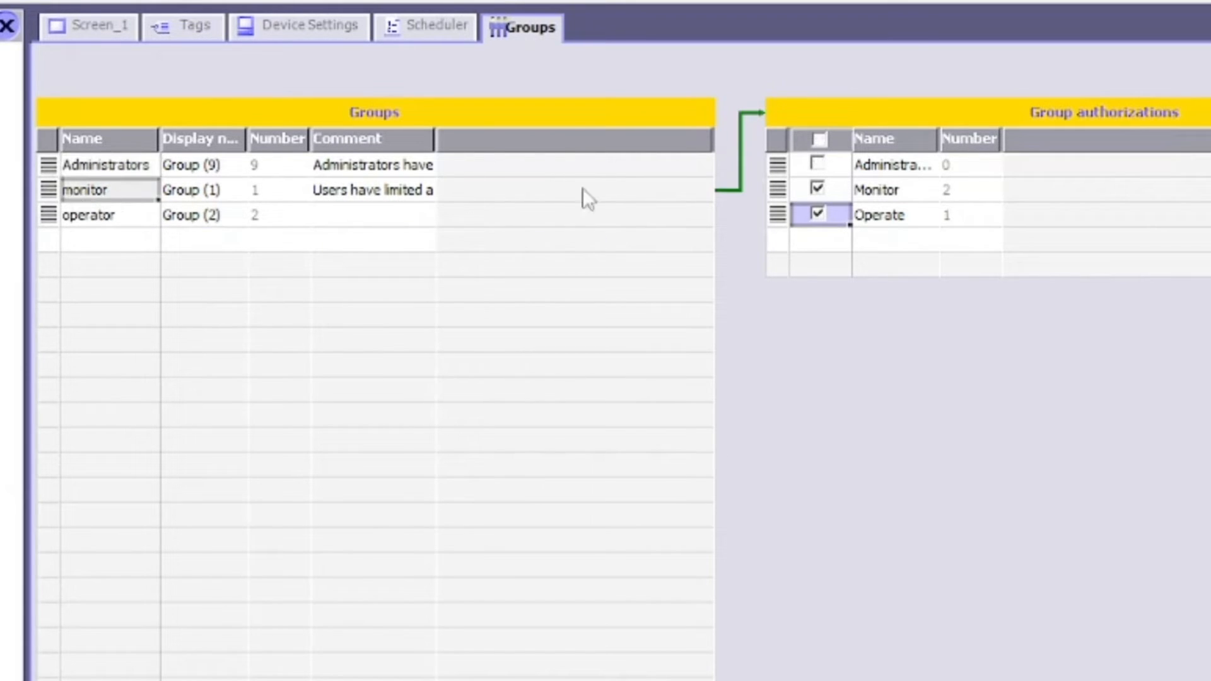
left_click(88, 216)
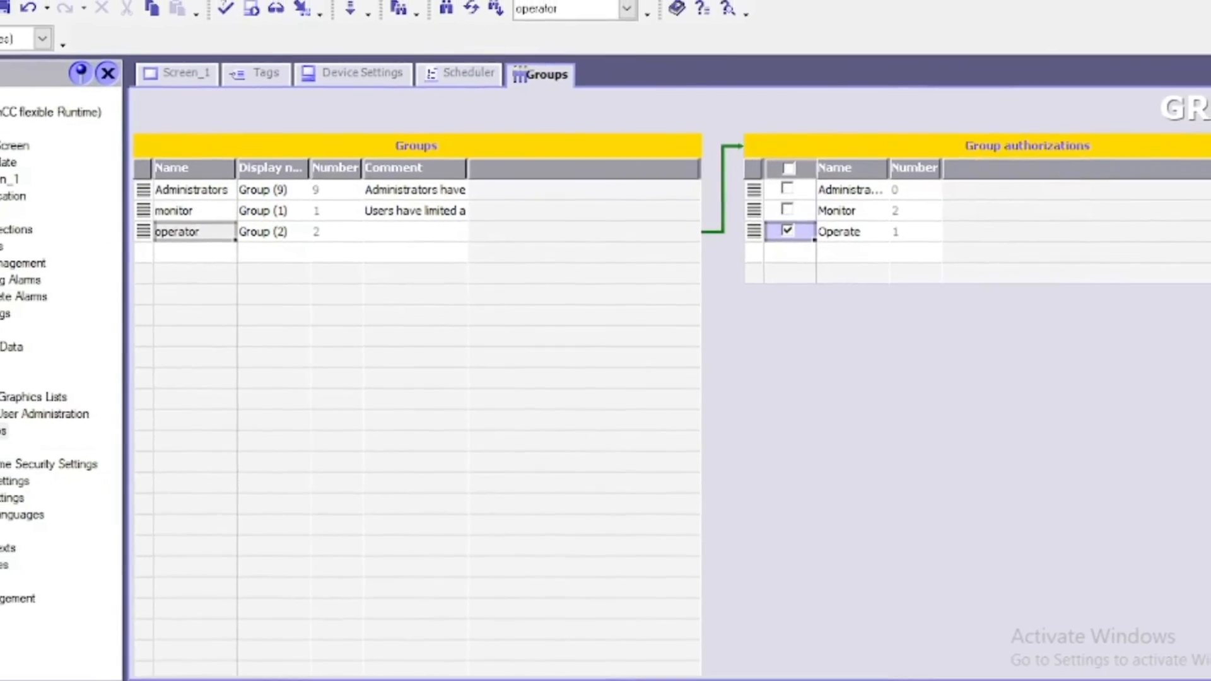
left_click(0, 449)
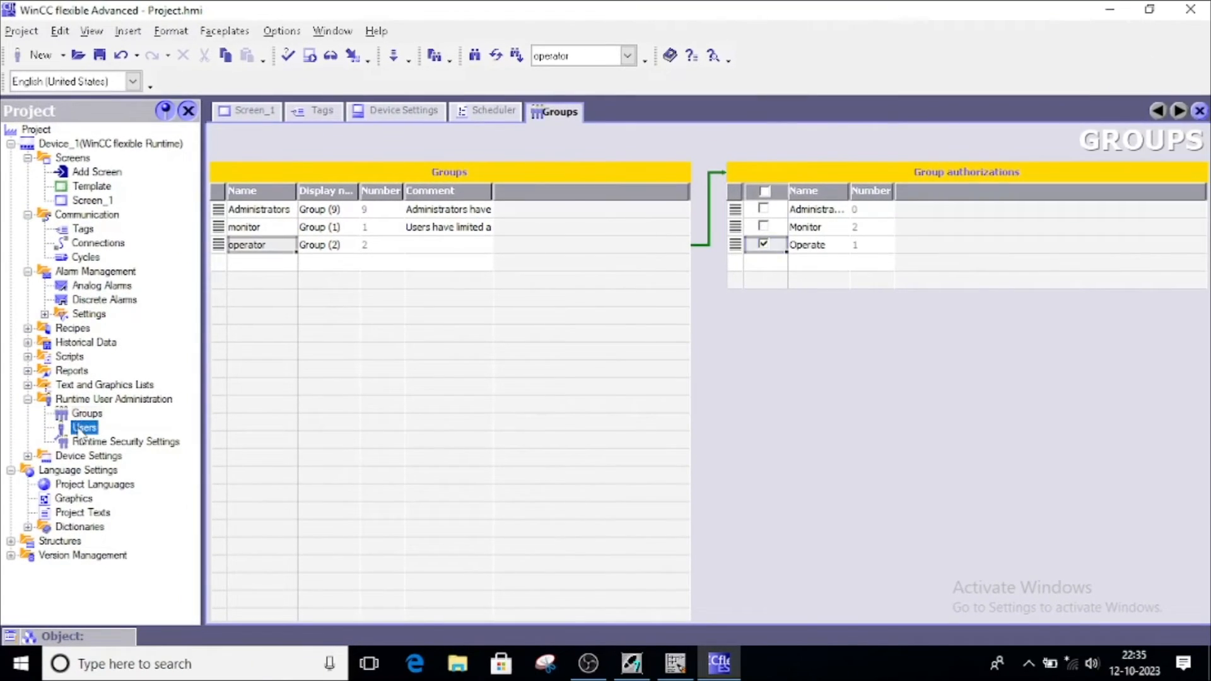
Give the Admin runtime user a new password, entered and confirmed, then close the output messages
double_click(84, 429)
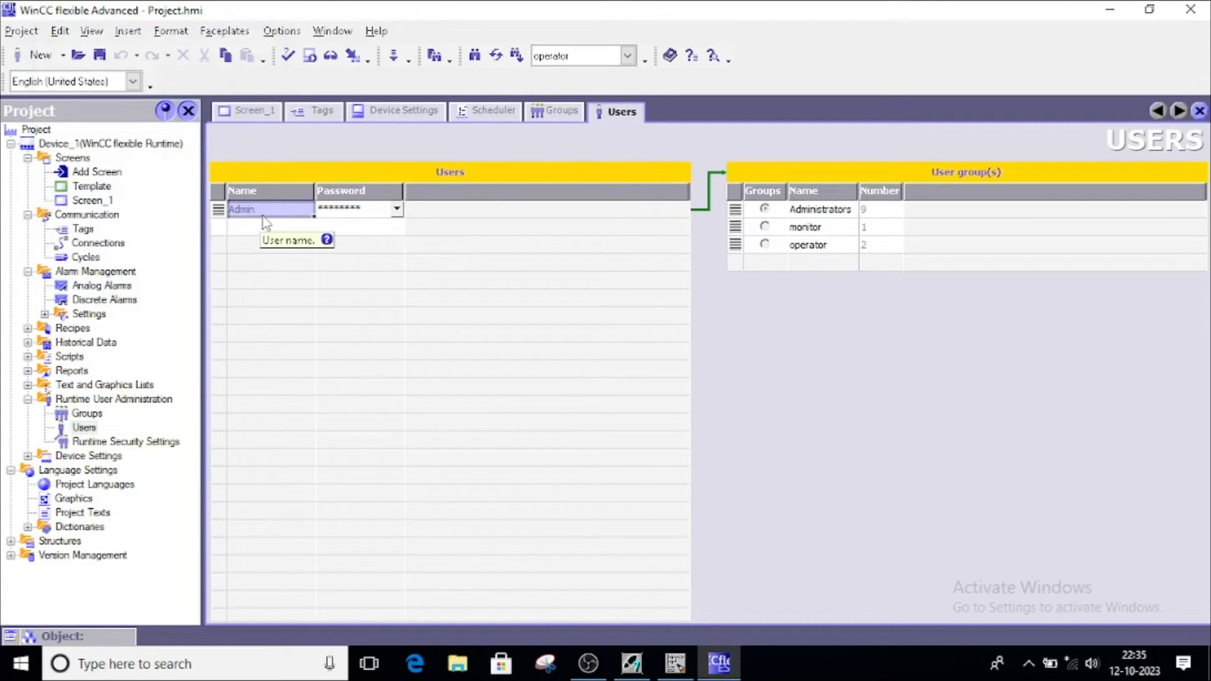
left_click(396, 209)
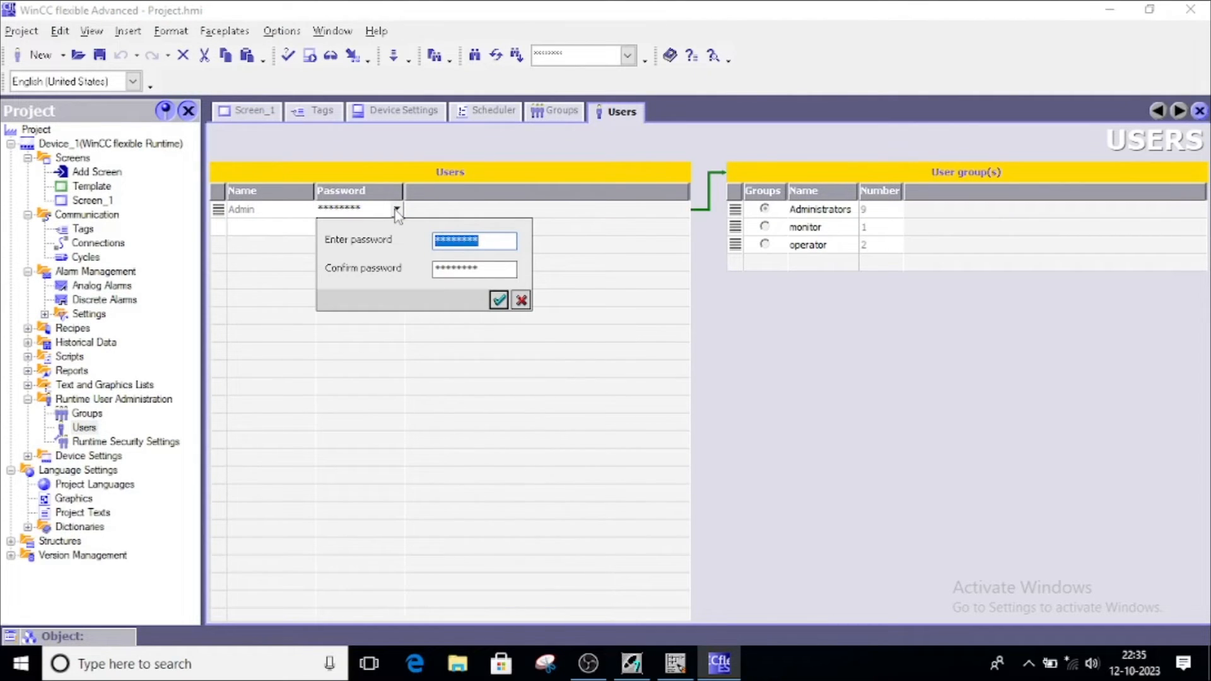
type("***")
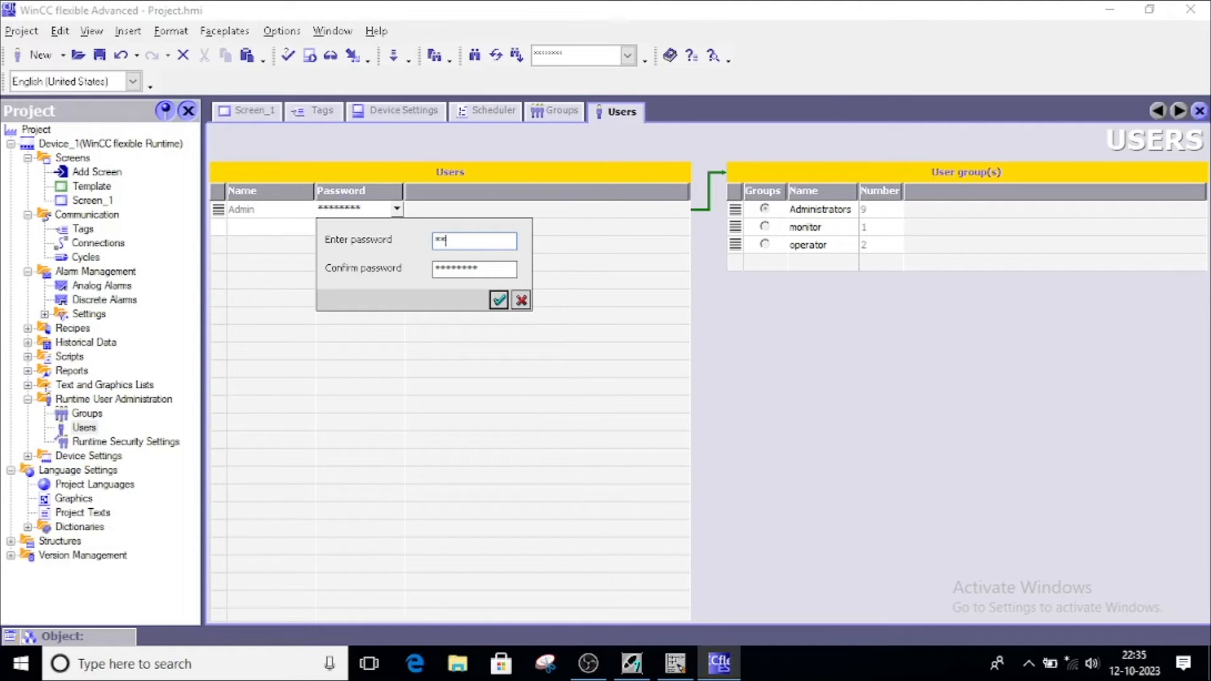
left_click_drag(486, 269, 416, 291)
type("***")
left_click(499, 300)
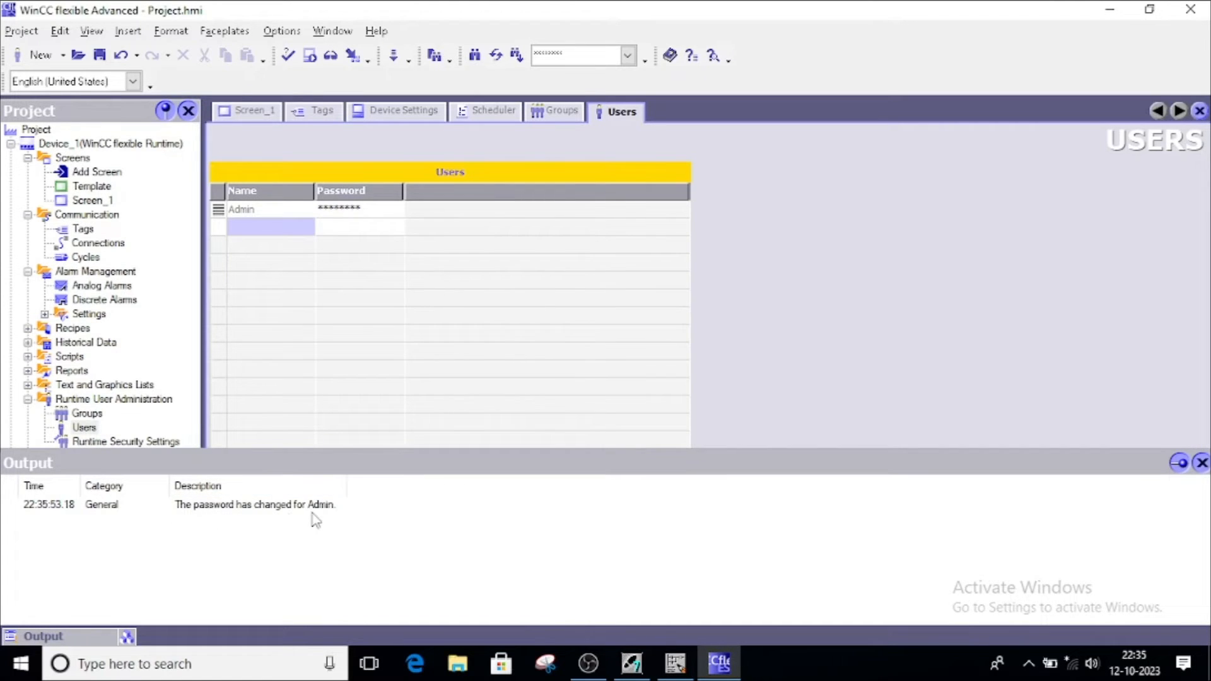
left_click(1202, 464)
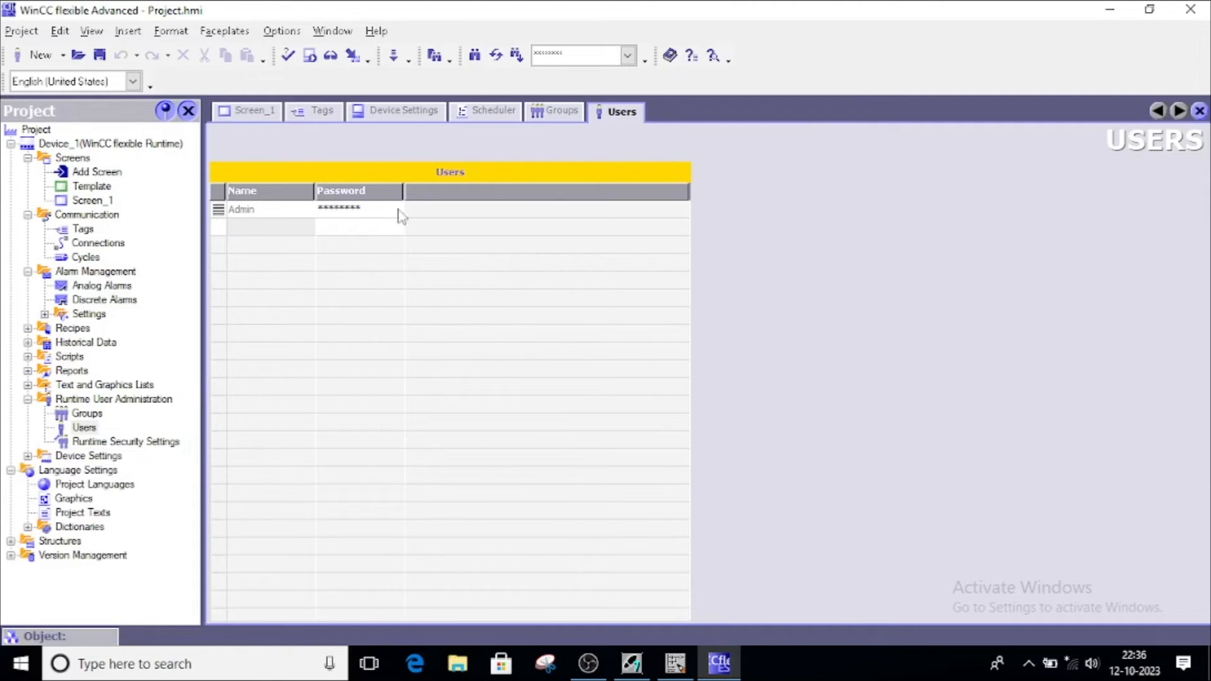
Add a runtime user below Admin, enter its user name and set its password
double_click(278, 226)
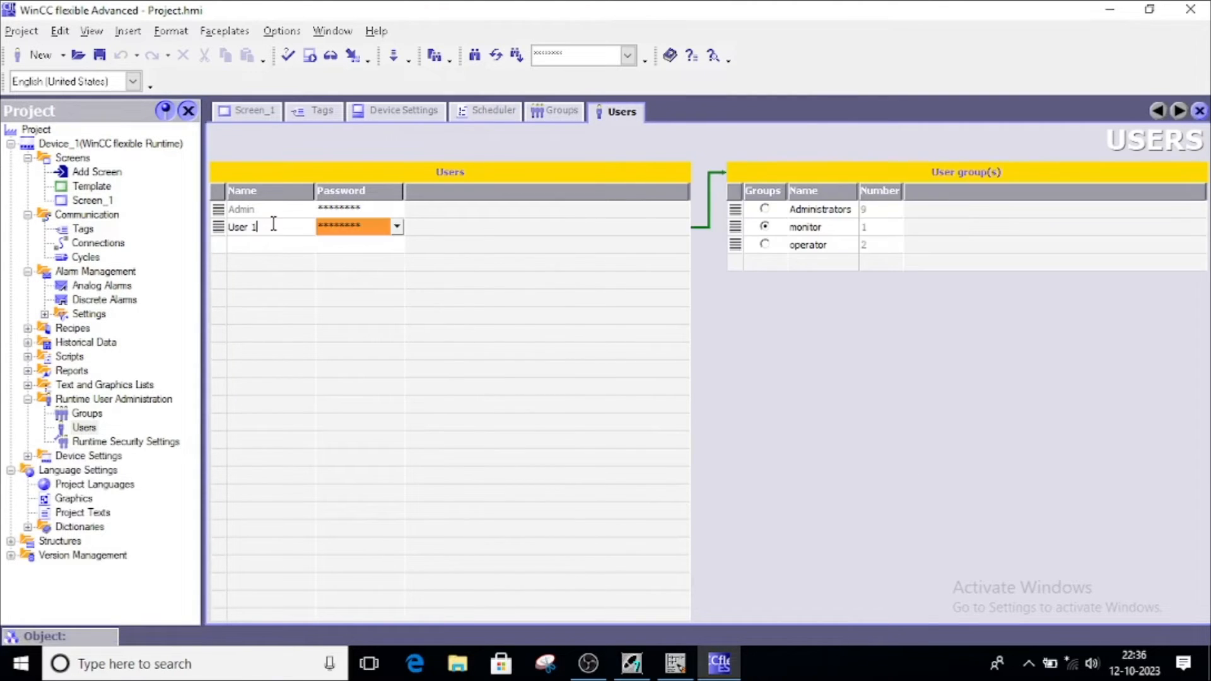
left_click(274, 226)
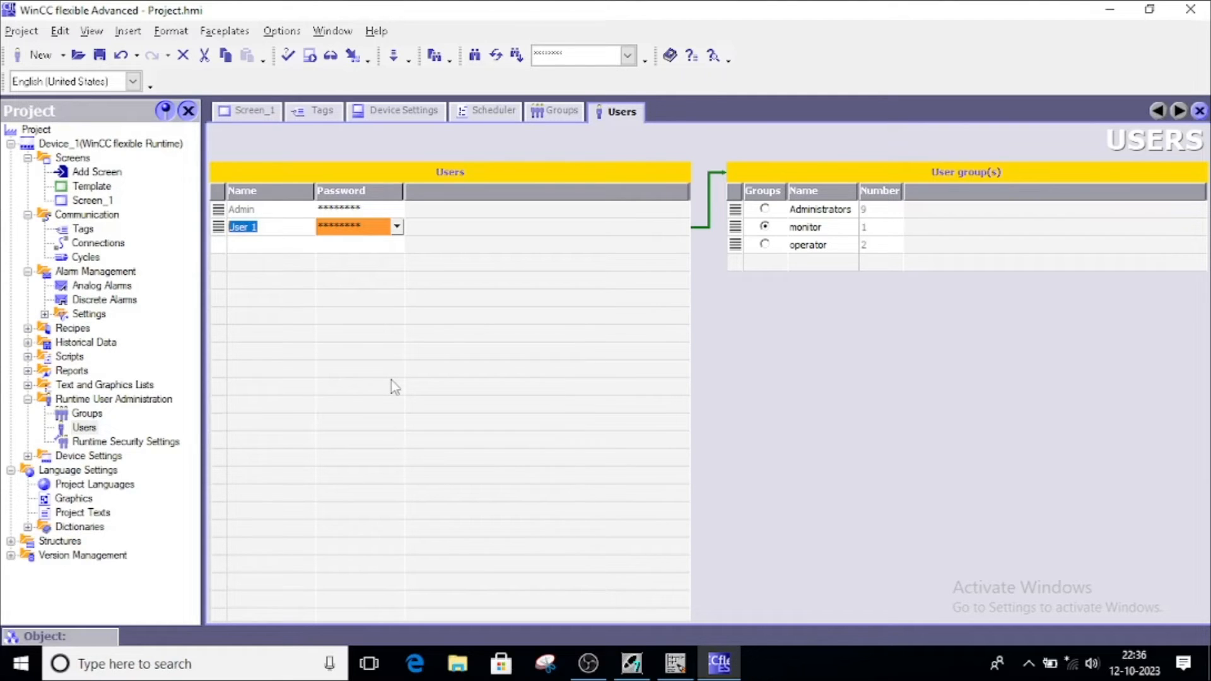
type("Mohit")
left_click(397, 227)
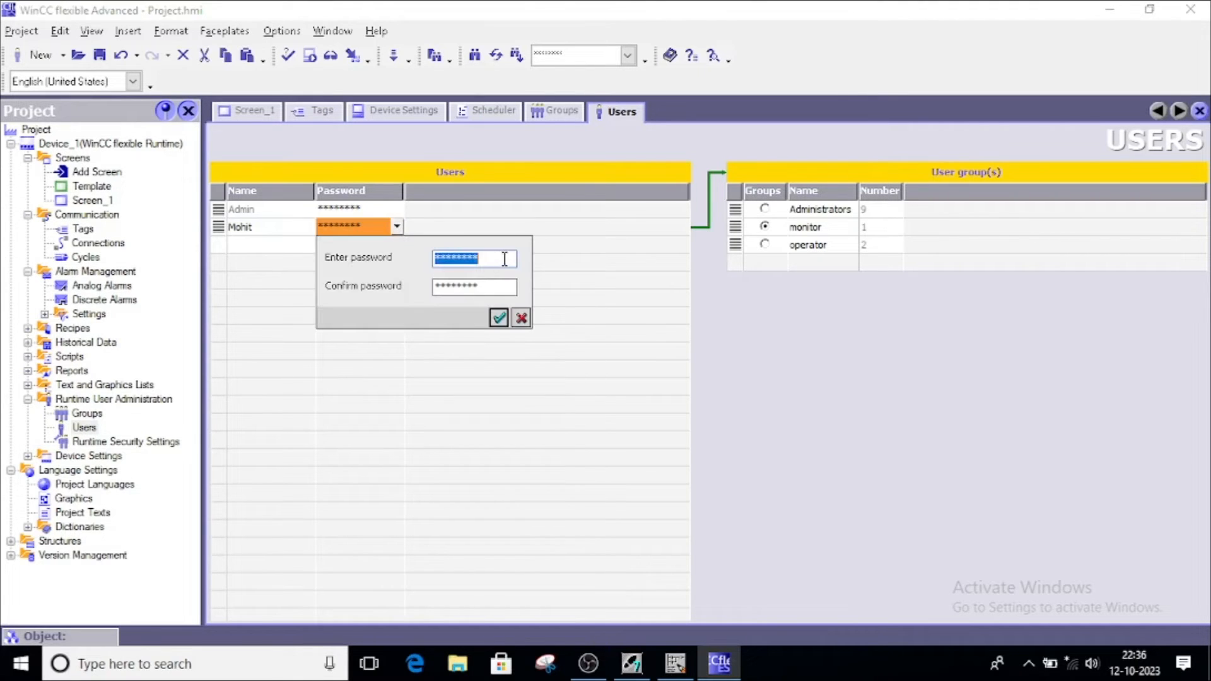
type("***")
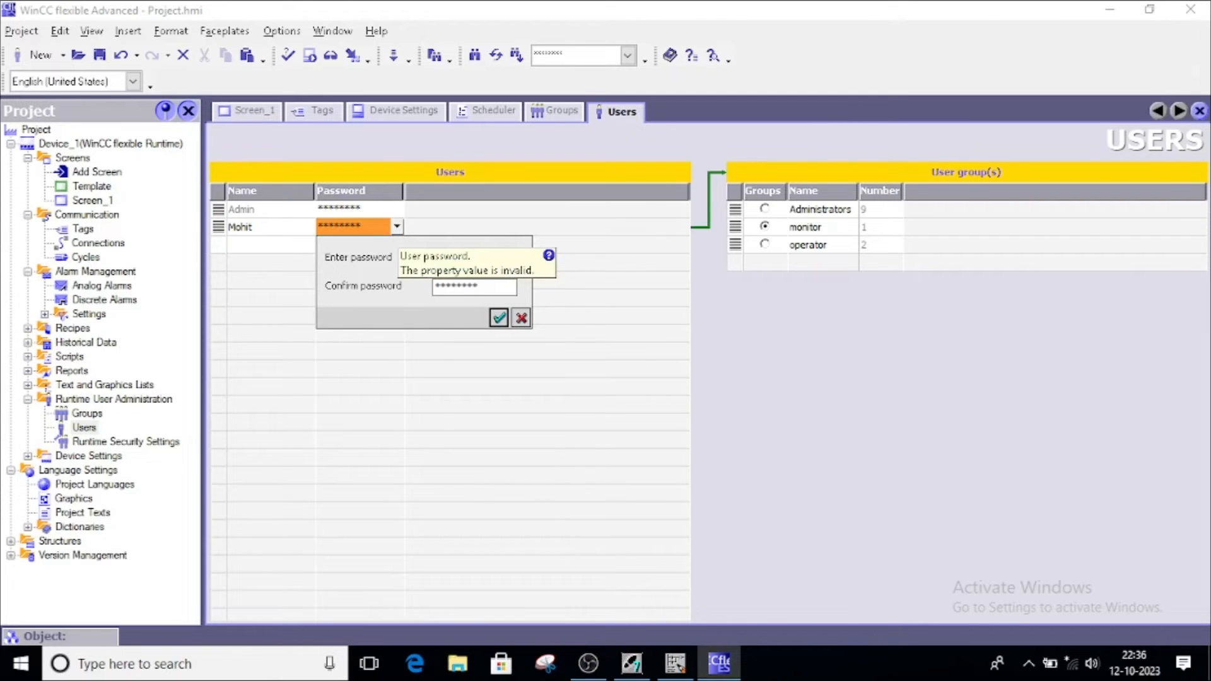
type("*")
key("Tab")
type("****")
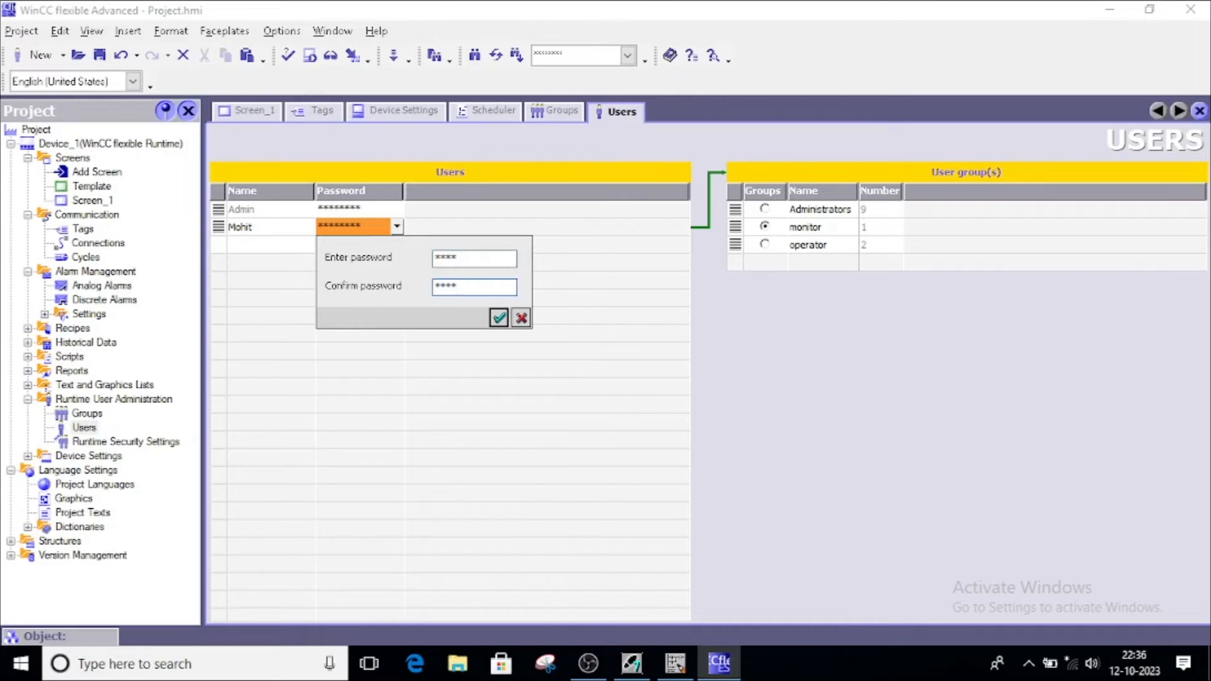
left_click(498, 318)
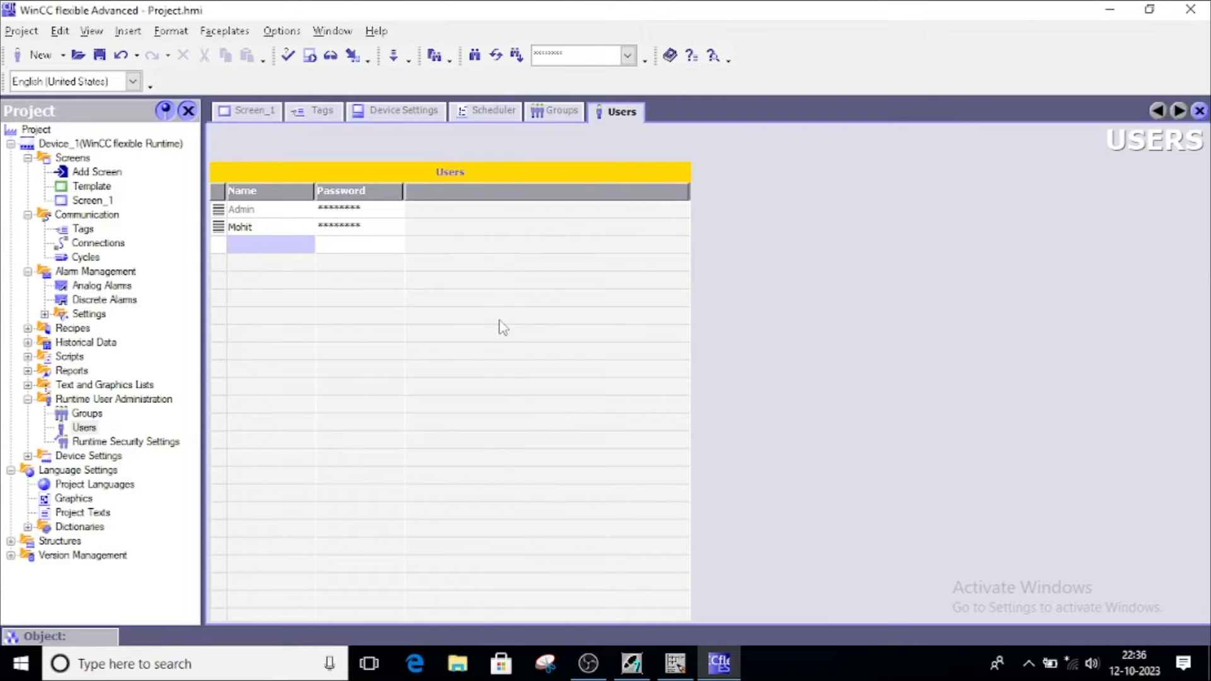
Add a second runtime user, enter its two-word user name and set its password
double_click(270, 246)
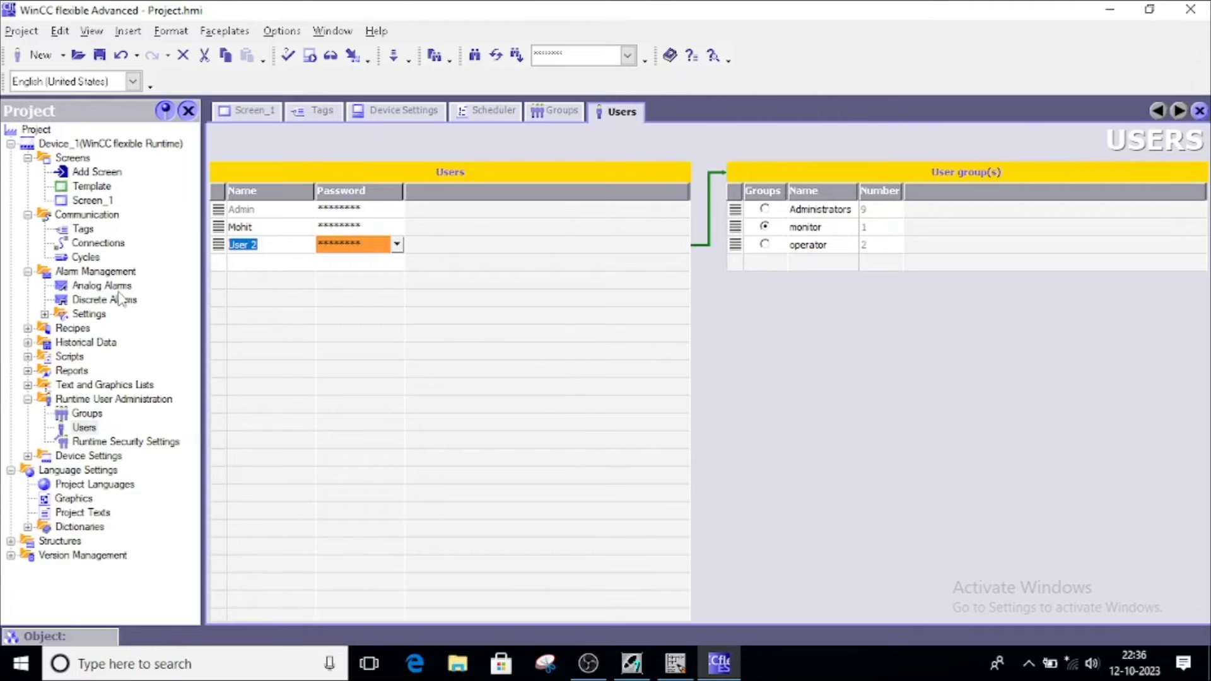
type("OmPrakash")
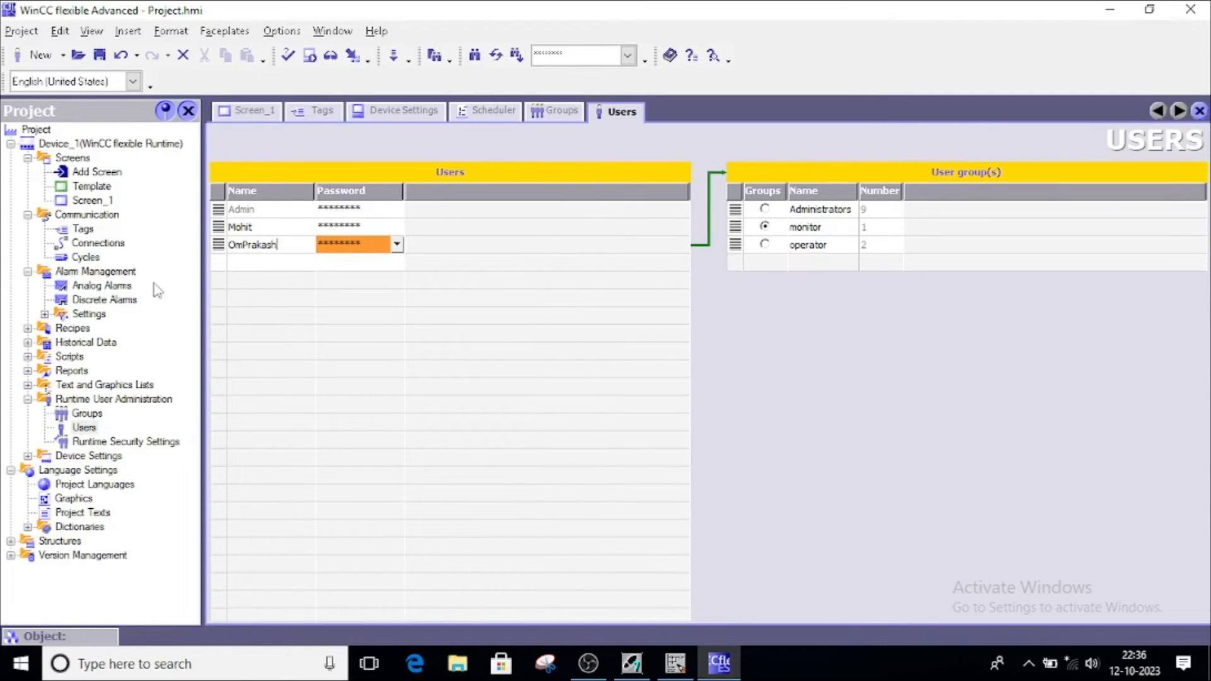
left_click(243, 246)
left_click(378, 245)
left_click(397, 245)
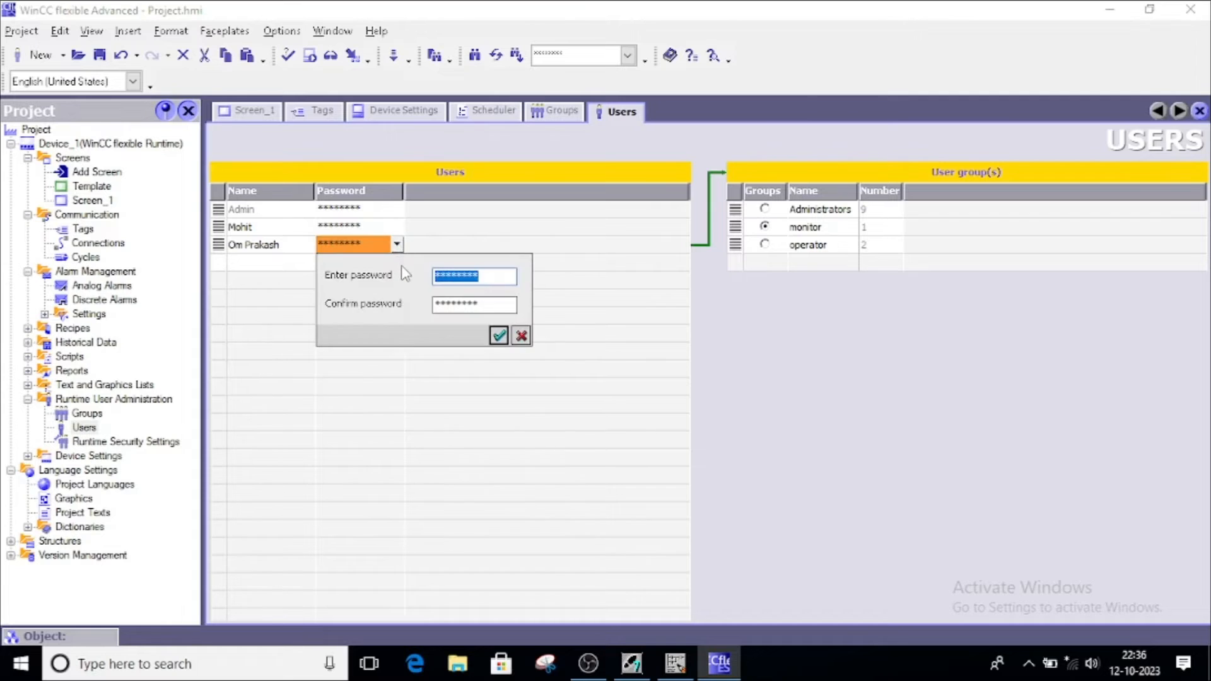
type("123")
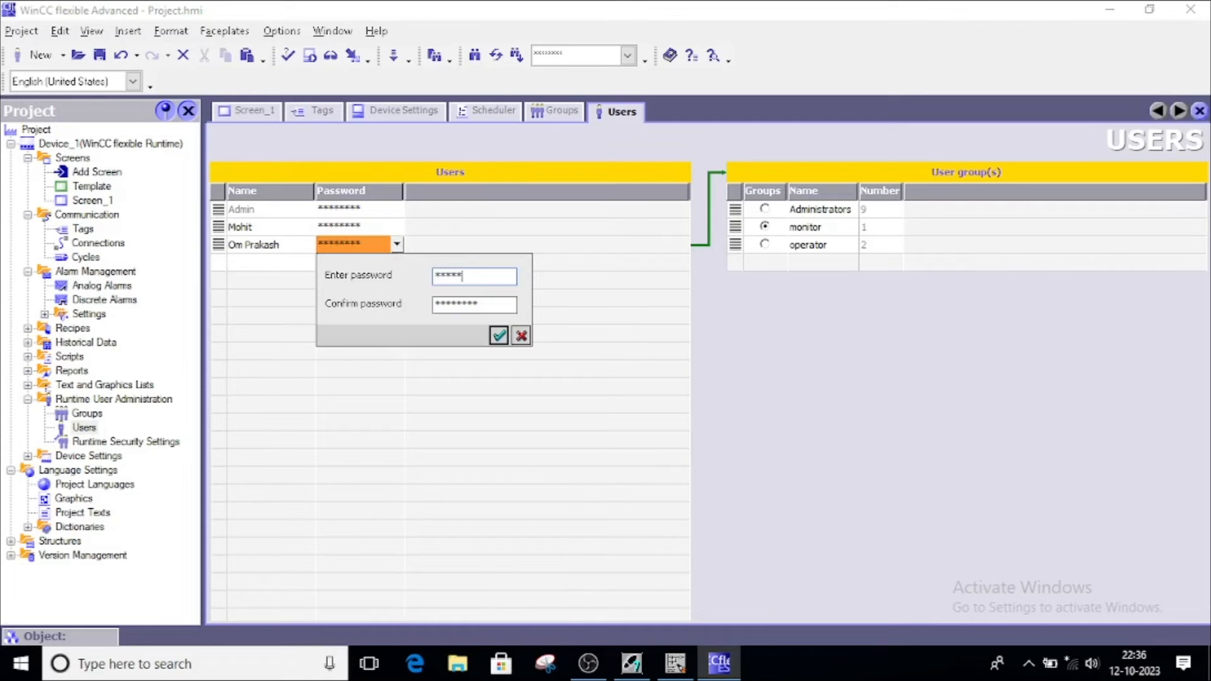
left_click_drag(507, 308, 407, 320)
type("**")
left_click(498, 336)
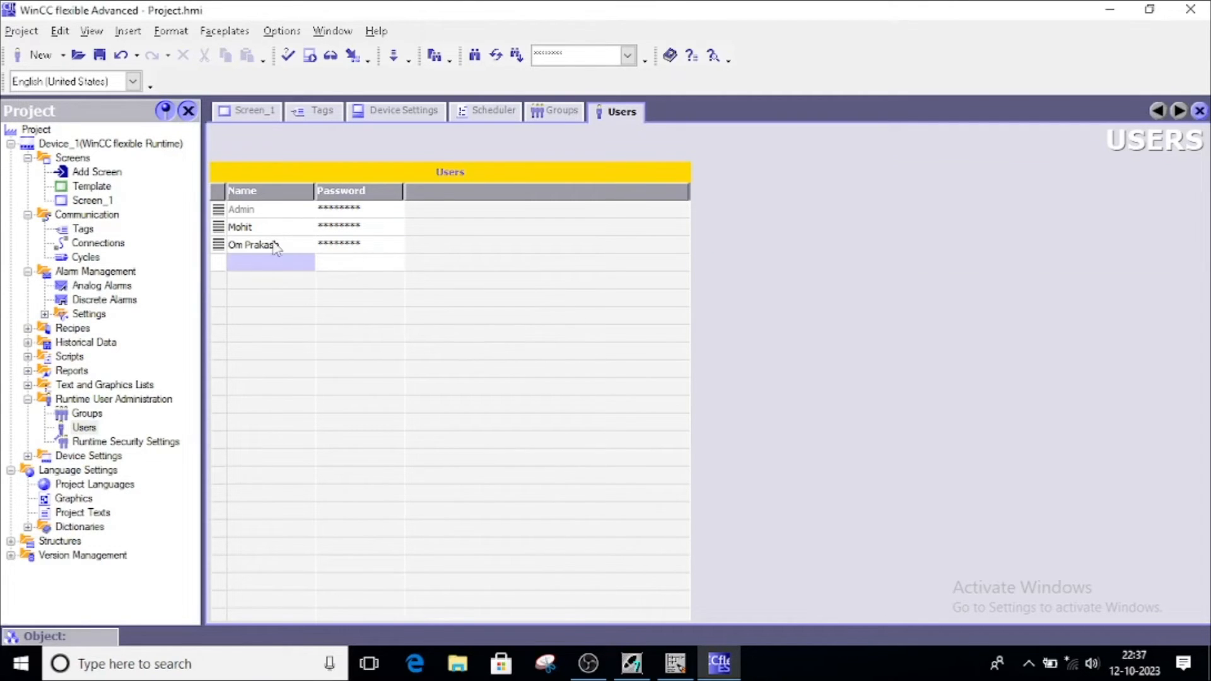
Assign the second new user to the operator group
left_click(251, 228)
left_click(260, 246)
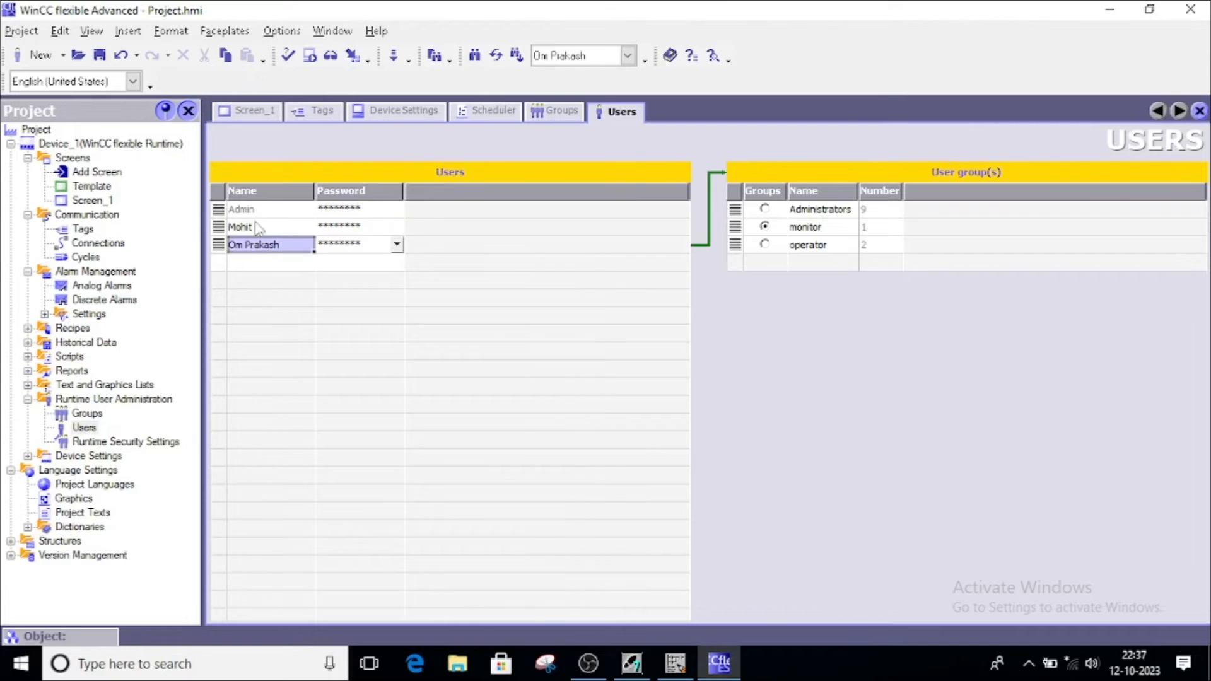
left_click(269, 211)
left_click(256, 227)
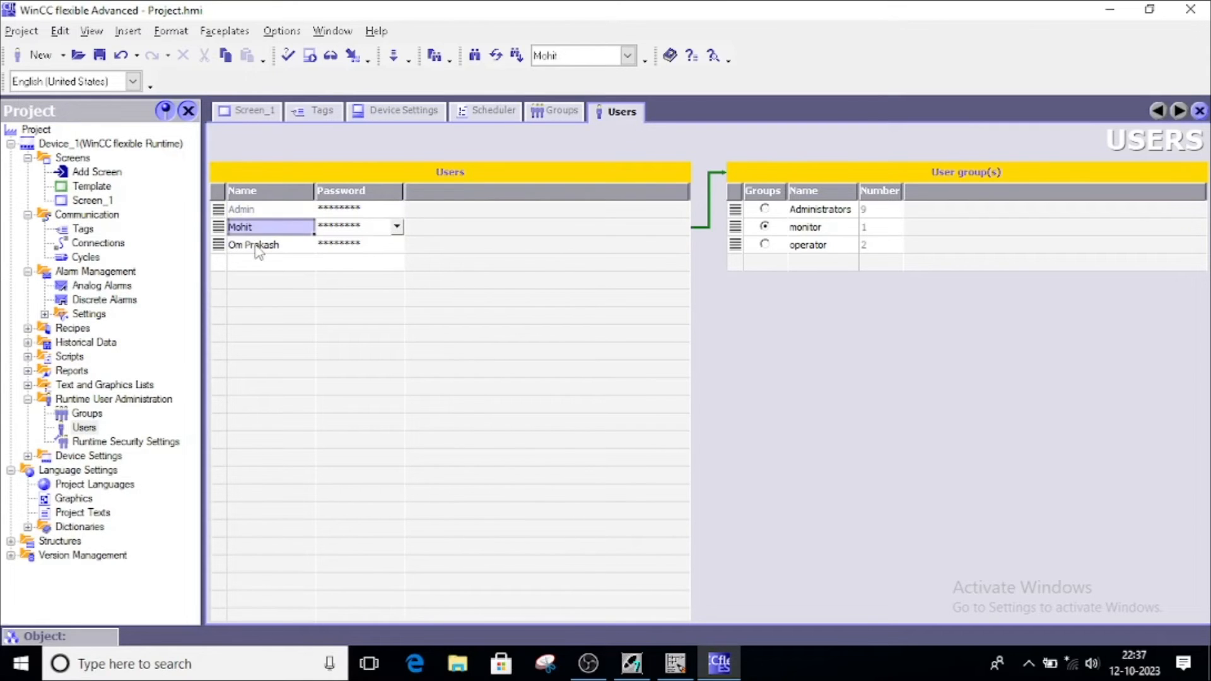
left_click(259, 247)
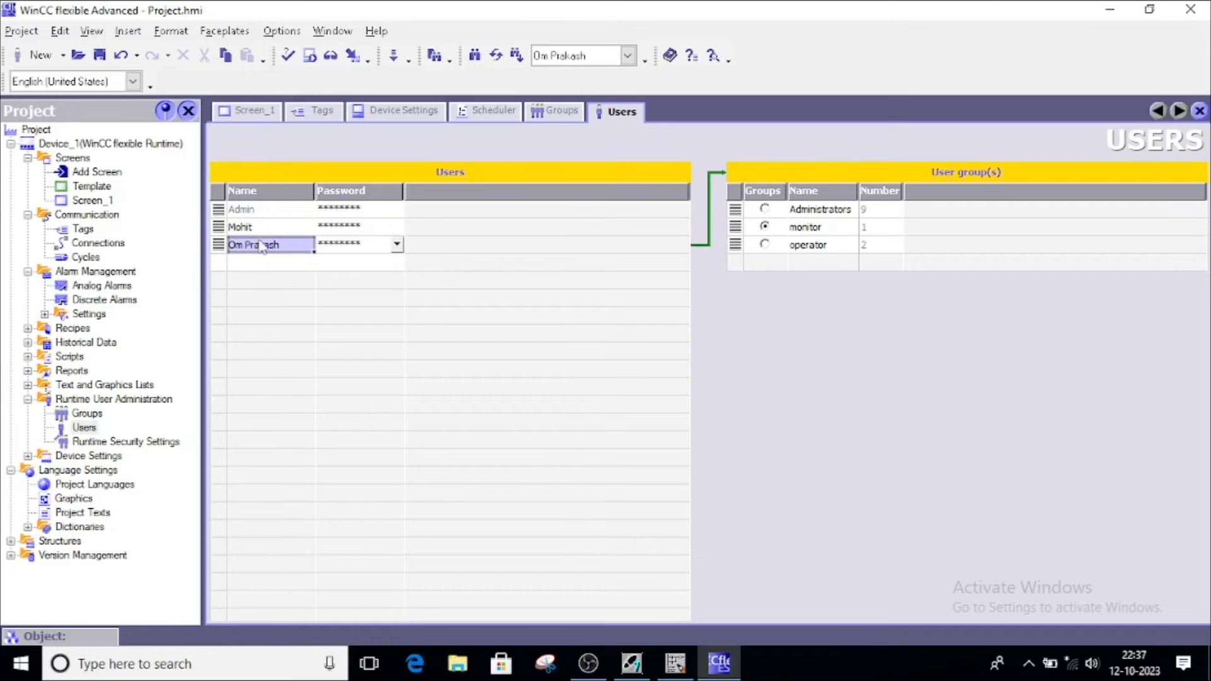
left_click(765, 245)
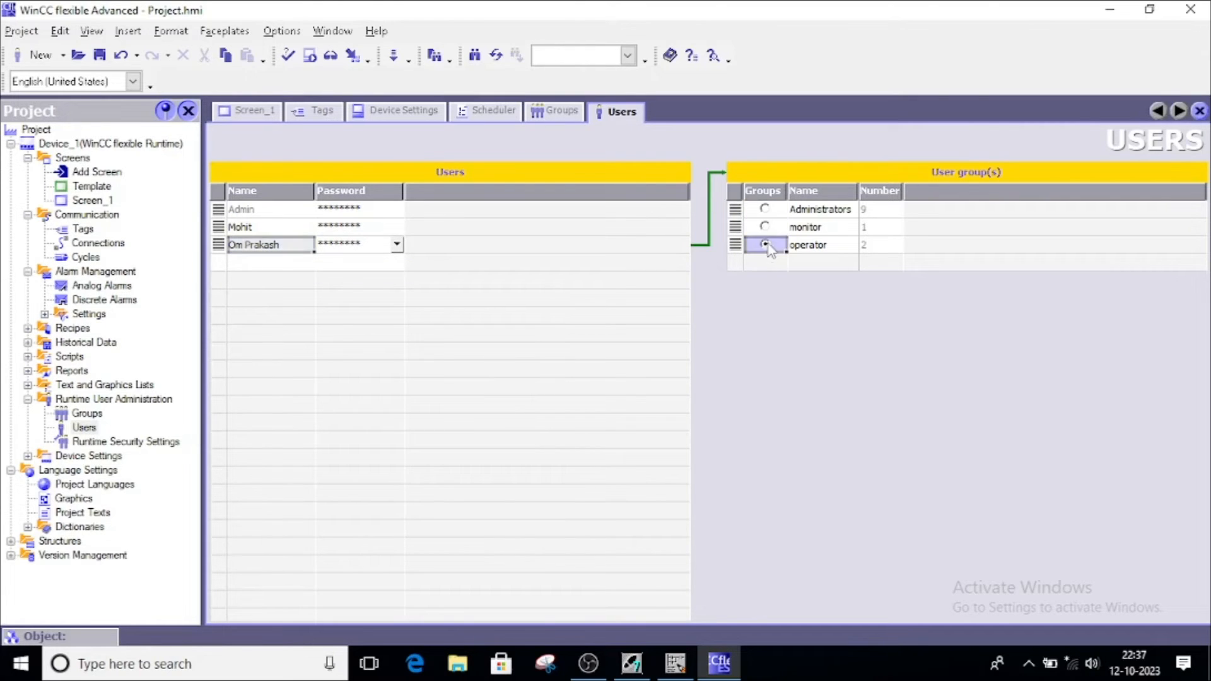
Review the group memberships of Admin and both new users
left_click(275, 228)
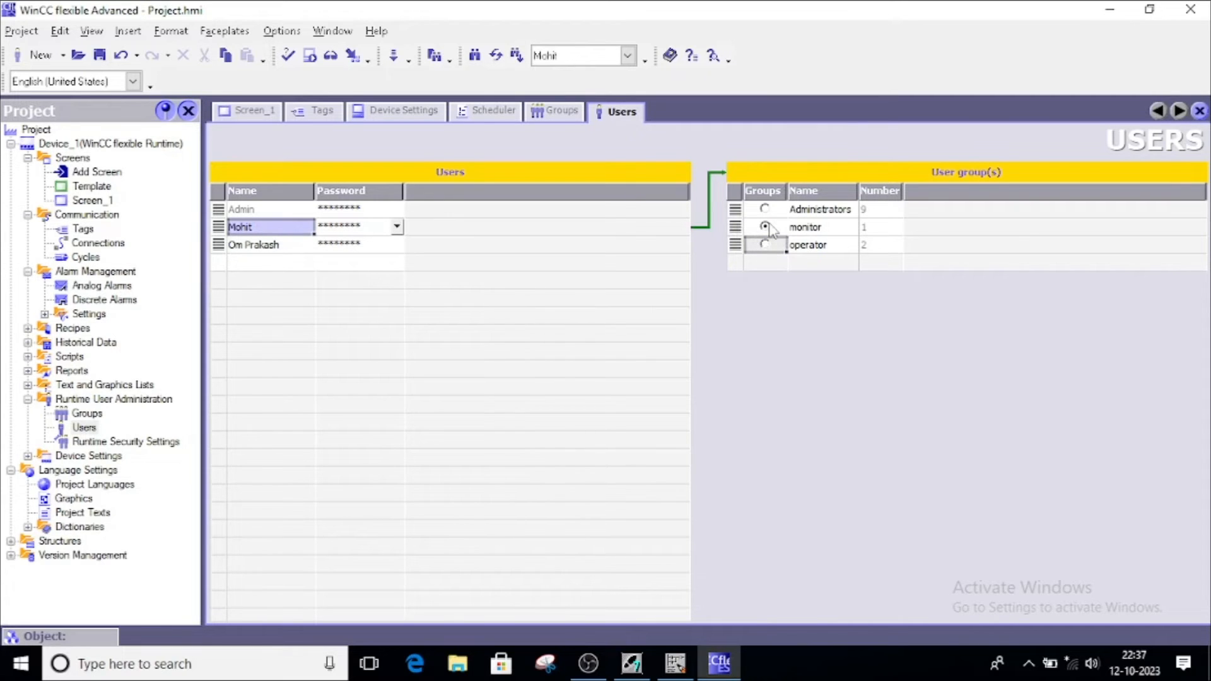
left_click(275, 210)
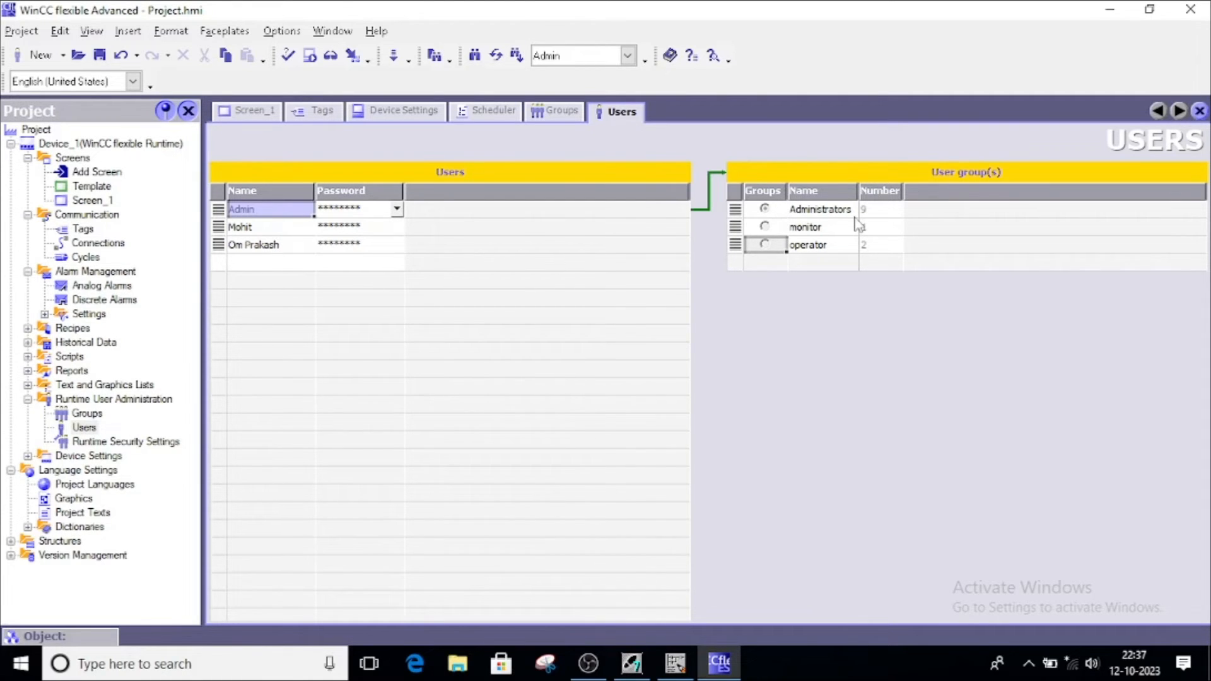
left_click(260, 229)
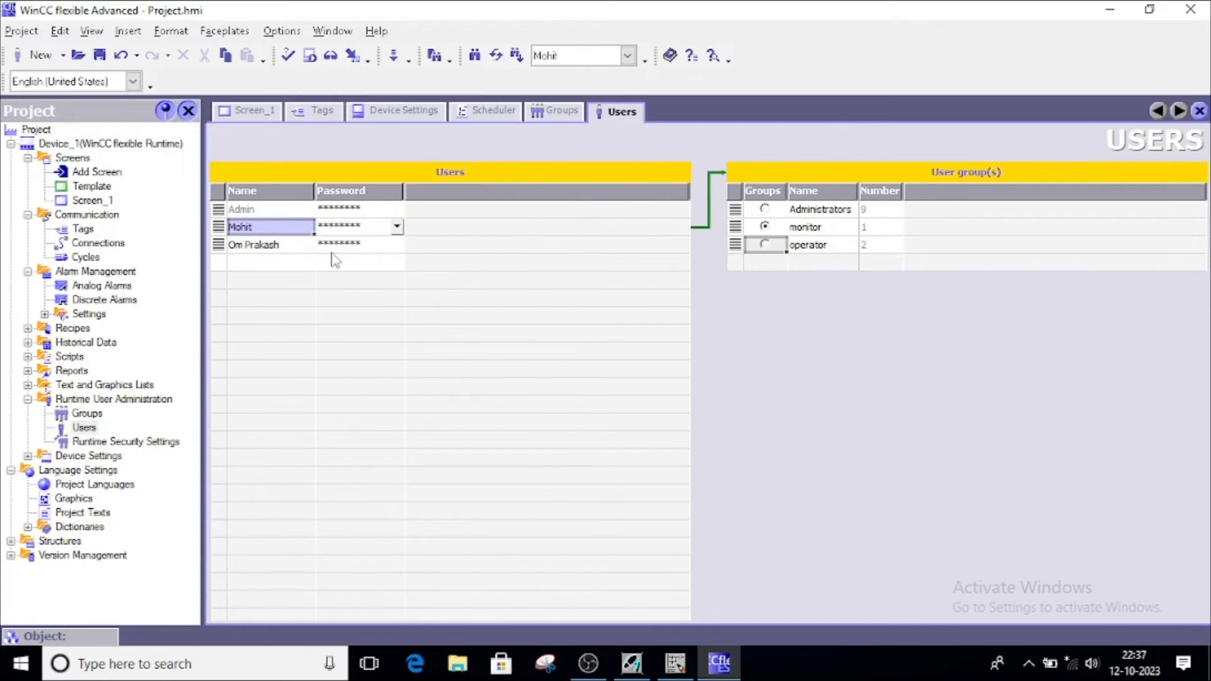
left_click(260, 246)
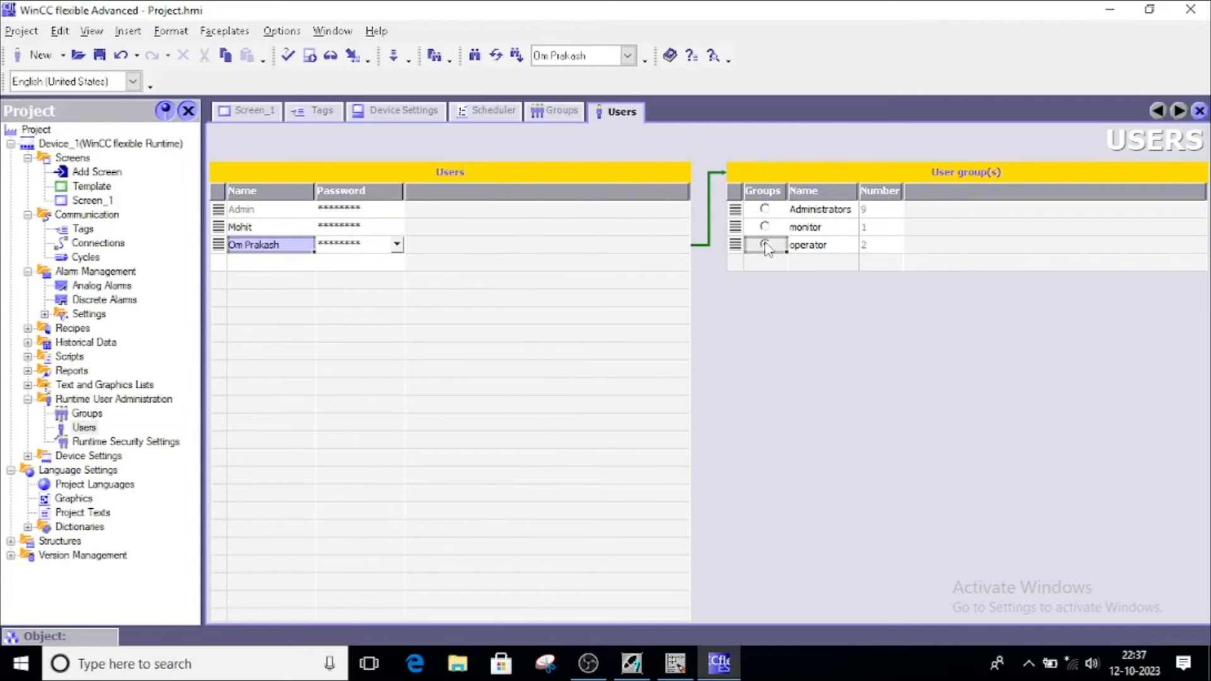
left_click(247, 210)
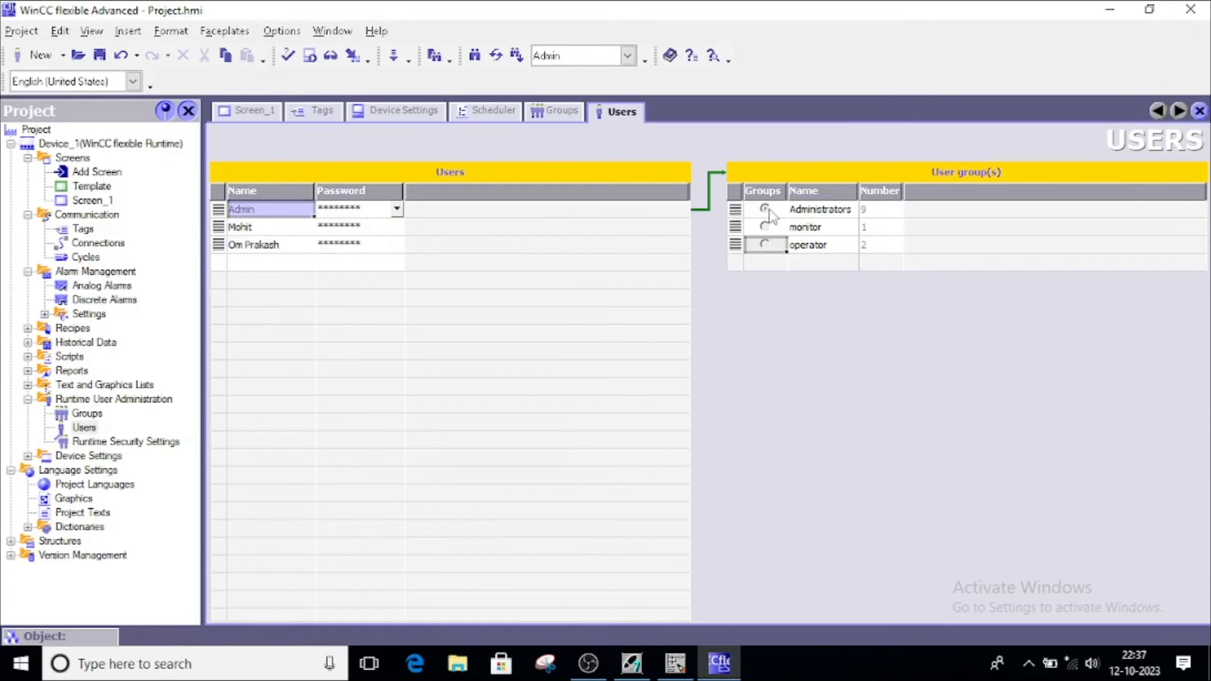
left_click(238, 230)
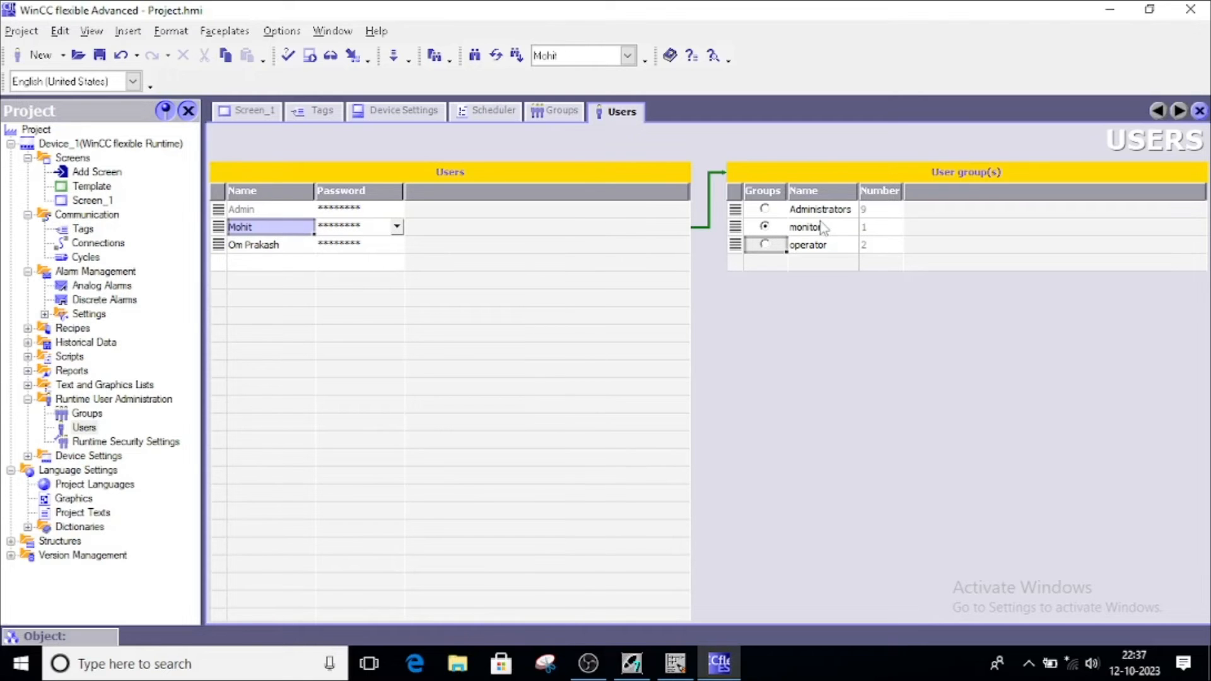
Glance over the Scheduler, Groups and Users editors, then return to Screen_1
left_click(491, 115)
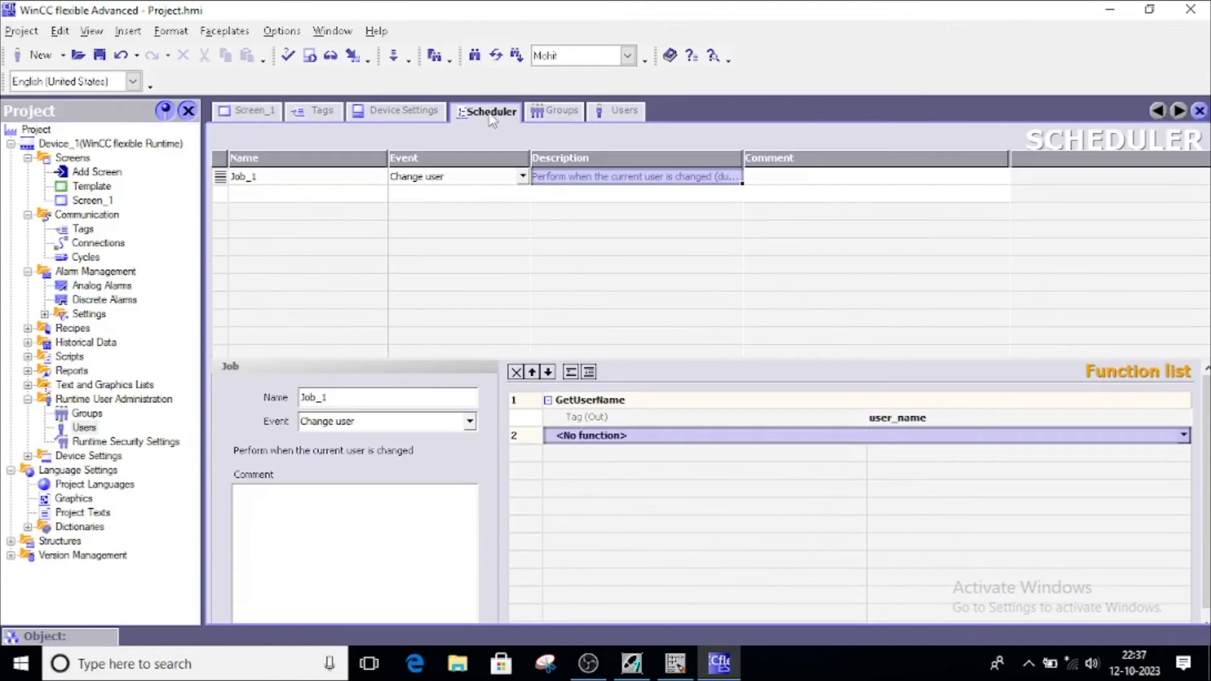
left_click(565, 113)
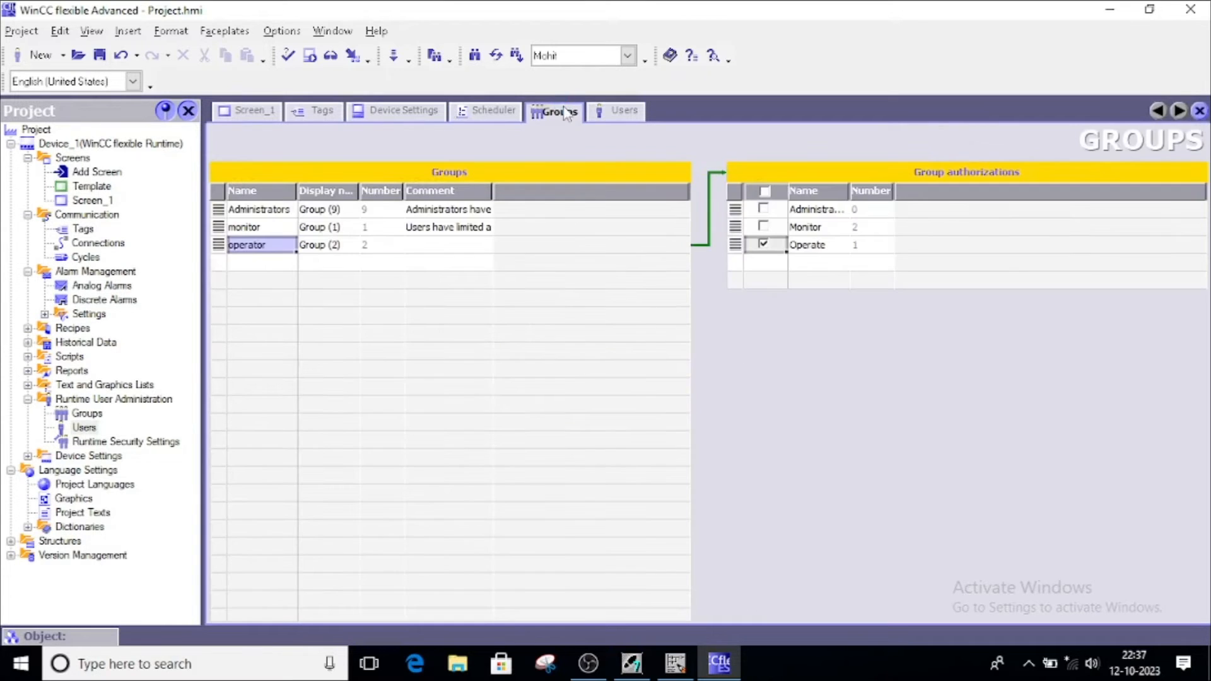
left_click(621, 113)
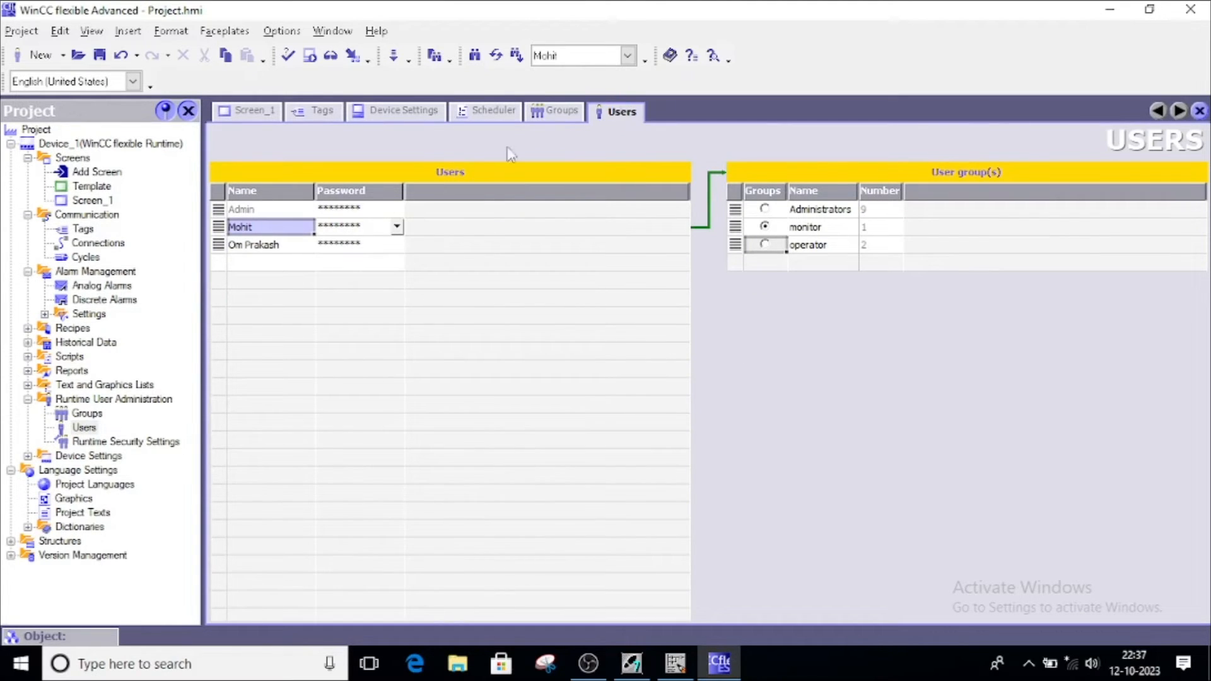
left_click(249, 113)
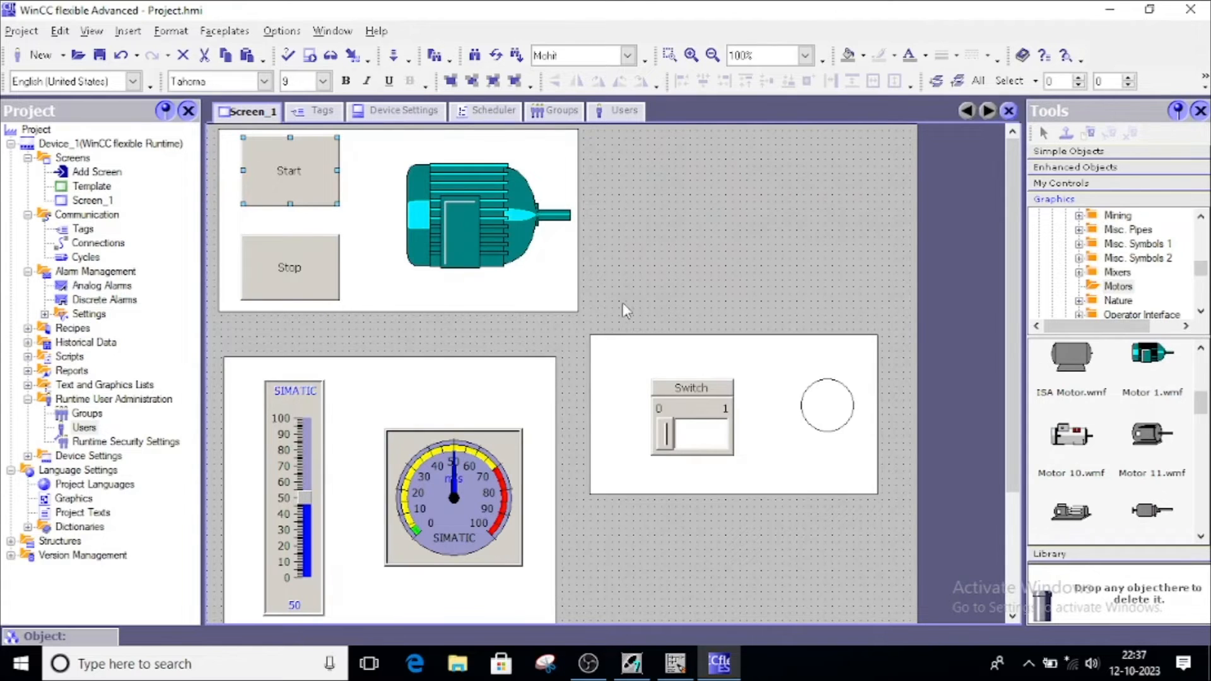
Require Administration authorization for the Start button under Properties > Security
double_click(291, 166)
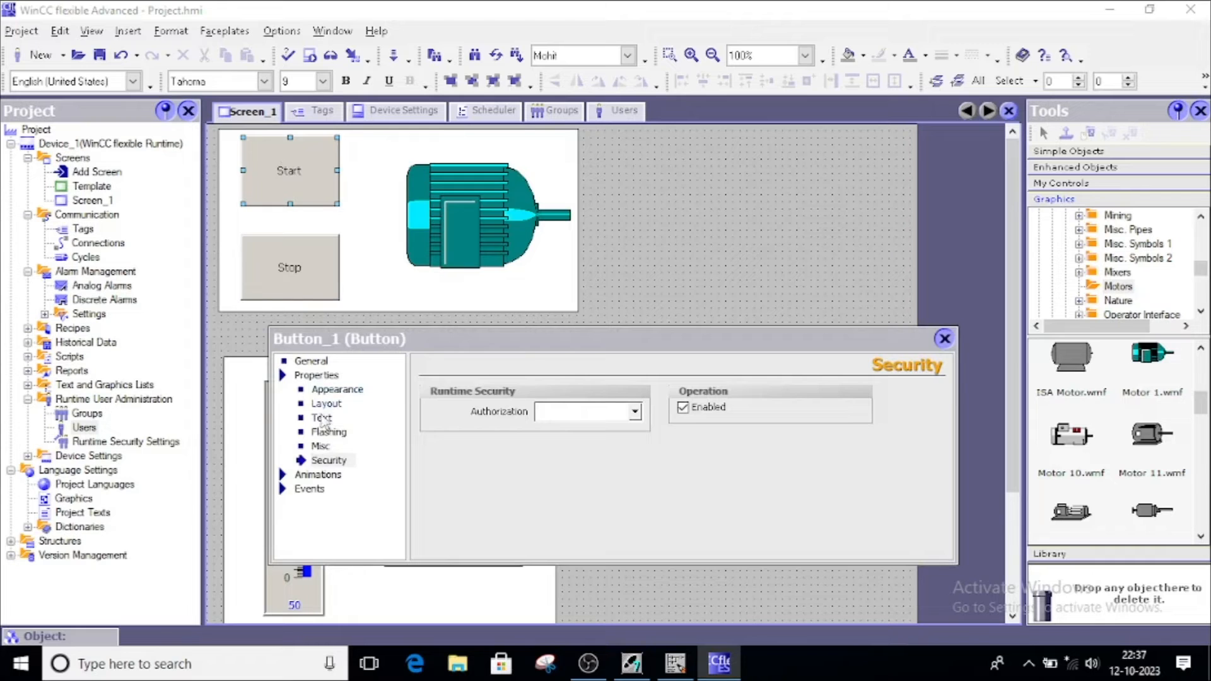
left_click(326, 465)
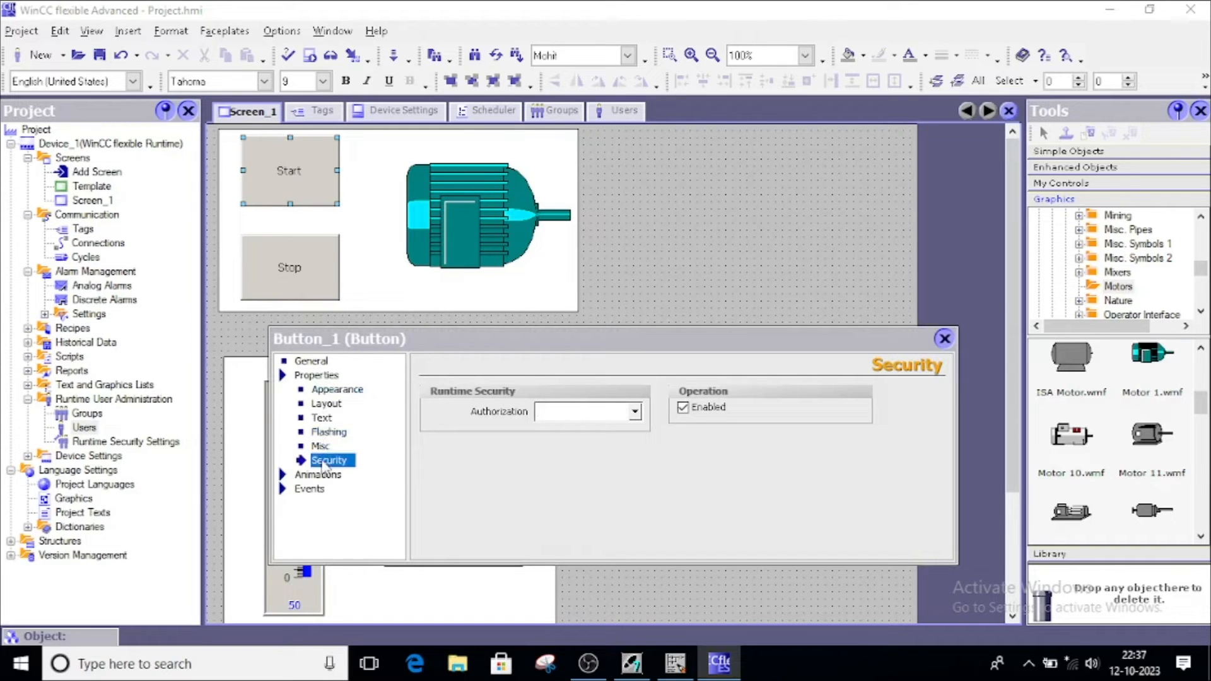
left_click(634, 413)
left_click(598, 462)
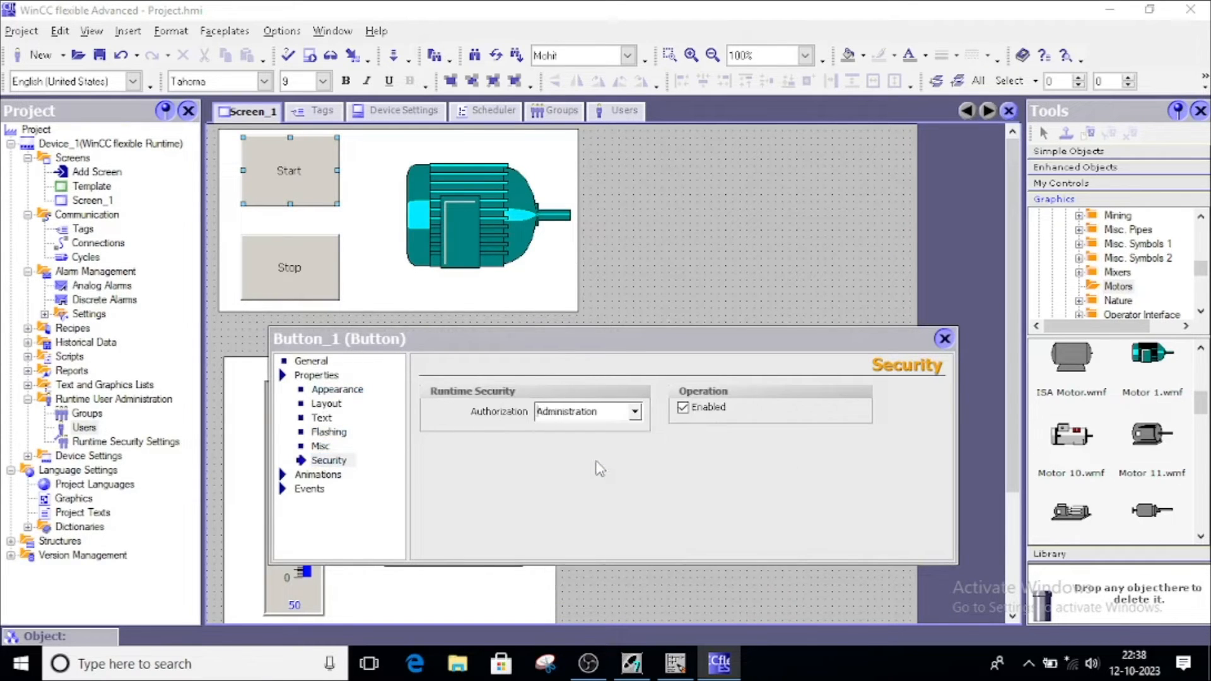
left_click(944, 341)
Require Monitor authorization for the Stop button and the bar graph slider
double_click(279, 265)
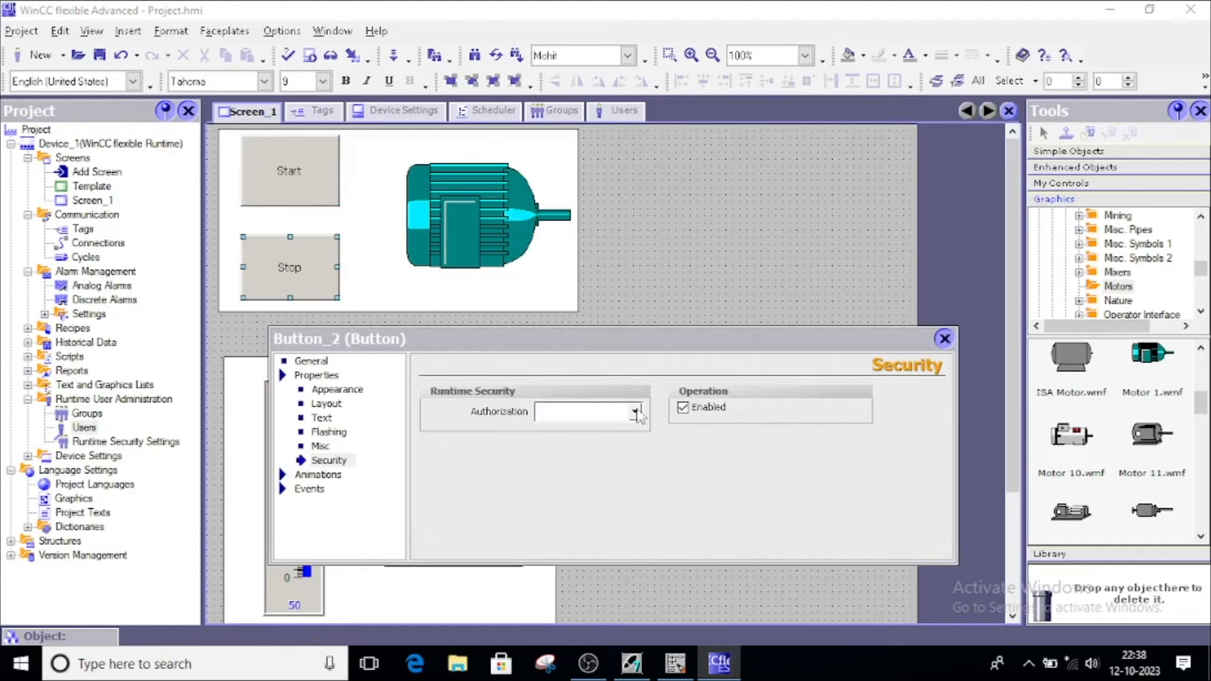
left_click(635, 412)
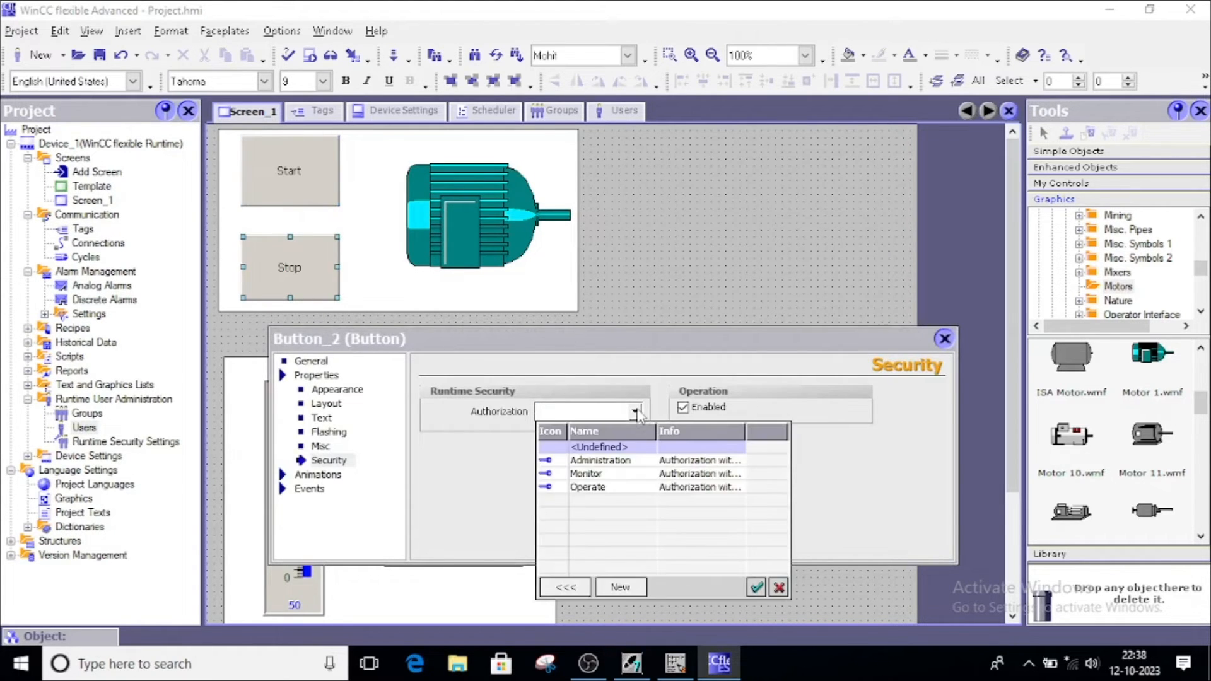
double_click(576, 474)
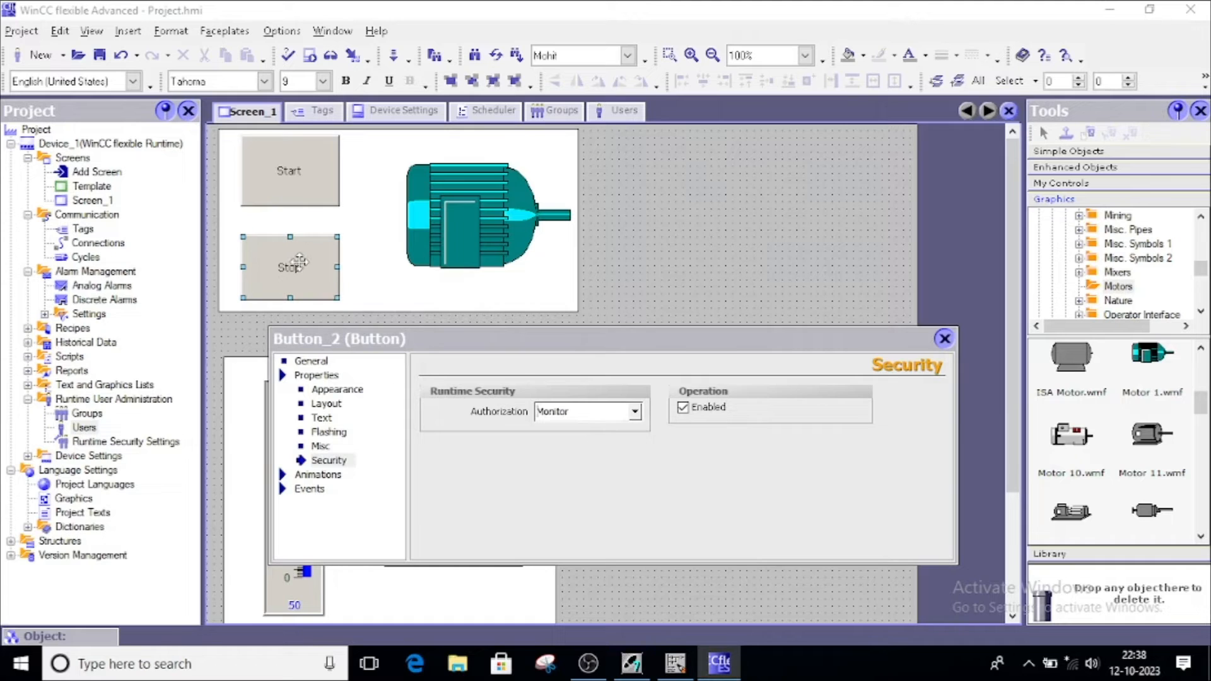
left_click(944, 340)
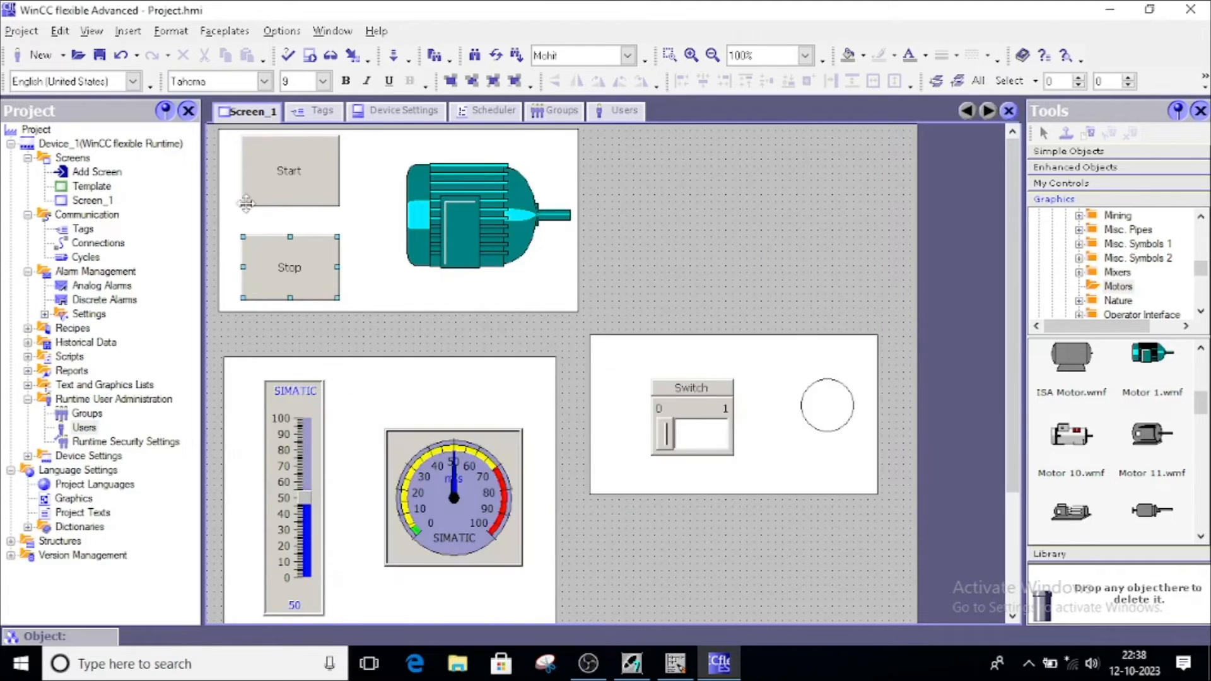
left_click(290, 176)
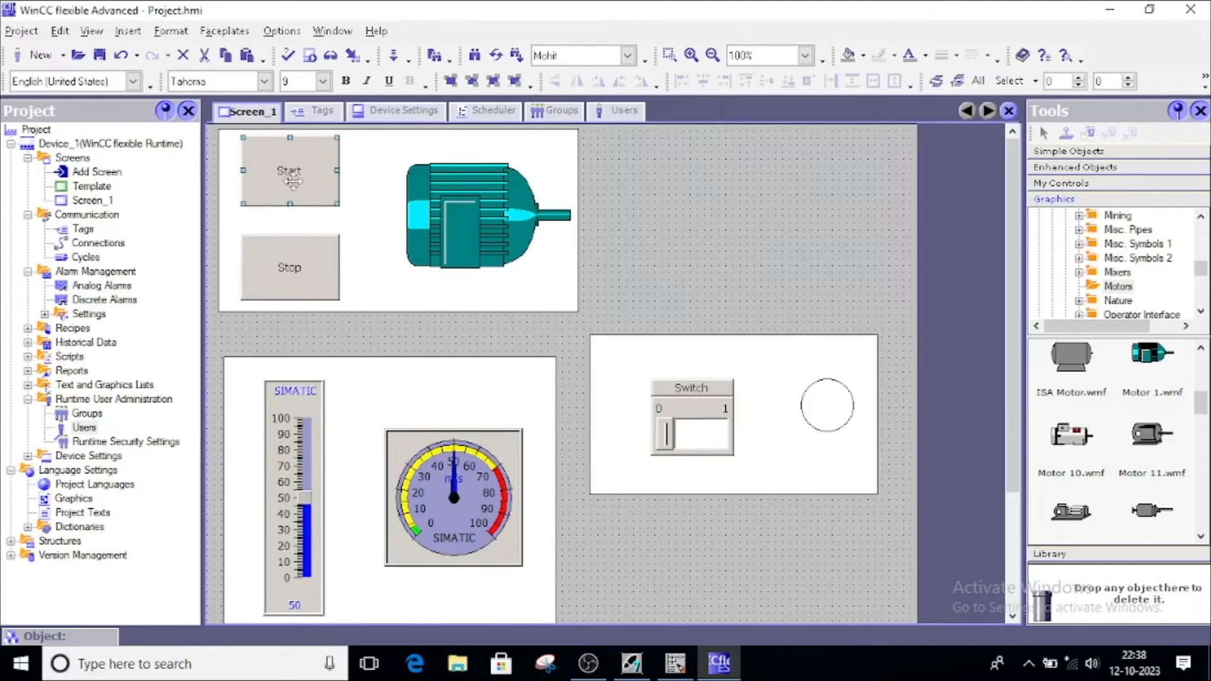
left_click(284, 267)
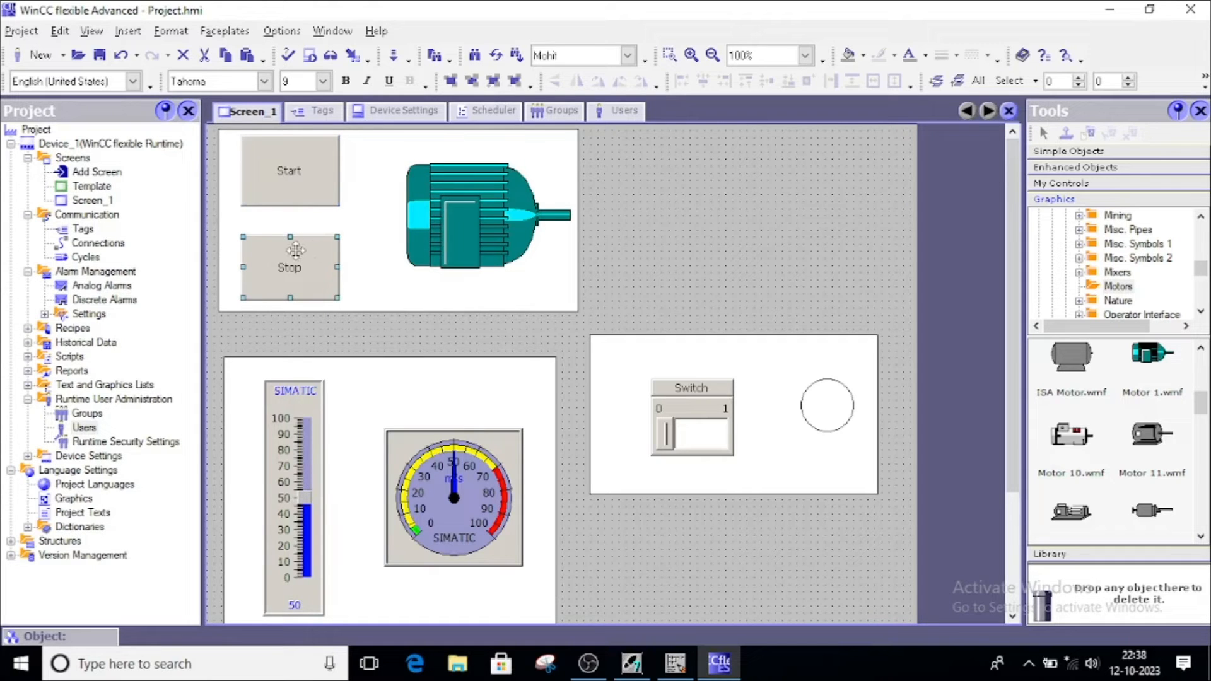
left_click(311, 434)
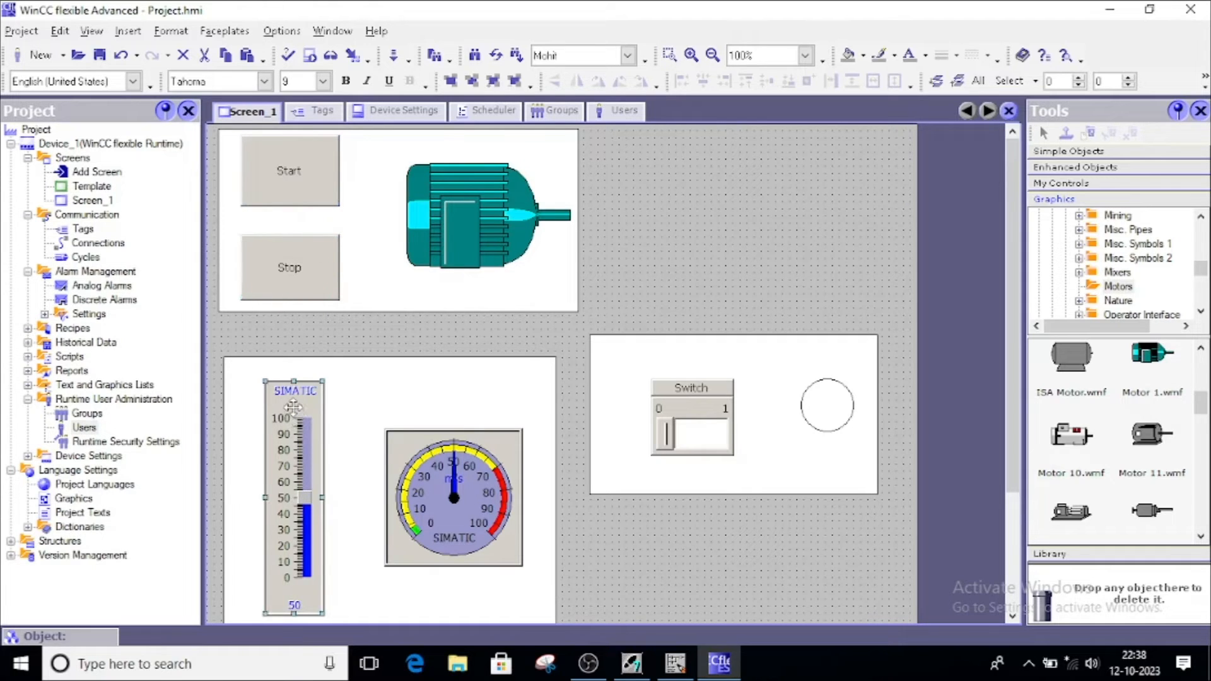
double_click(296, 417)
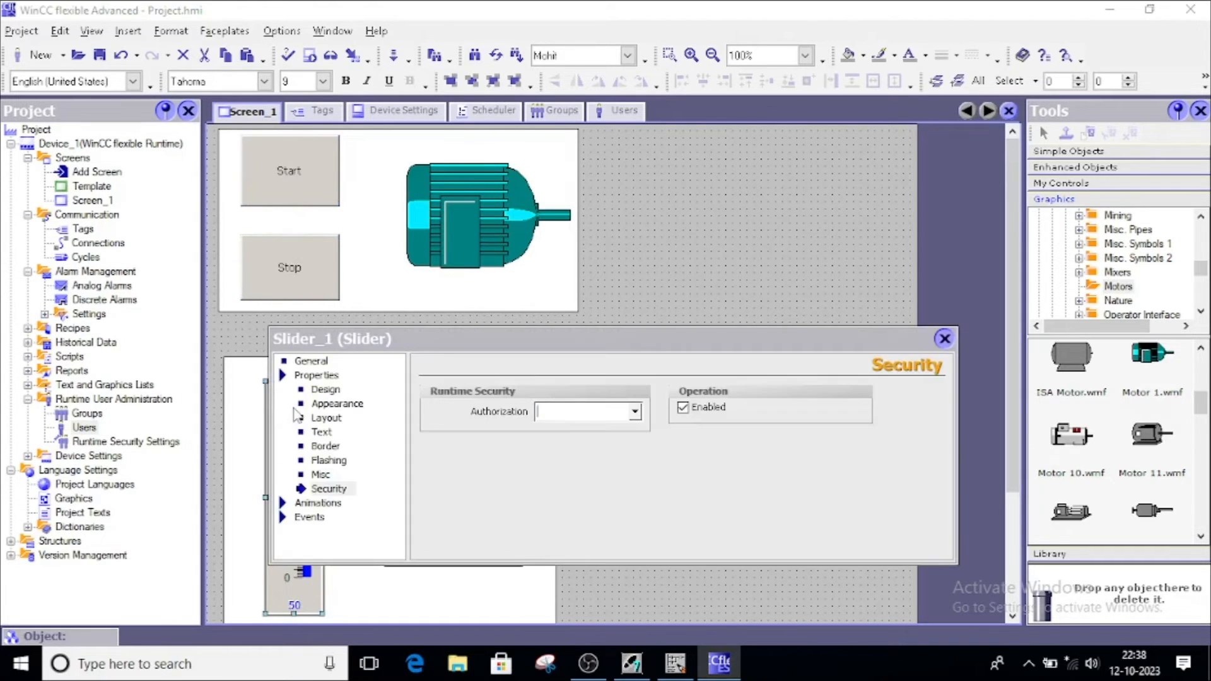
left_click(634, 412)
left_click(594, 473)
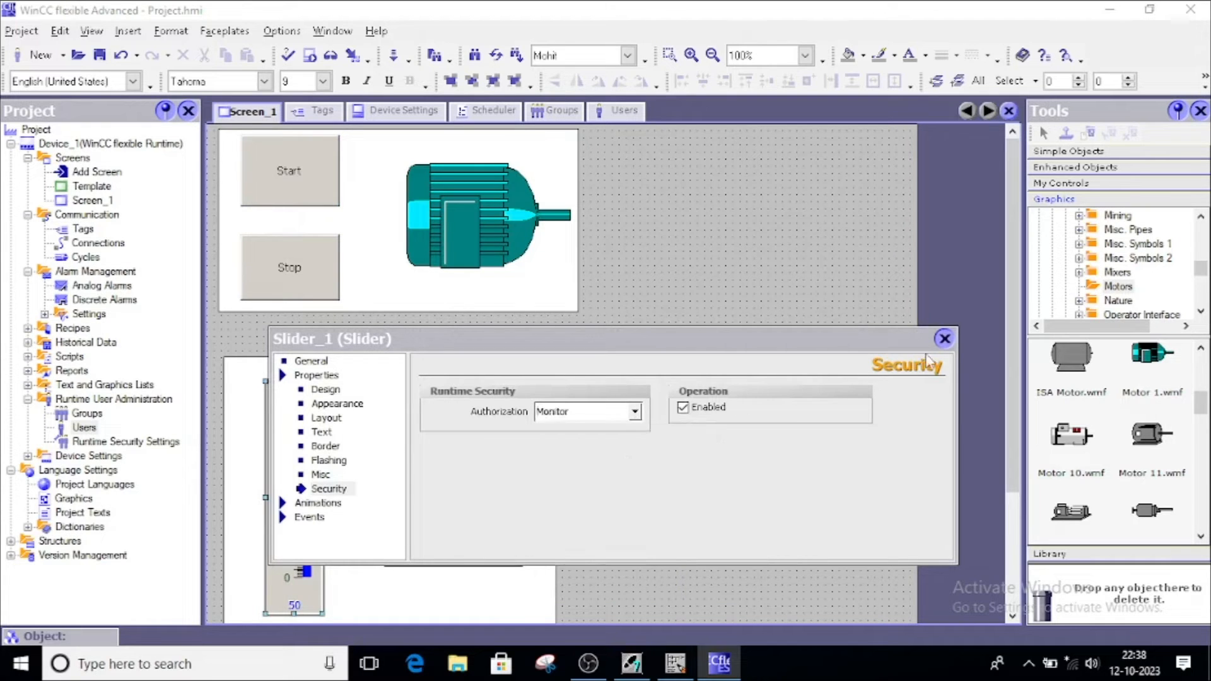
left_click(945, 339)
Require Operate authorization for the switch
double_click(679, 407)
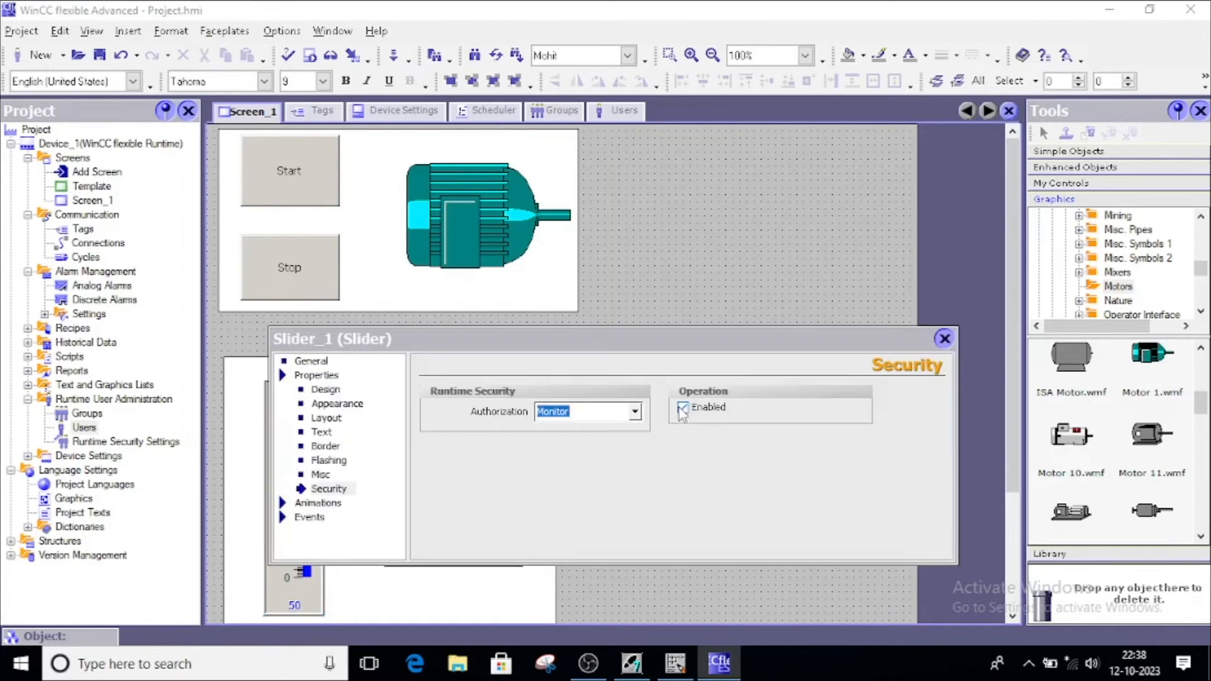
left_click(634, 411)
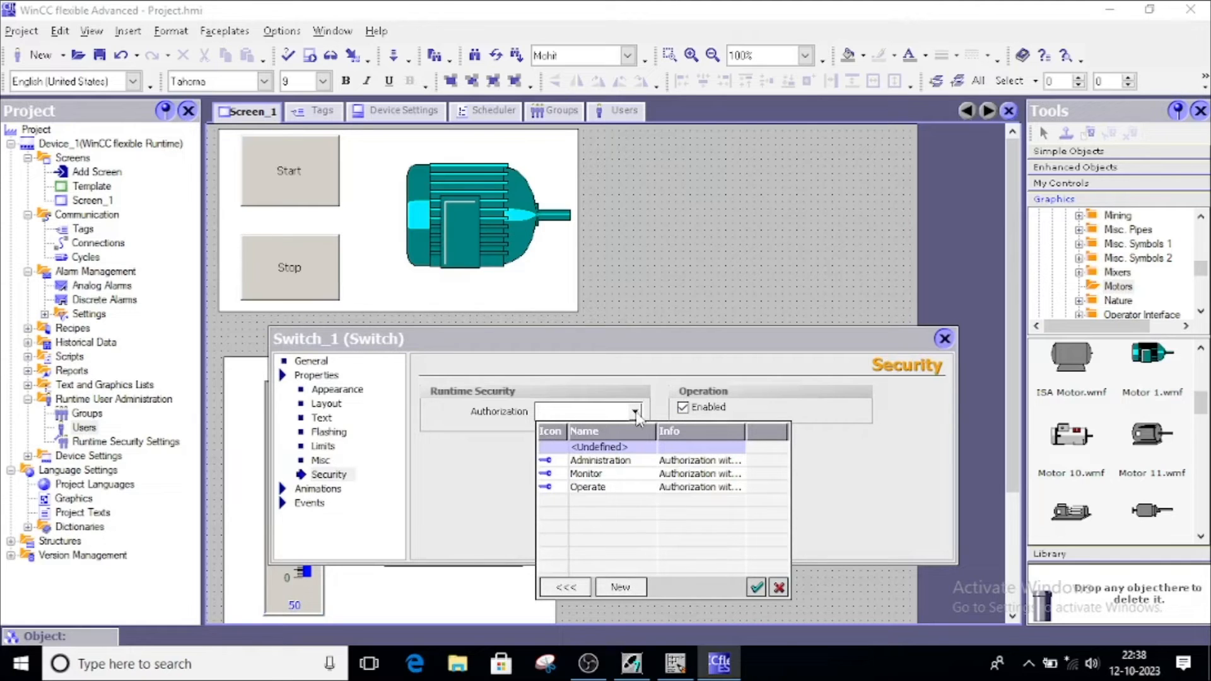
left_click(581, 488)
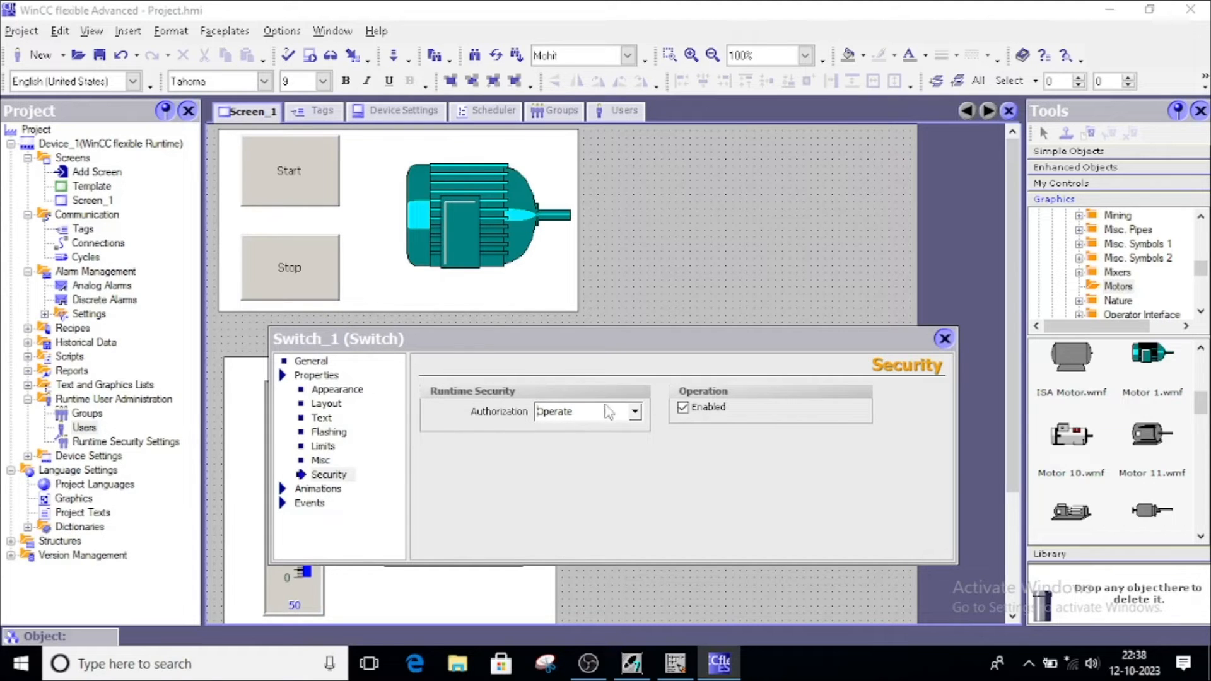
left_click(636, 414)
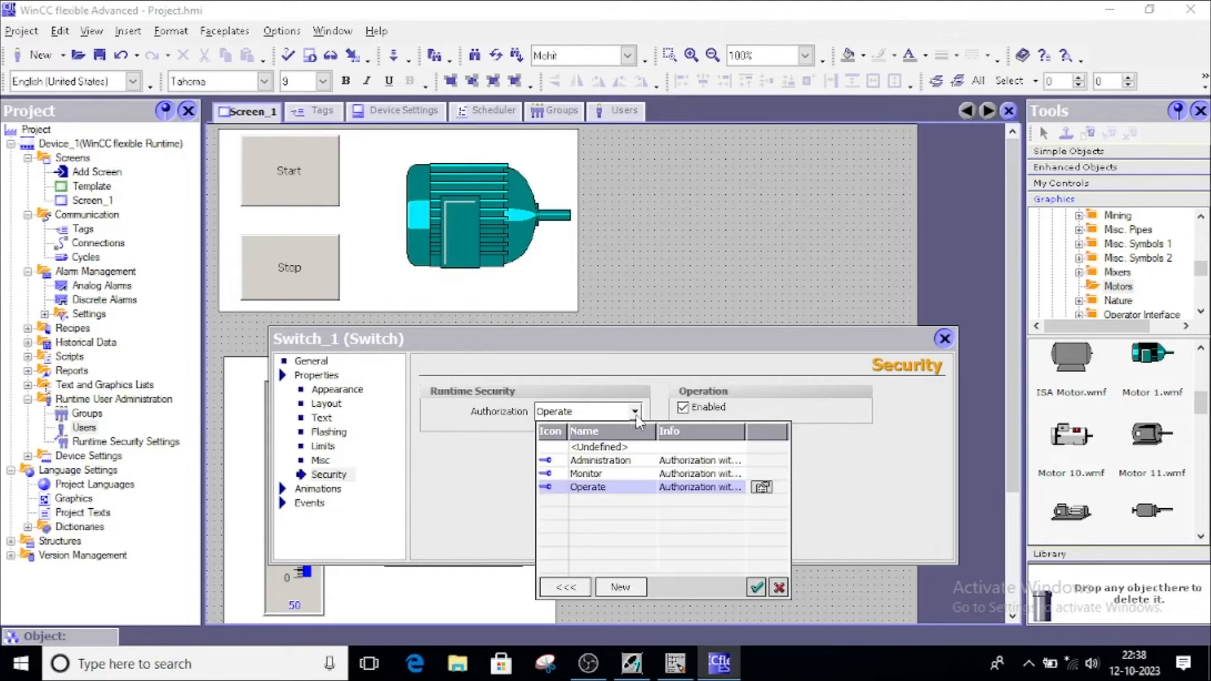
left_click(587, 489)
left_click(945, 339)
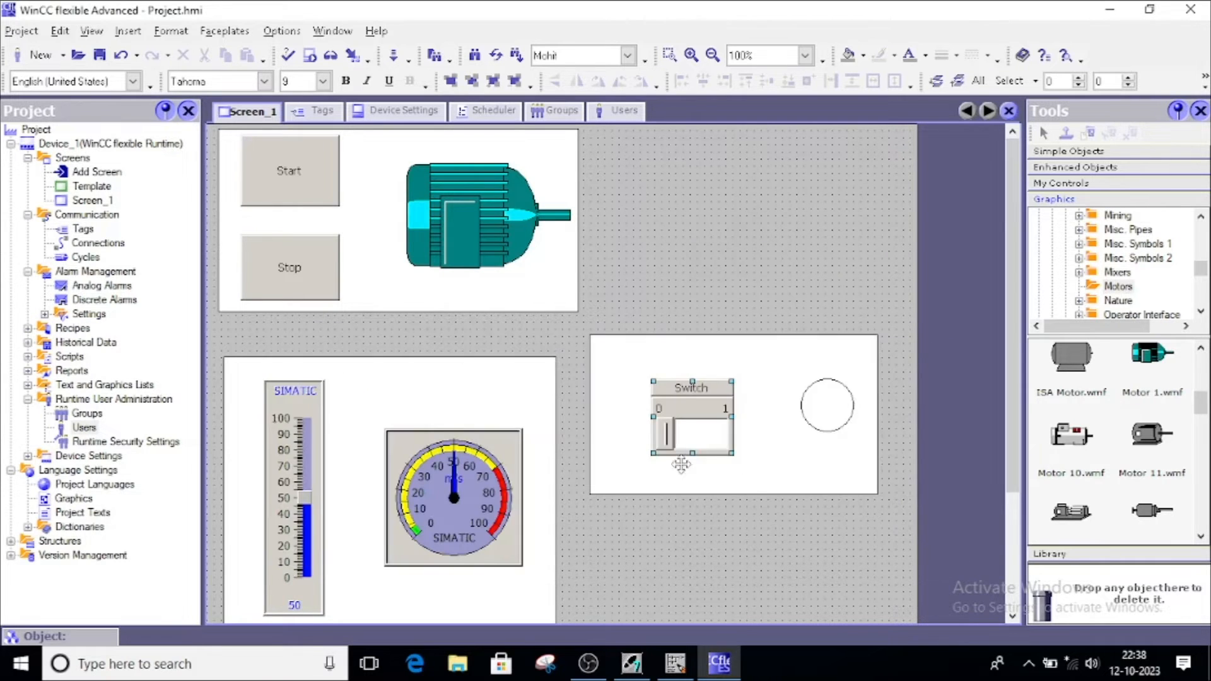
Select the Start and Stop buttons, bar graph slider, switch and circle on Screen_1 in turn to check them
left_click(298, 429)
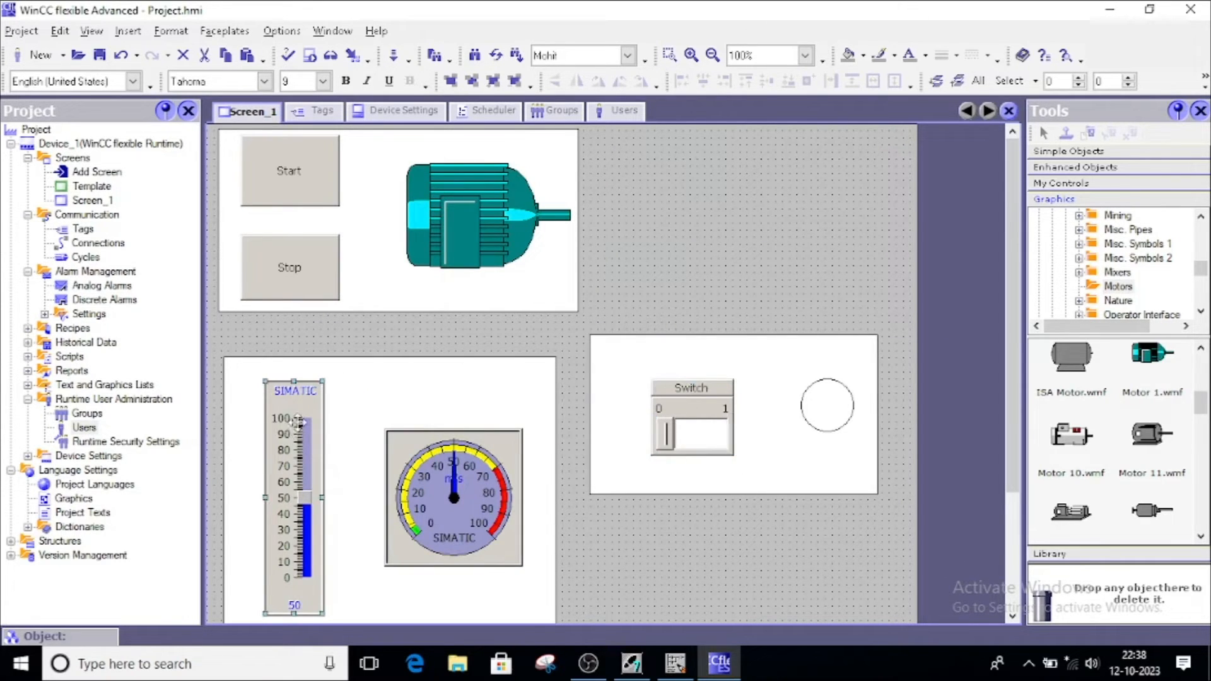
left_click(283, 278)
left_click(281, 164)
left_click(302, 253)
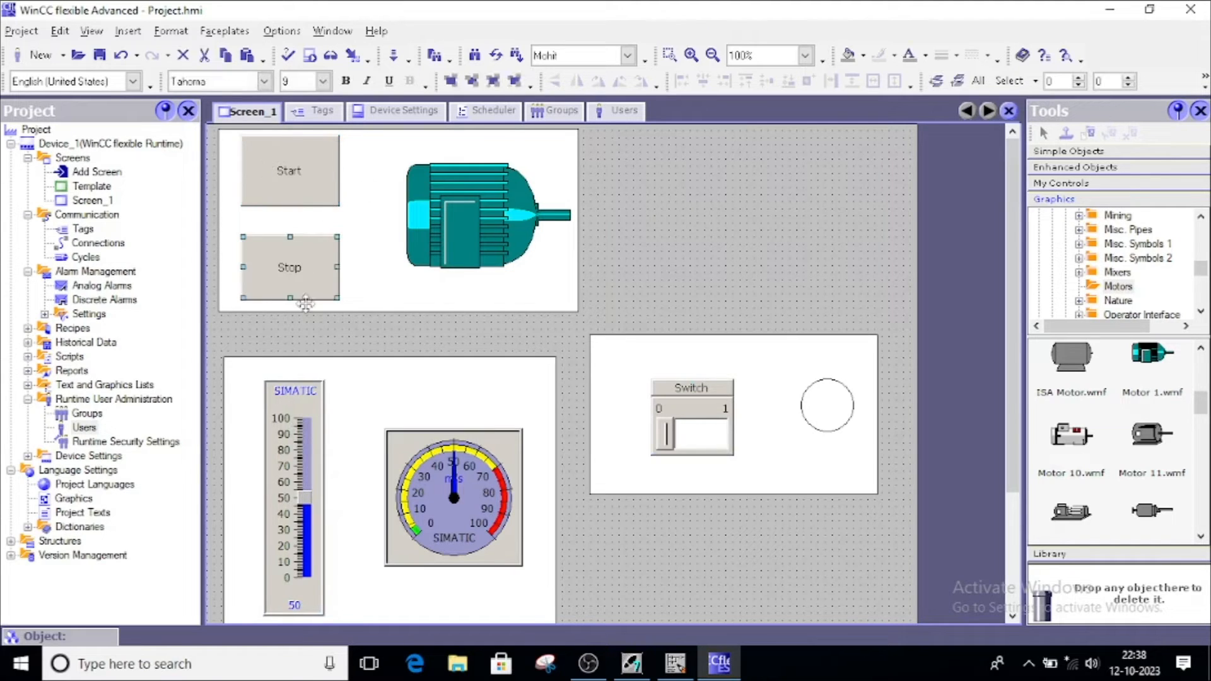
left_click(278, 390)
left_click(678, 389)
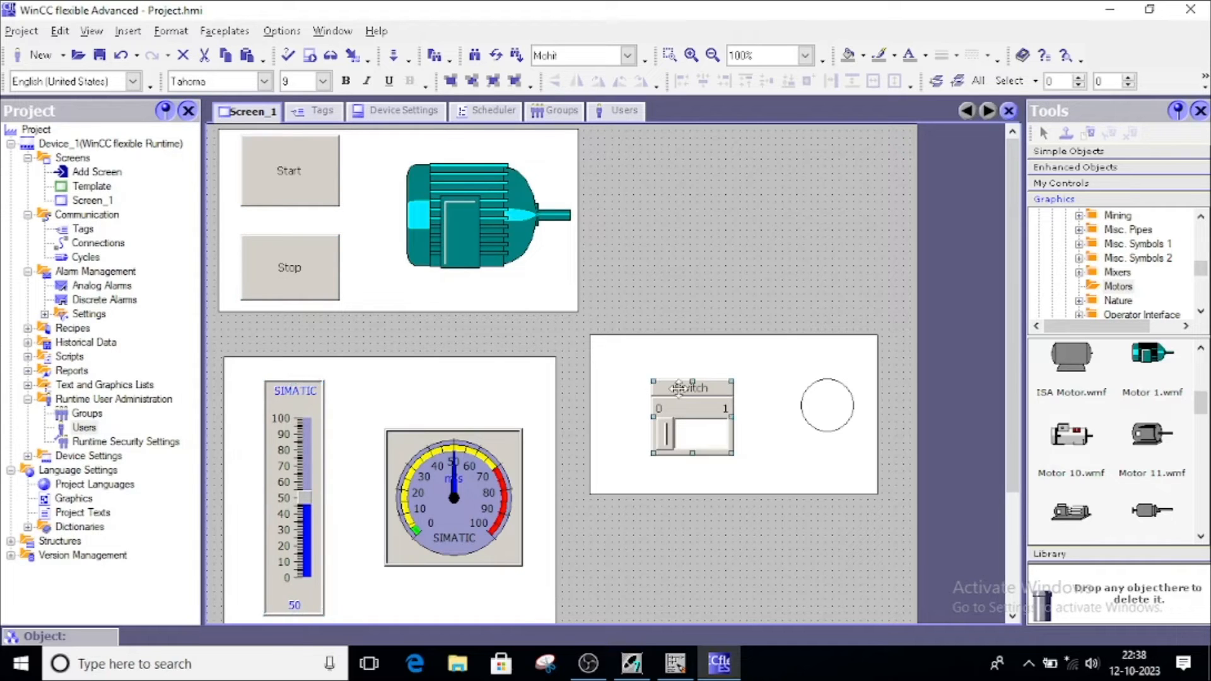
left_click(705, 276)
left_click(279, 249)
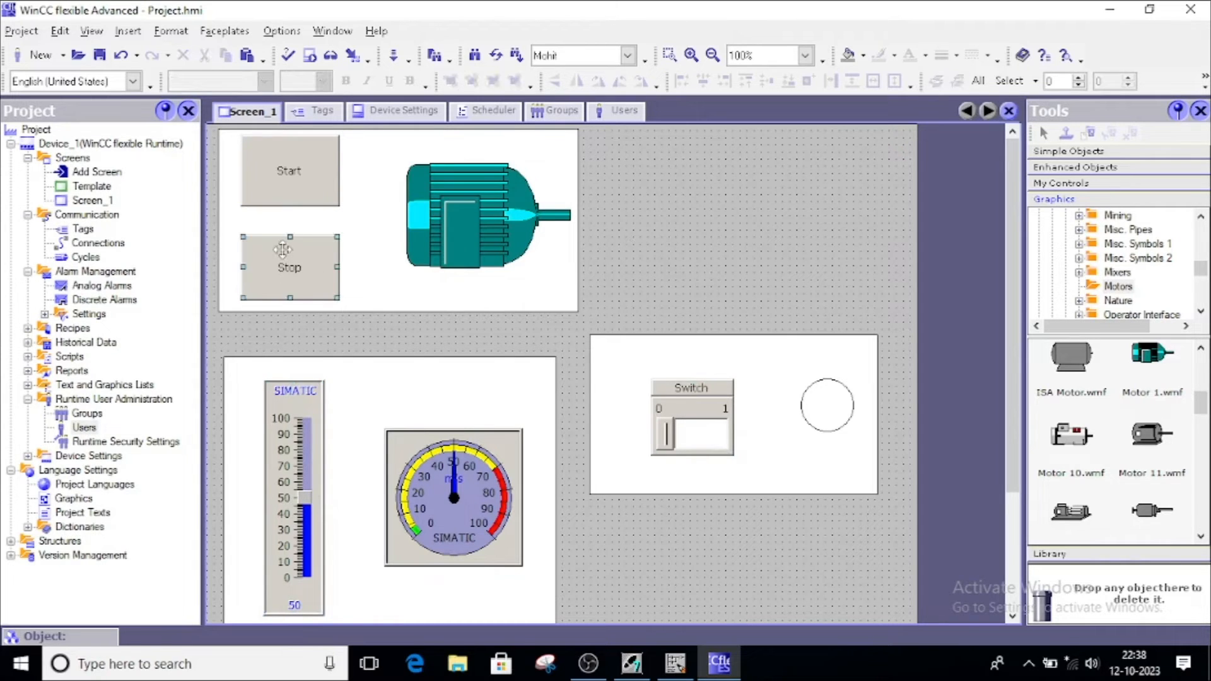
left_click(304, 399)
left_click(810, 403)
left_click(660, 417)
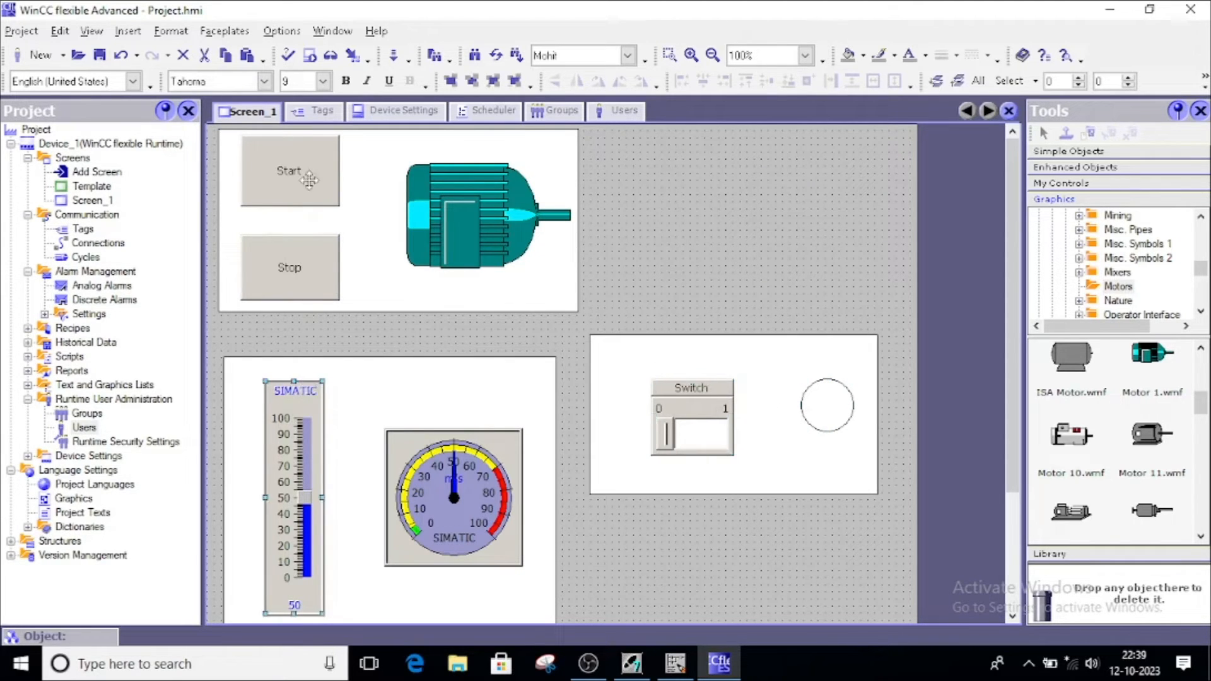
left_click(284, 166)
left_click(694, 265)
left_click(691, 391)
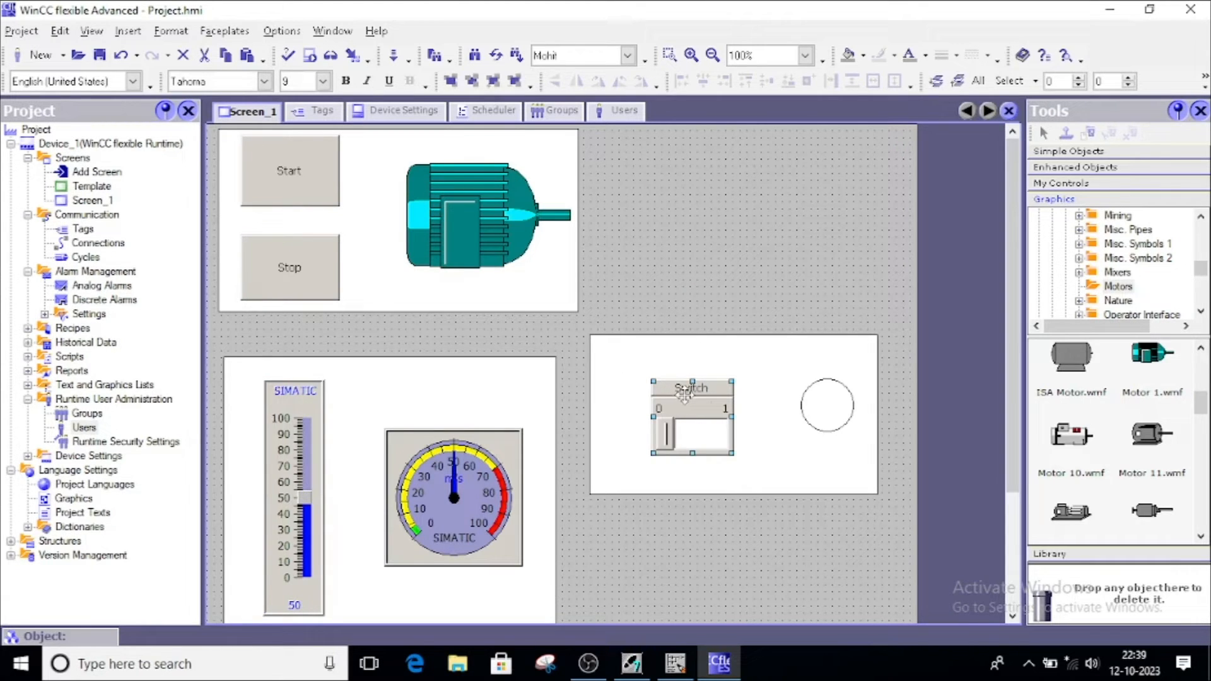
left_click(290, 413)
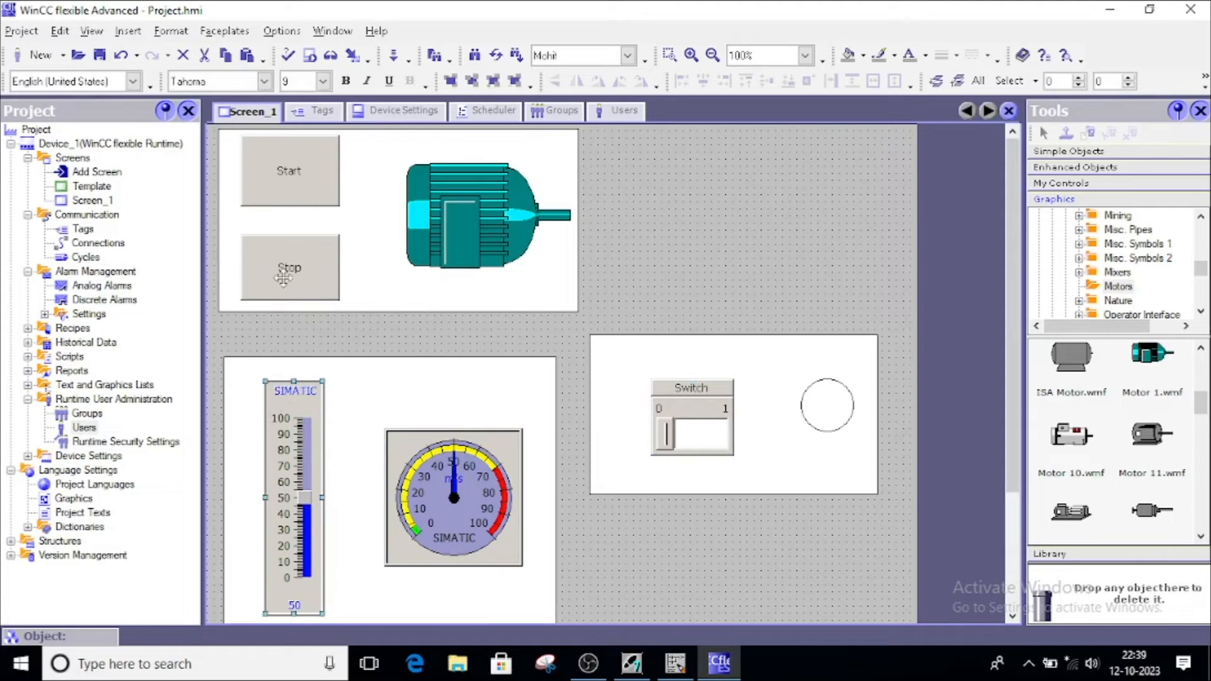
left_click(284, 179)
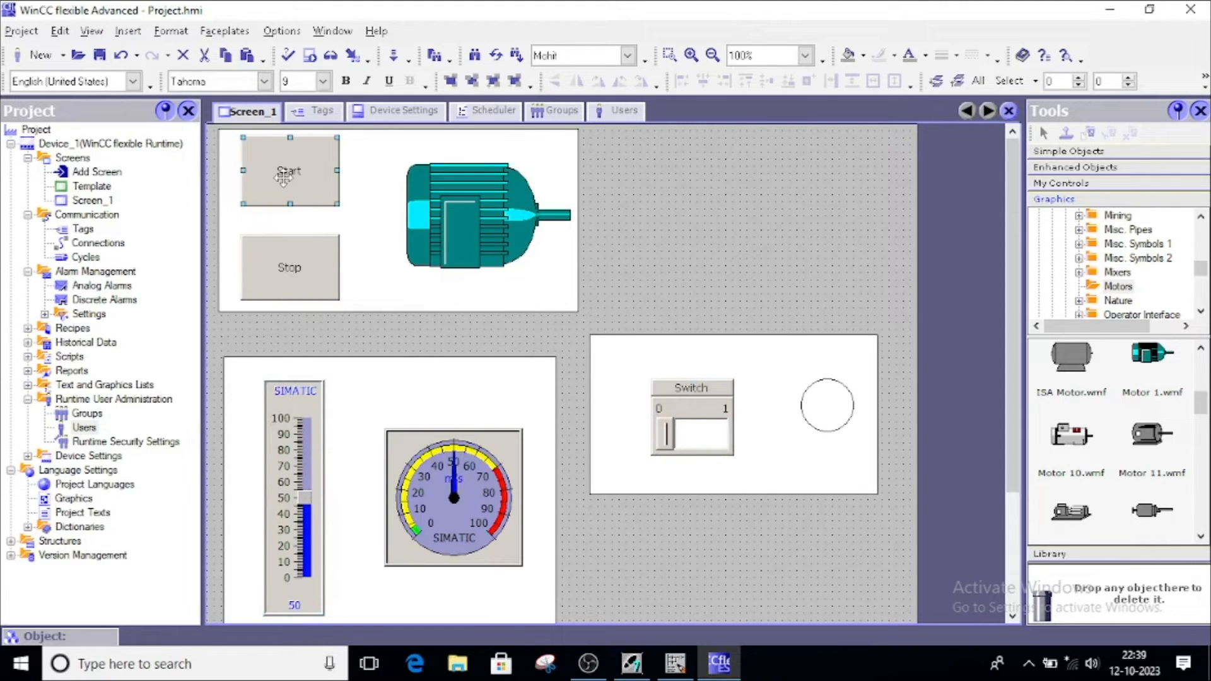
left_click(631, 252)
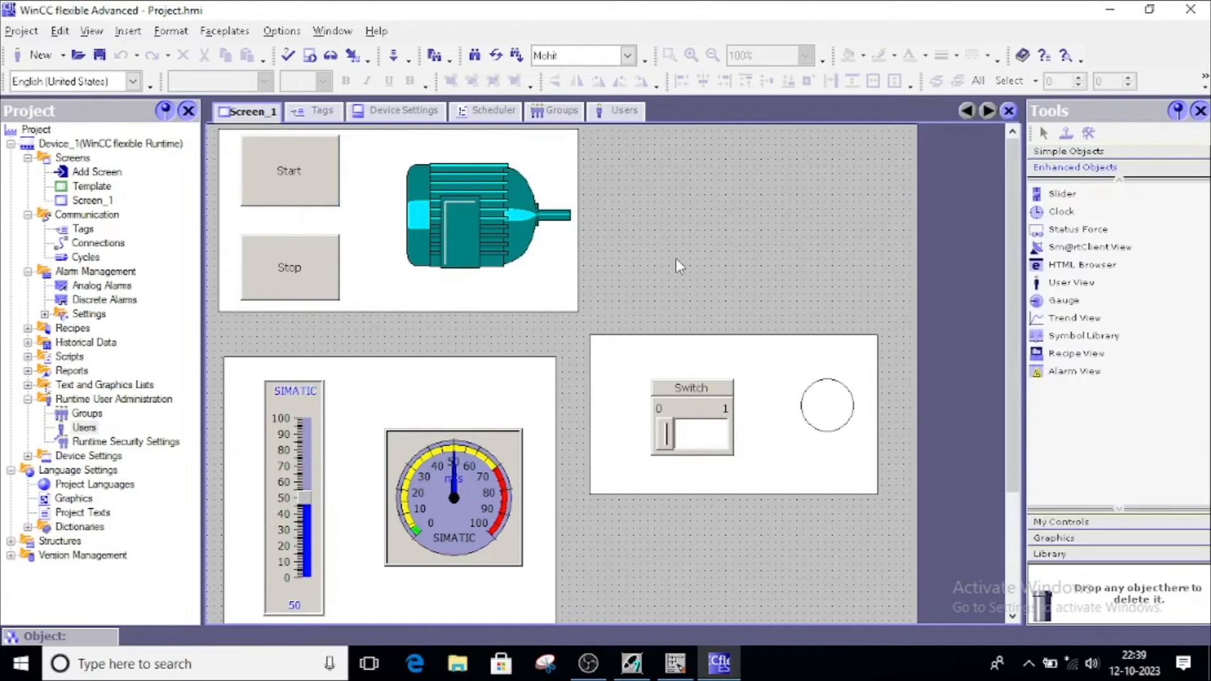
left_click_drag(697, 351, 680, 495)
left_click_drag(819, 409, 801, 501)
left_click_drag(707, 490, 697, 498)
left_click_drag(800, 492, 786, 507)
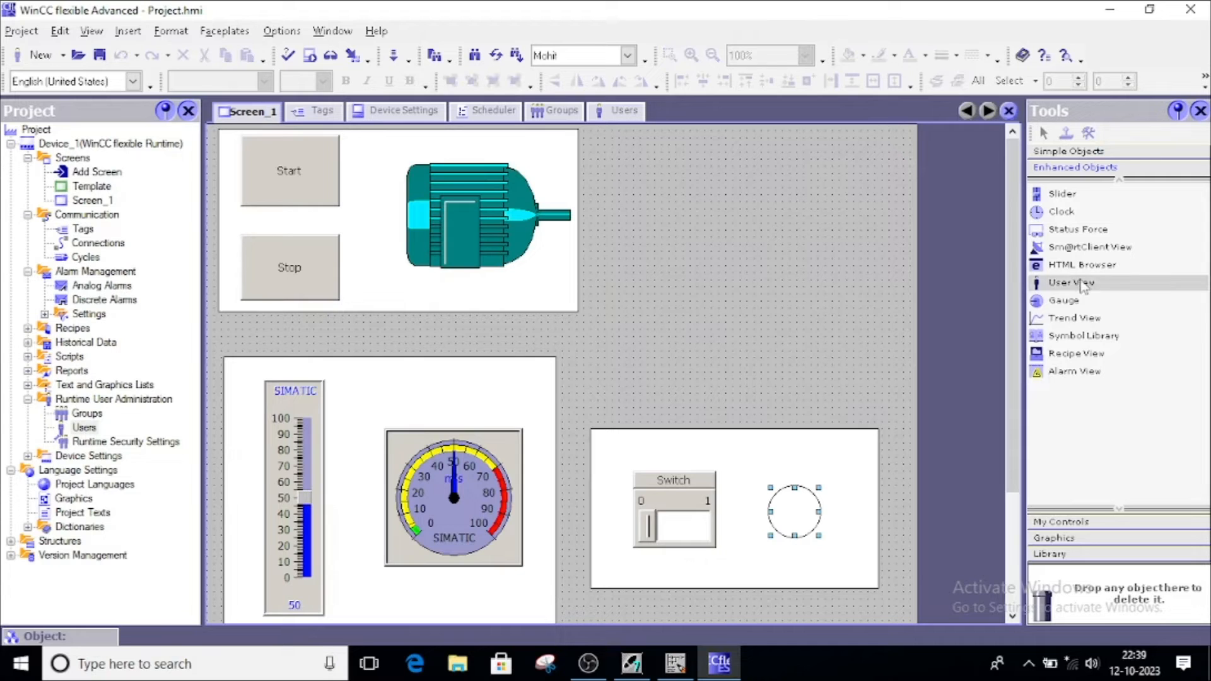
left_click_drag(1065, 285, 652, 199)
left_click_drag(738, 287, 883, 318)
left_click_drag(760, 230, 766, 242)
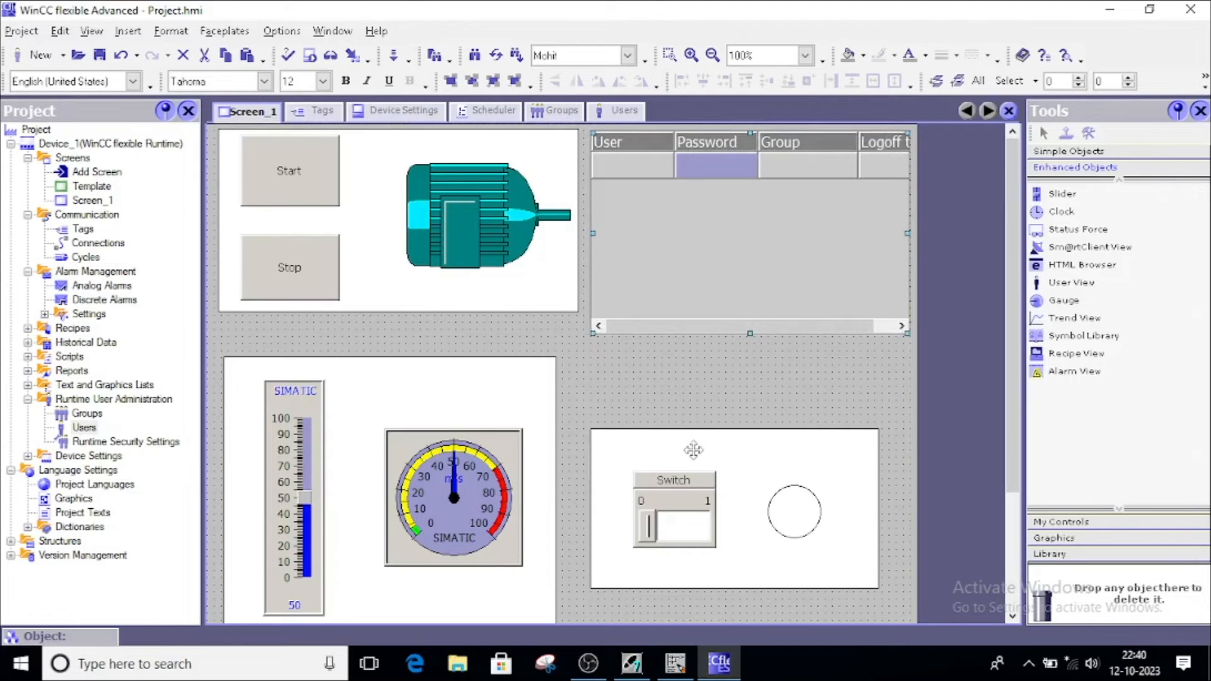
scroll(678, 435, "down", 3)
left_click_drag(624, 310, 650, 388)
left_click_drag(789, 359, 796, 401)
scroll(849, 246, "up", 3)
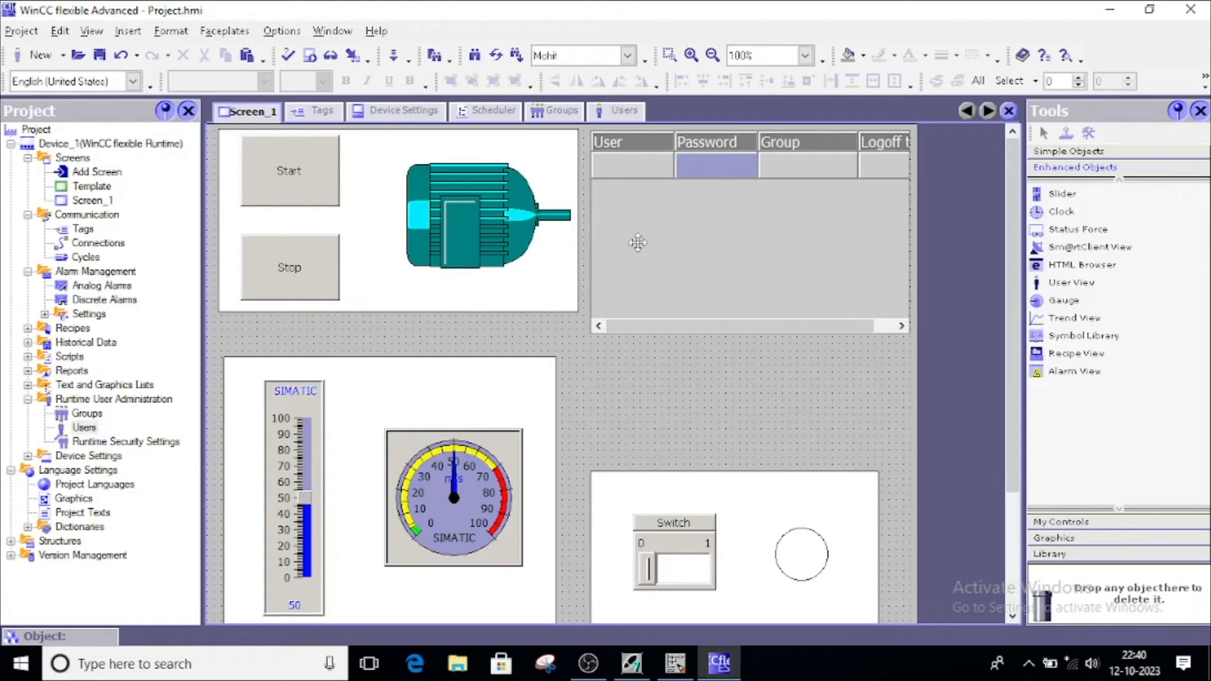
scroll(755, 490, "down", 3)
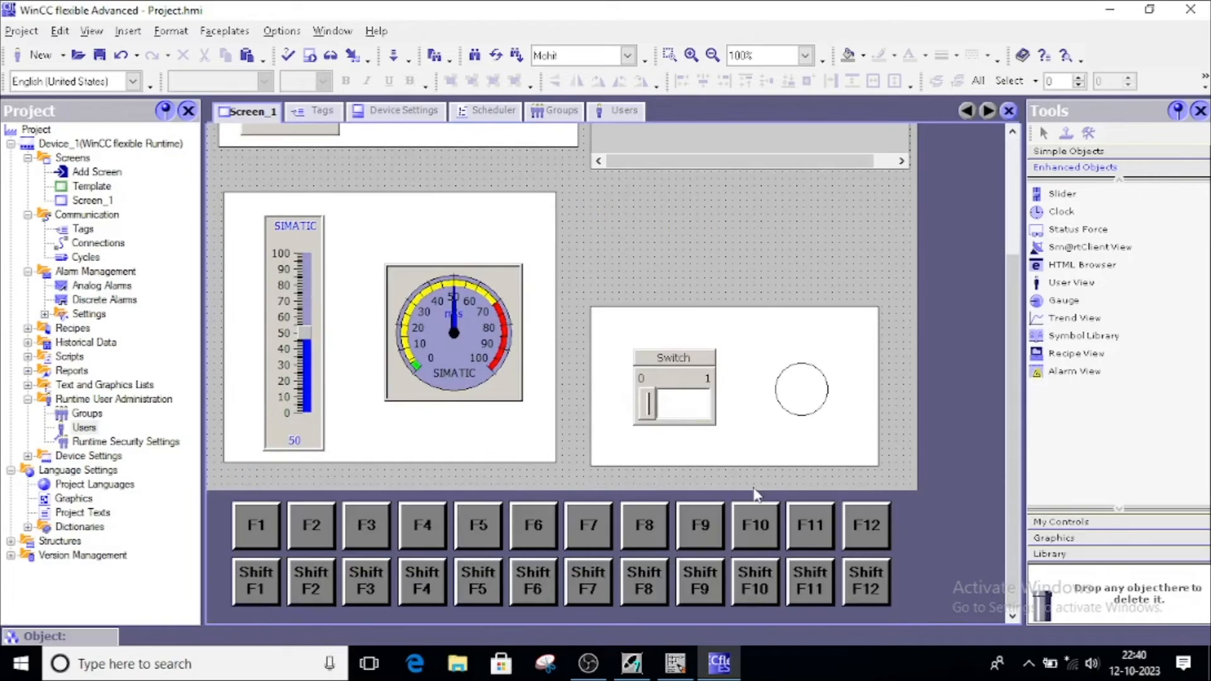
Start the runtime system and show the Output panel
scroll(639, 552, "up", 3)
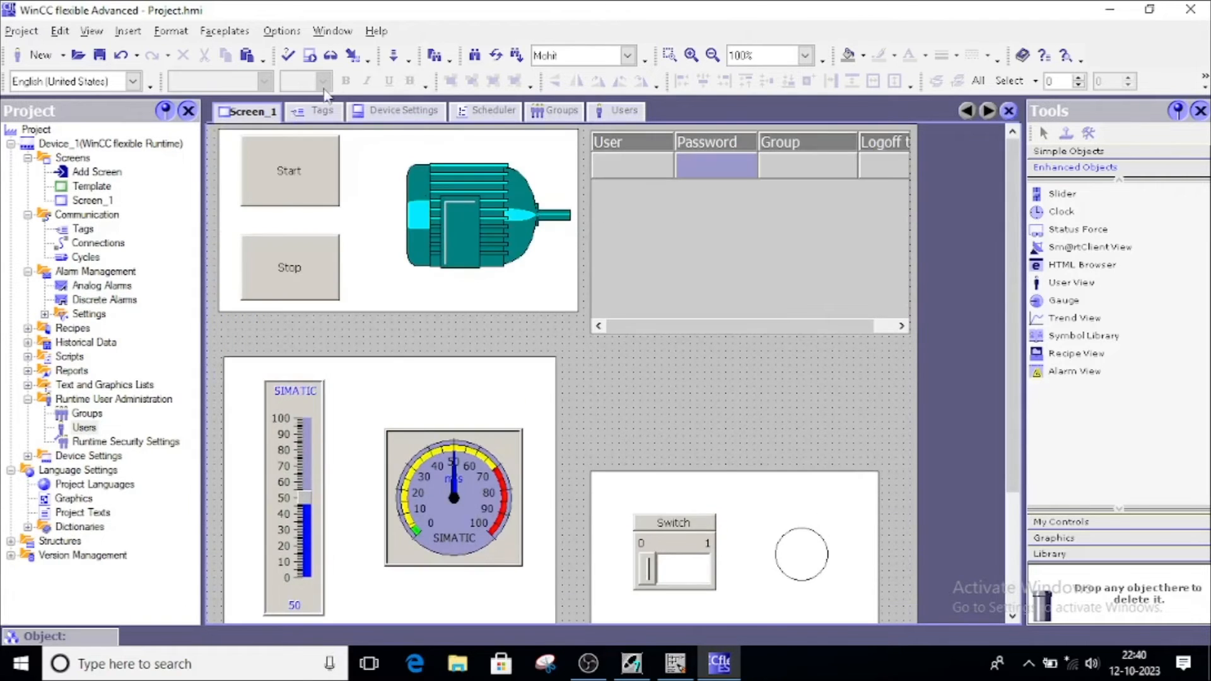
left_click(308, 57)
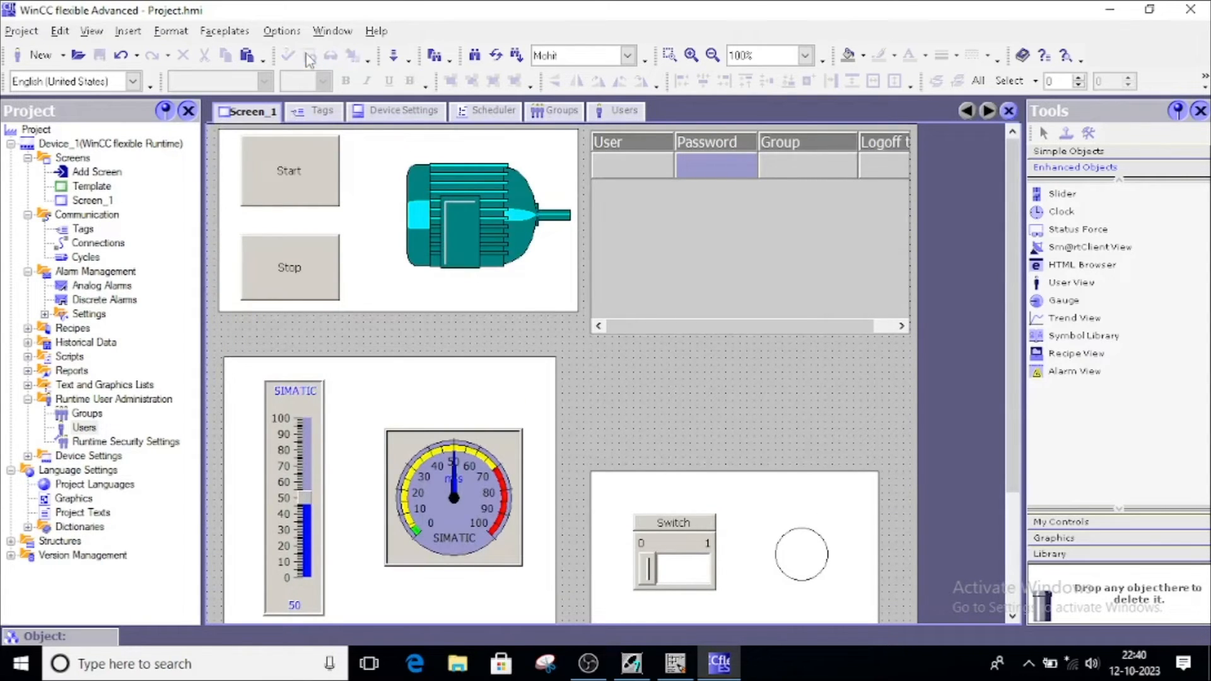
left_click(92, 31)
left_click(120, 52)
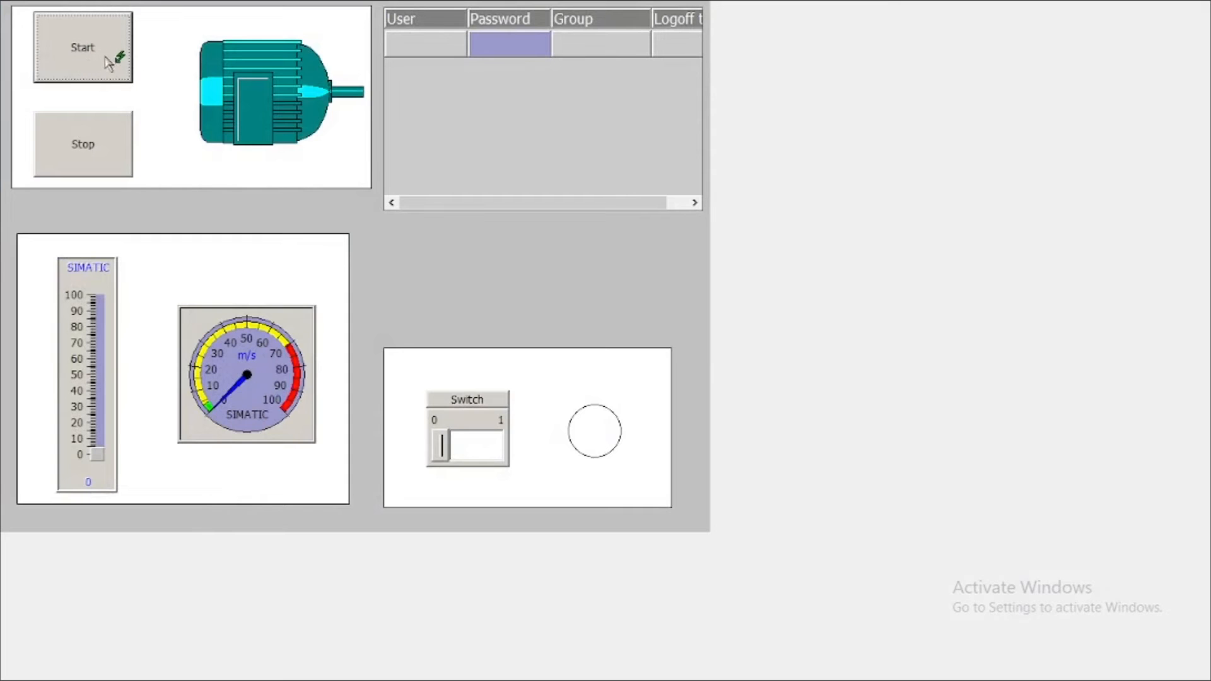
Try Start, the user table, the bar and the switch without logging on, closing each logon prompt, then exit runtime
left_click(92, 39)
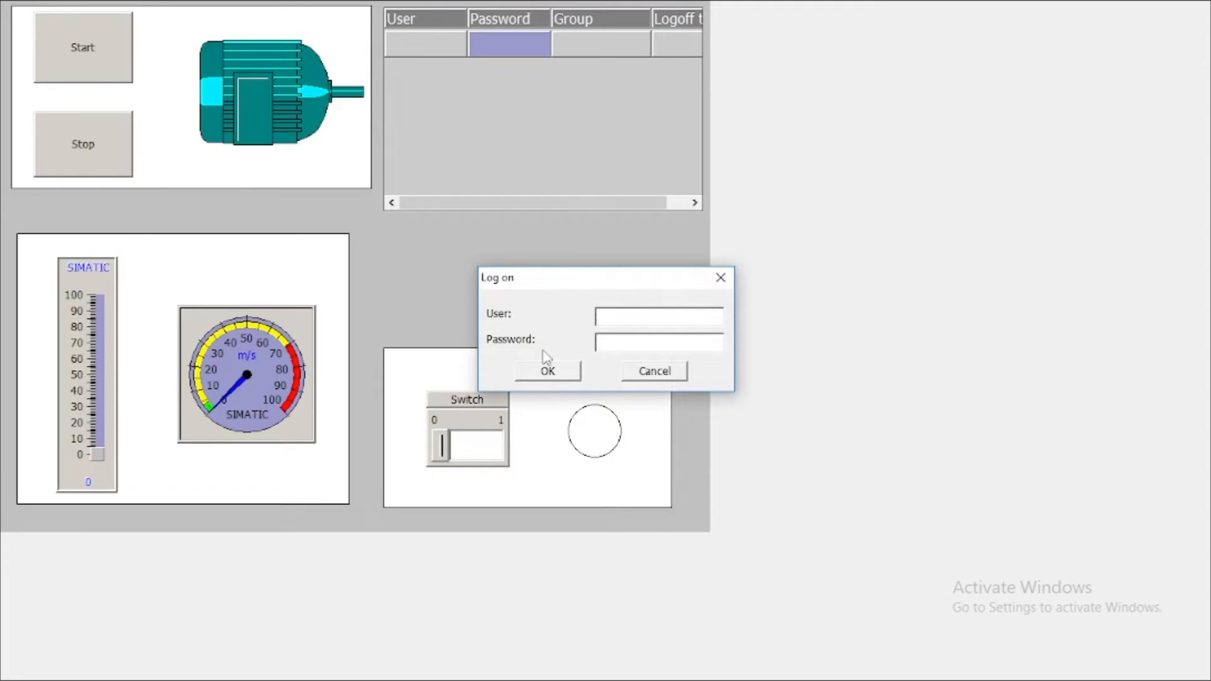
left_click(723, 278)
left_click(502, 113)
left_click(718, 279)
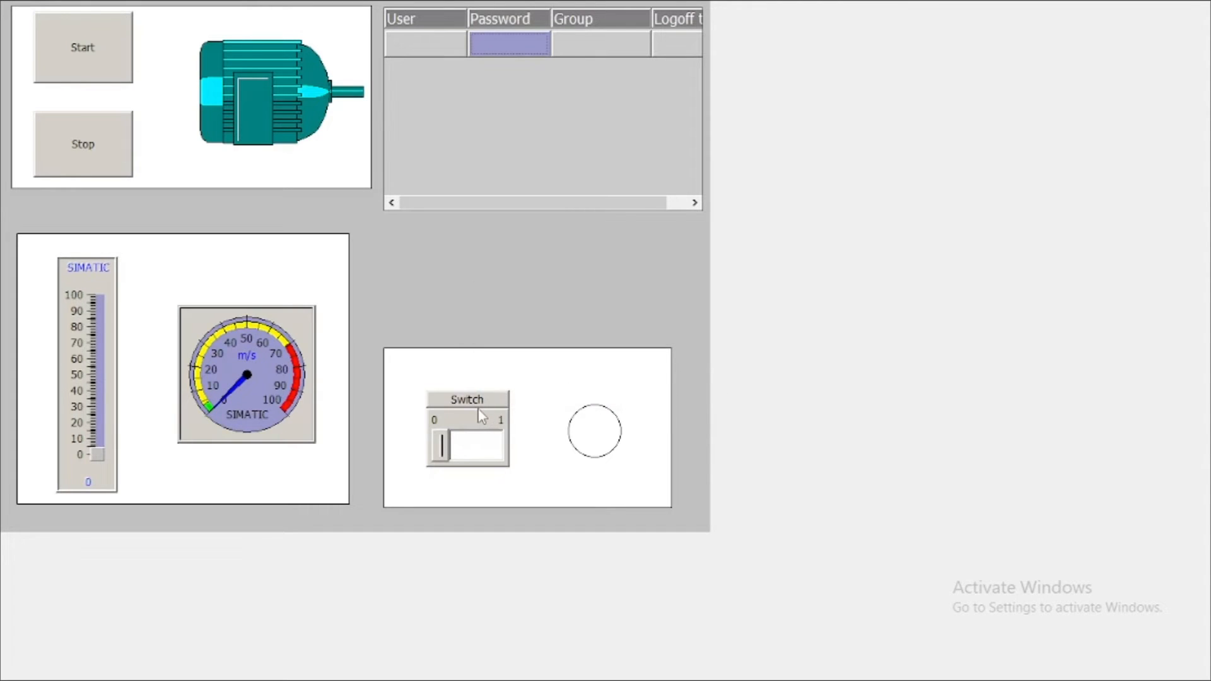
left_click(102, 382)
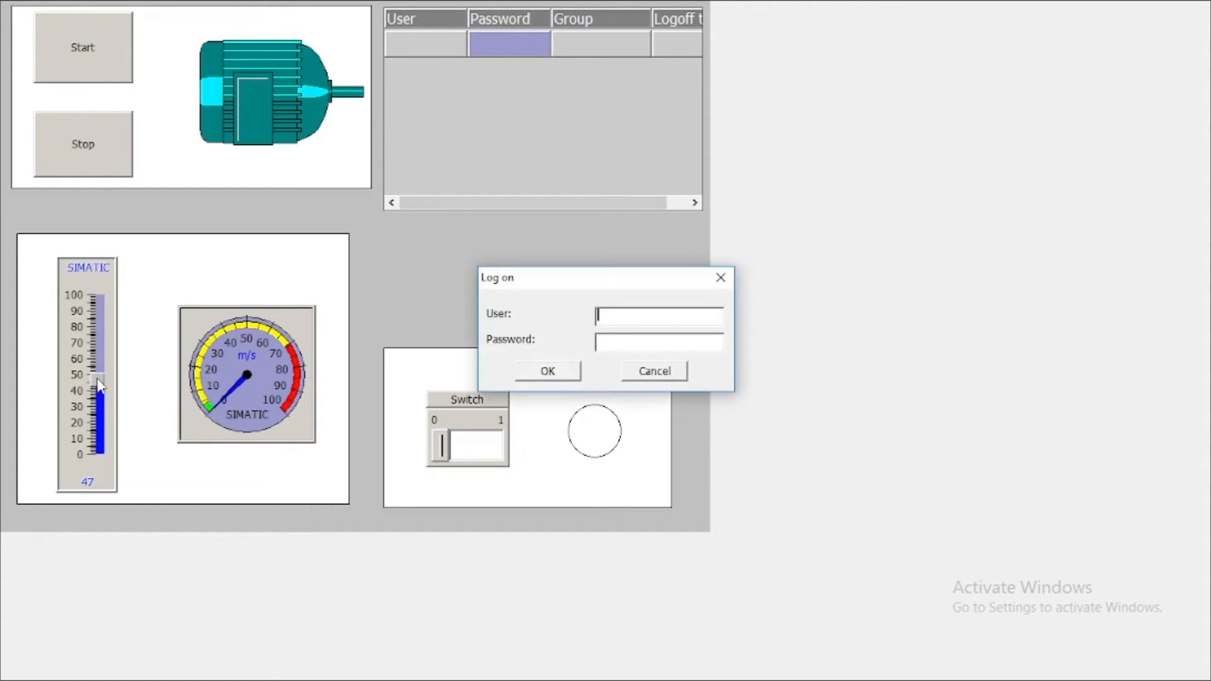
left_click(721, 278)
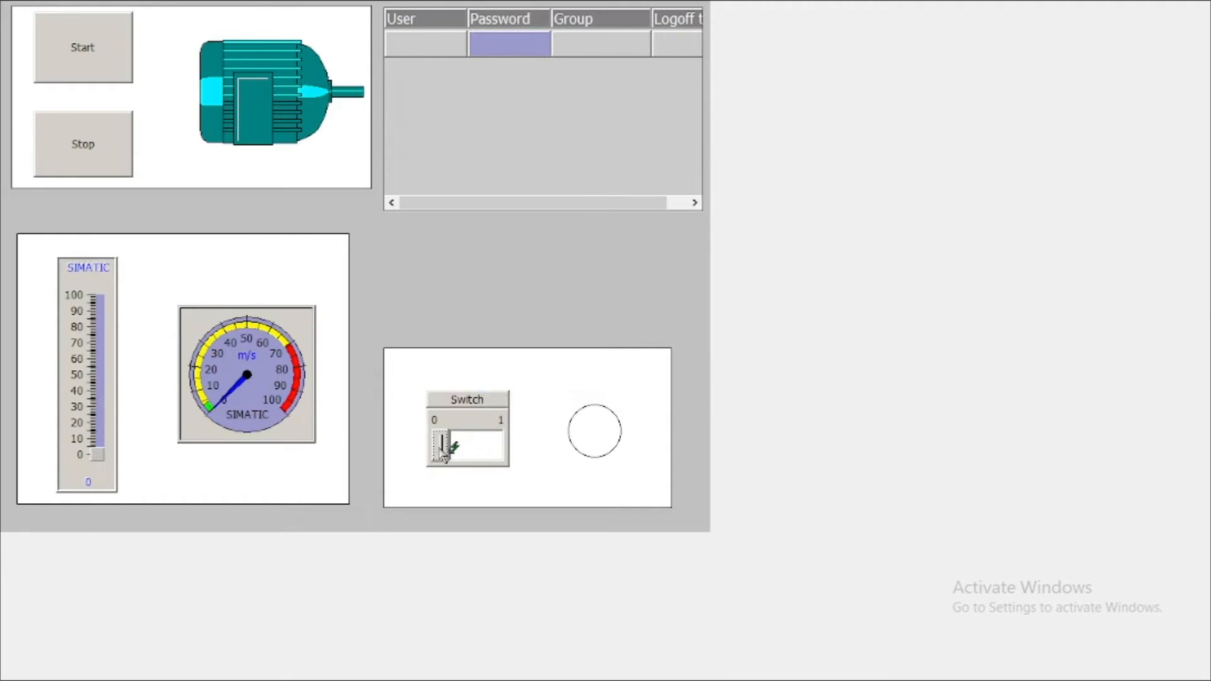
left_click(487, 453)
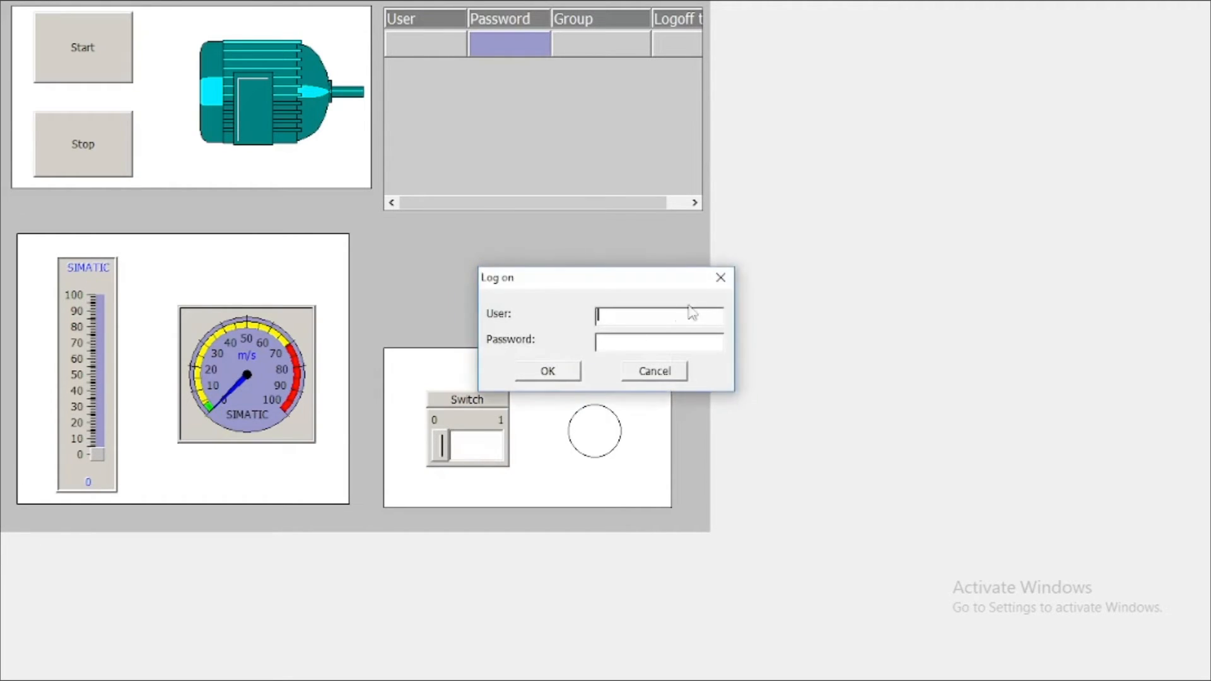
left_click(720, 277)
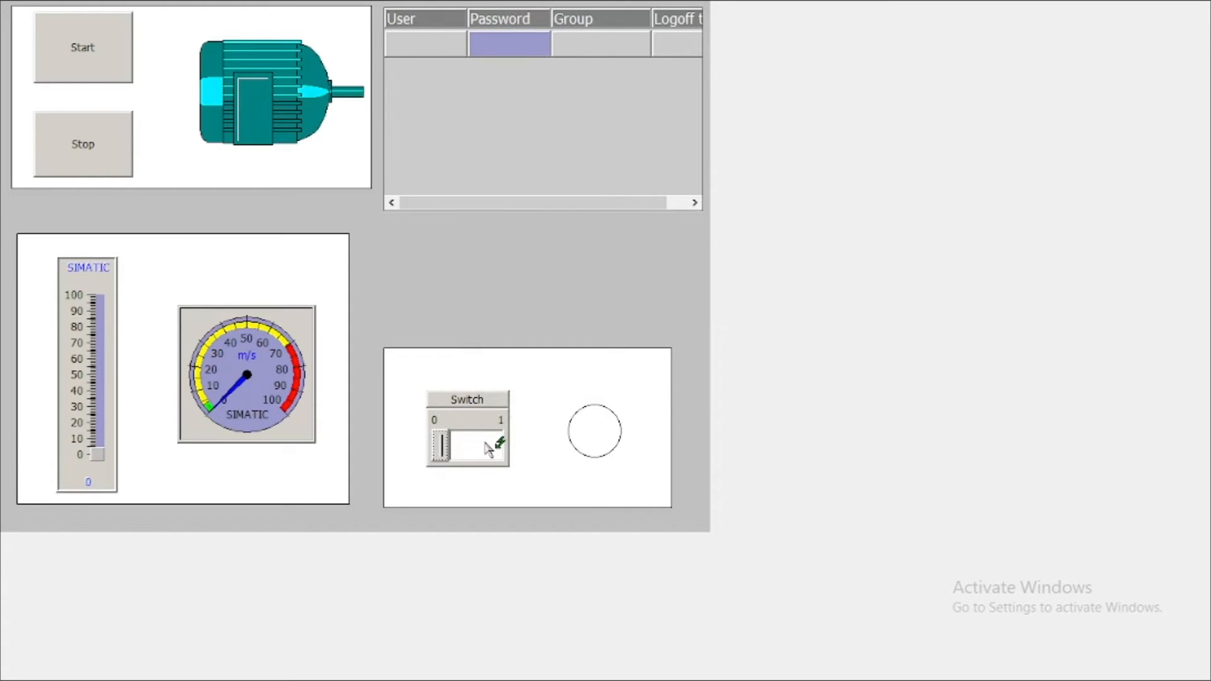
key("alt+F4")
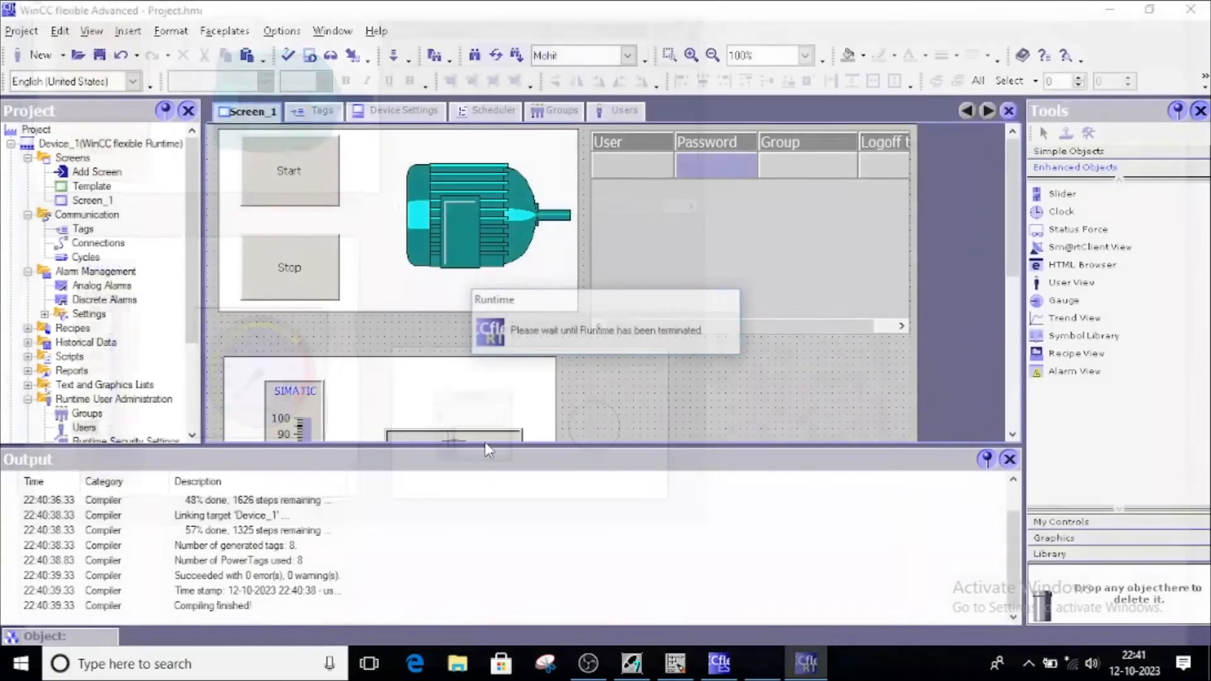
Place a new Button from Simple Objects below the user table on Screen_1
left_click(1008, 461)
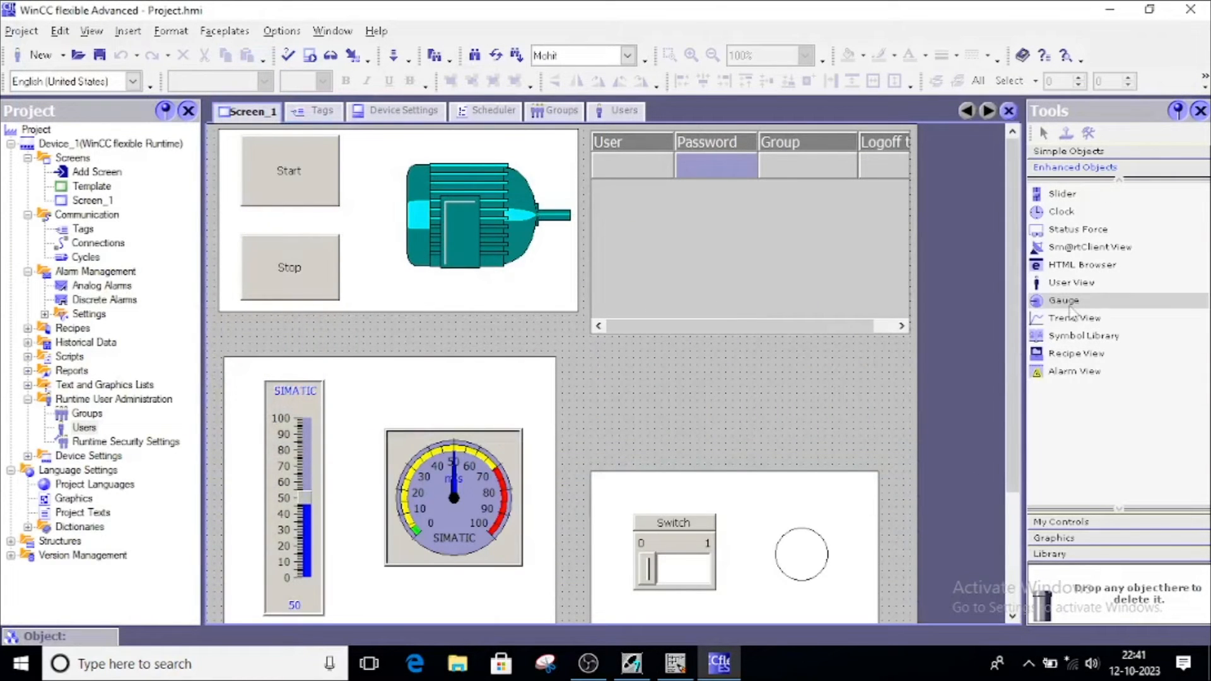
left_click(1066, 151)
left_click_drag(1072, 284, 856, 396)
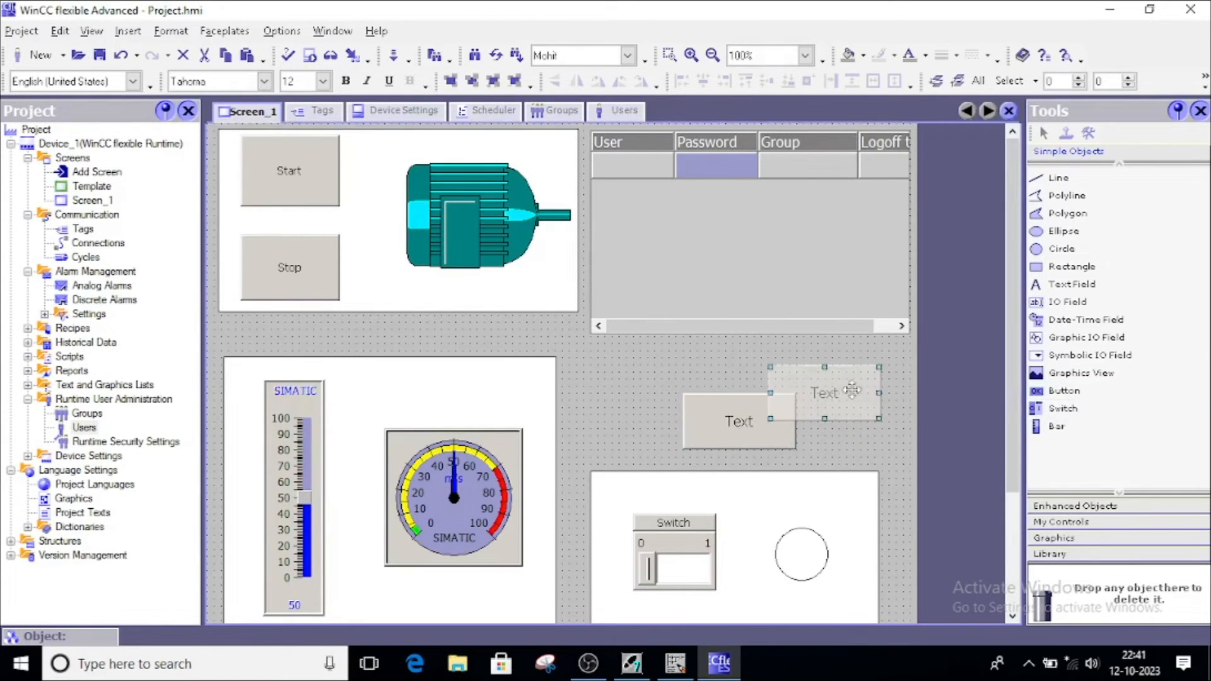
Label the button Log_off, run Logoff on its Click event, and nudge it into place
double_click(836, 396)
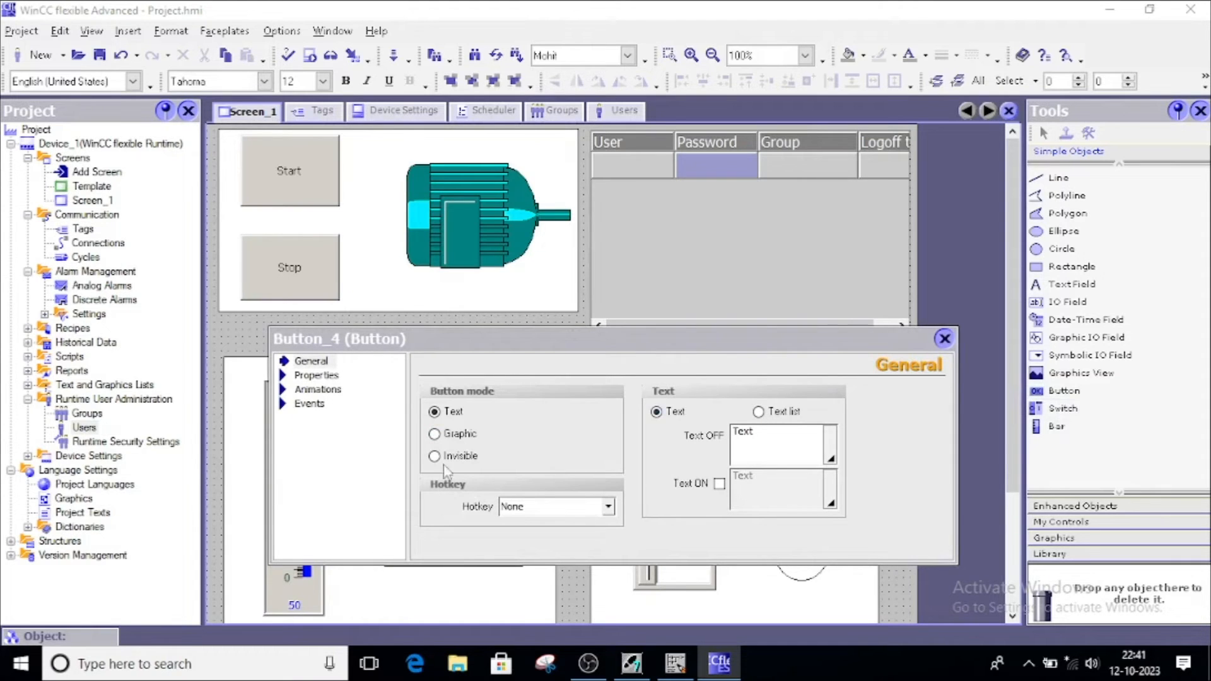
left_click_drag(757, 433, 716, 450)
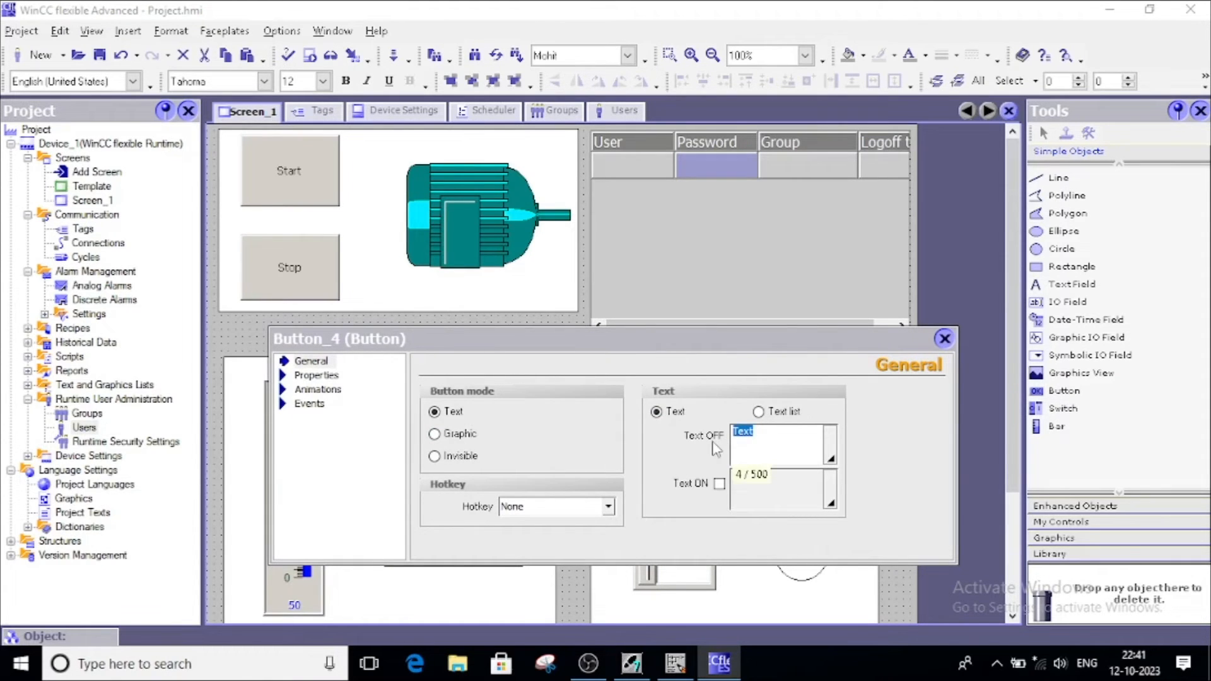
type("Log_off")
left_click(293, 408)
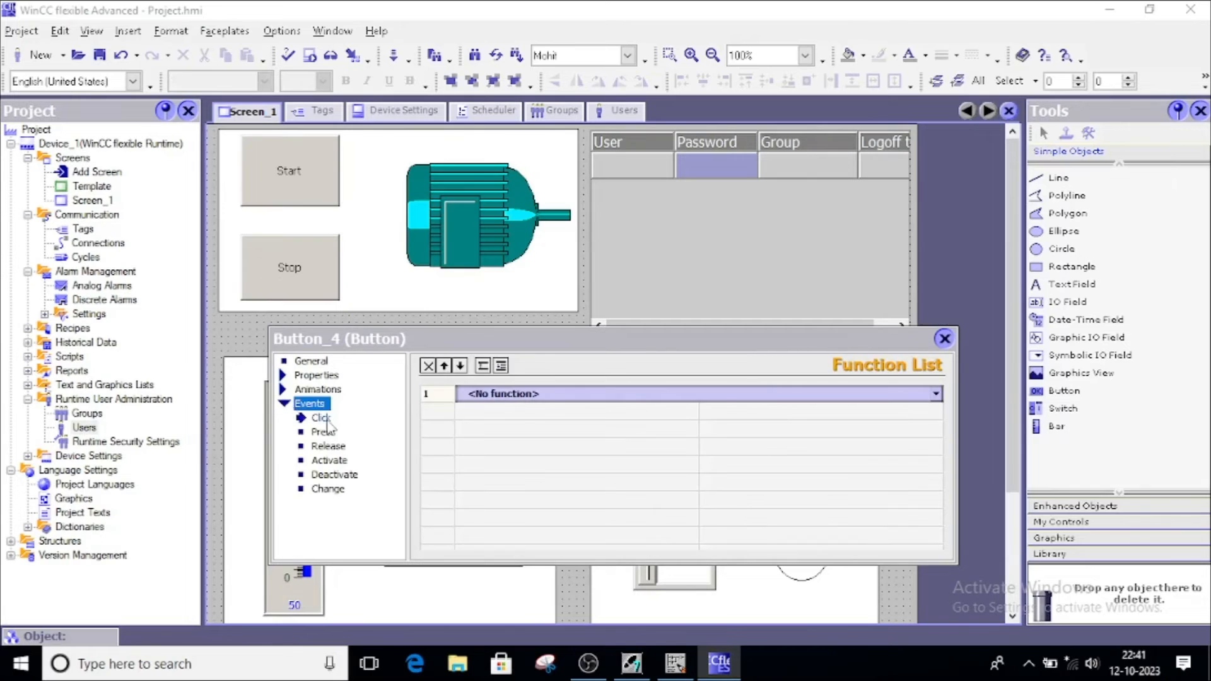
left_click(939, 399)
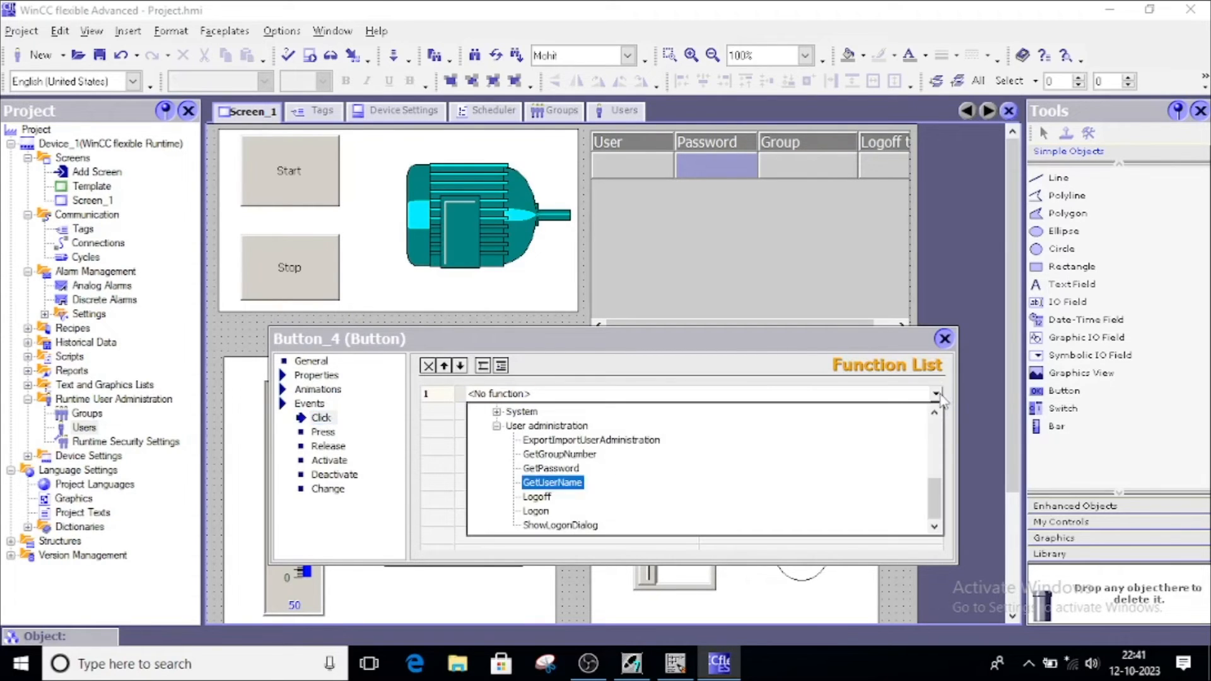
left_click(544, 502)
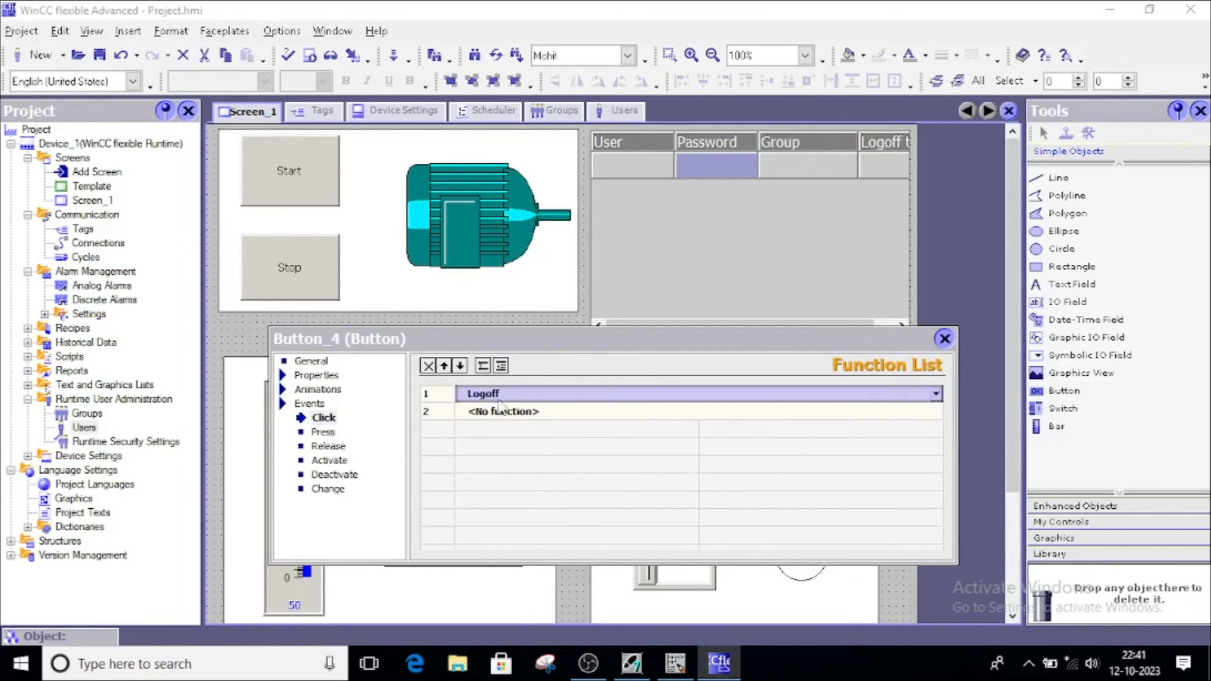
left_click(944, 338)
left_click_drag(815, 397, 808, 389)
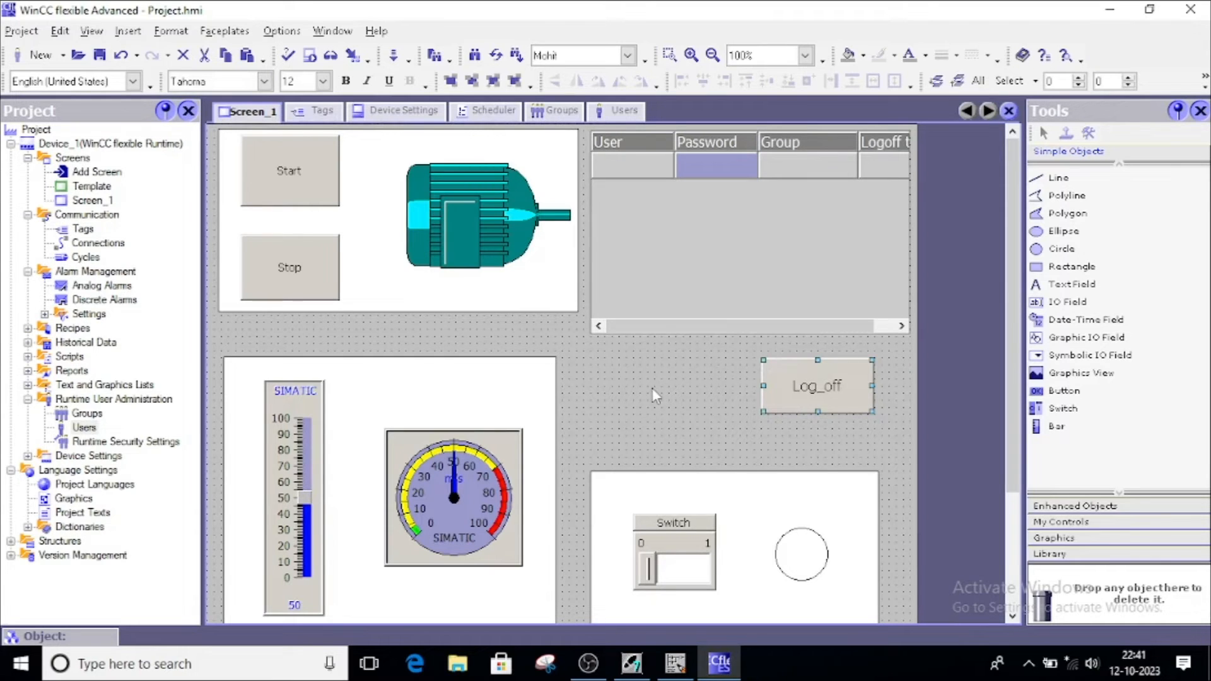
Set the Stop button's Security authorization to Administration
left_click(287, 171)
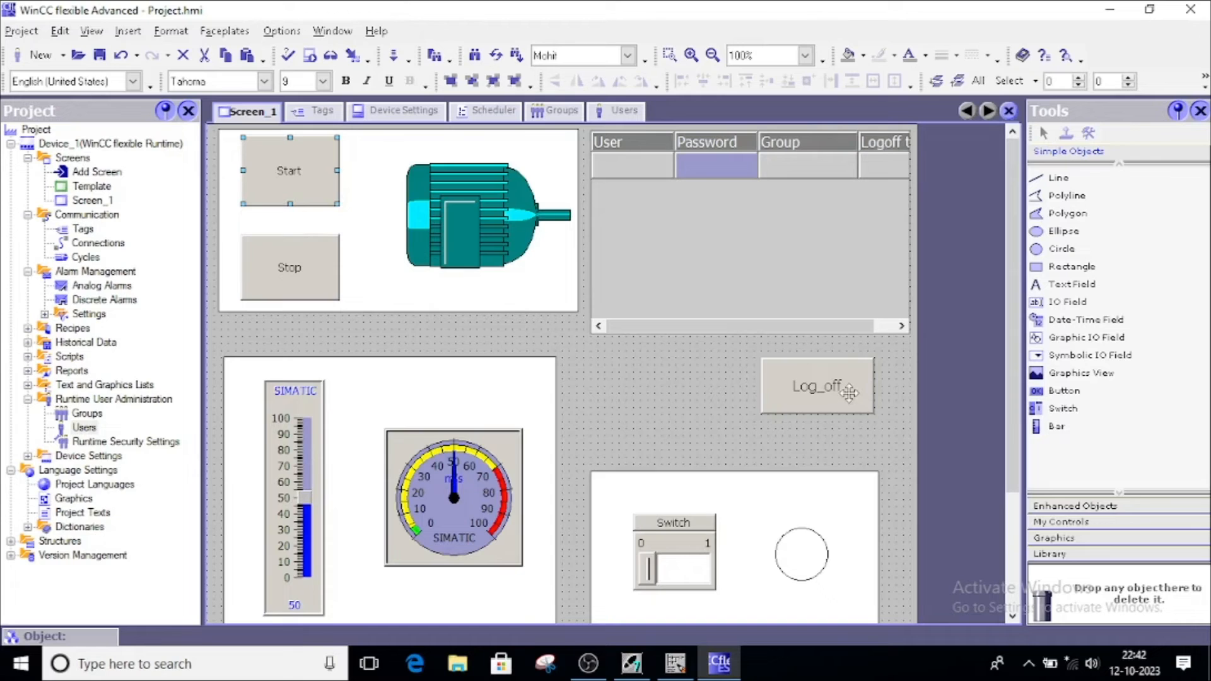
left_click(292, 261)
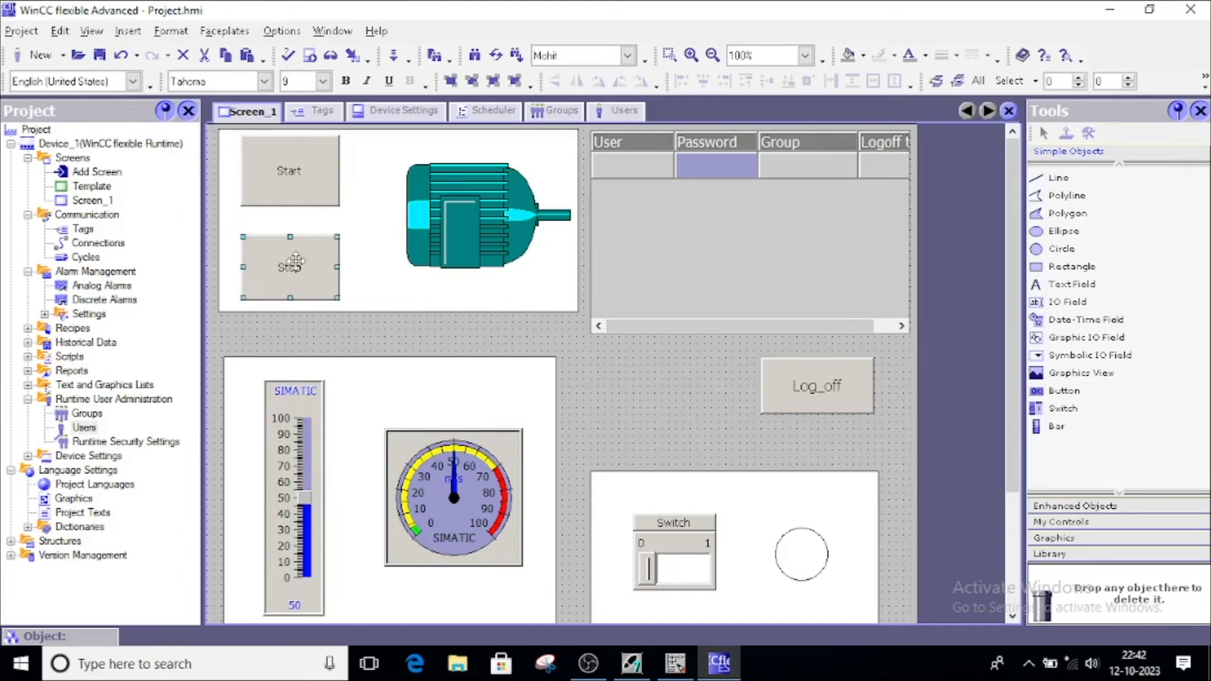
double_click(294, 261)
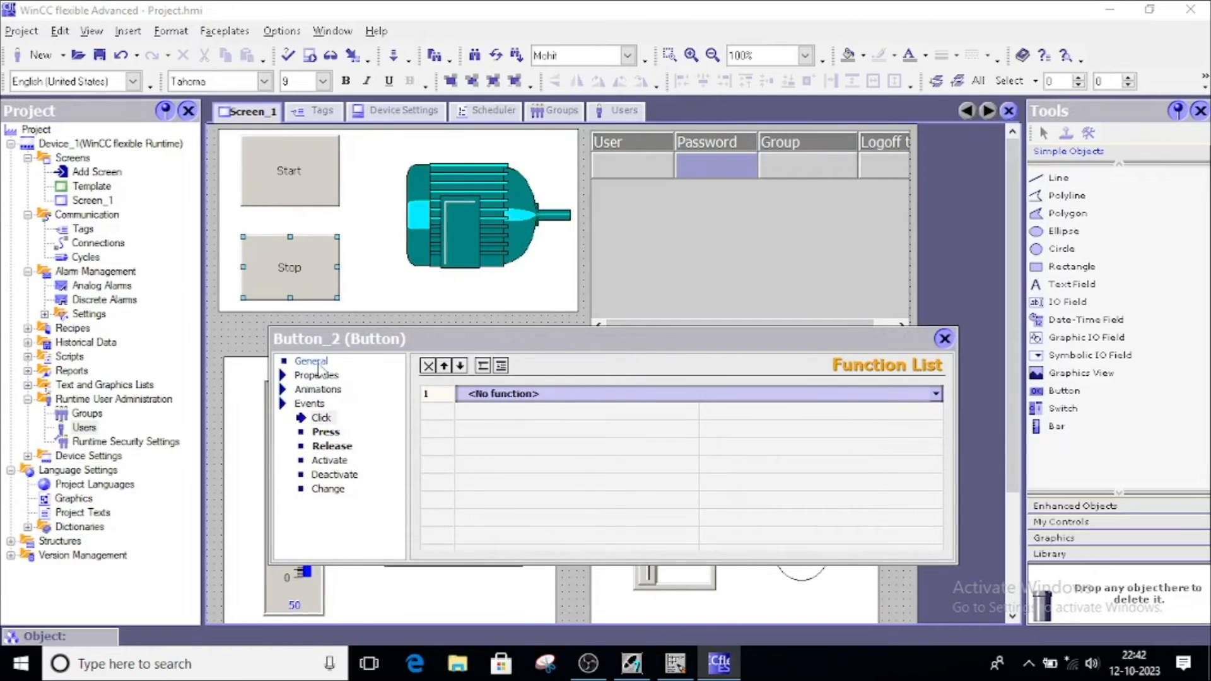
left_click(319, 376)
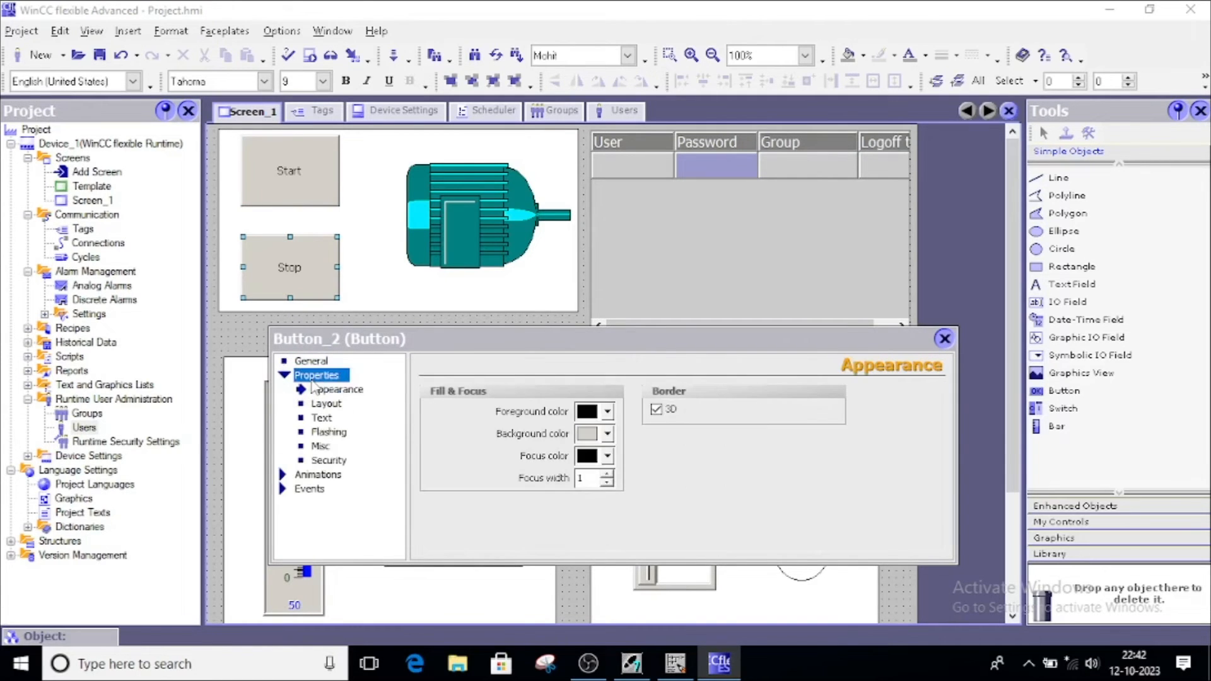
left_click(328, 460)
left_click(635, 412)
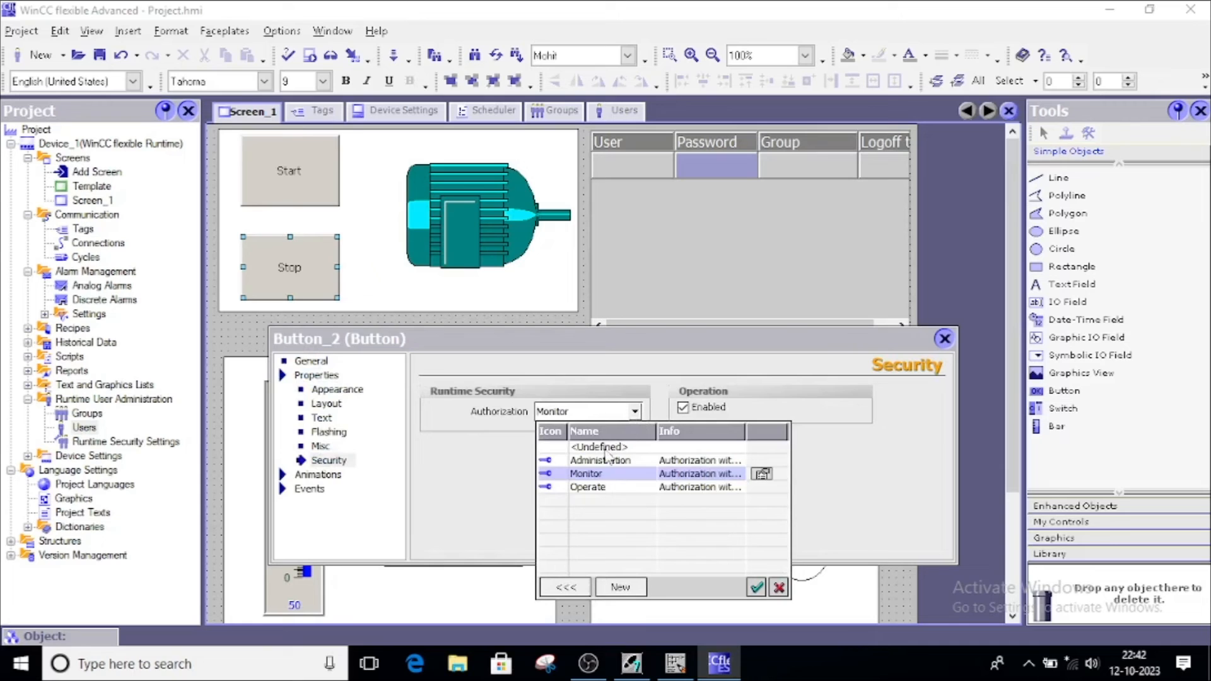
left_click(605, 463)
left_click(759, 584)
left_click(944, 340)
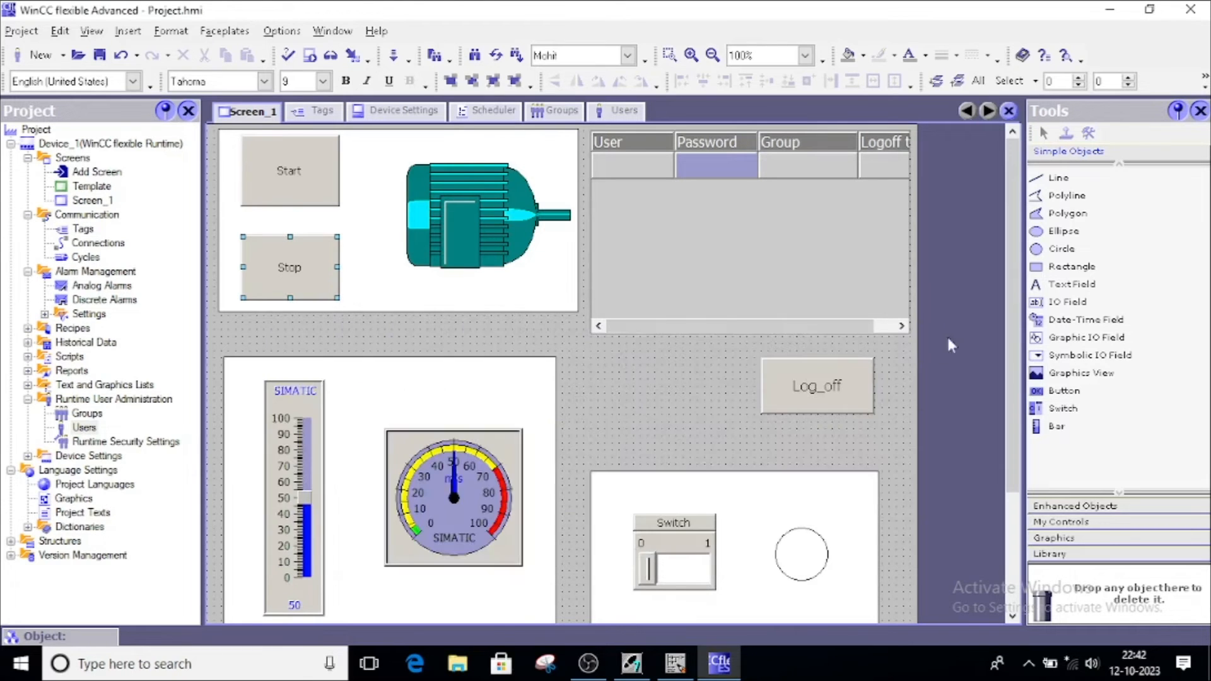
left_click(264, 166)
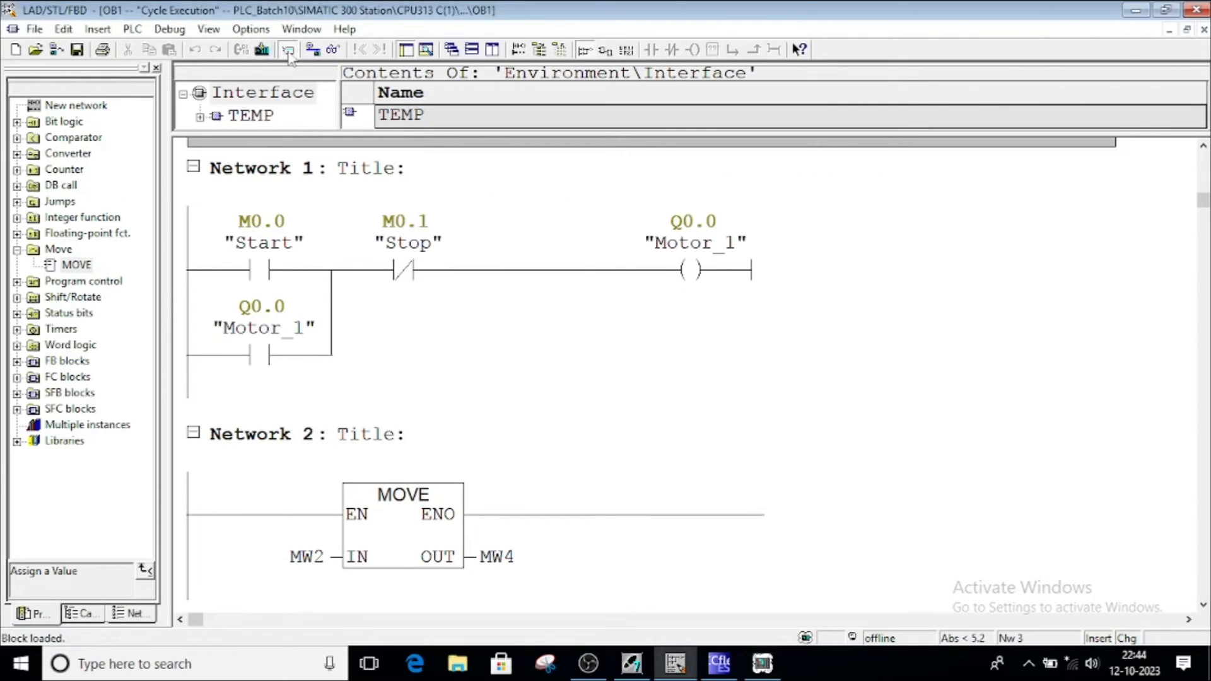
Monitor the OB1 ladder networks online, then return to the WinCC flexible project
left_click(333, 50)
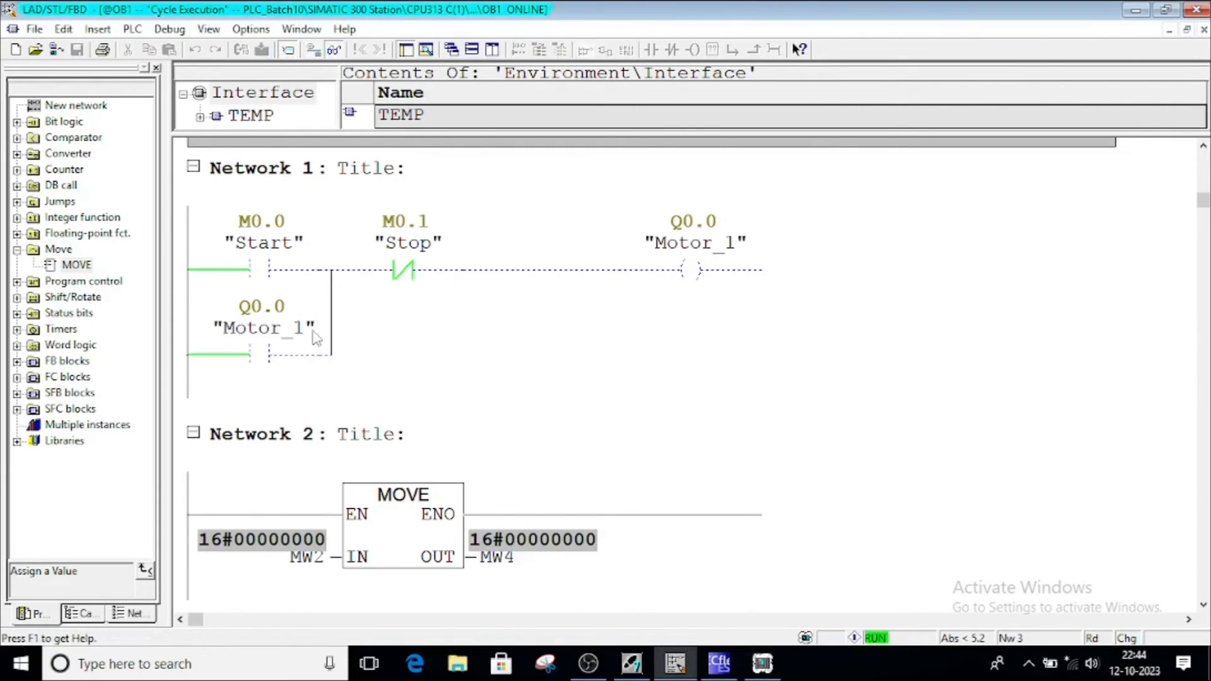
scroll(346, 373, "down", 3)
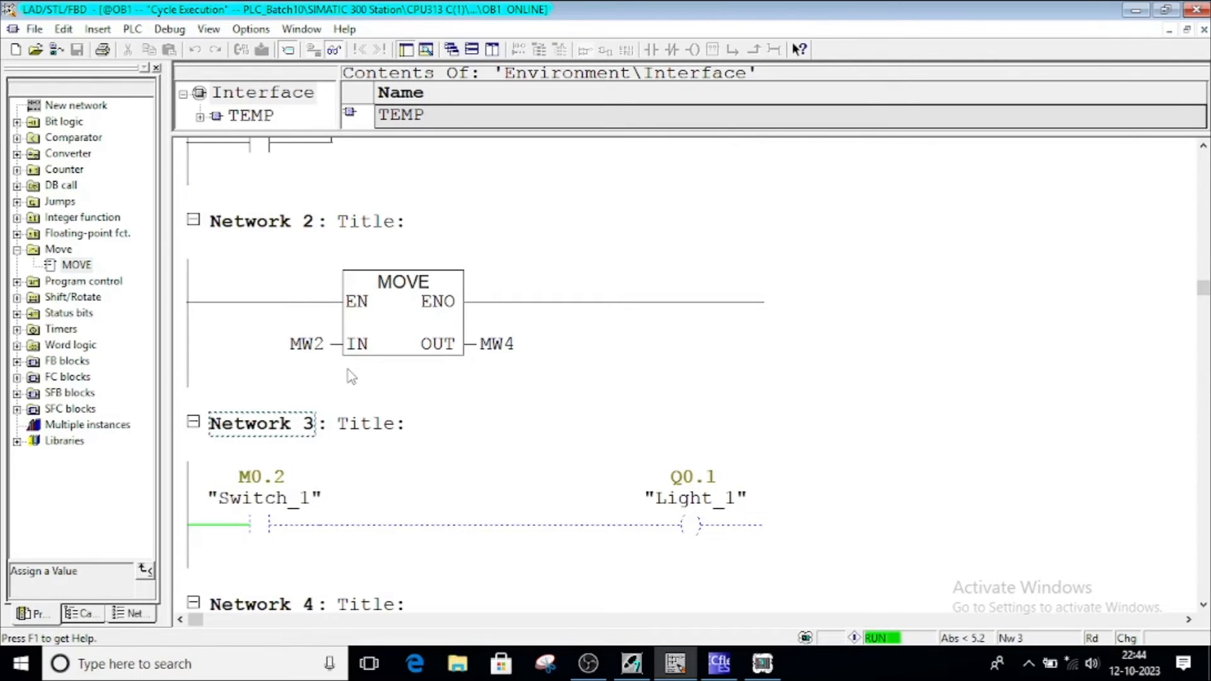
scroll(352, 376, "up", 1)
left_click(716, 675)
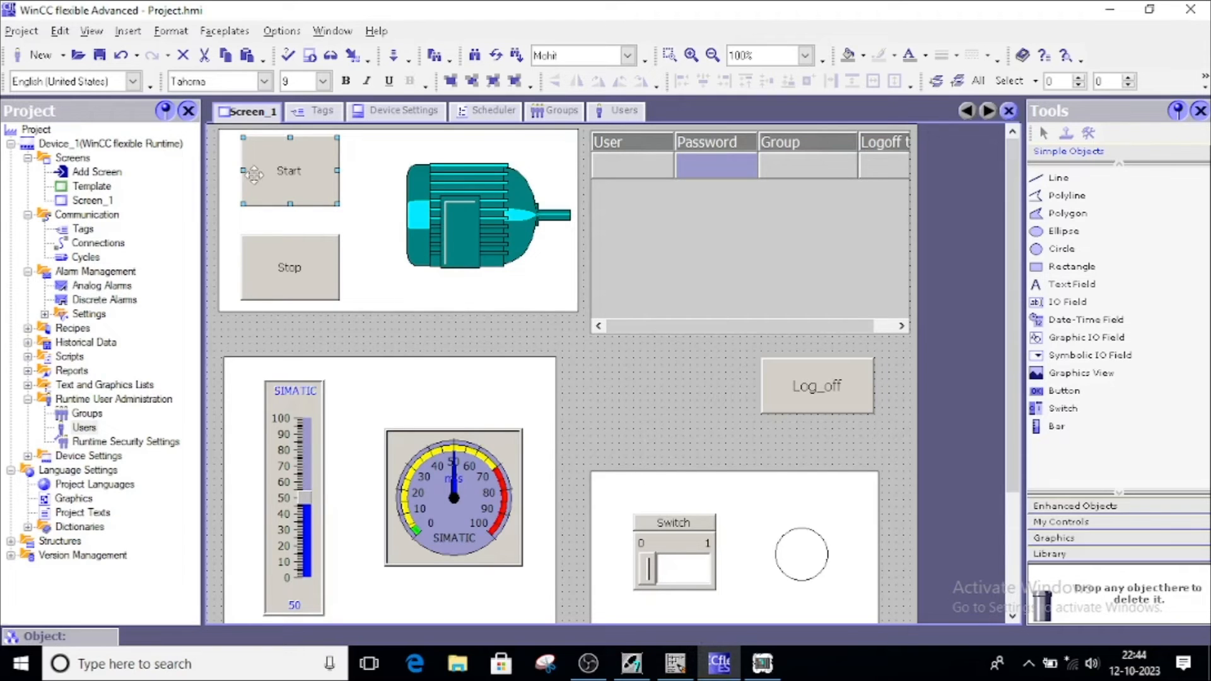
Save the project and compile it with Project > Compiler > Generate
left_click(98, 56)
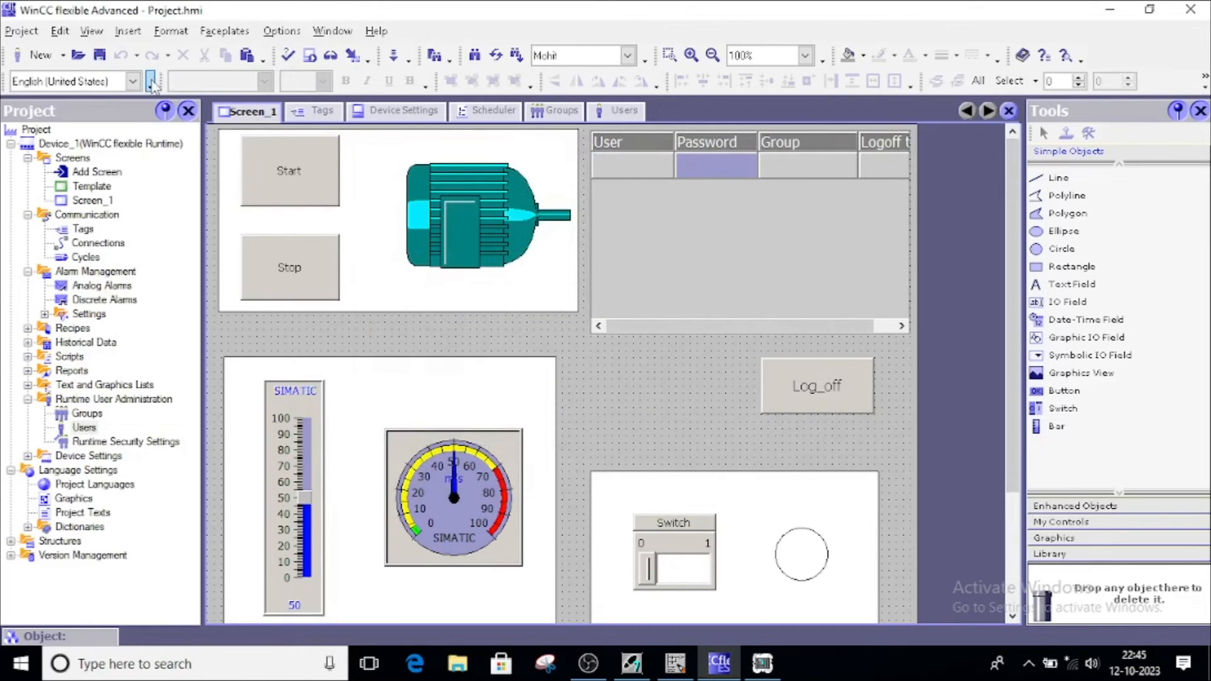
left_click(19, 32)
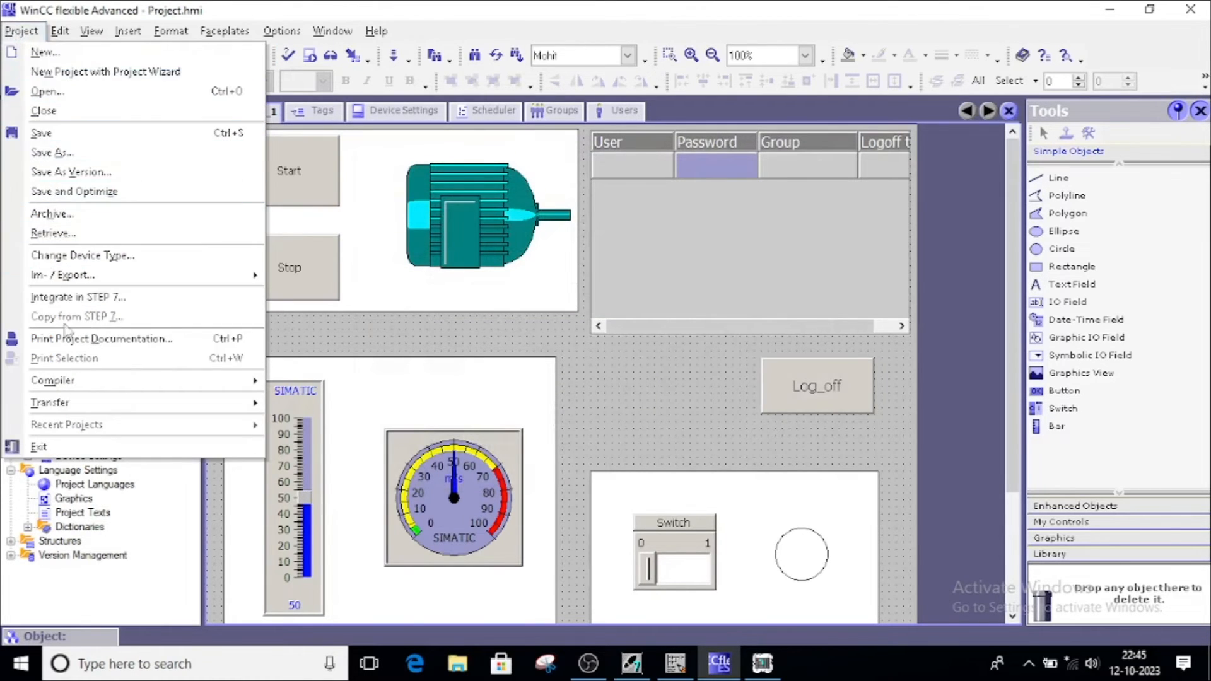
mouse_move(86, 381)
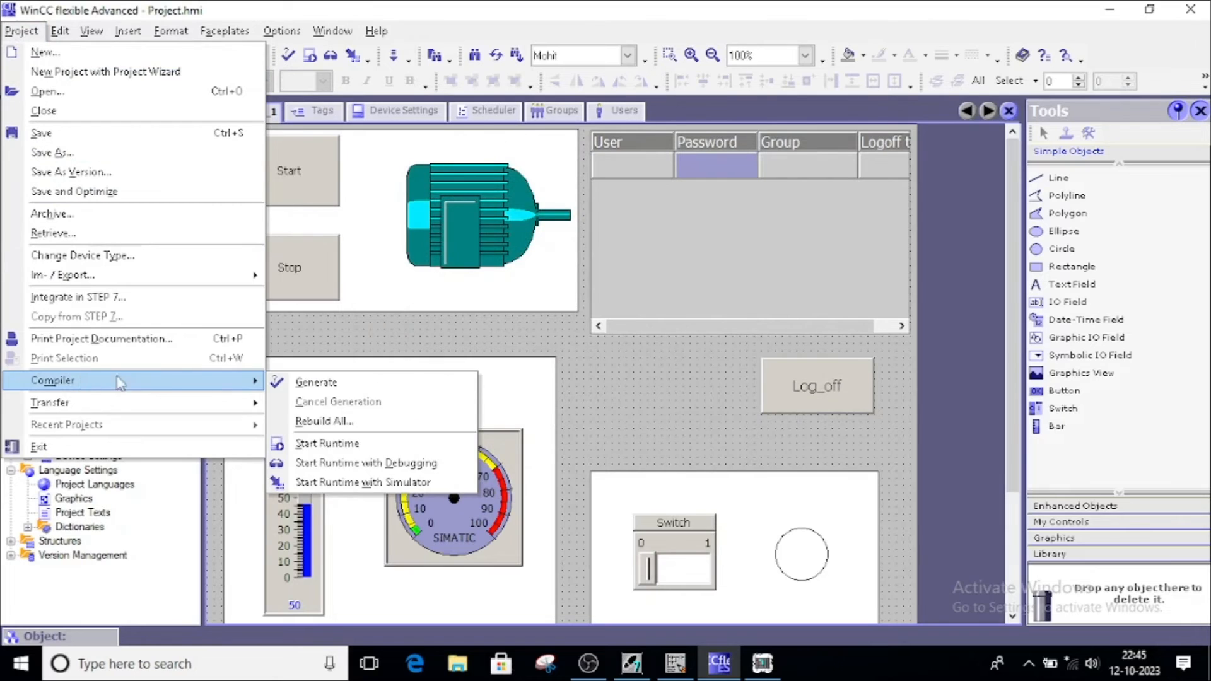
left_click(326, 383)
Show the compiler output messages and start the HMI runtime
left_click(91, 31)
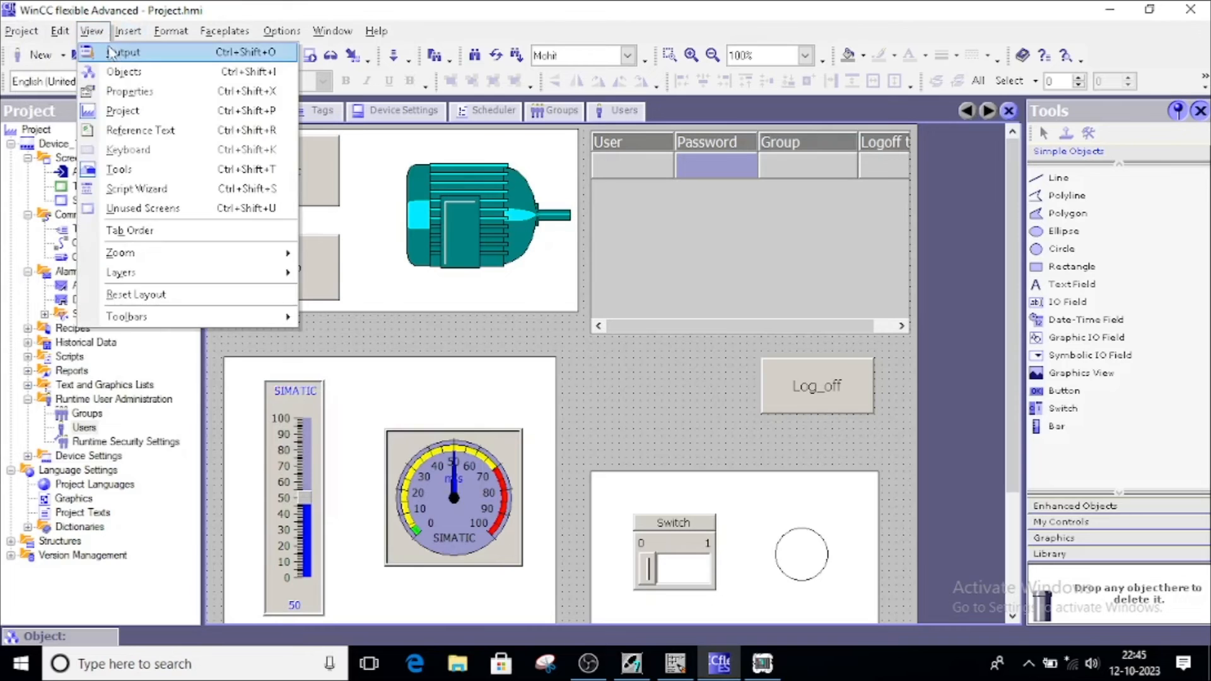
left_click(111, 51)
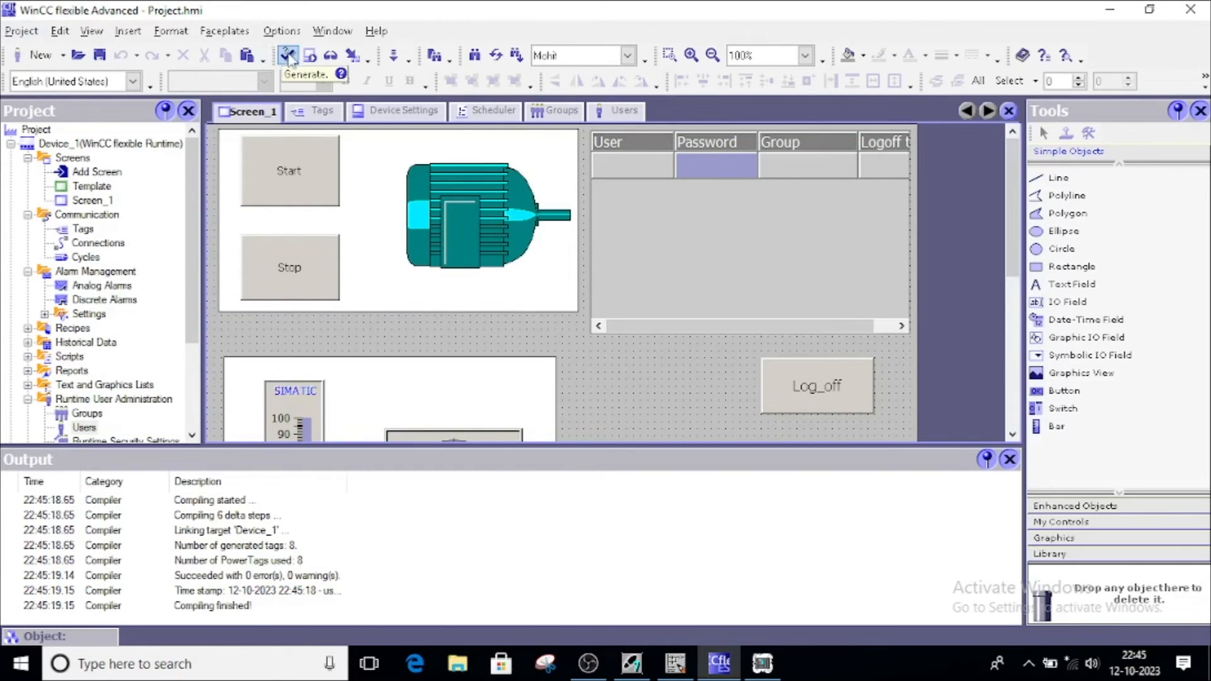
left_click(21, 31)
mouse_move(81, 386)
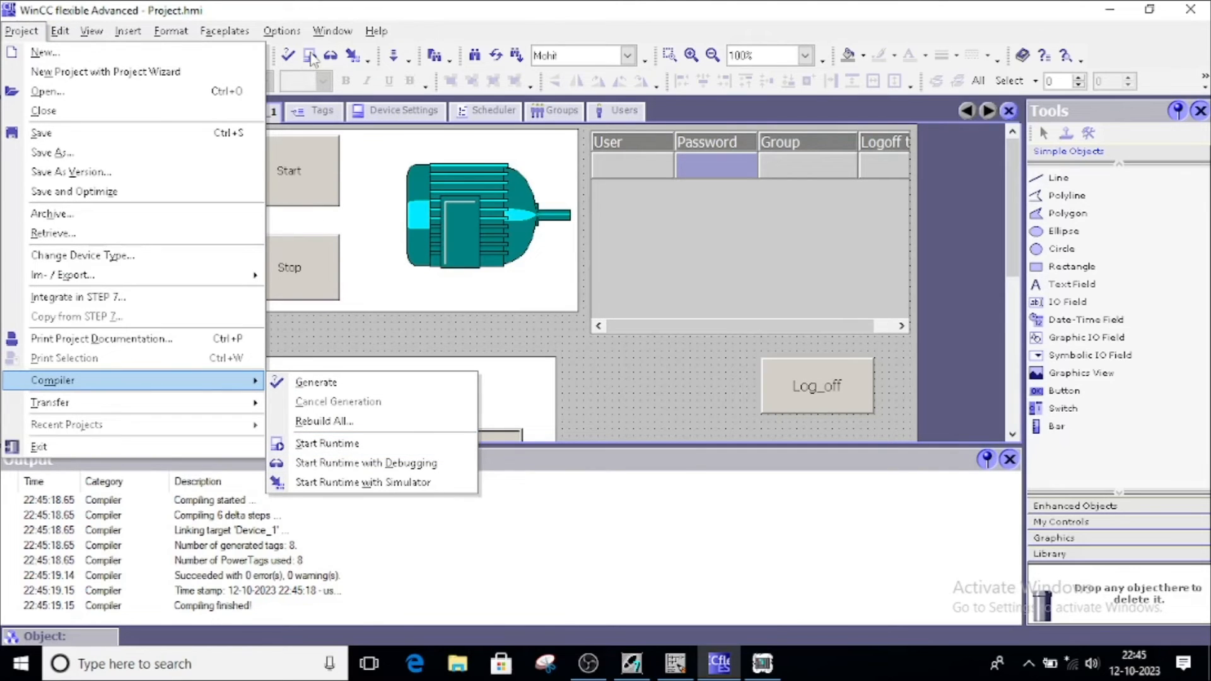
left_click(452, 27)
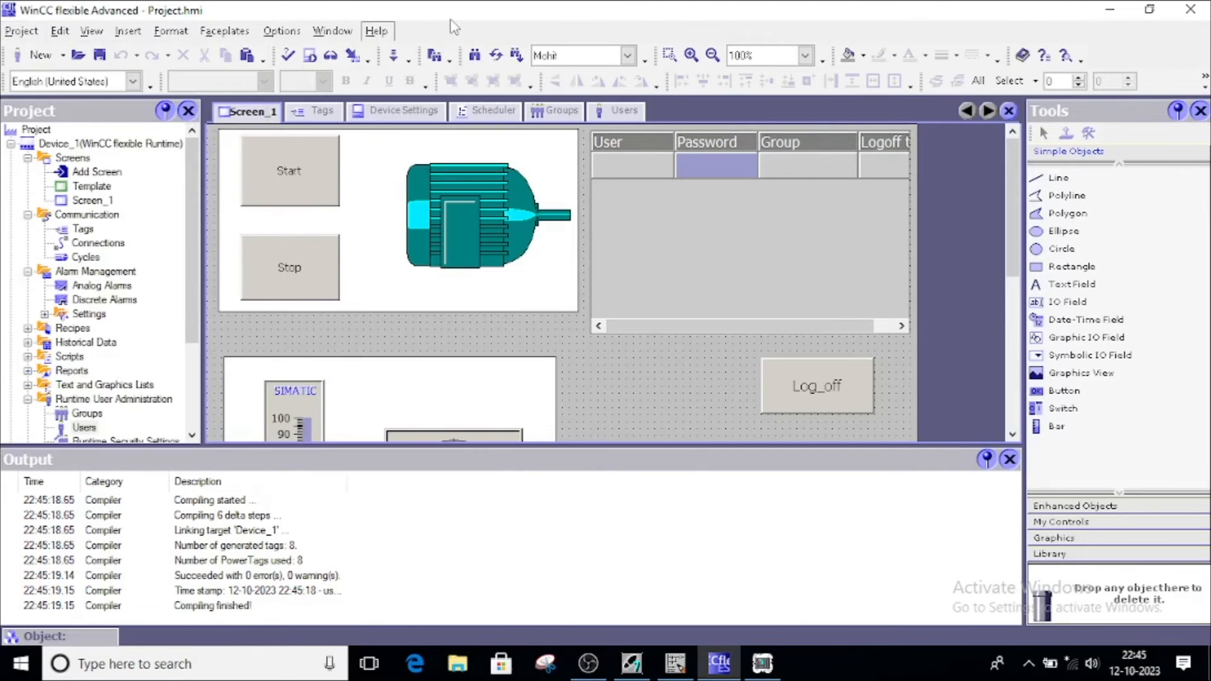
left_click(309, 56)
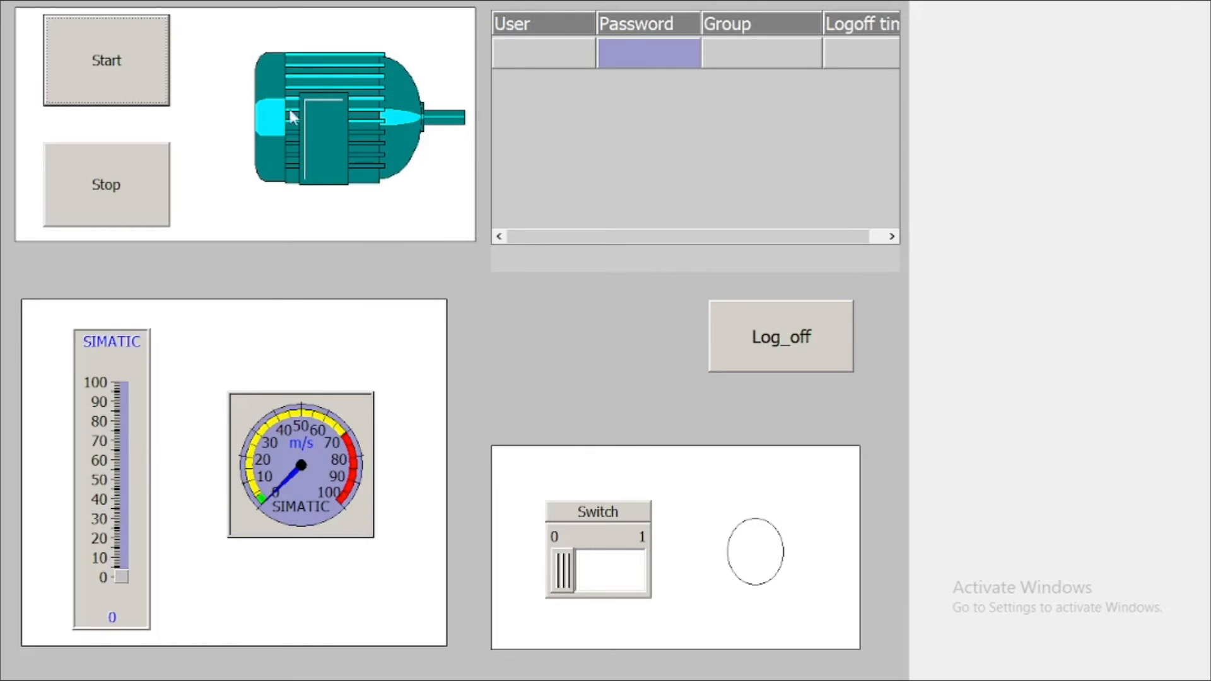
Log on as the administrator from the Start button's prompt, then start the motor
left_click(114, 68)
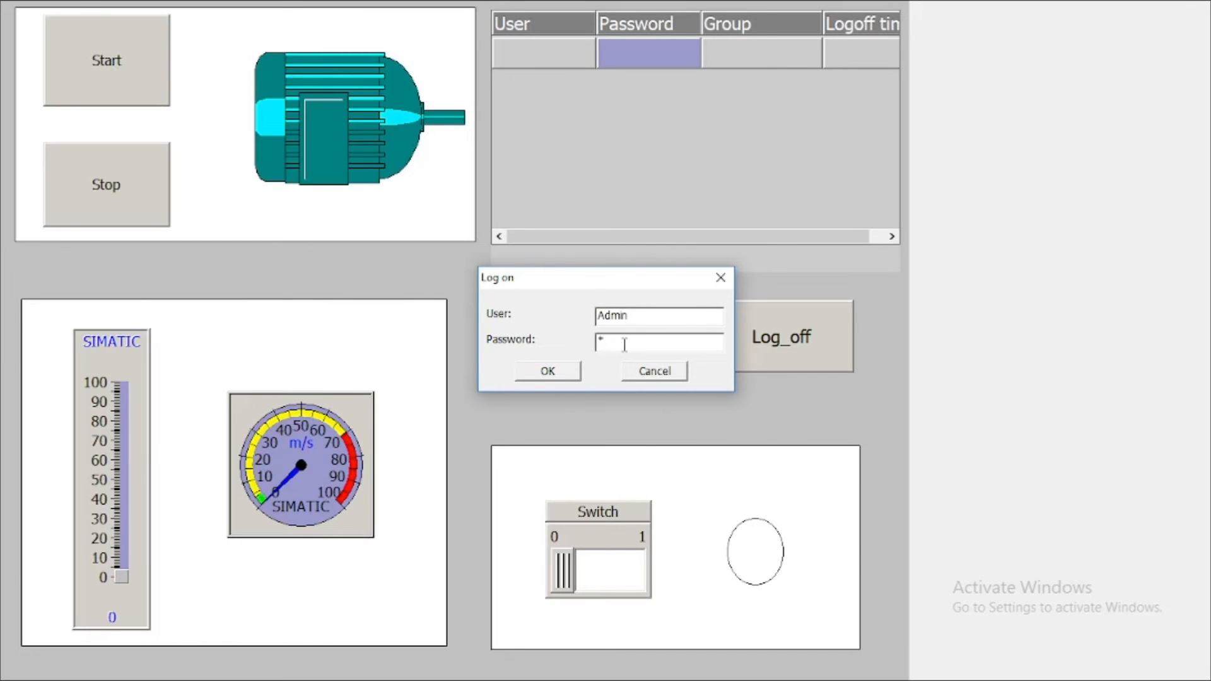
left_click(562, 373)
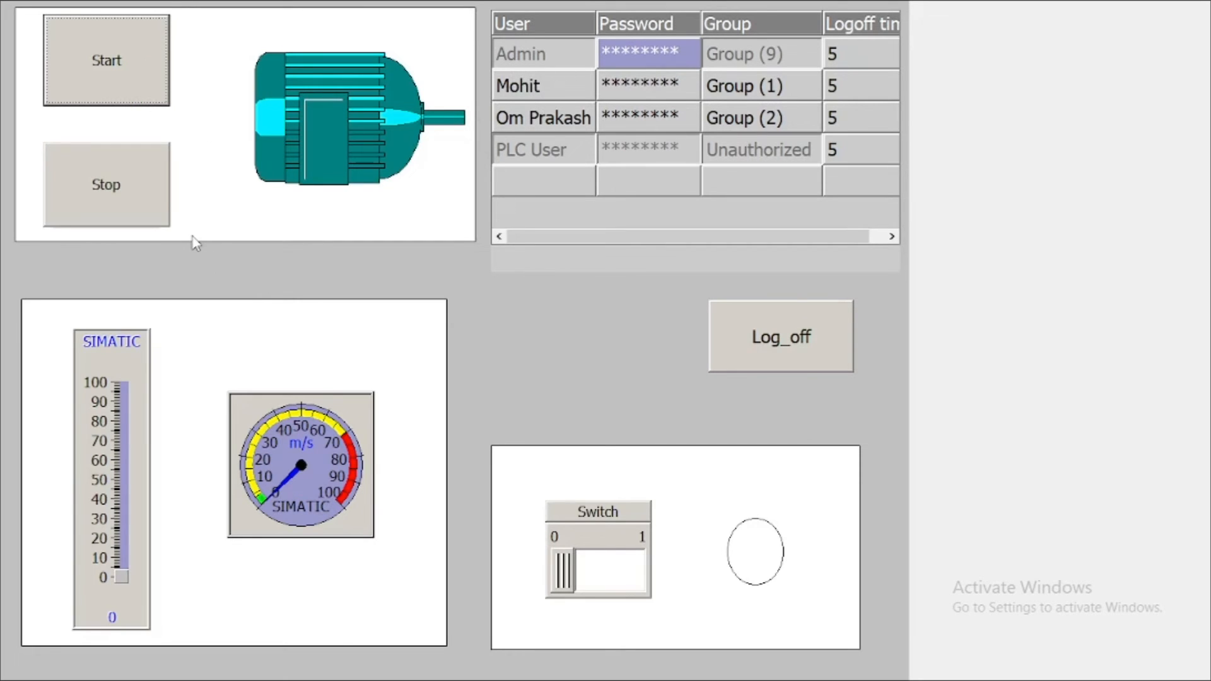
left_click(97, 69)
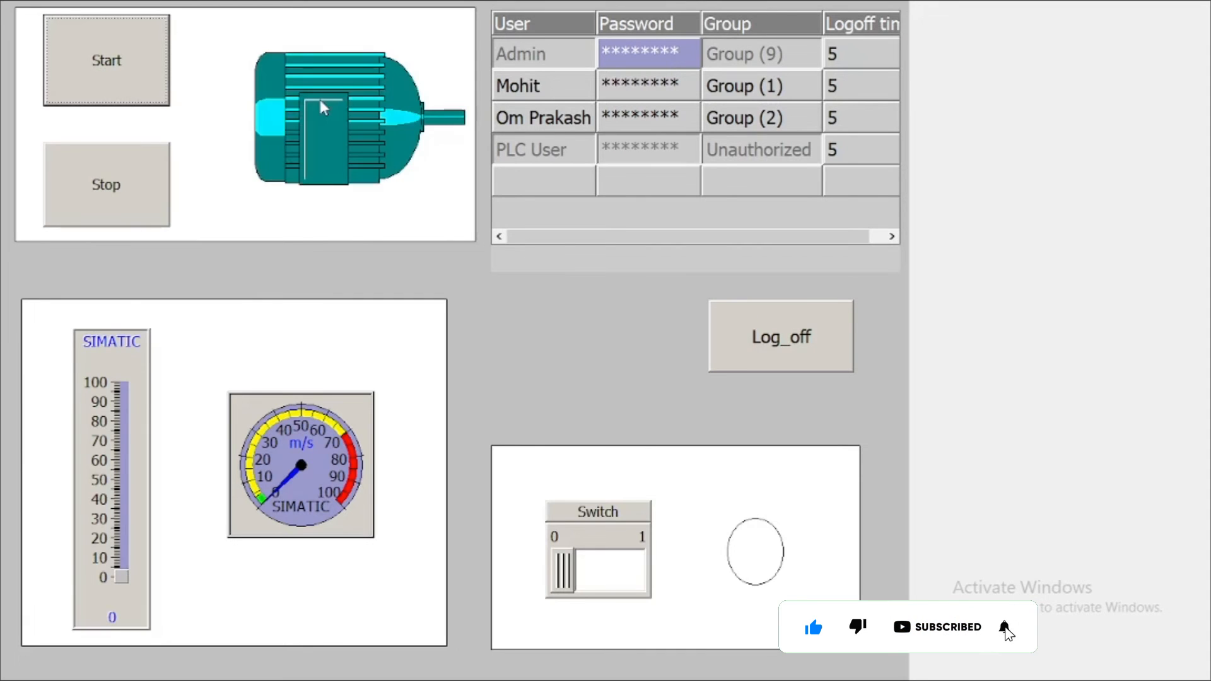
key("super")
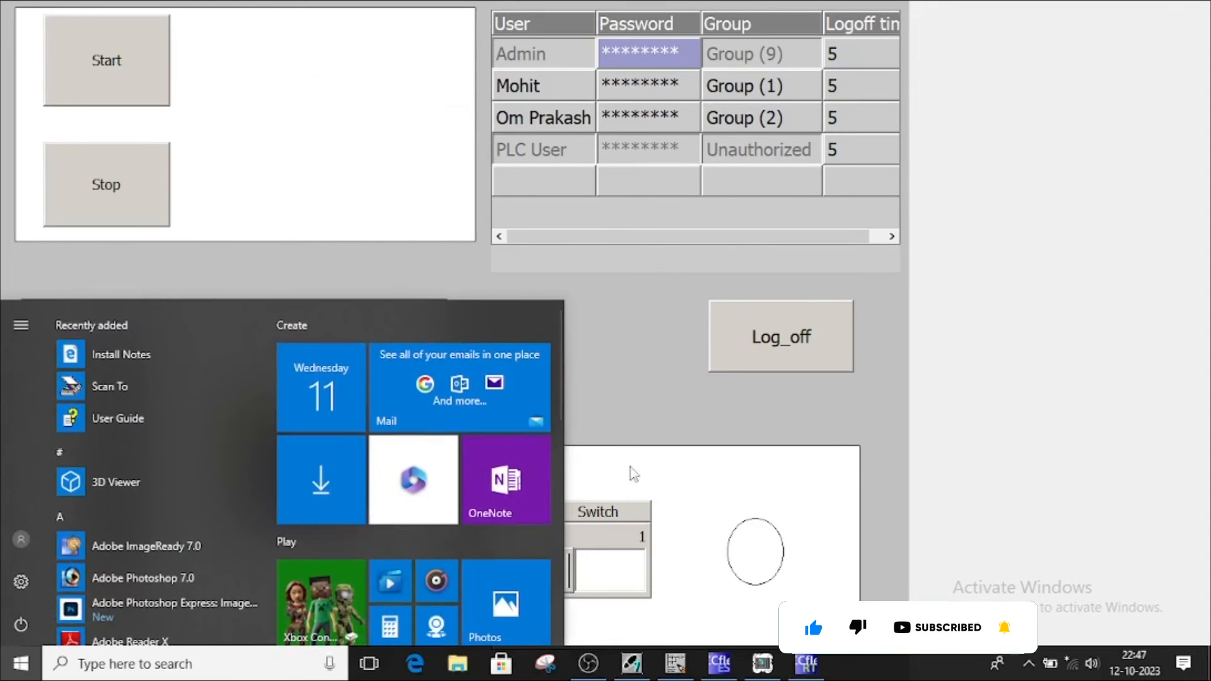
Stop, start and stop the motor, checking the STEP 7 ladder status between presses
left_click(676, 676)
scroll(449, 287, "up", 1)
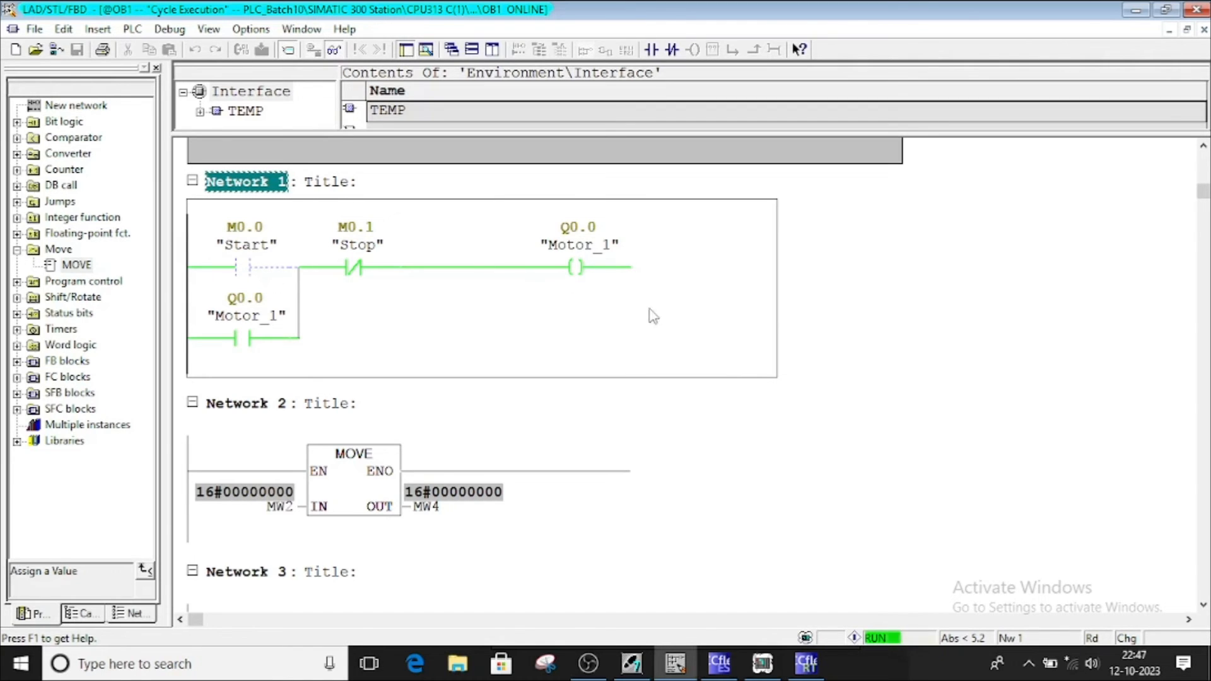
left_click(806, 664)
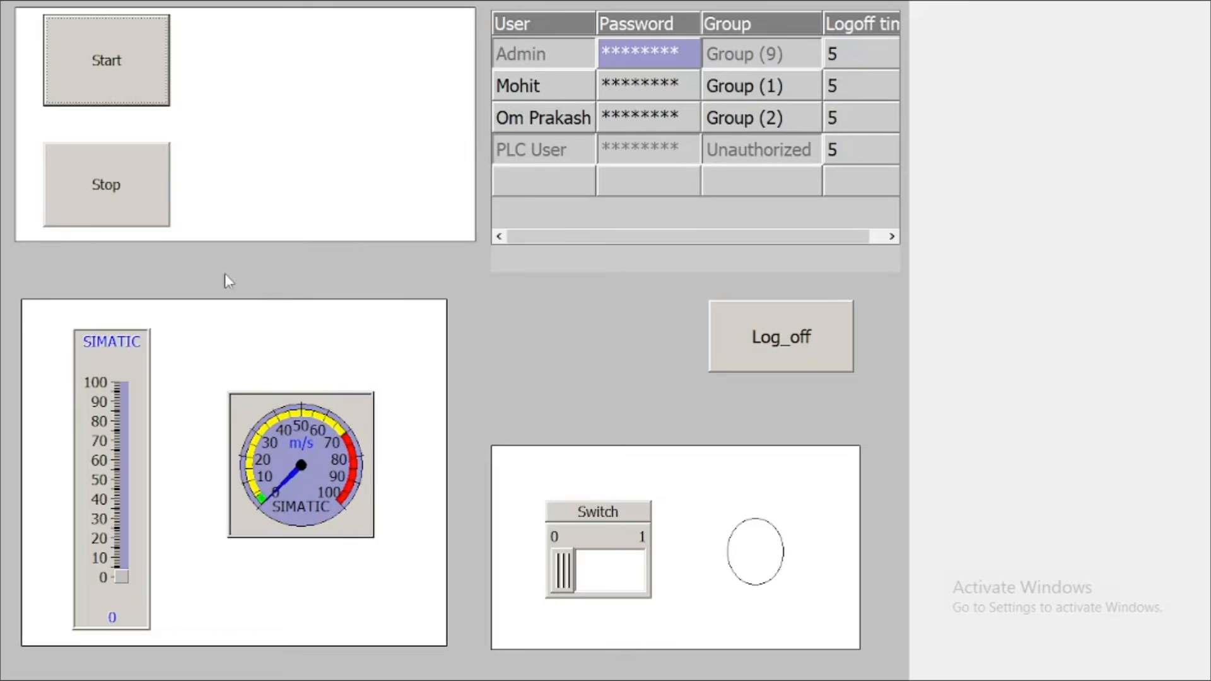
left_click(111, 187)
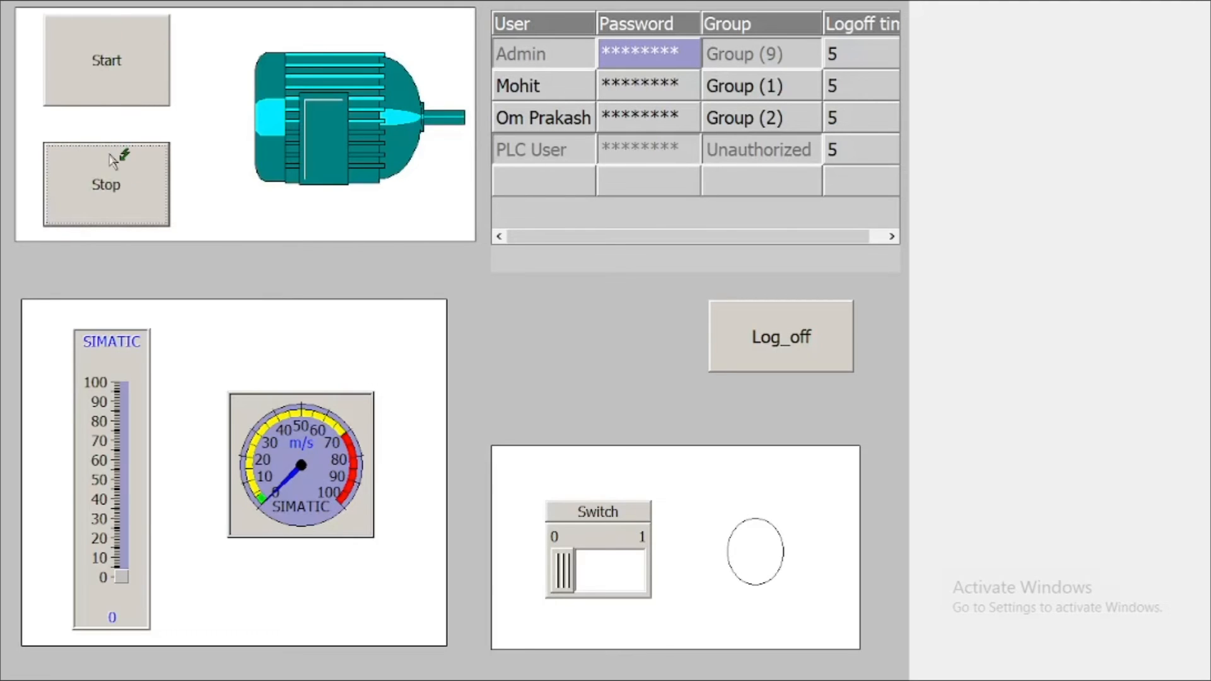
left_click(107, 56)
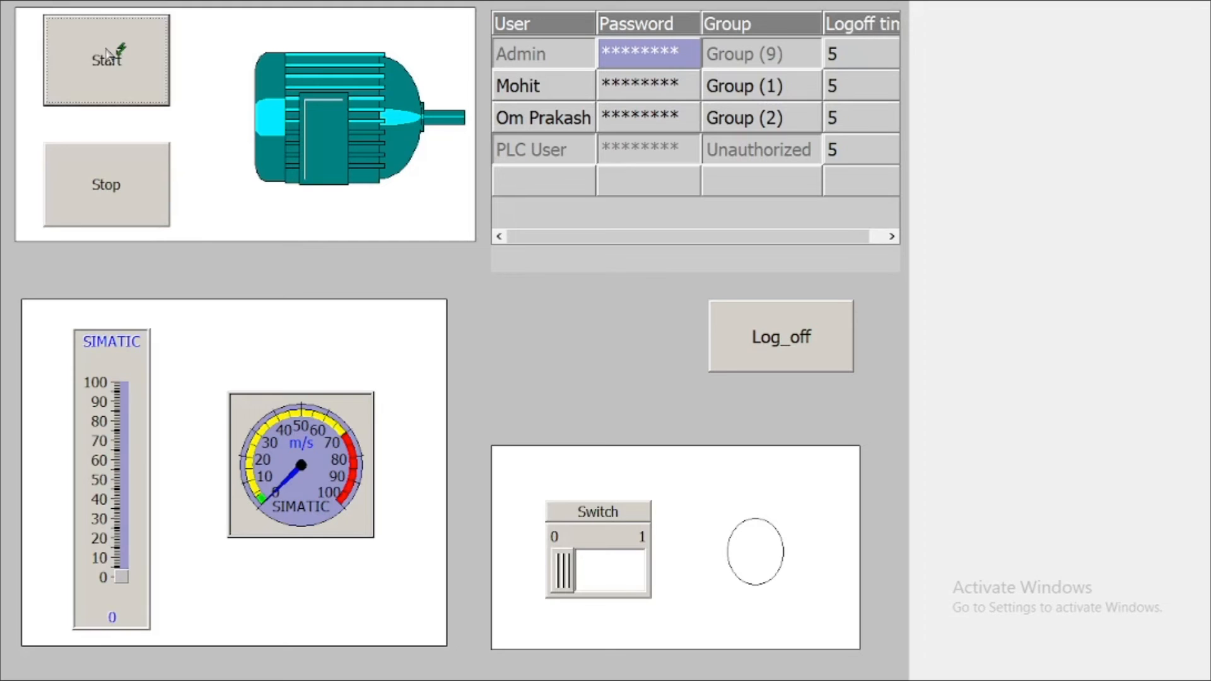
left_click(102, 186)
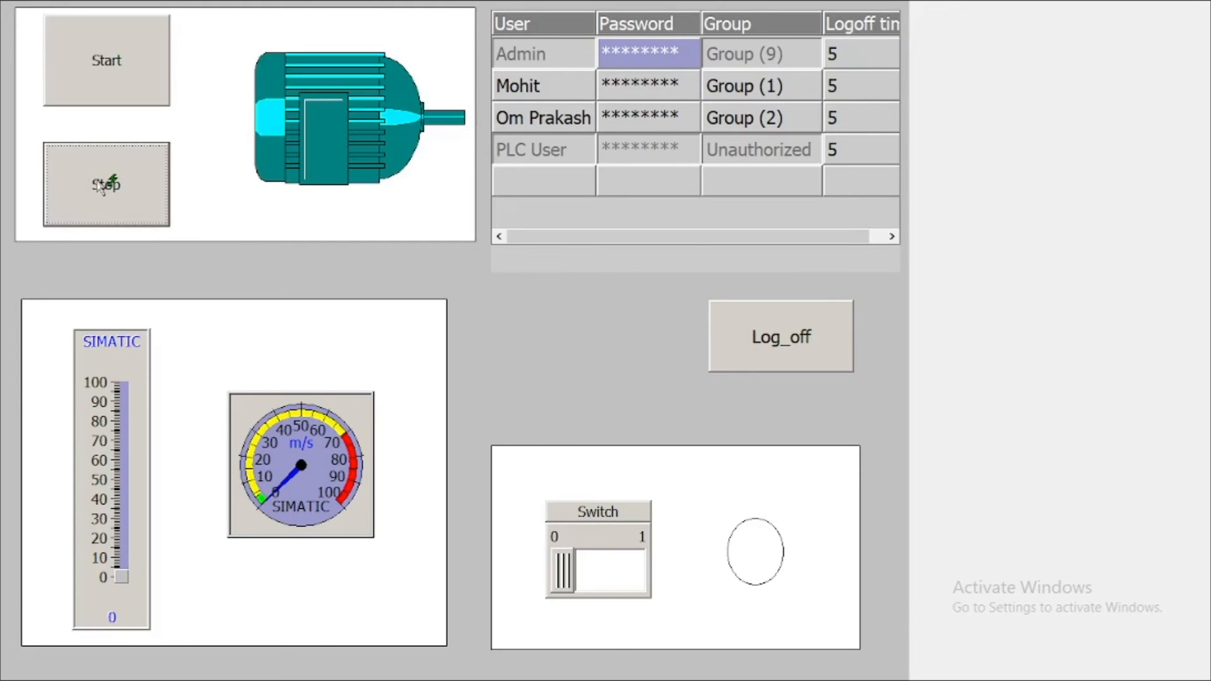
key("super")
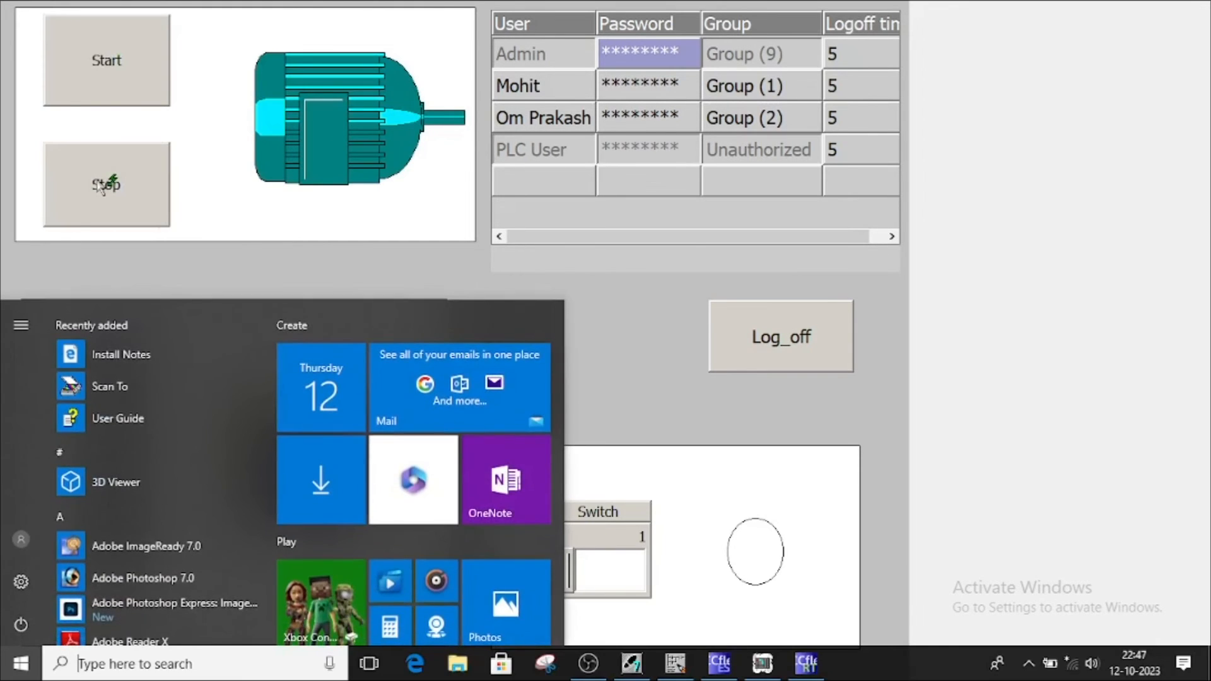
left_click(686, 673)
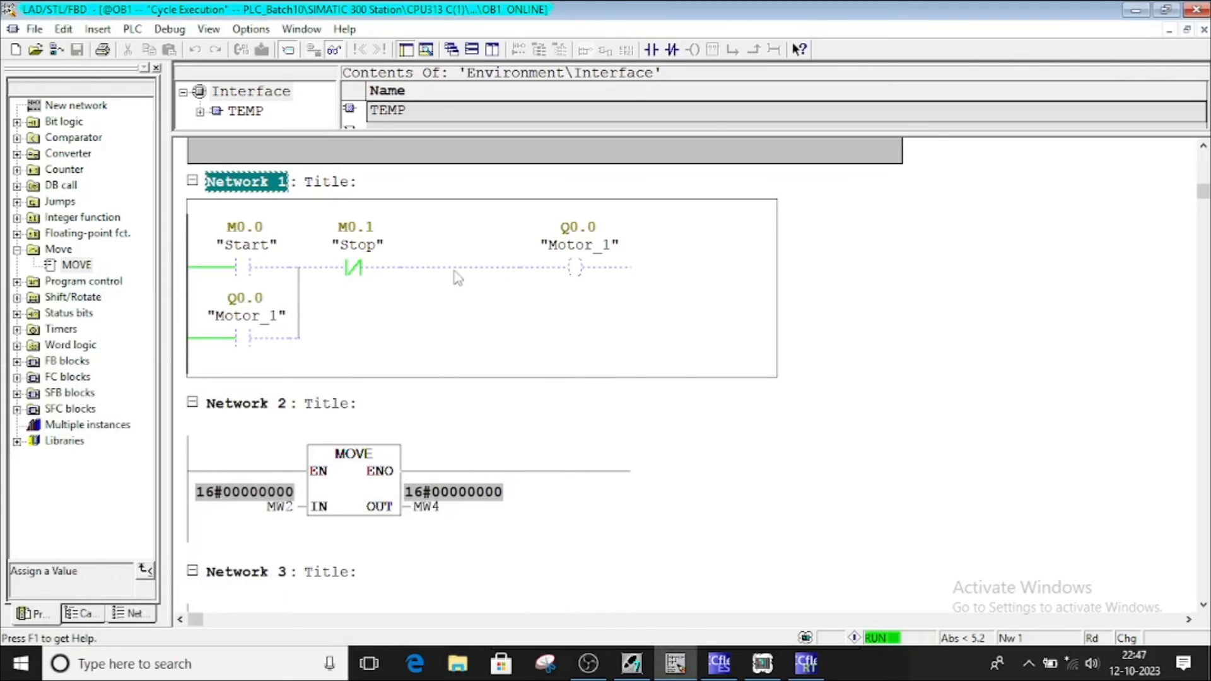
left_click(806, 664)
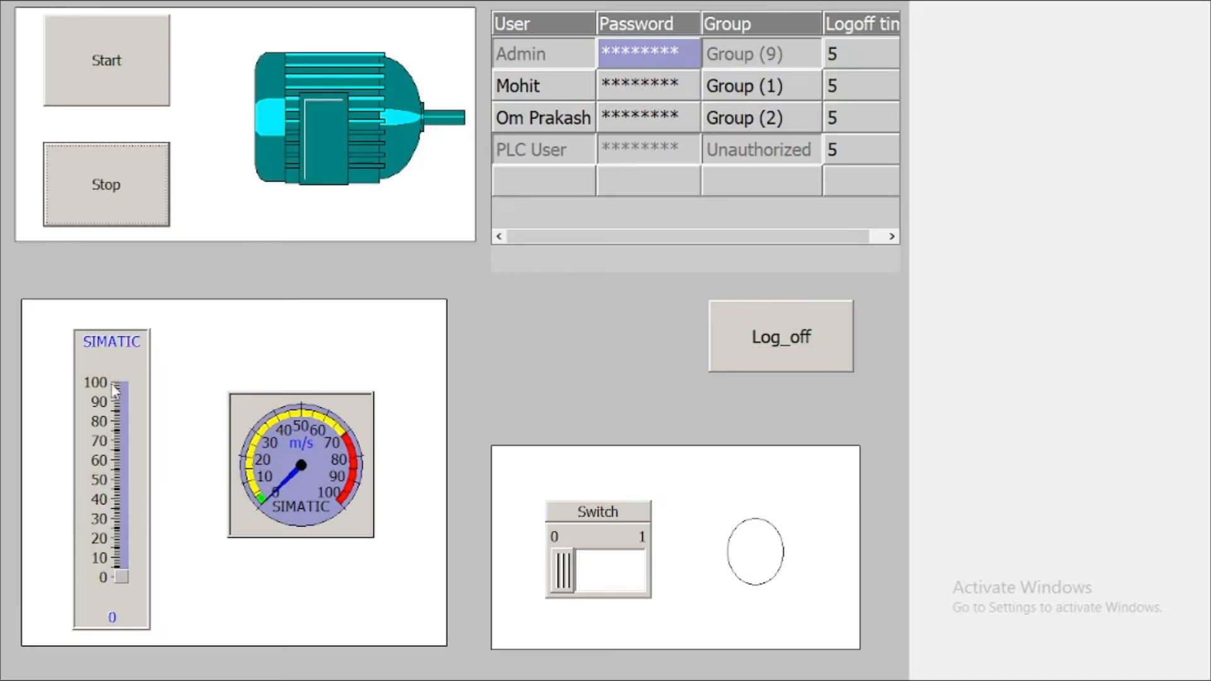
Raise the bar, toggle the lamp switch on and off, lower the bar to 17, and start the motor
left_click_drag(119, 575, 107, 462)
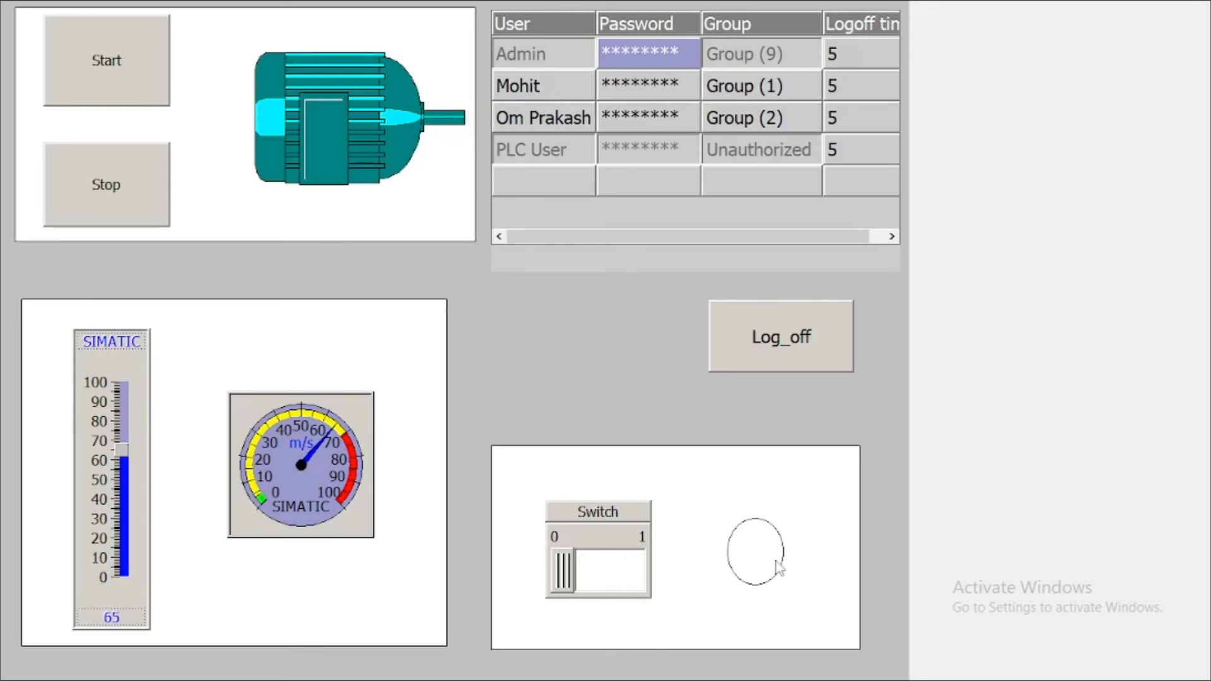
left_click(615, 580)
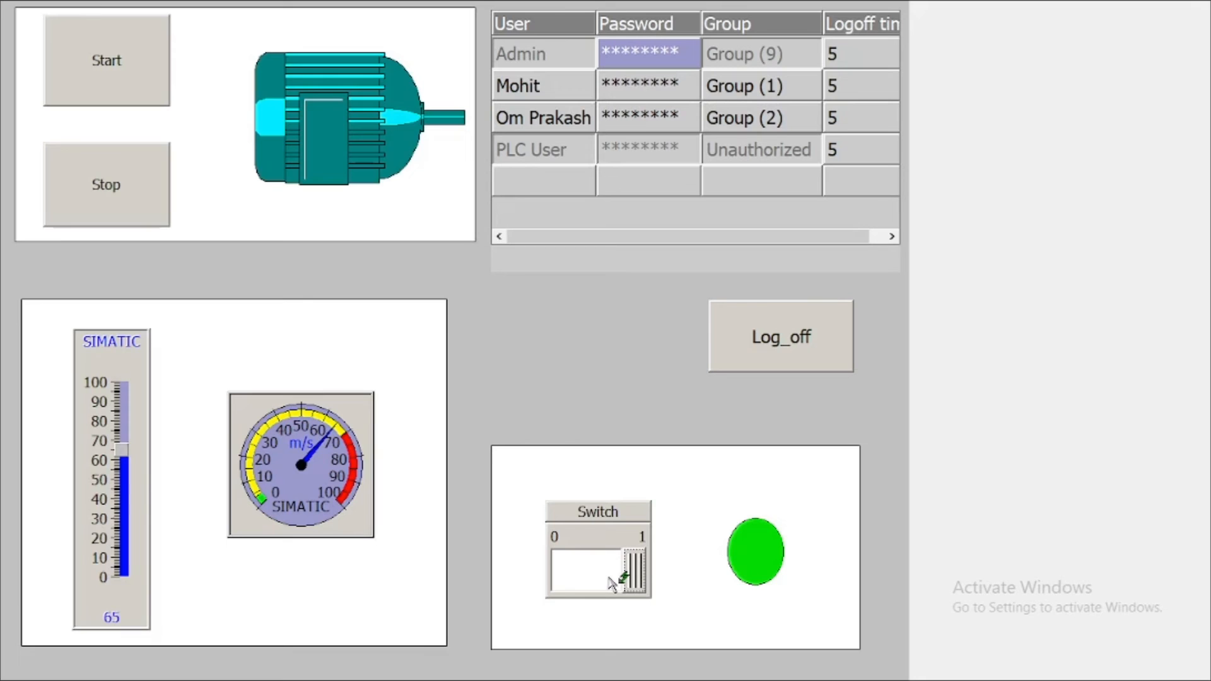
left_click_drag(610, 584, 573, 568)
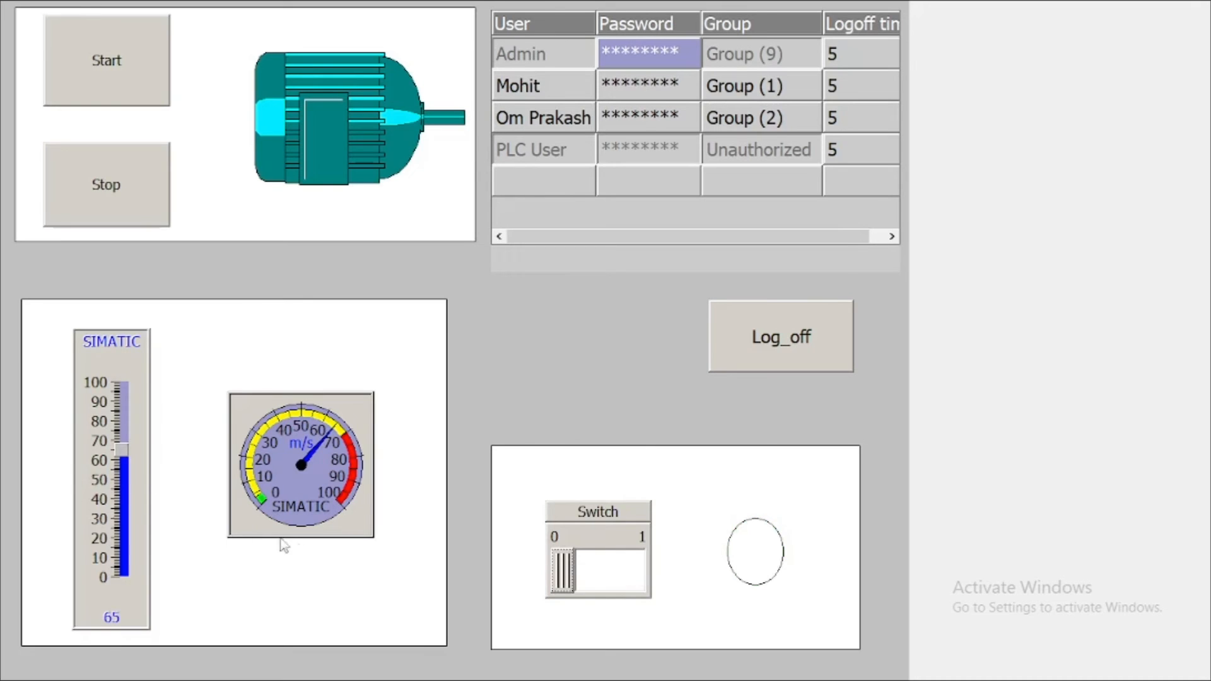
left_click_drag(114, 451, 125, 548)
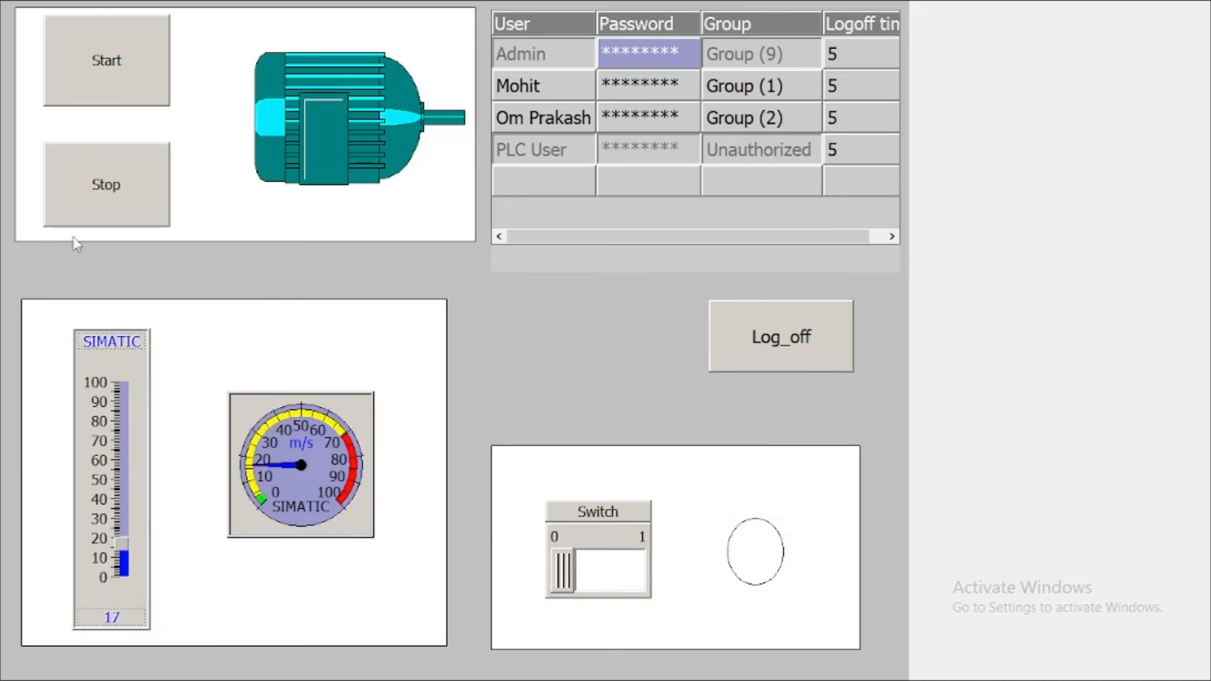
left_click(96, 67)
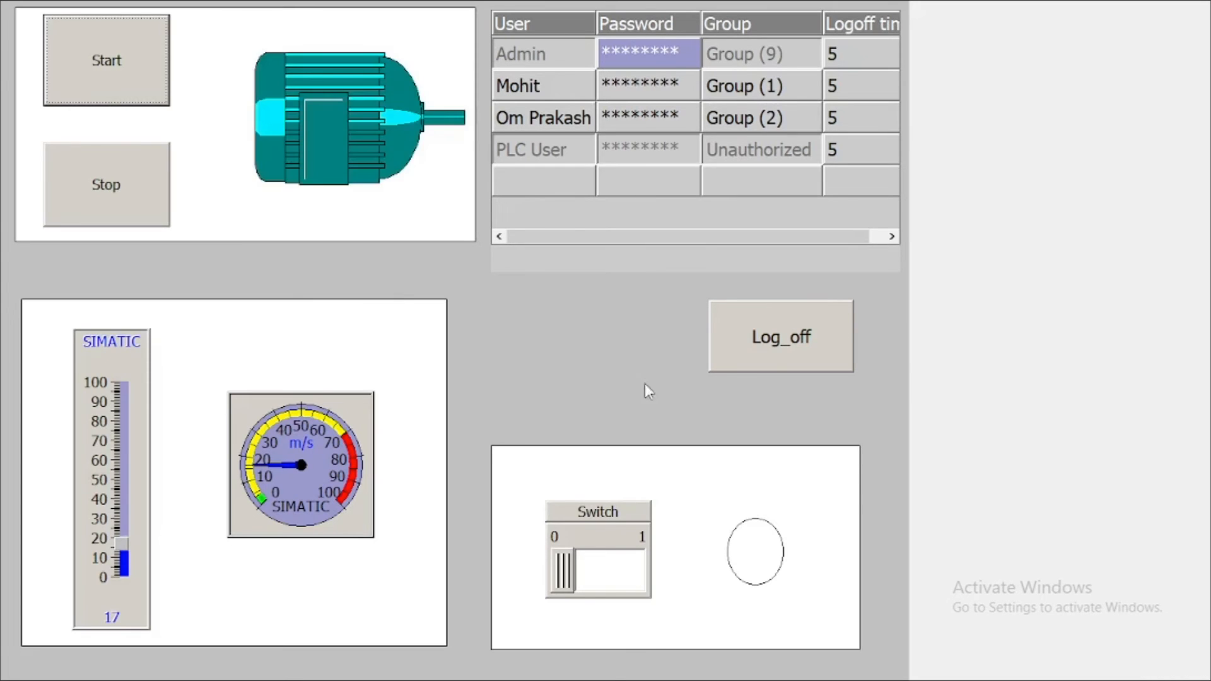
Log off and confirm that Stop and the bar slider now prompt for a logon
left_click(759, 340)
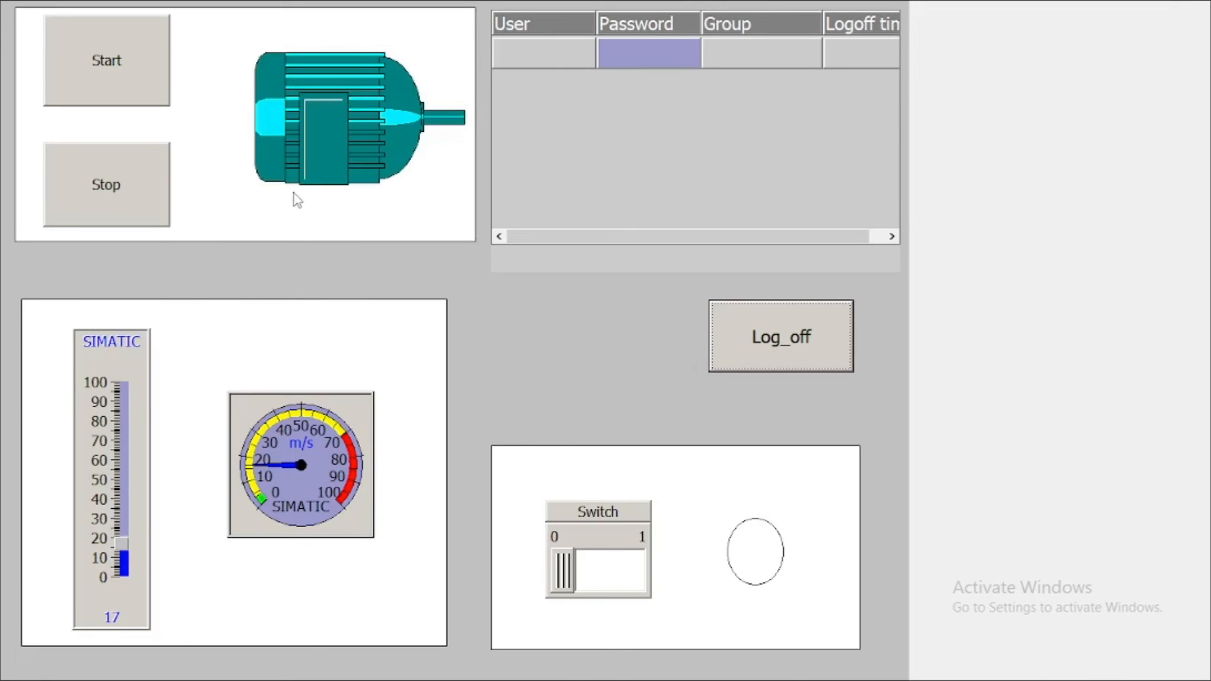
key("super")
left_click(670, 665)
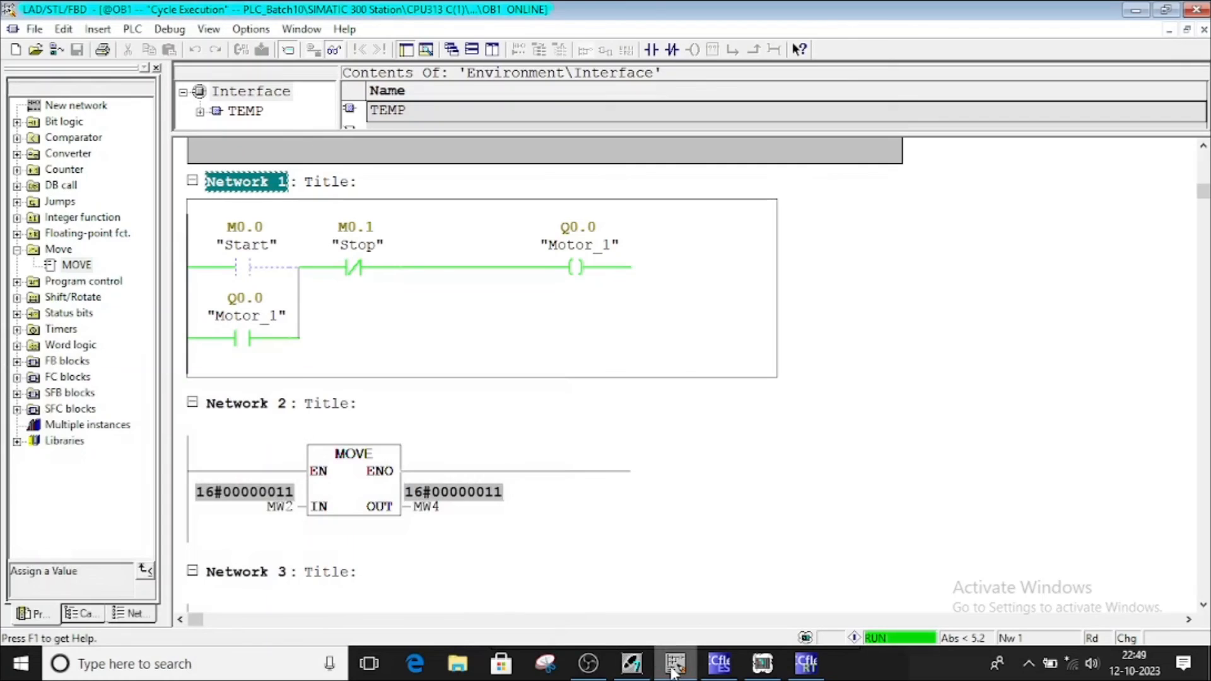
left_click(812, 671)
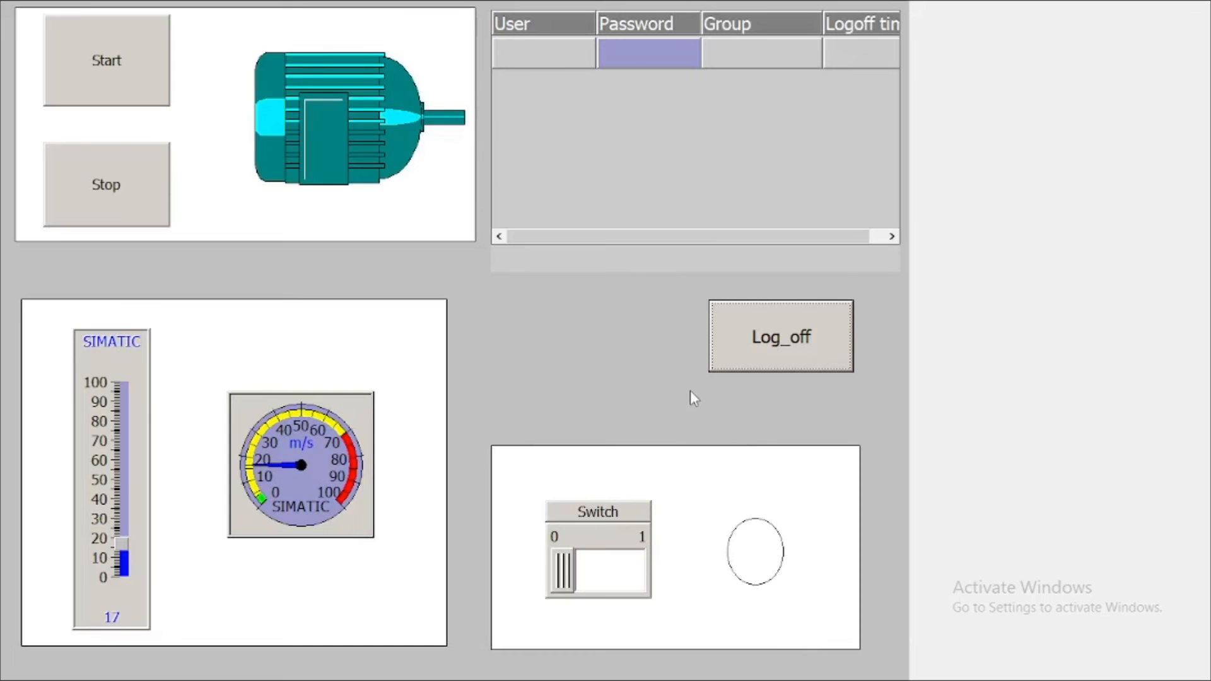
left_click(89, 197)
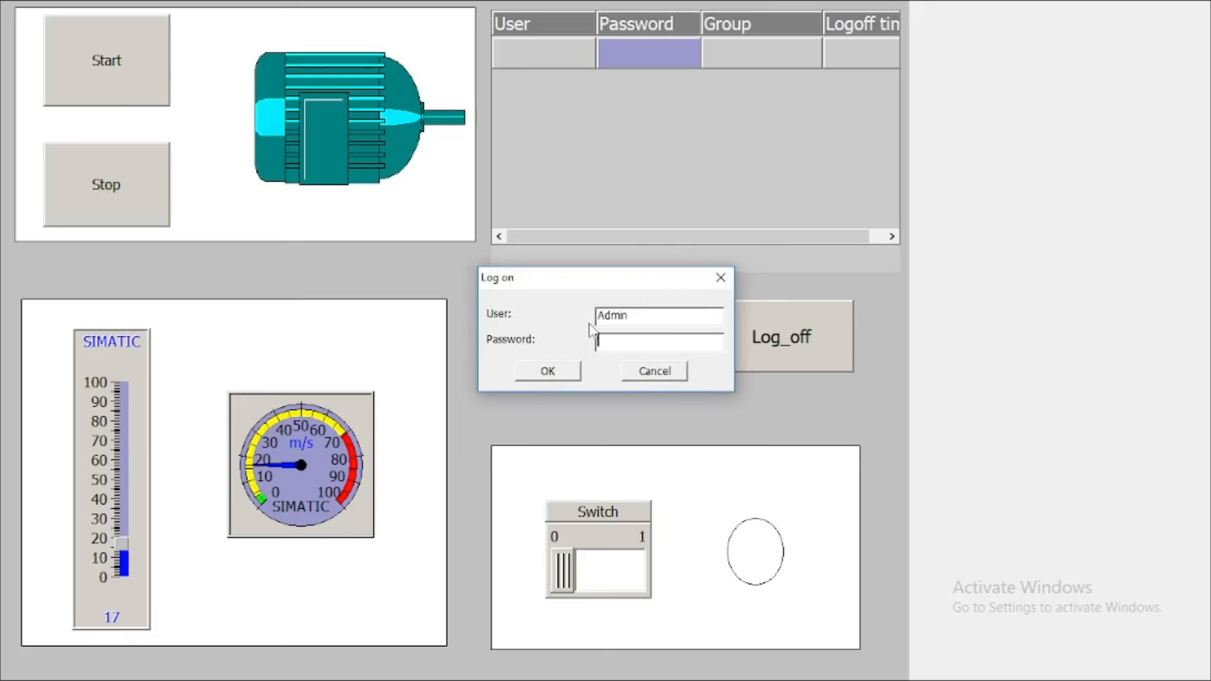
left_click(720, 277)
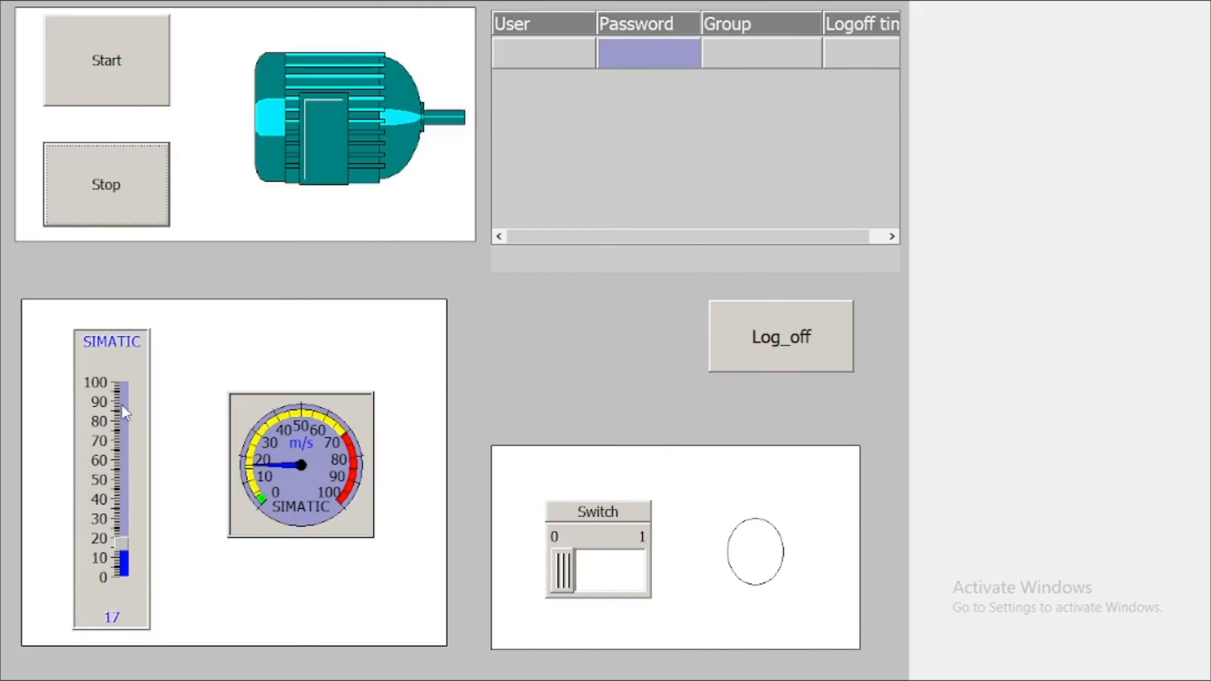
left_click(130, 450)
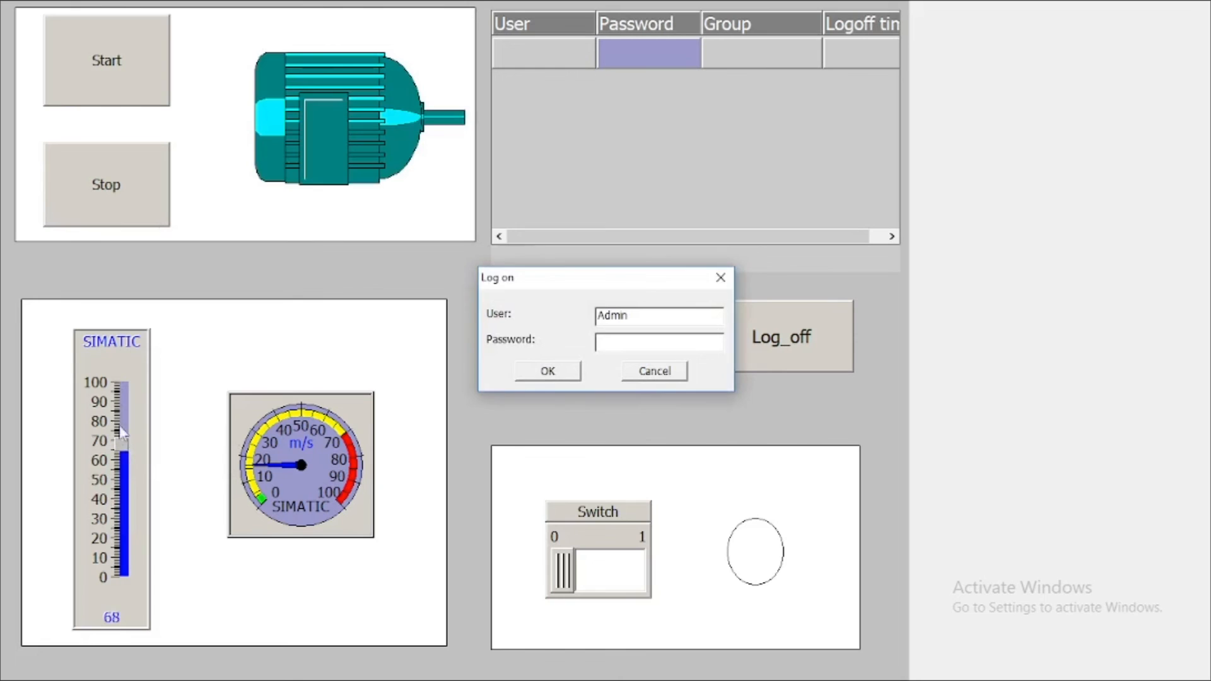
Log on with the Group (1) user's name and password
double_click(638, 319)
type("Mohit")
left_click(625, 341)
type("1234")
left_click(545, 373)
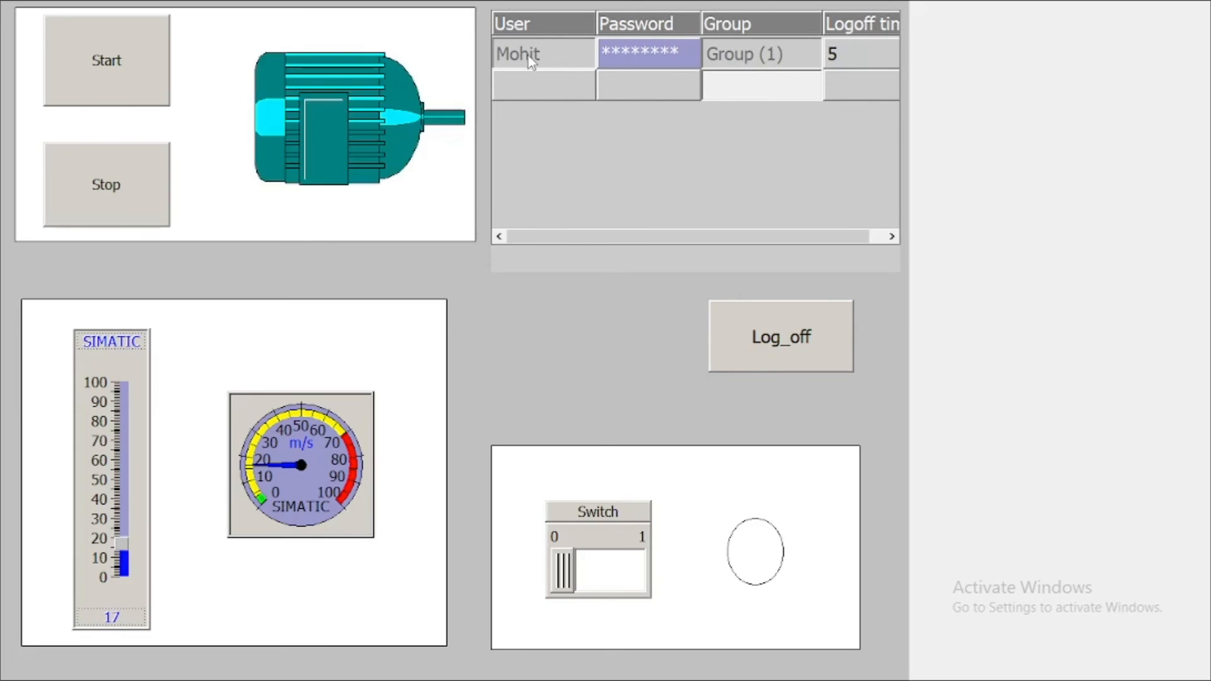
Raise the bar value, dismiss the Stop button's logon prompt, and turn the Switch on to light the lamp
left_click_drag(120, 546, 129, 485)
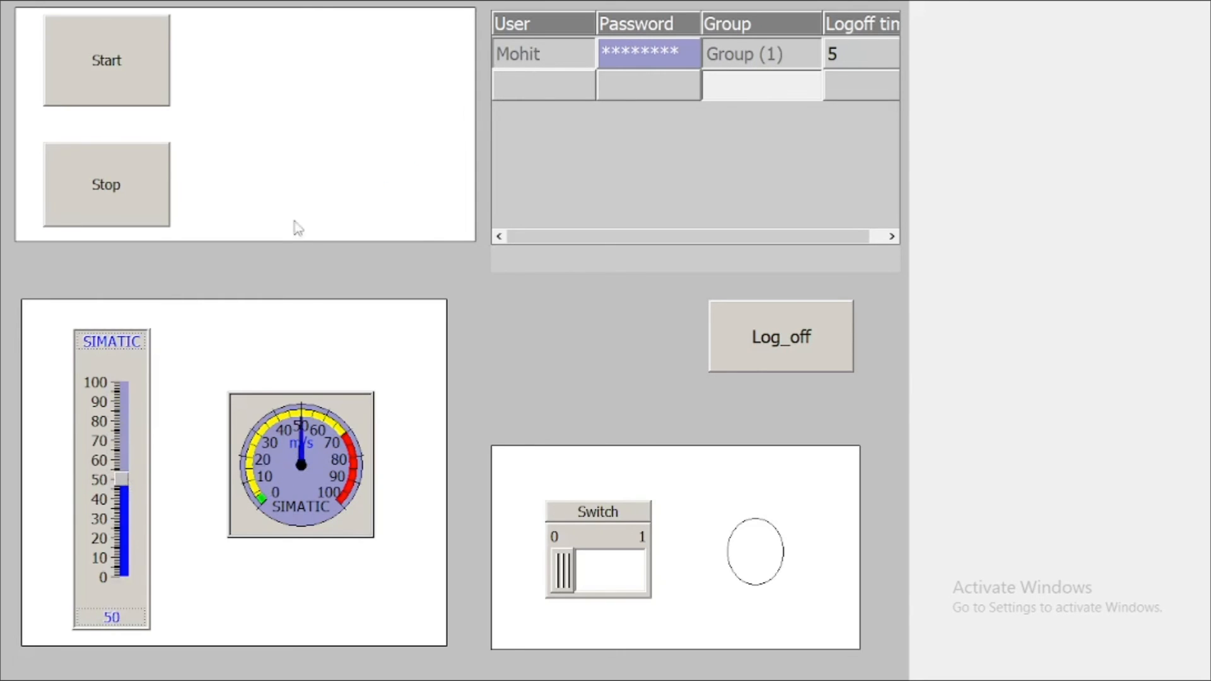
left_click(109, 188)
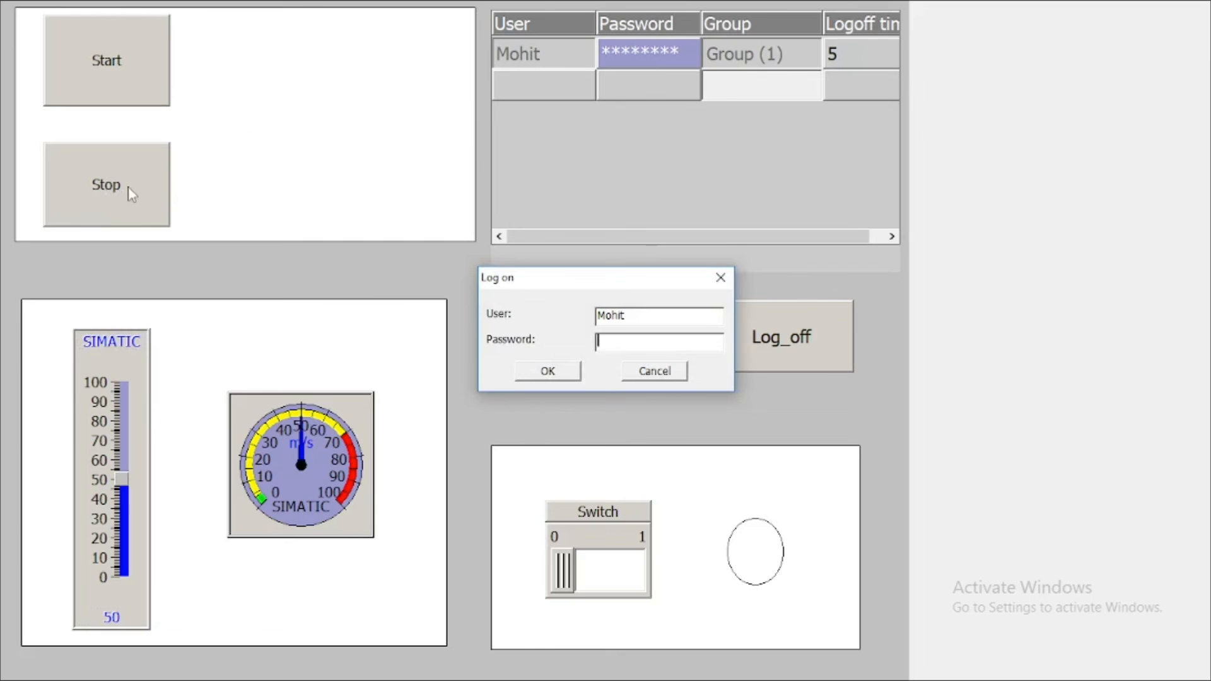
left_click(720, 278)
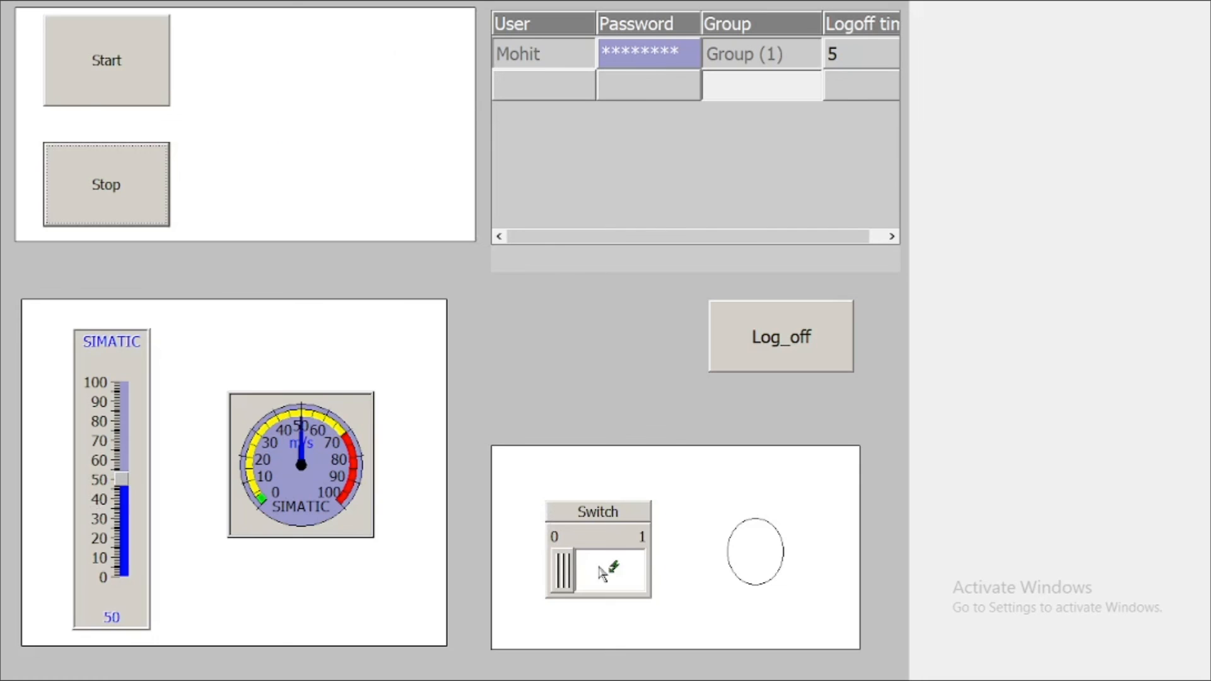
left_click(602, 574)
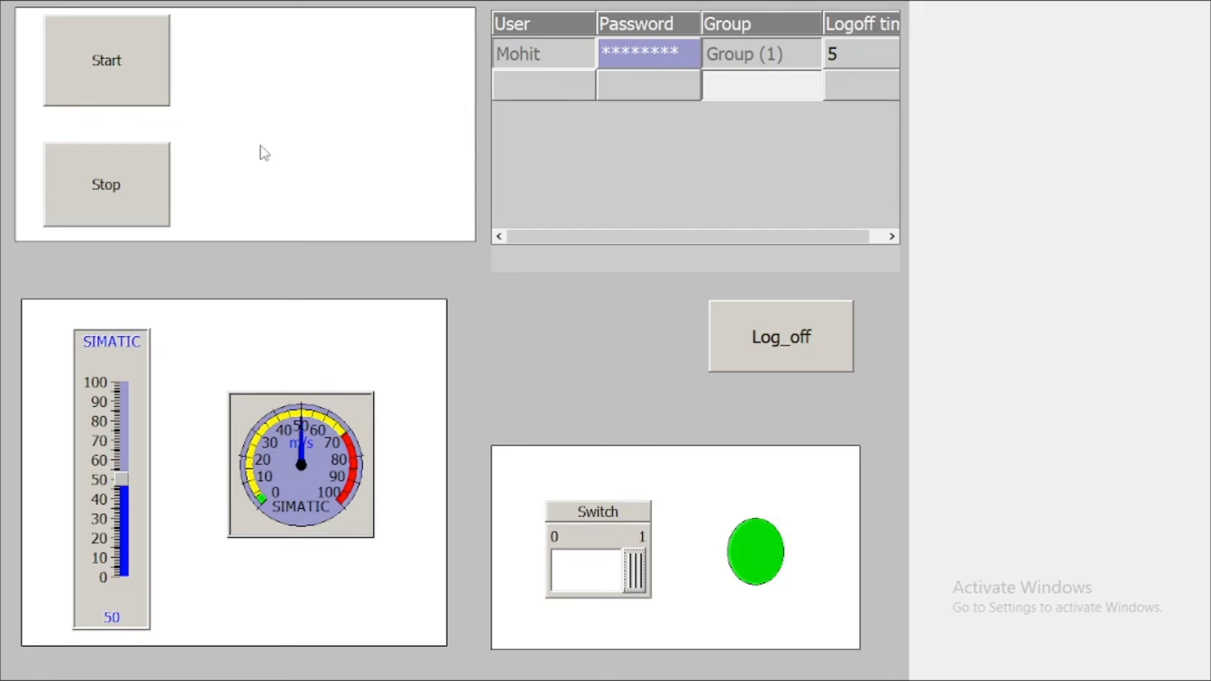
key("super")
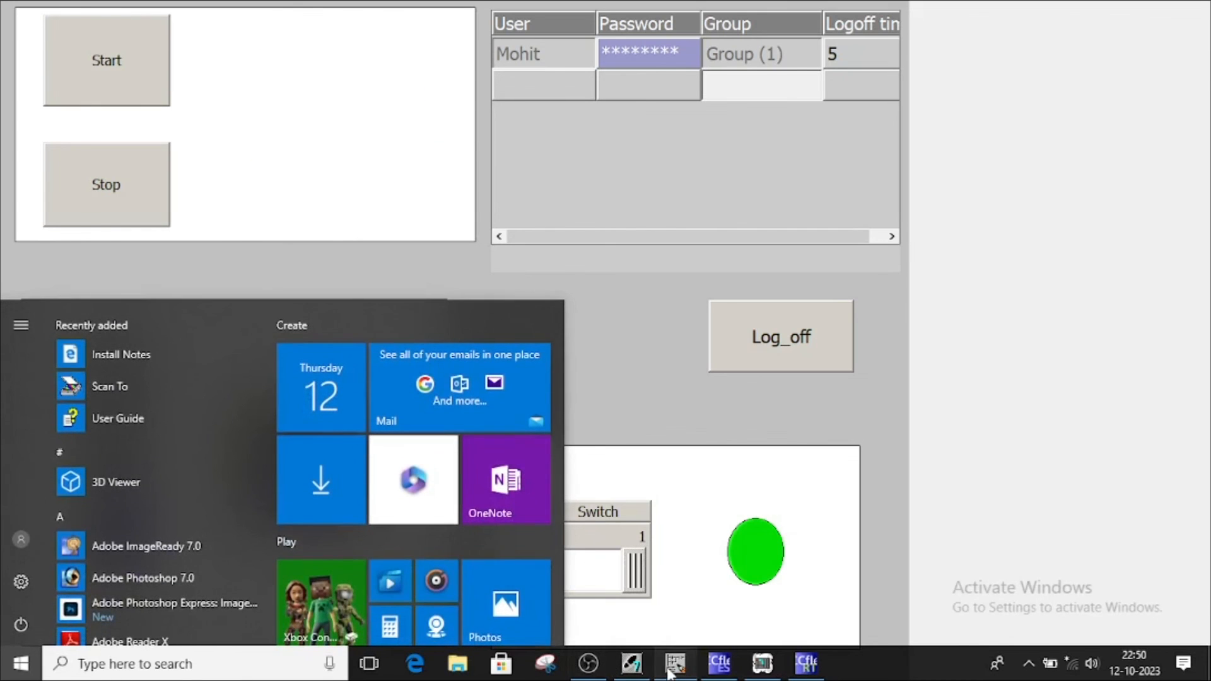
Minimize the ladder editor and set the runtime slider to 52
left_click(674, 664)
scroll(587, 495, "down", 3)
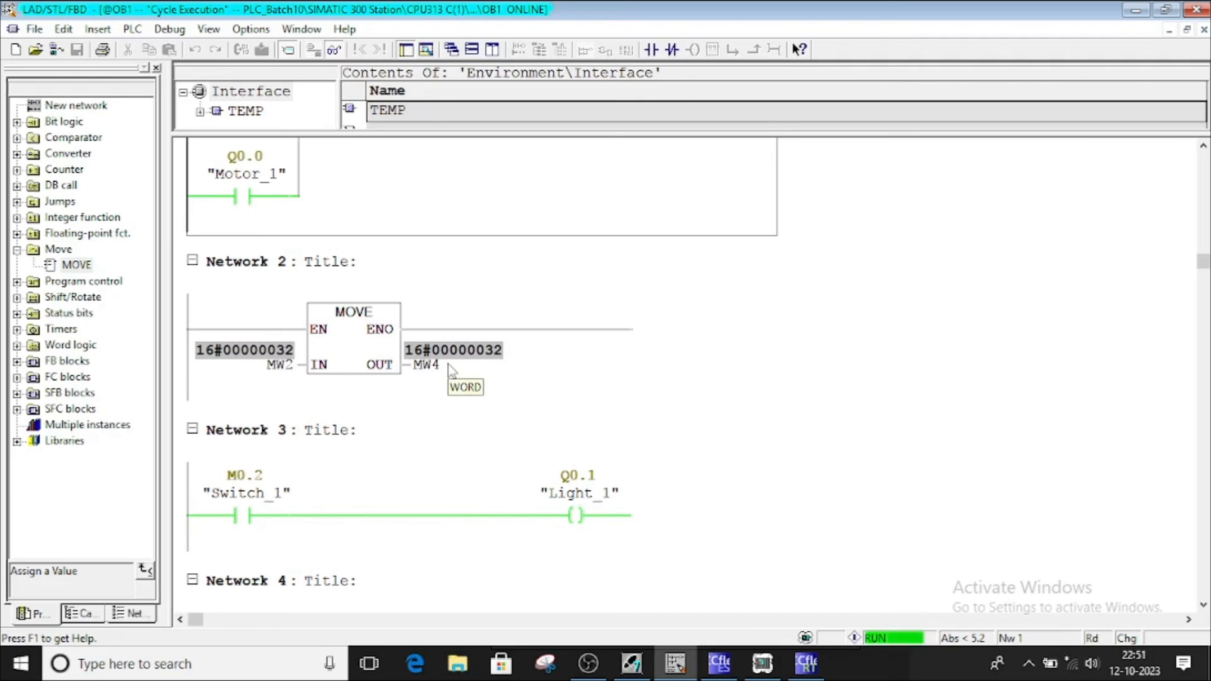
left_click(1136, 10)
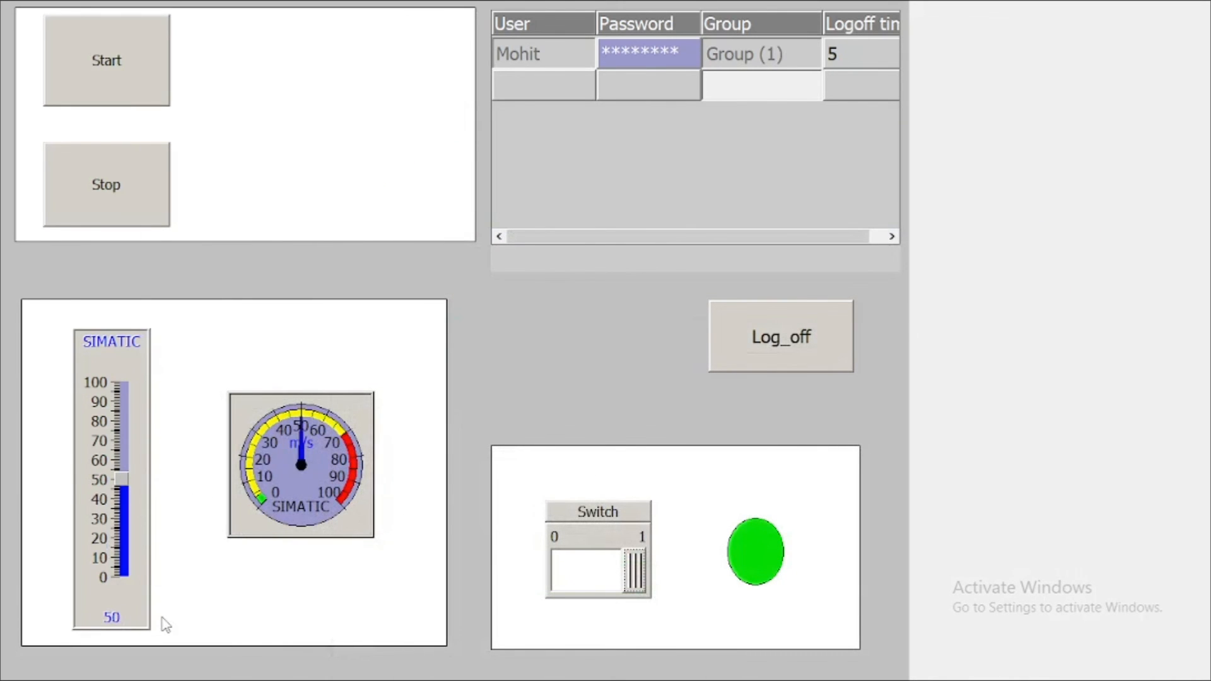
mouse_move(123, 481)
left_mouse_down()
mouse_move(119, 460)
mouse_move(122, 479)
left_mouse_up()
key("super")
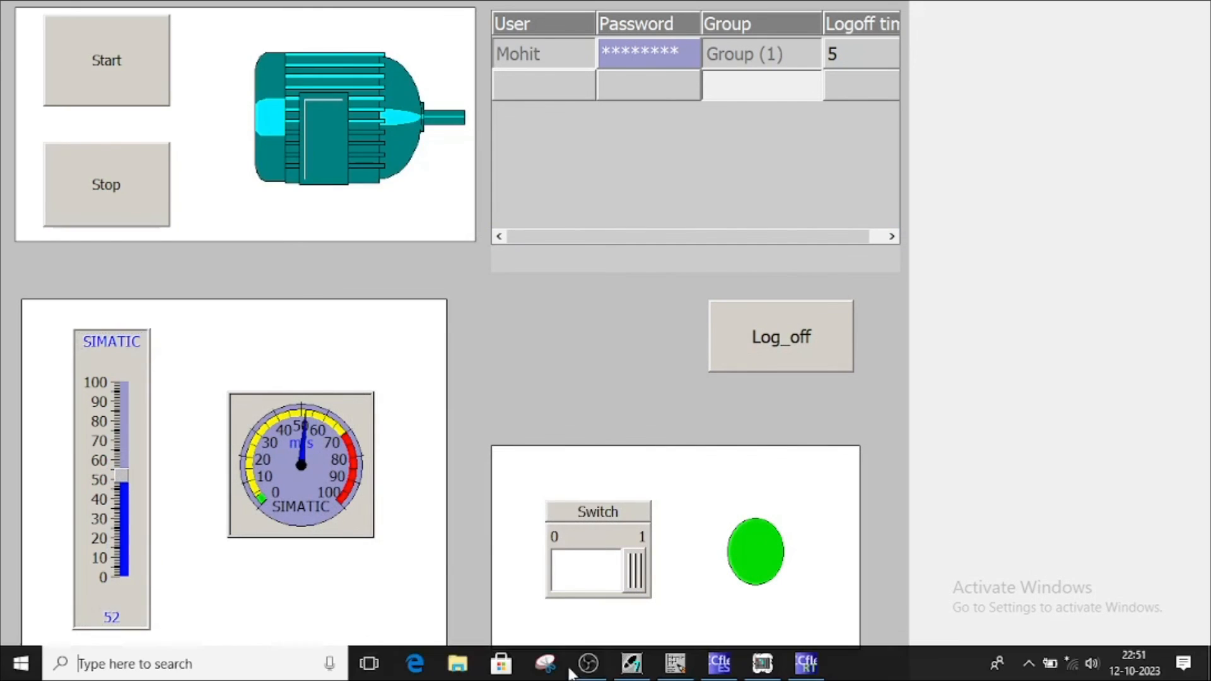
Display Network 2's MOVE values in decimal, then return to the runtime
left_click(675, 664)
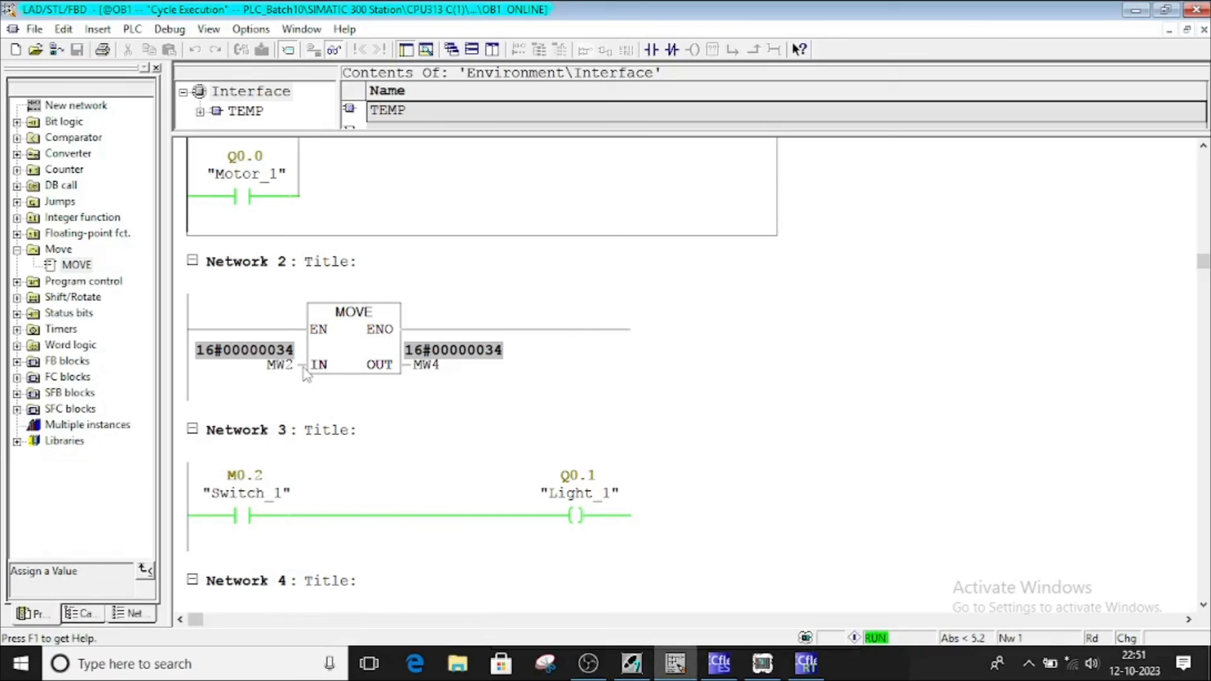
right_click(305, 373)
mouse_move(228, 405)
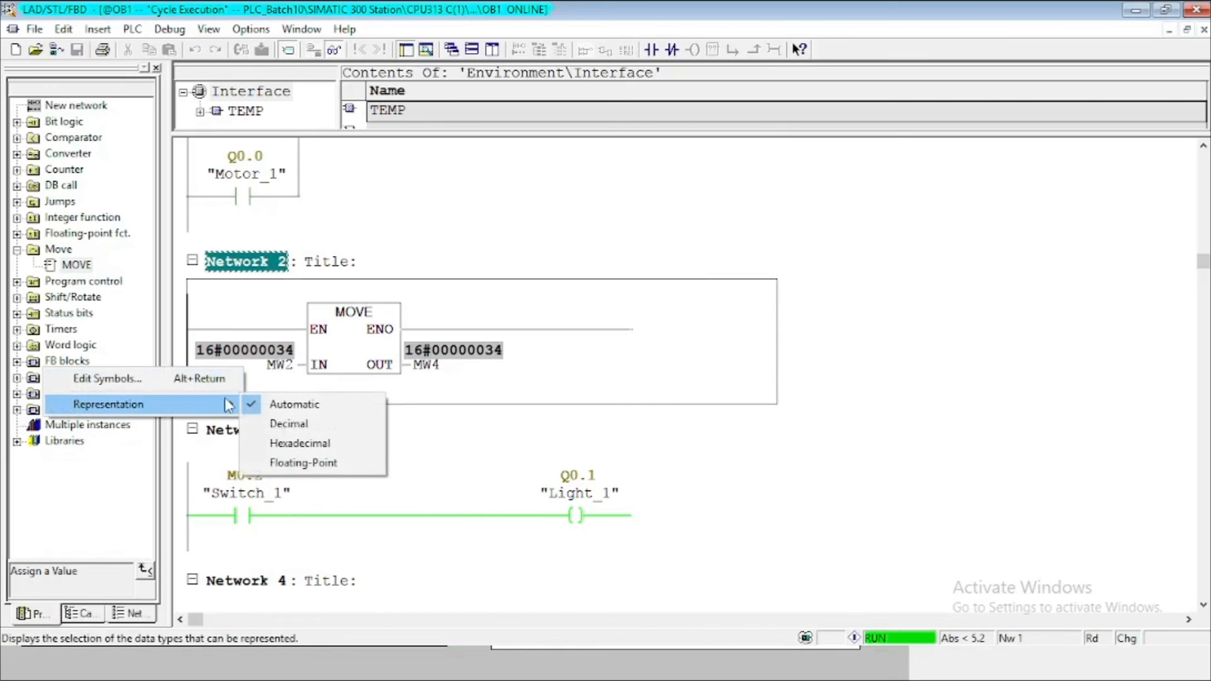
left_click(282, 424)
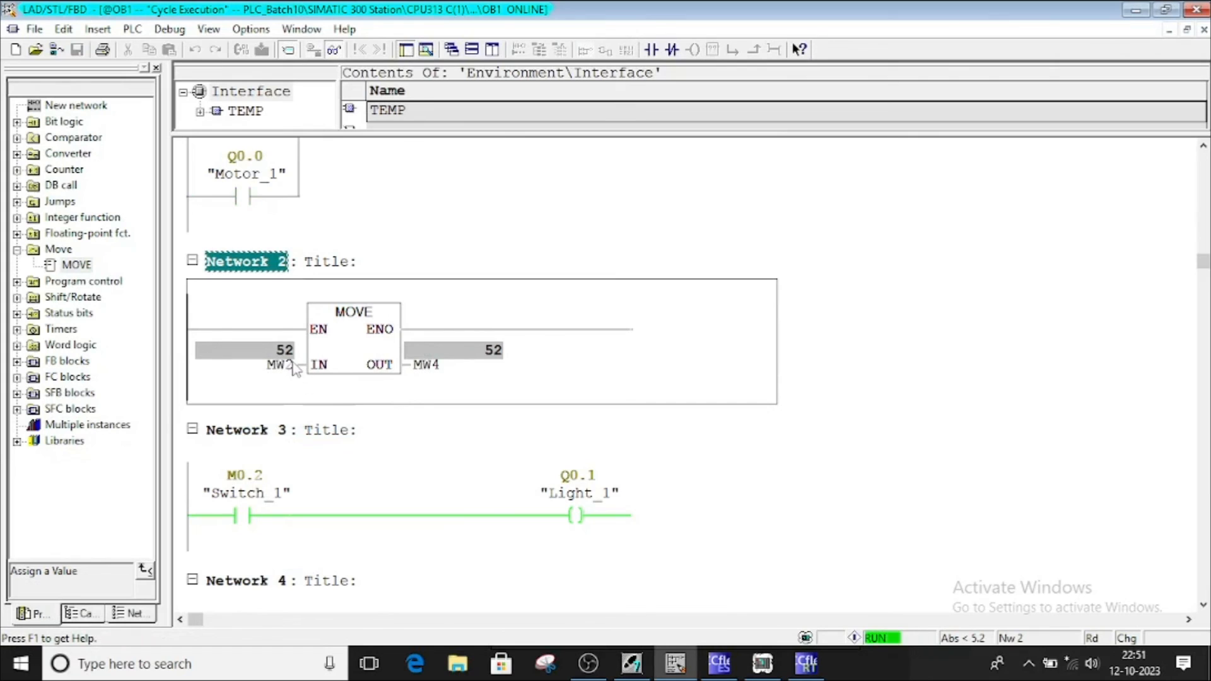
left_click(297, 169)
scroll(282, 222, "up", 3)
left_click(290, 173)
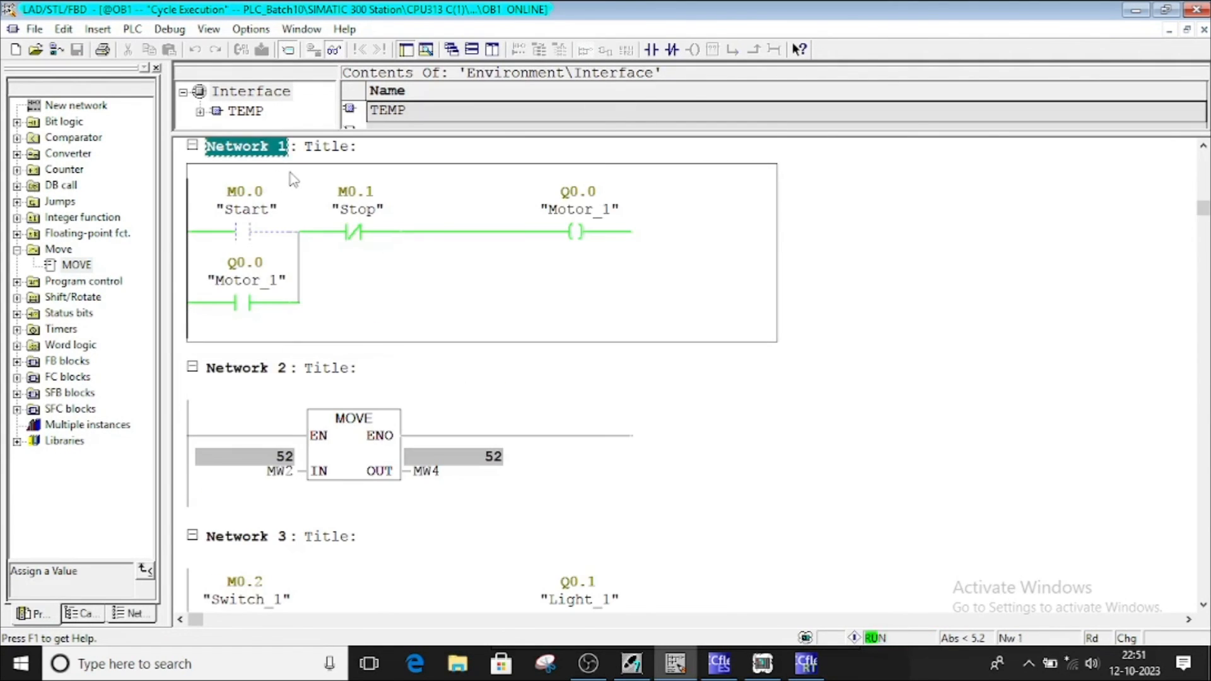
left_click(801, 671)
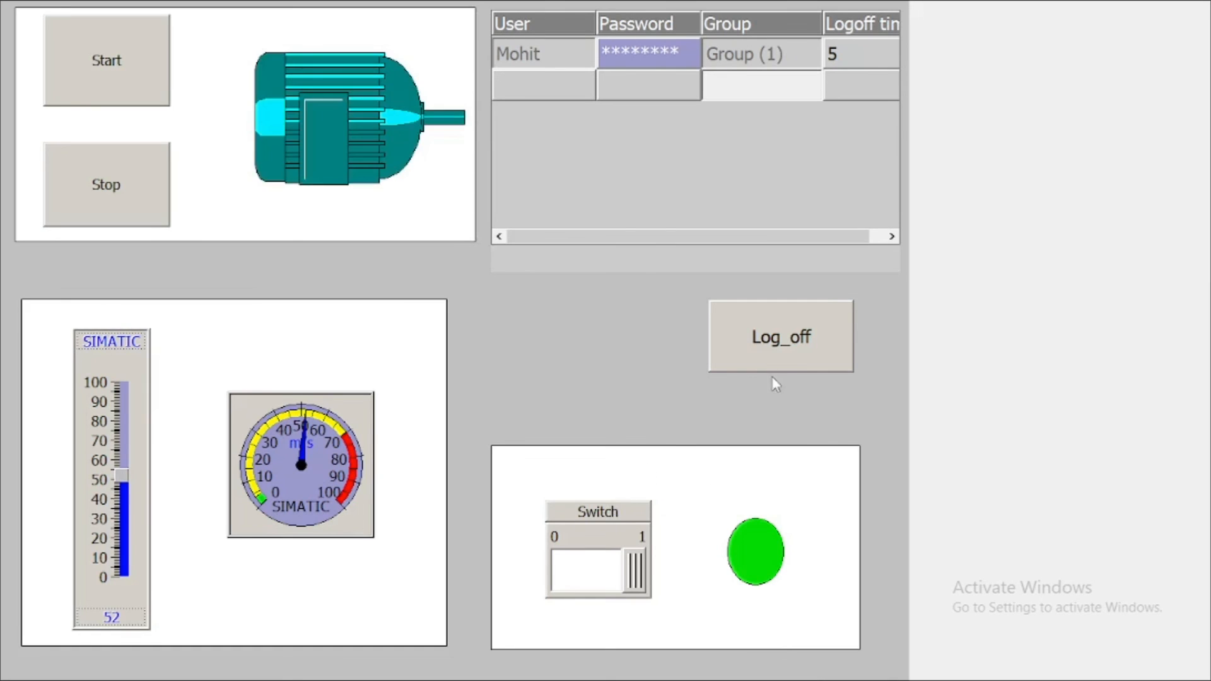
Log off, then log on as the Group (2) user via the protected Switch's logon prompt
left_click(780, 341)
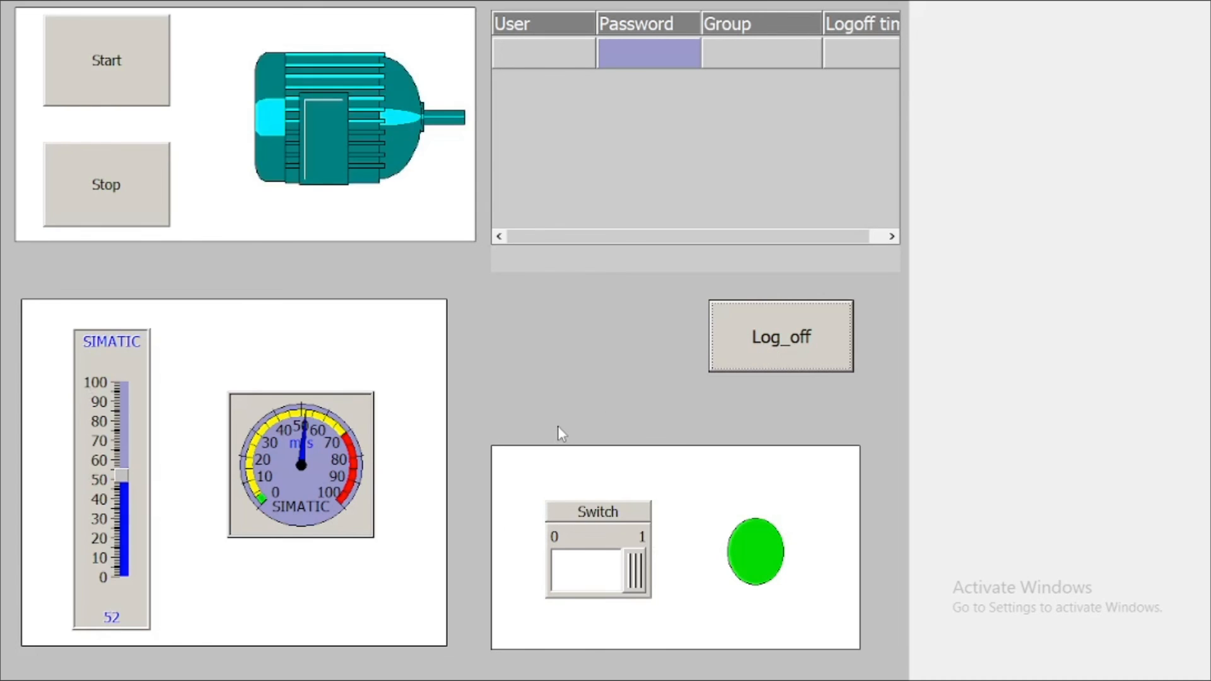
left_click(114, 443)
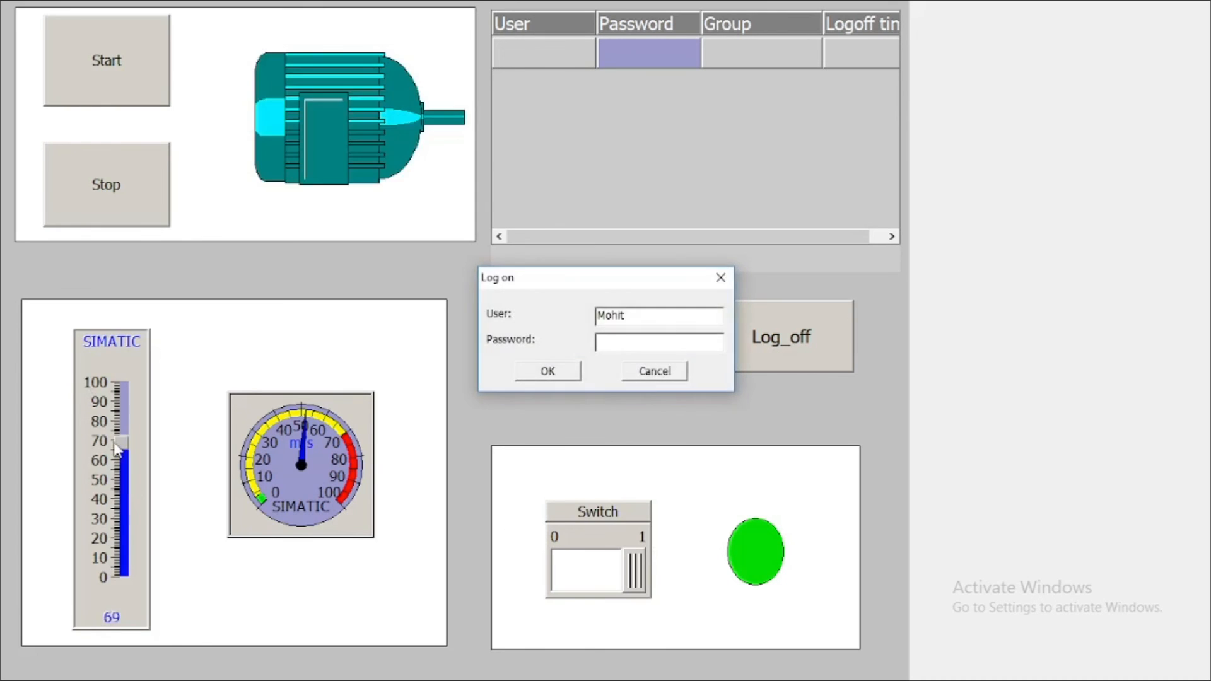
left_click(720, 278)
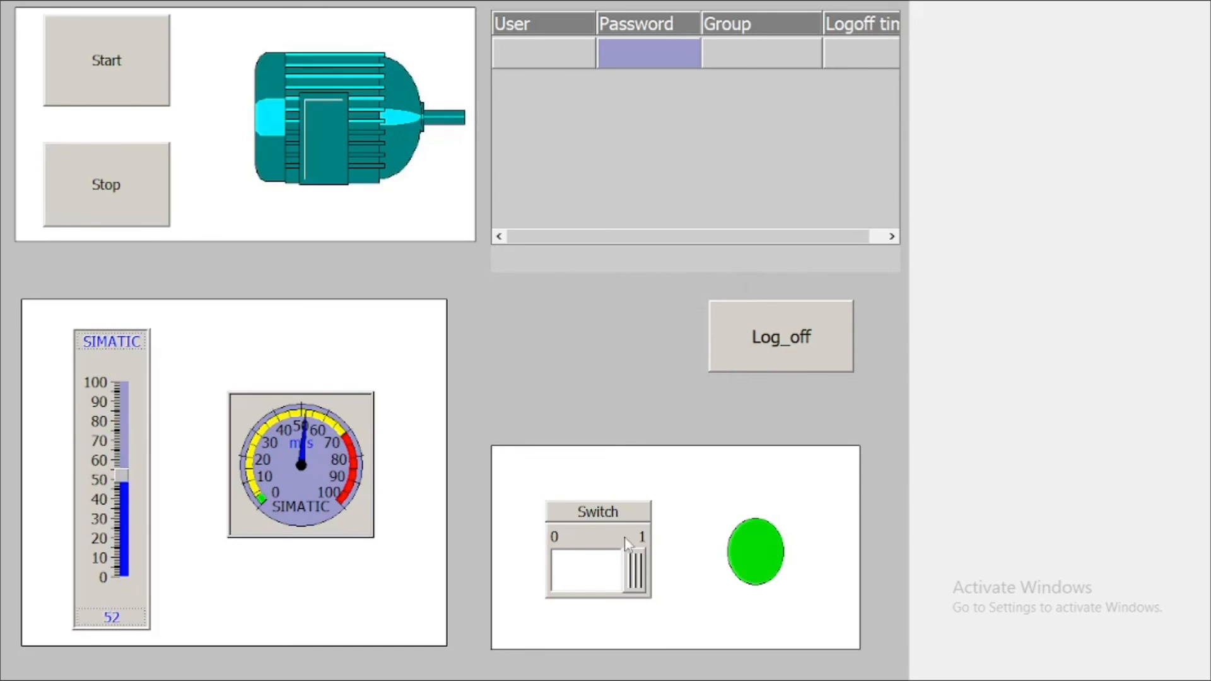
left_click(564, 559)
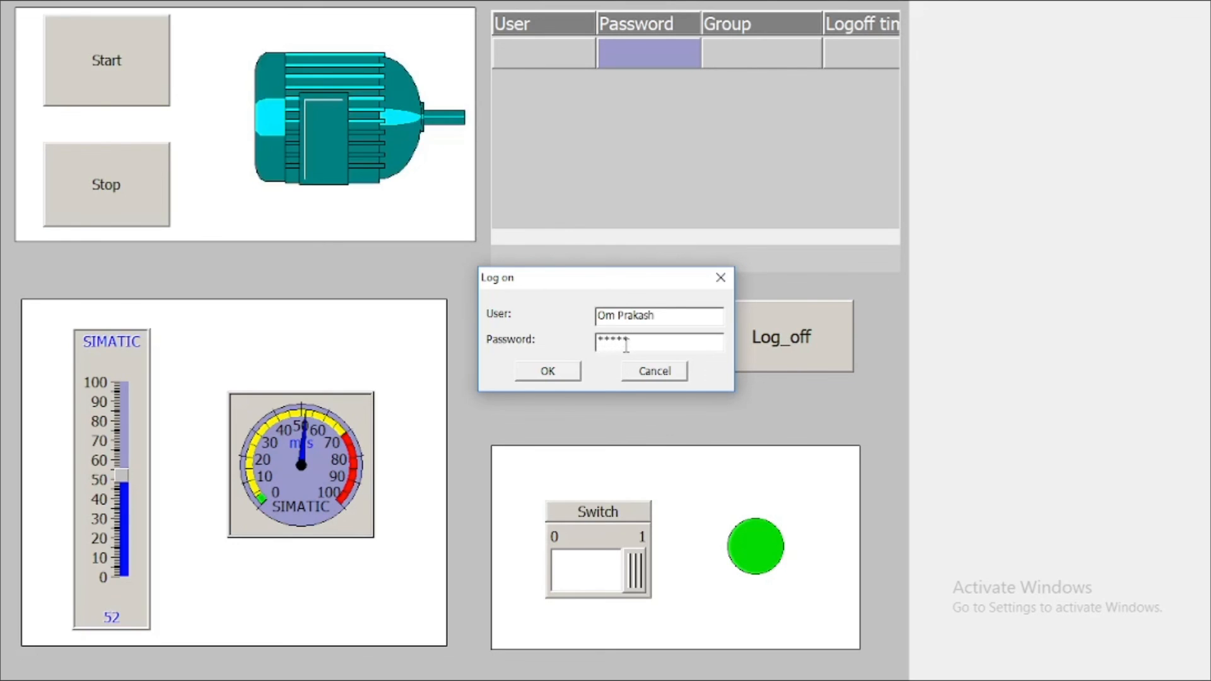
left_click(555, 371)
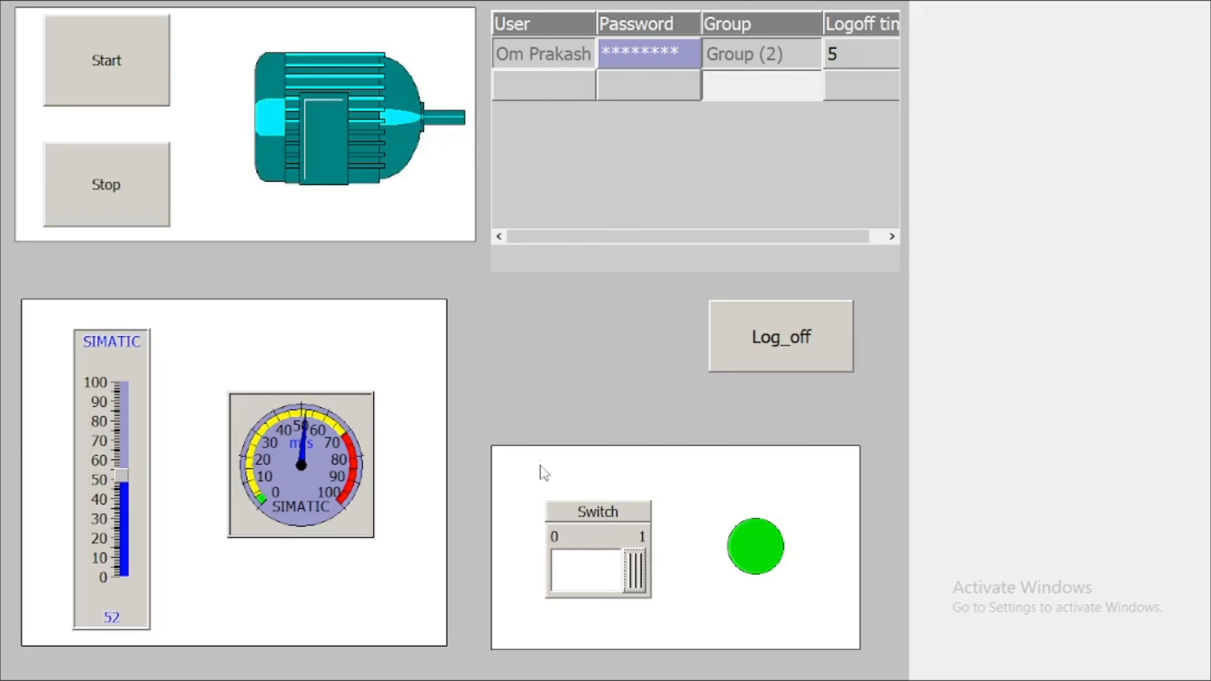
Toggle the lamp Switch on and off several times, confirming the lamp responds
left_click(593, 578)
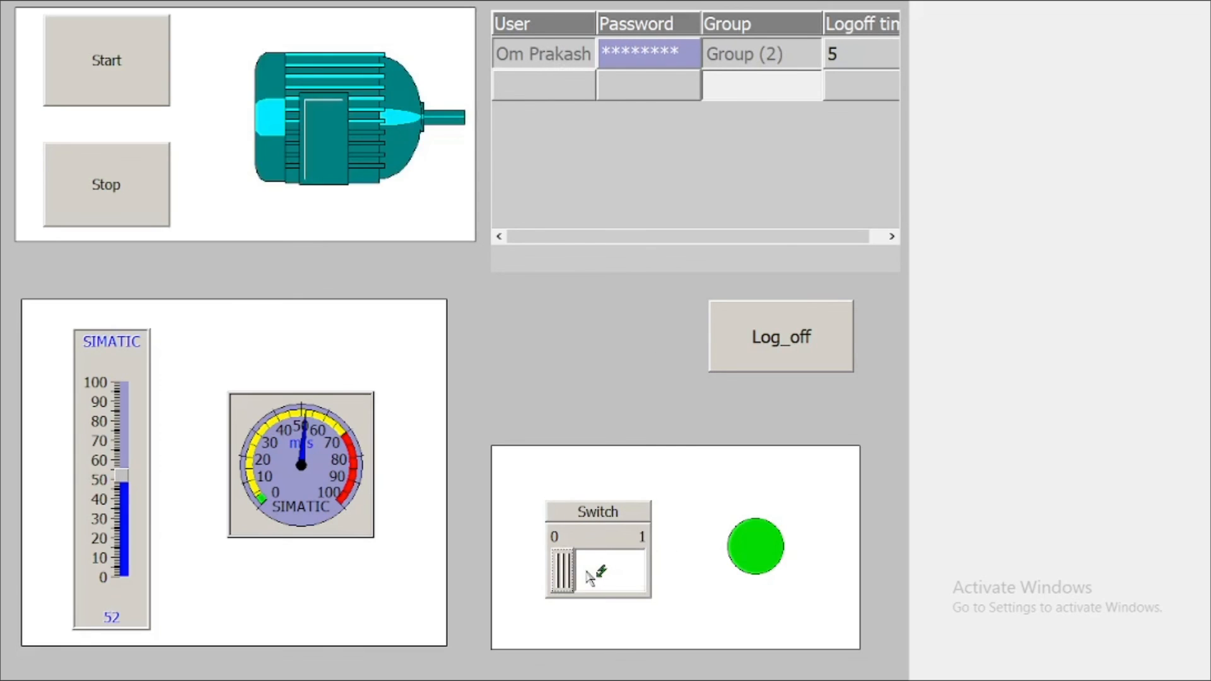
left_click(604, 575)
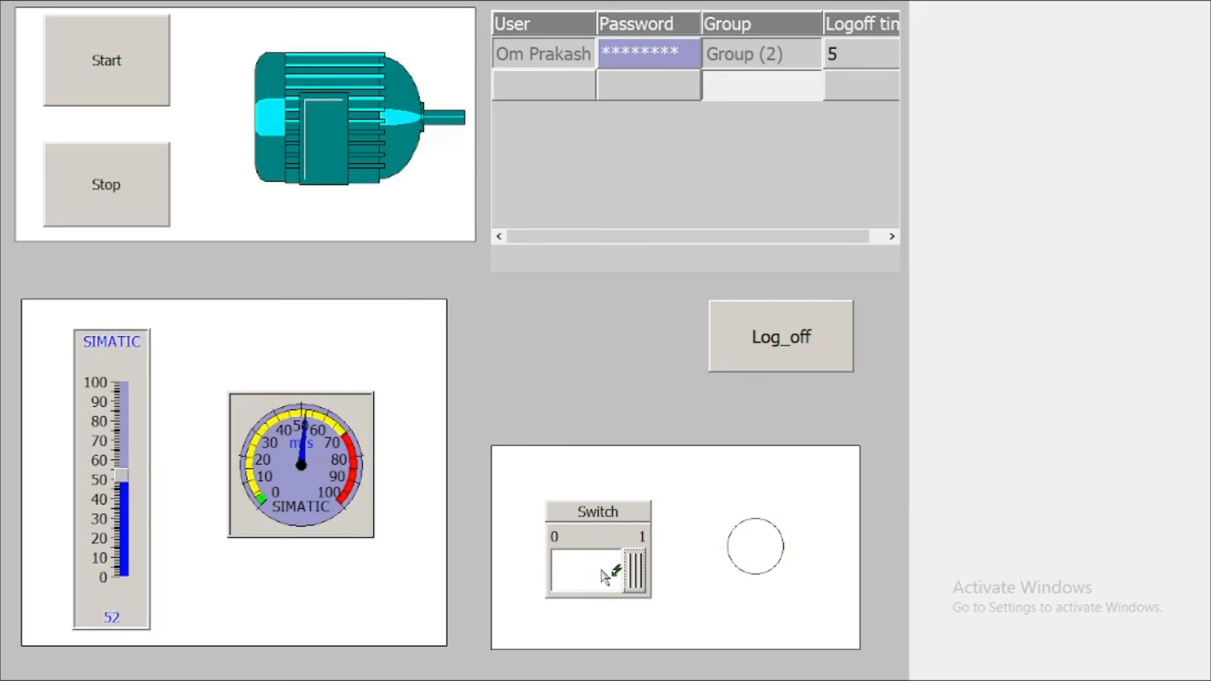
left_click(596, 577)
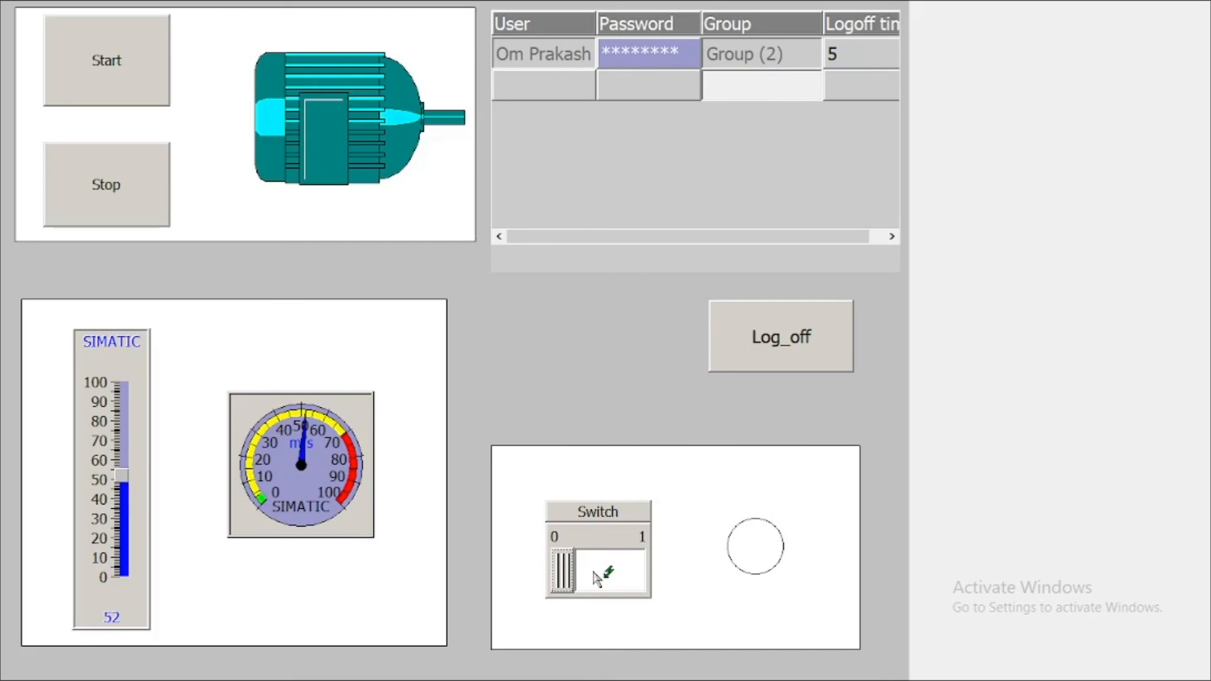
left_click(596, 577)
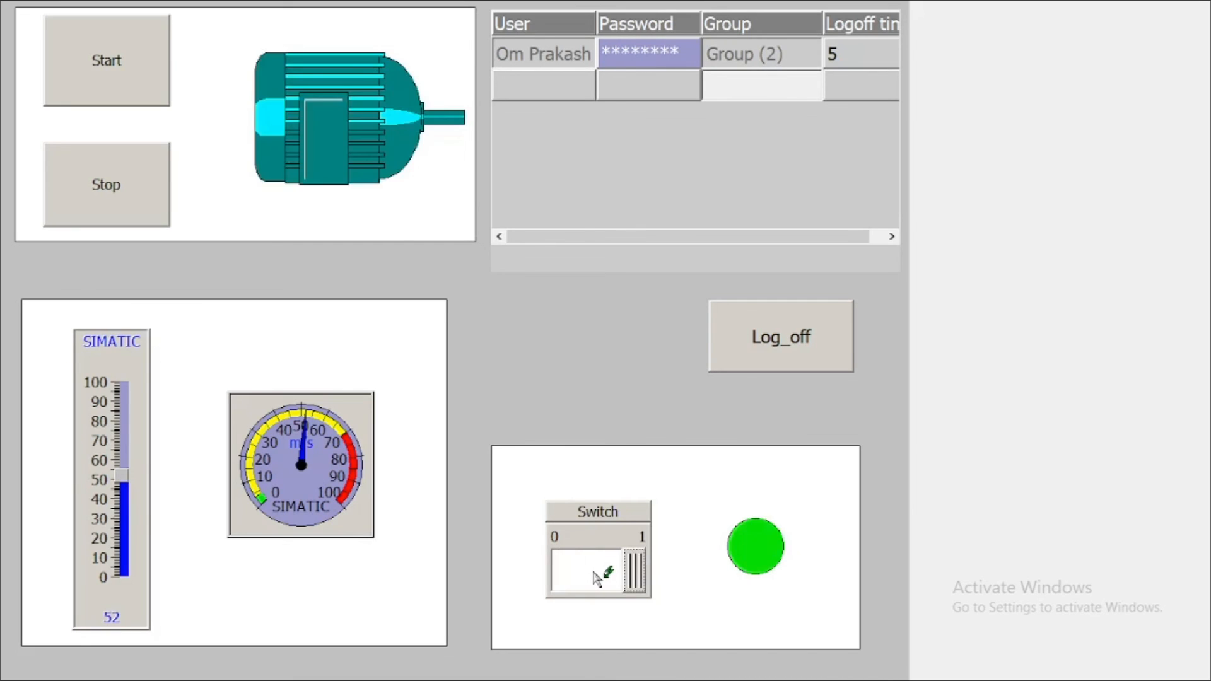
left_click(596, 577)
Check Network 3 in the STEP 7 ladder editor, then return to the HMI runtime
key("super")
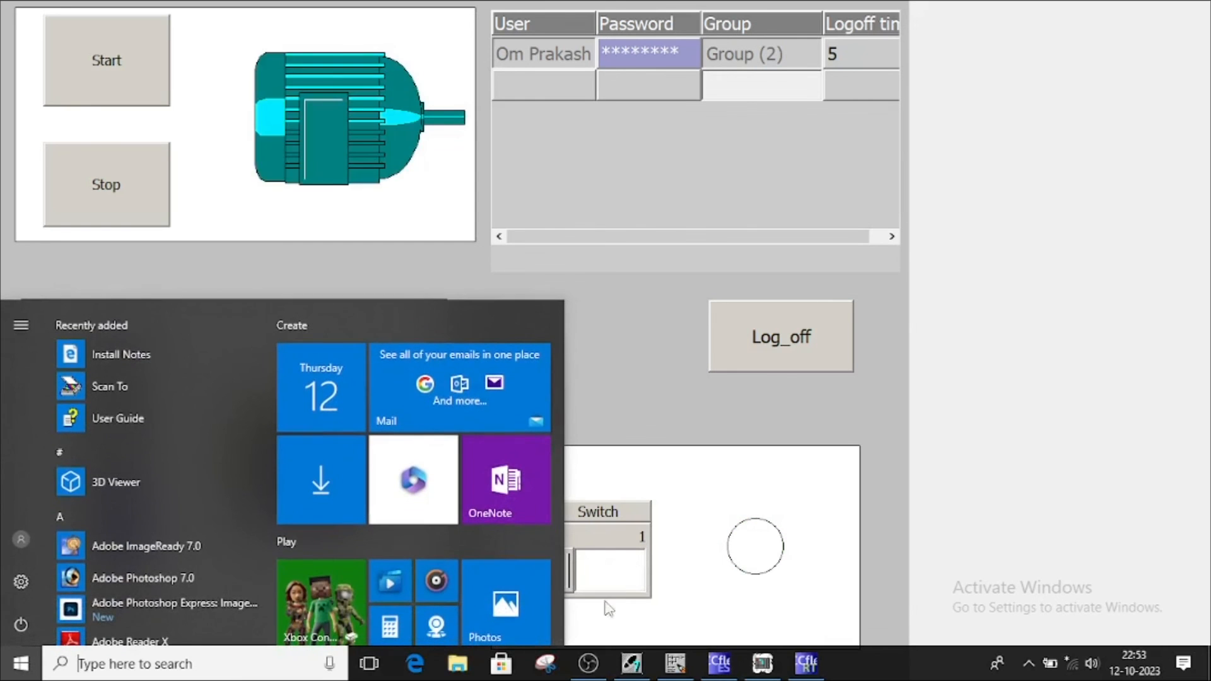
left_click(675, 663)
scroll(453, 484, "down", 5)
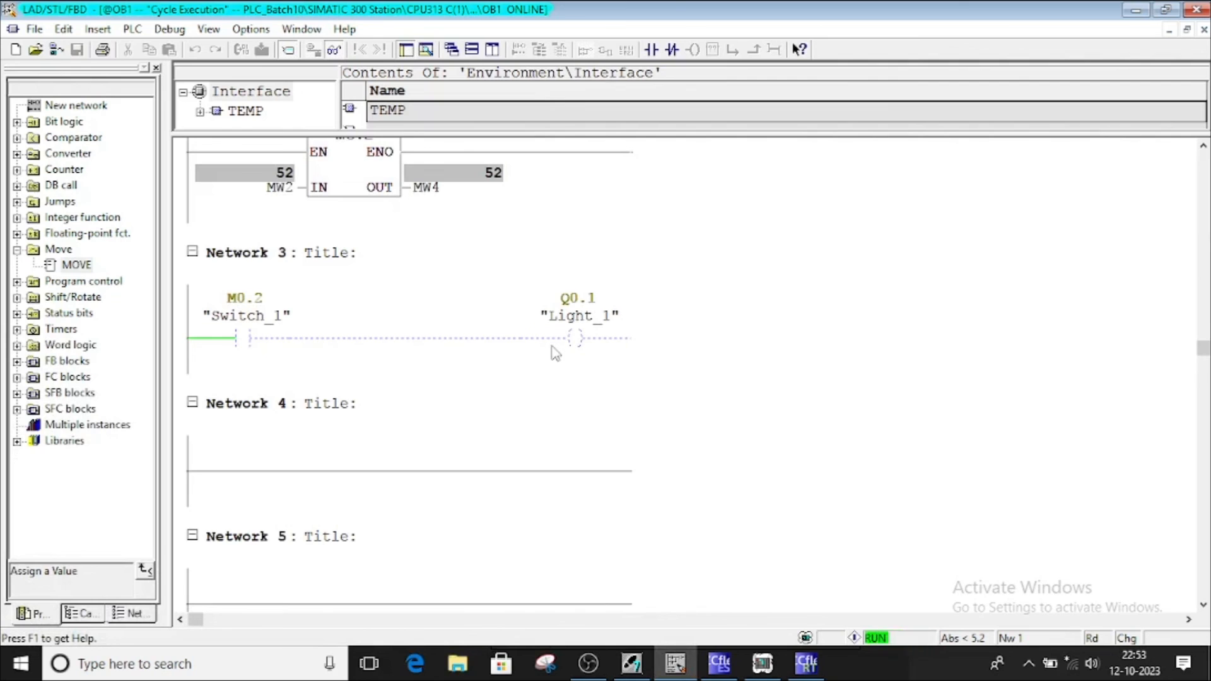
left_click(803, 667)
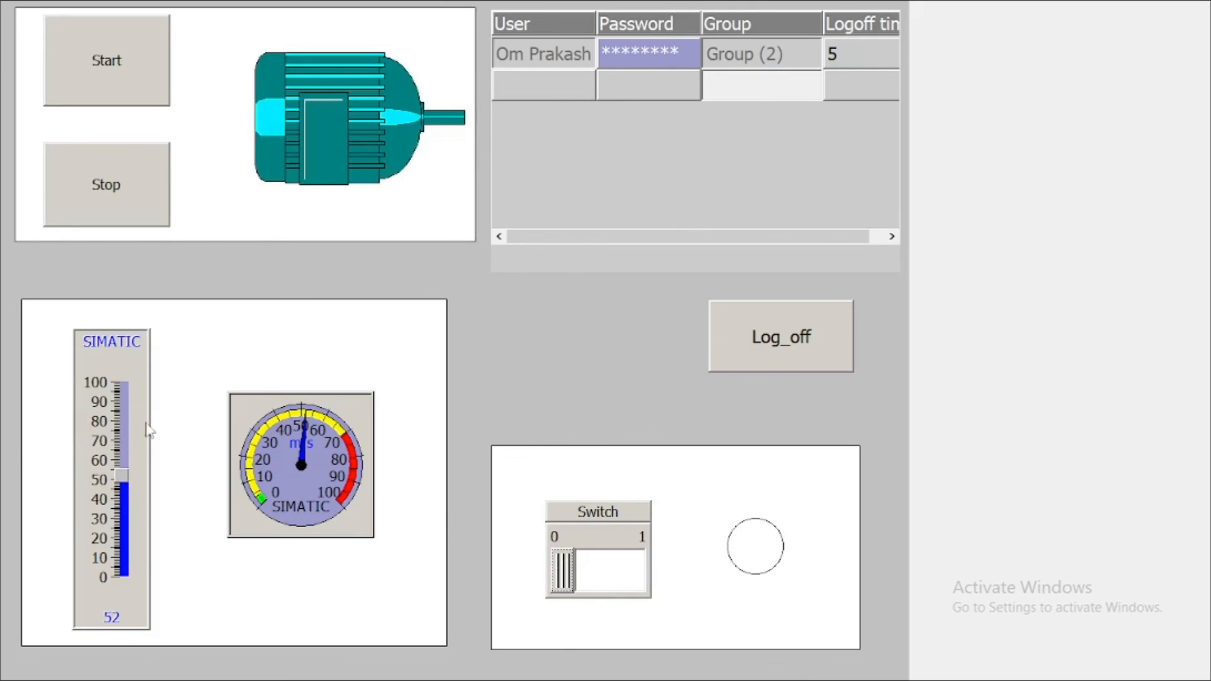
Confirm raising the slider to 90 is refused, then switch the lamp to 1 and back to 0
left_click(114, 400)
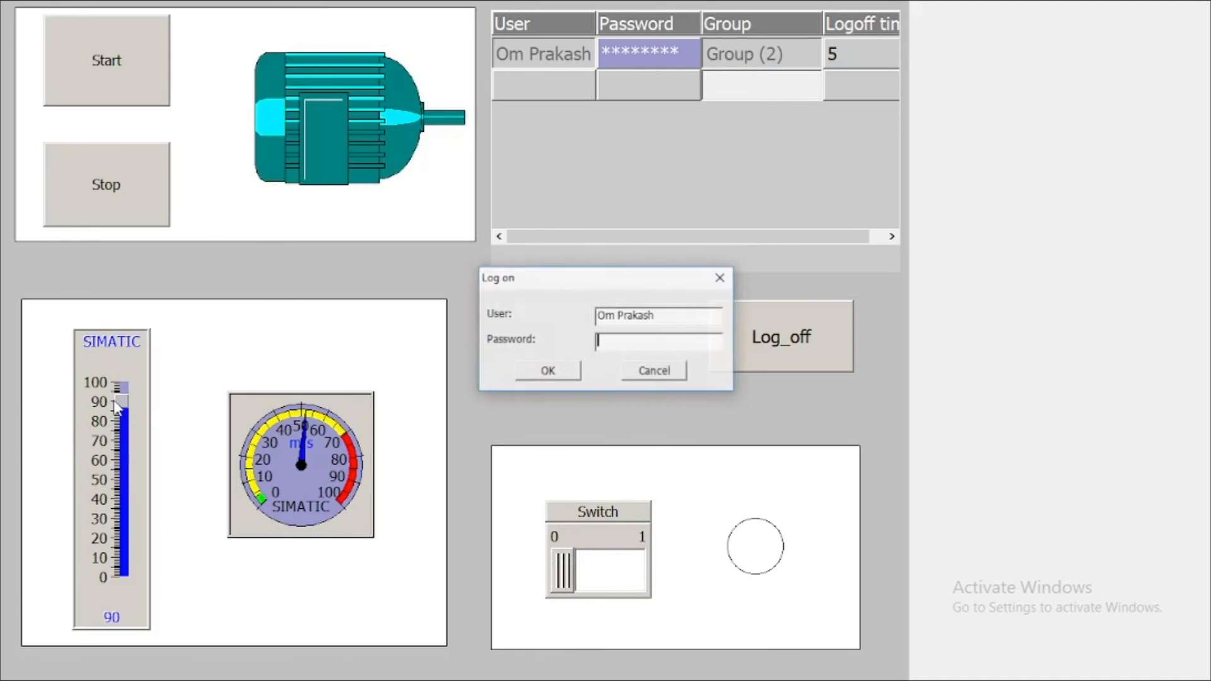
left_click(731, 281)
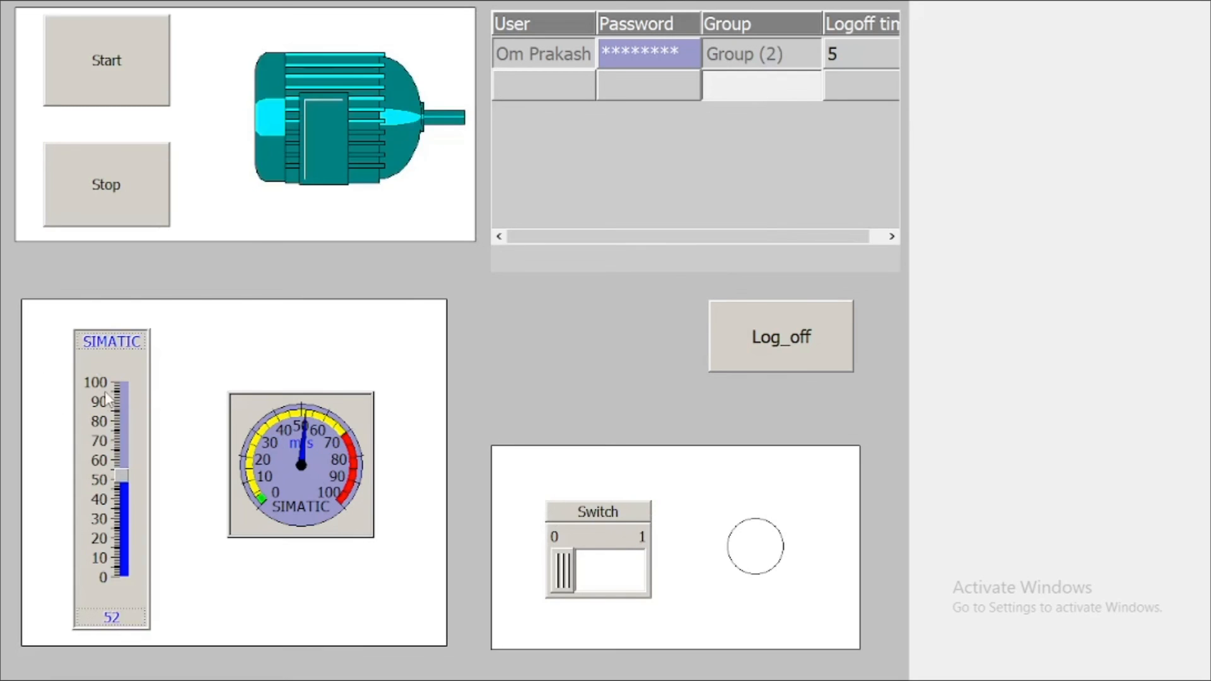
left_click(627, 573)
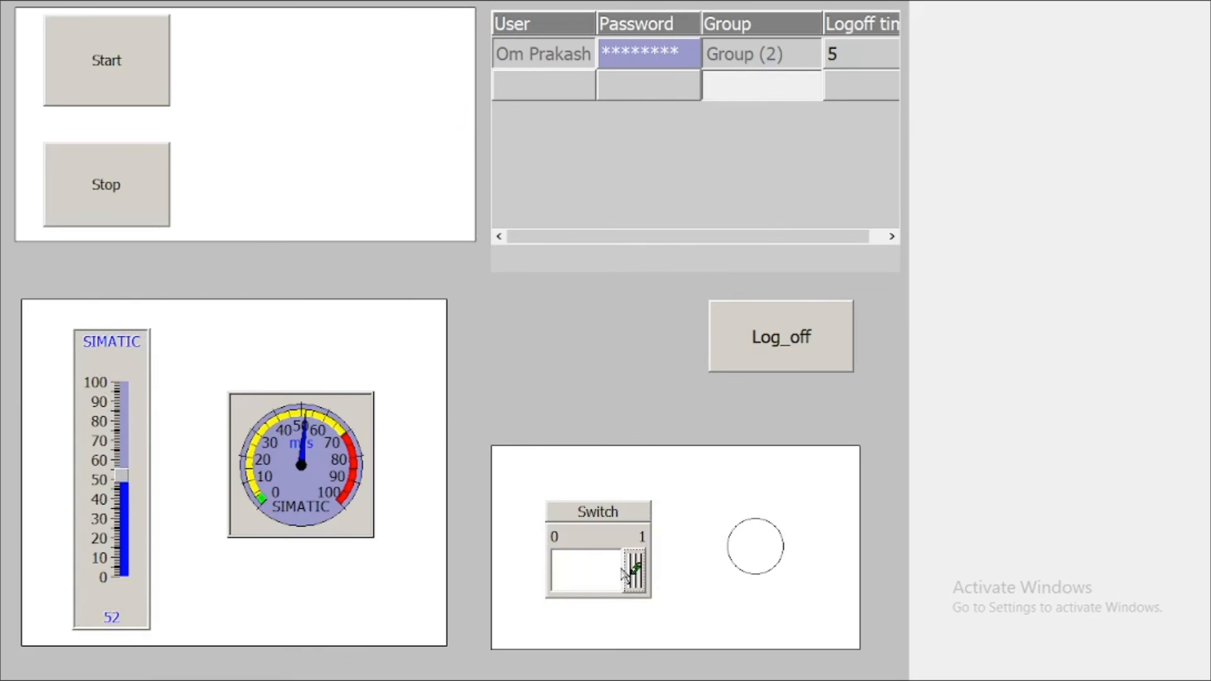
left_click(574, 574)
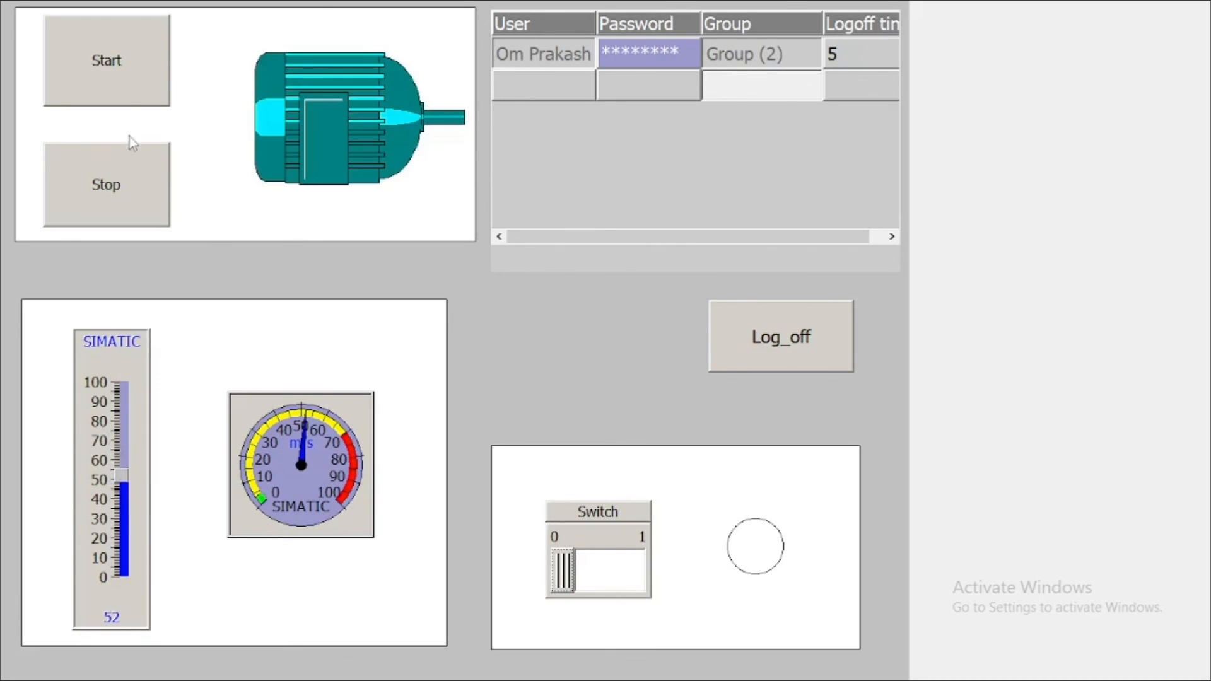
Confirm stopping the motor is refused, then log the Group (2) user off
left_click(122, 178)
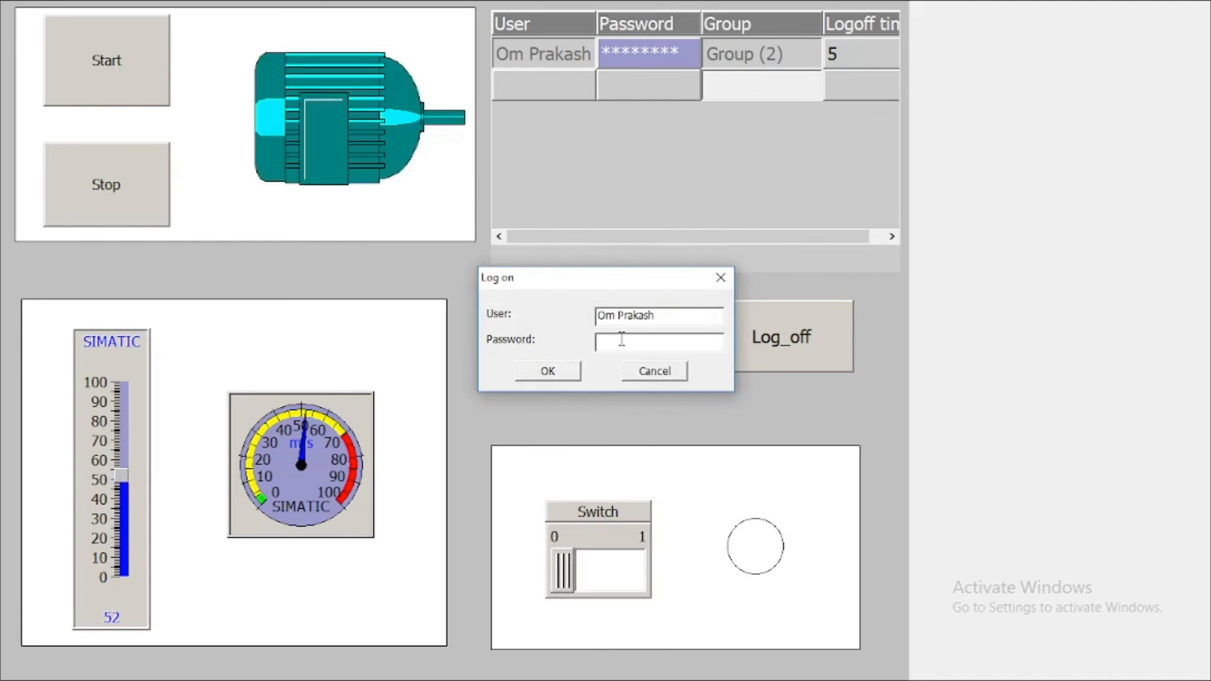
left_click(729, 280)
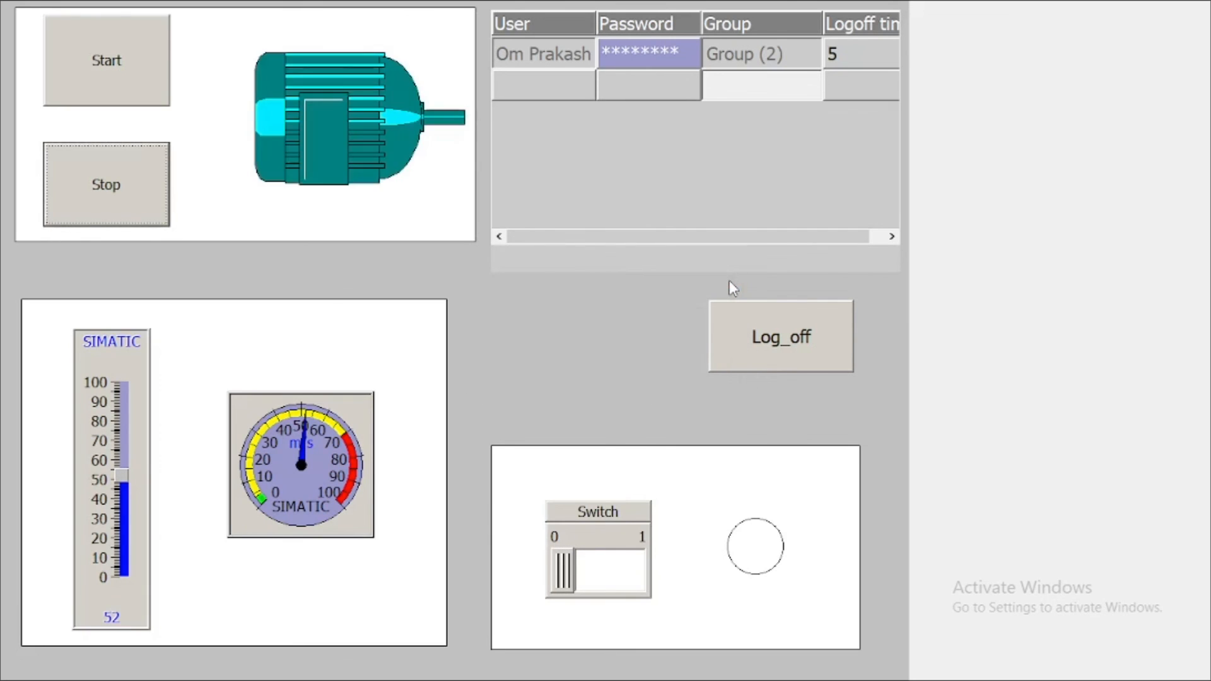
left_click(787, 347)
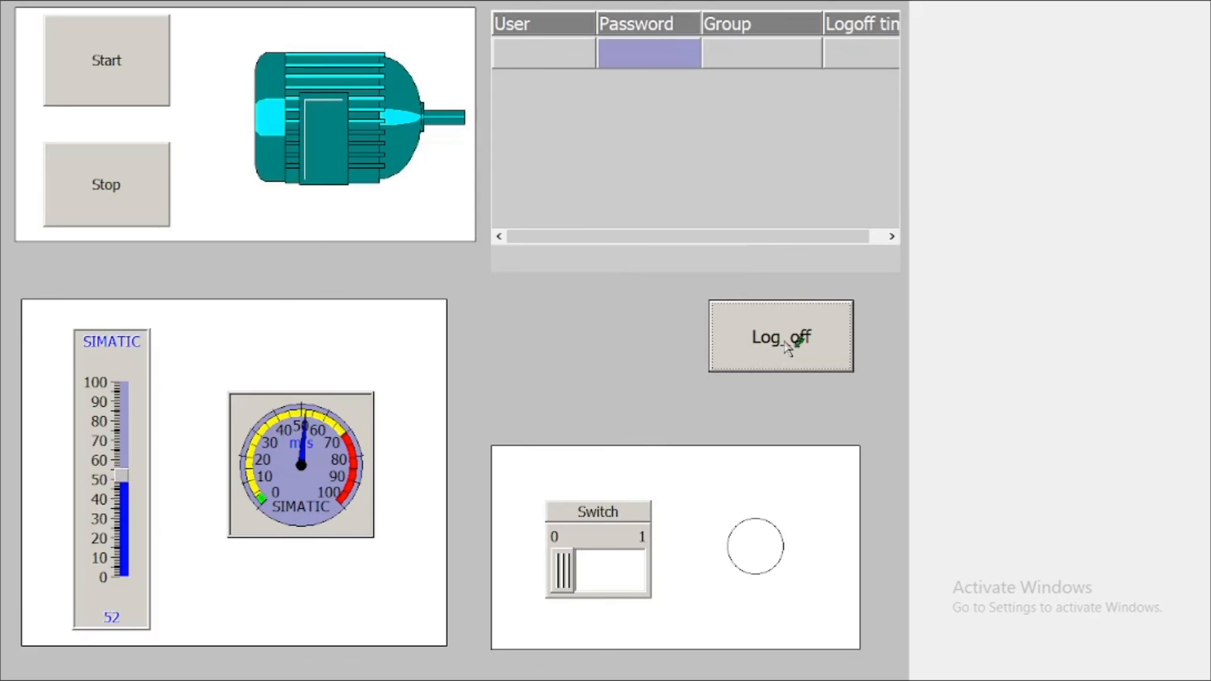